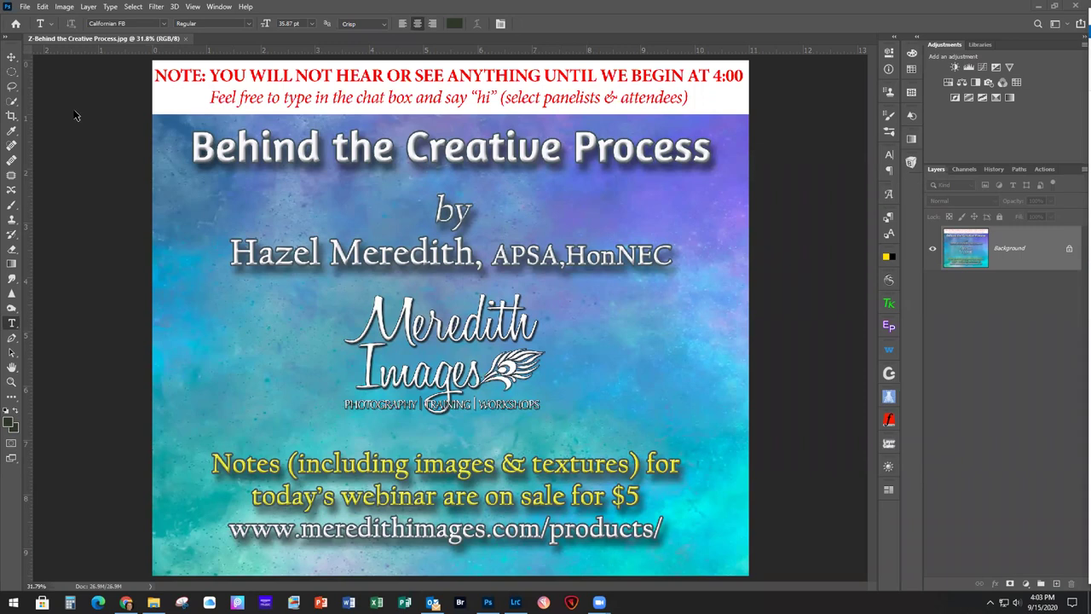
Close the title slide image and open 1A-Yellow Rose Bud.jpg from the webinar folder, browsing the files as large thumbnails
left_click(24, 6)
left_click(51, 90)
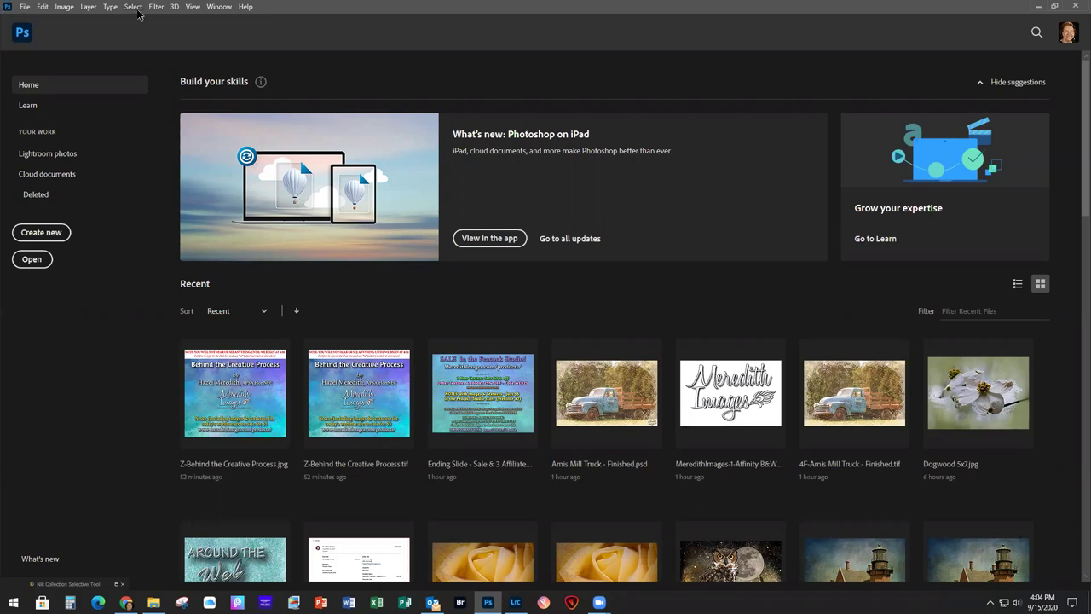
left_click(25, 7)
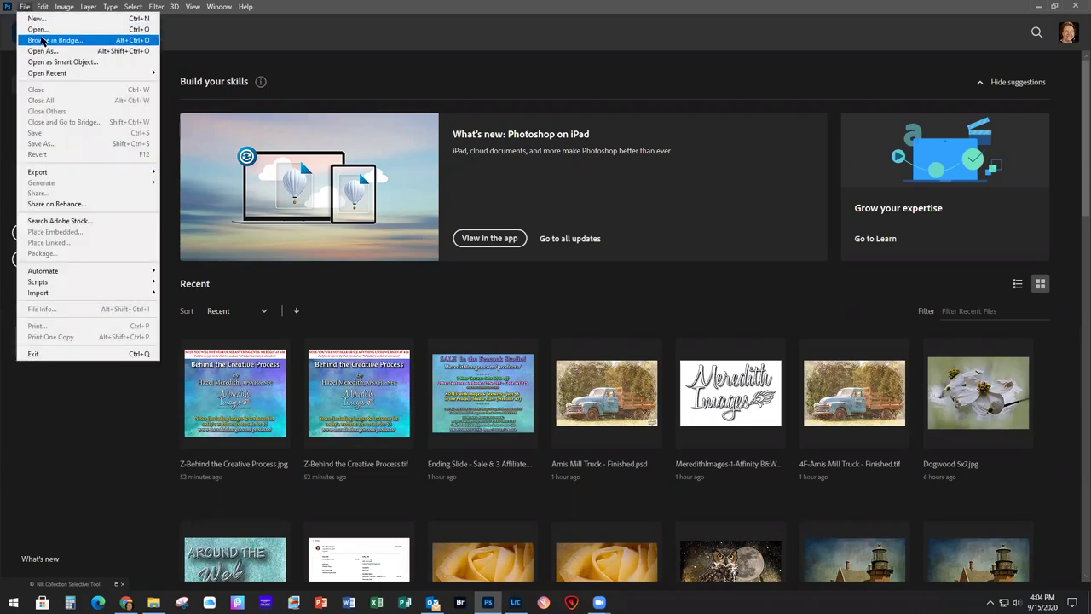
left_click(38, 29)
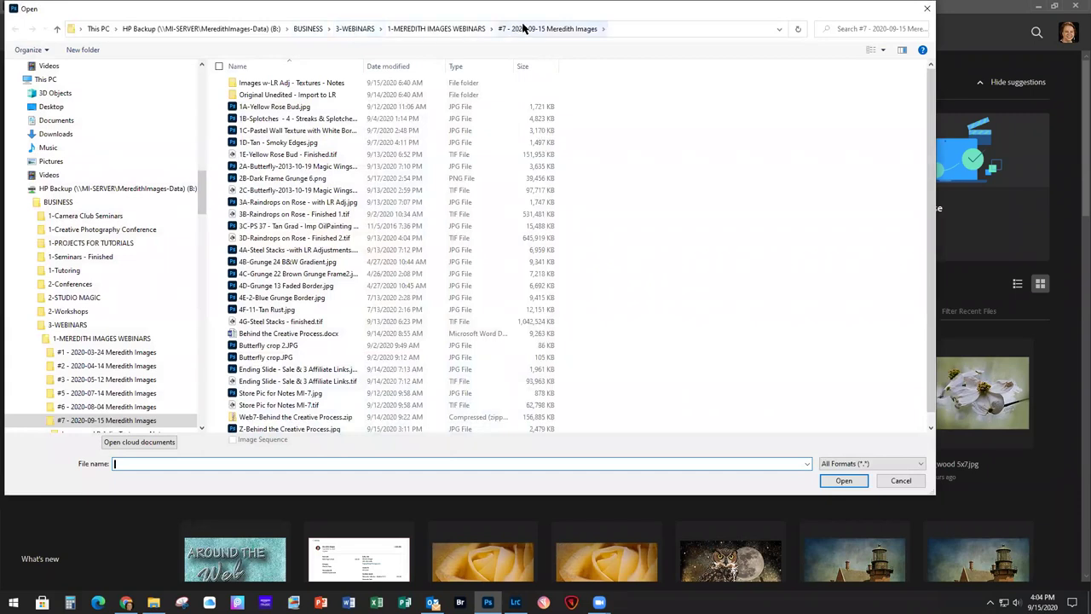
left_click(883, 50)
left_click(935, 11)
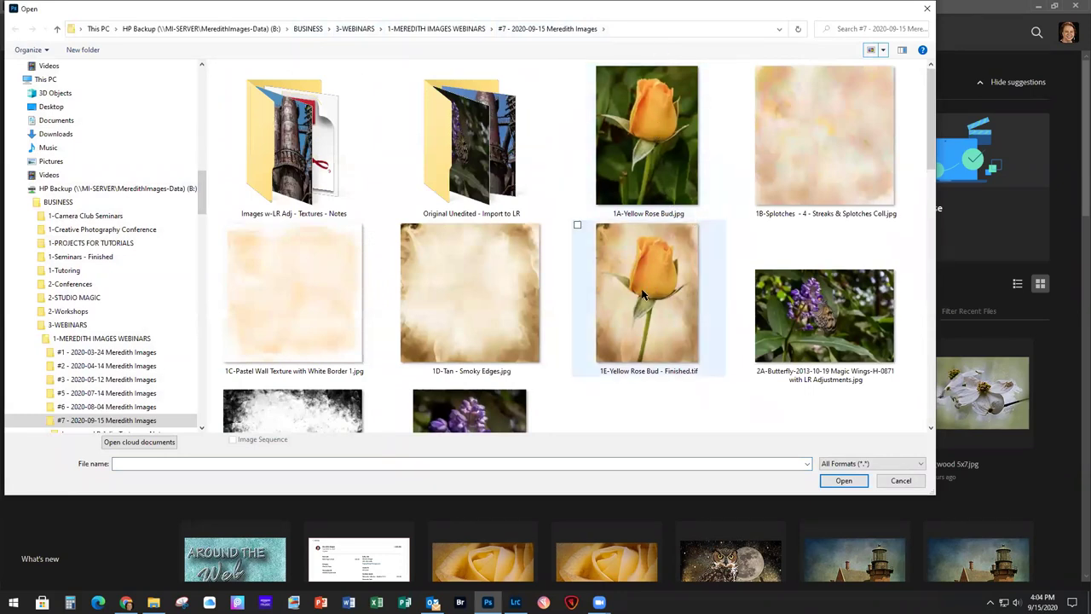
double_click(648, 122)
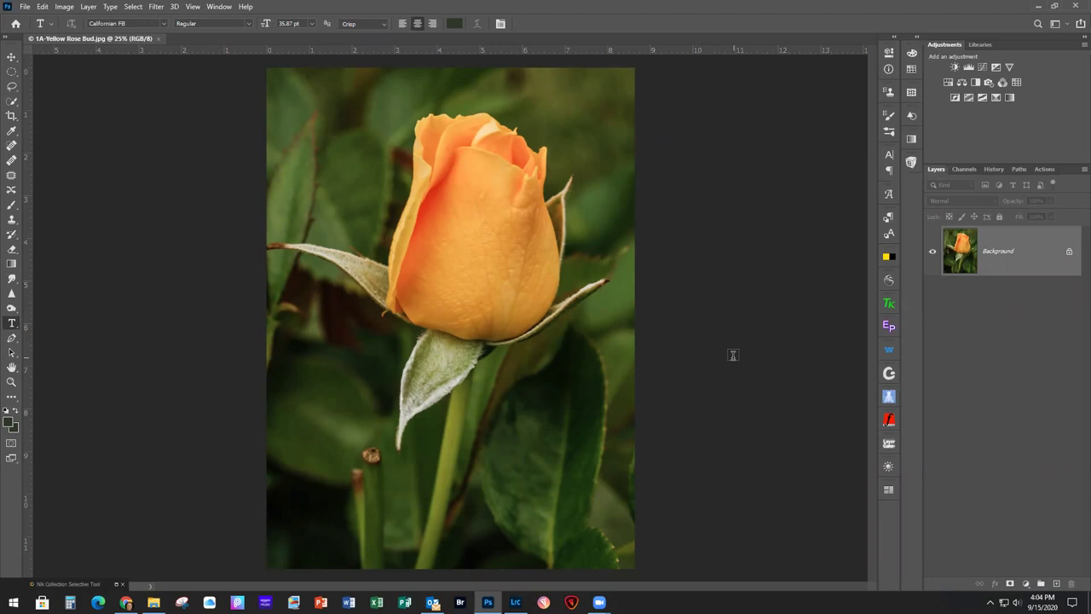
Duplicate the Background layer of the rose photo
key("ctrl+j")
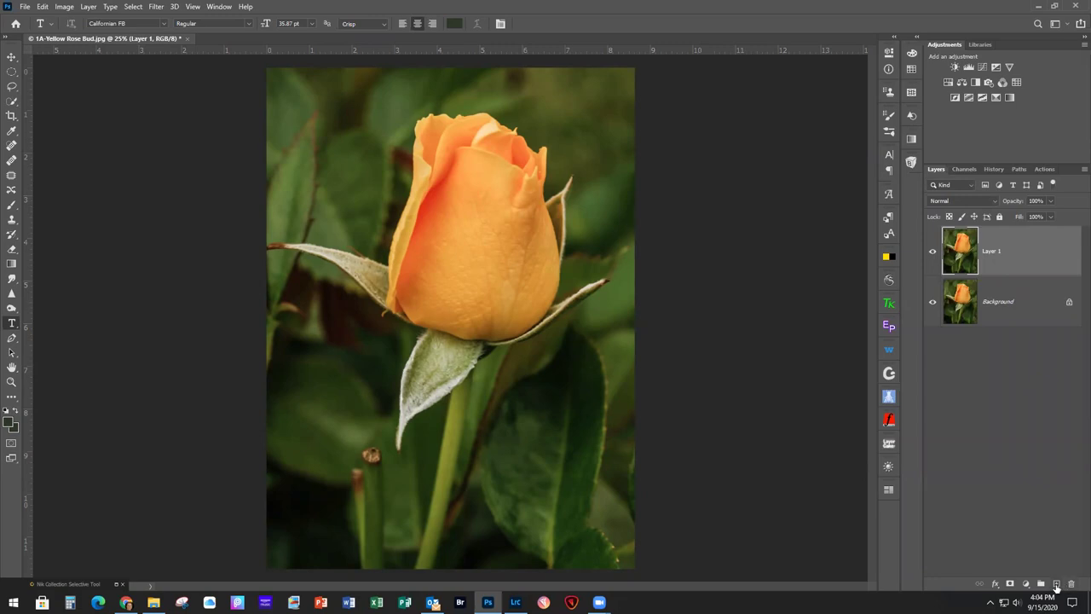
left_click(89, 8)
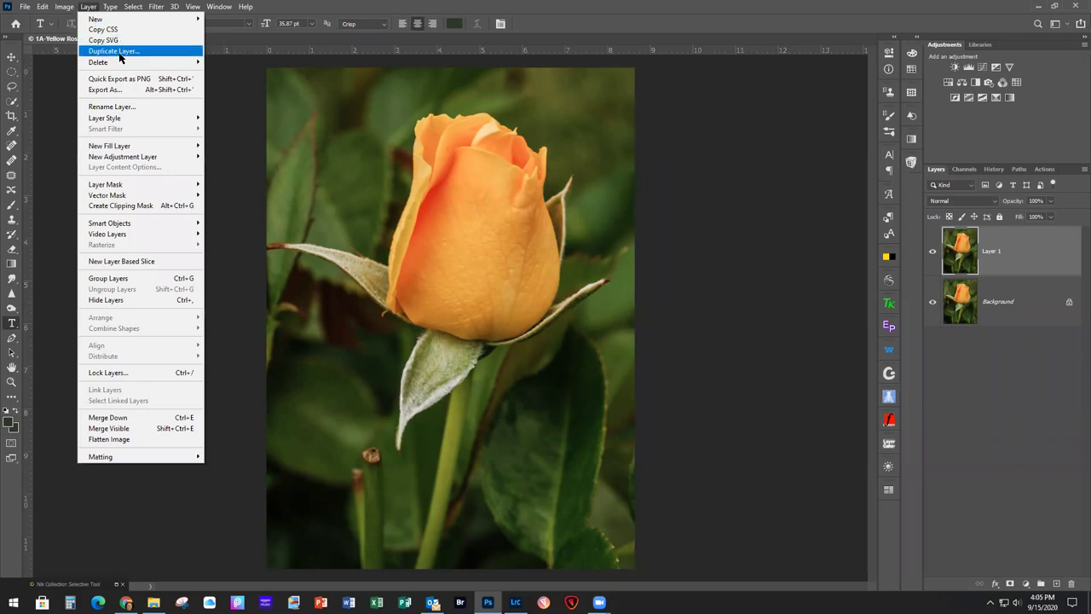
left_click(714, 216)
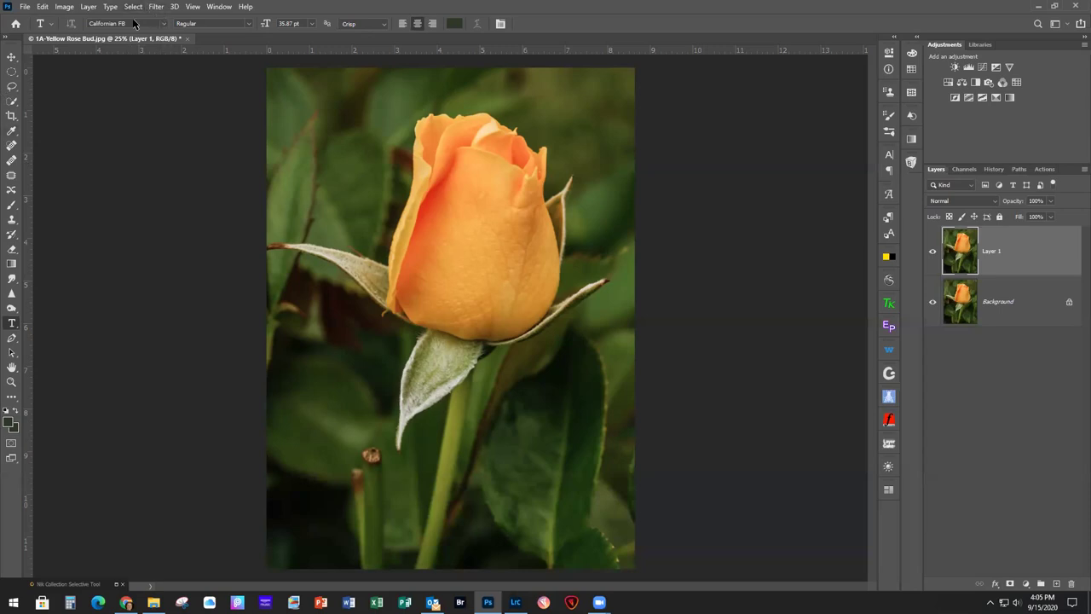
Send the duplicated rose layer to the Topaz Studio 2 filter and add an AI Clear filter with its default settings
left_click(157, 7)
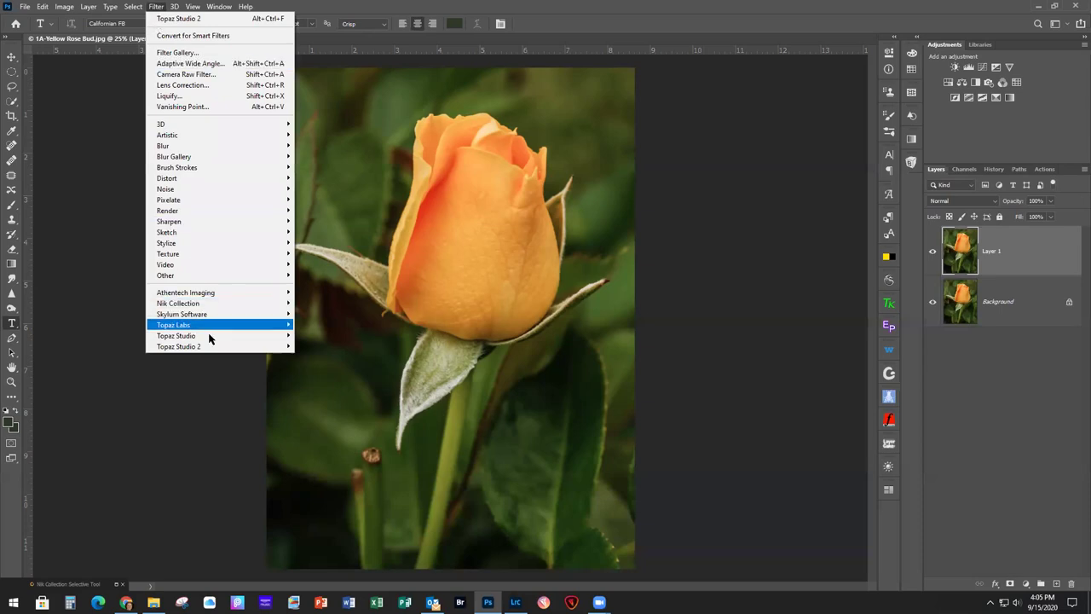
mouse_move(203, 347)
left_click(317, 346)
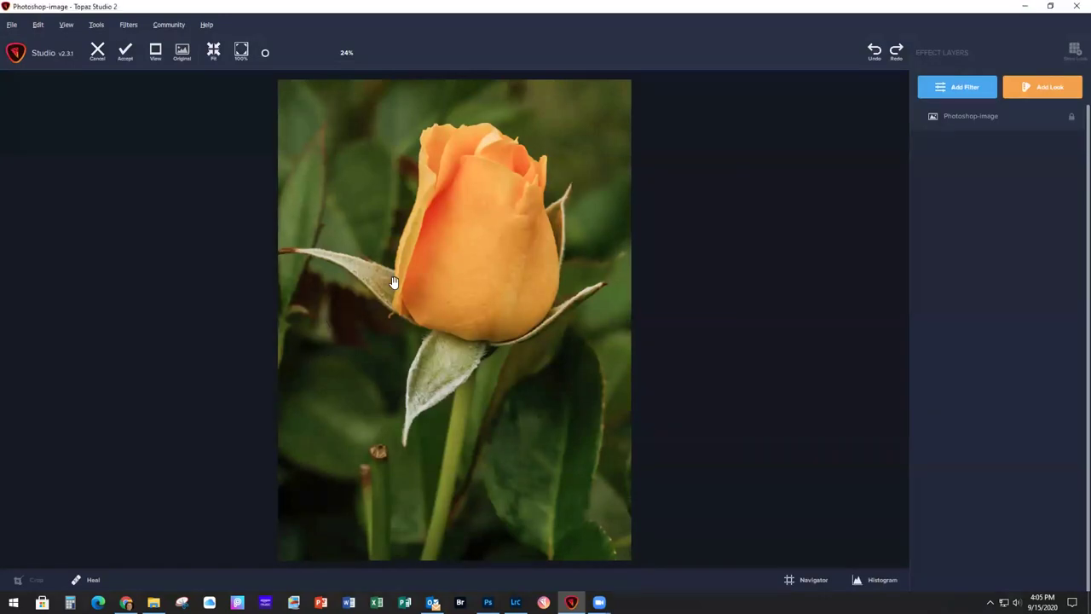
left_click(957, 90)
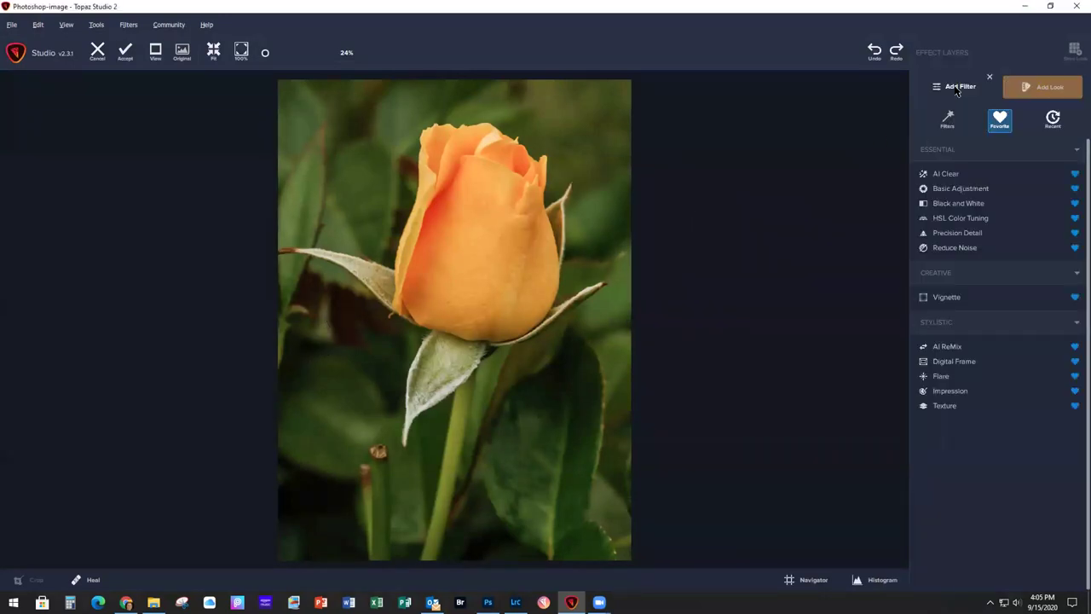
left_click(947, 175)
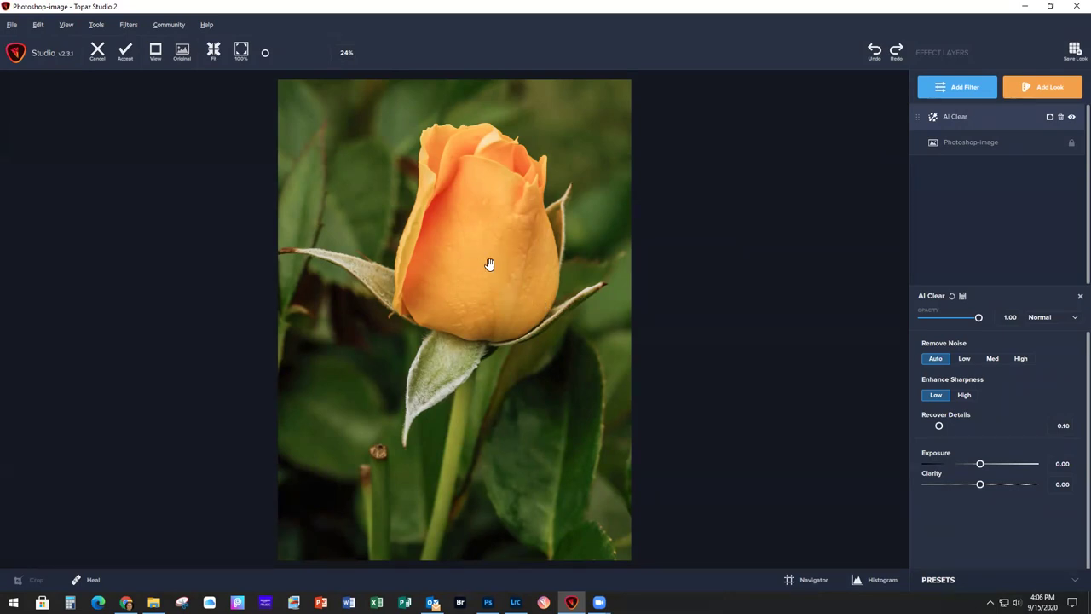
Add a Precision Detail filter with Overall Small Detail 0.15 and Overall Medium Detail 0.23, and apply the edits back to the Photoshop layer
left_click(954, 91)
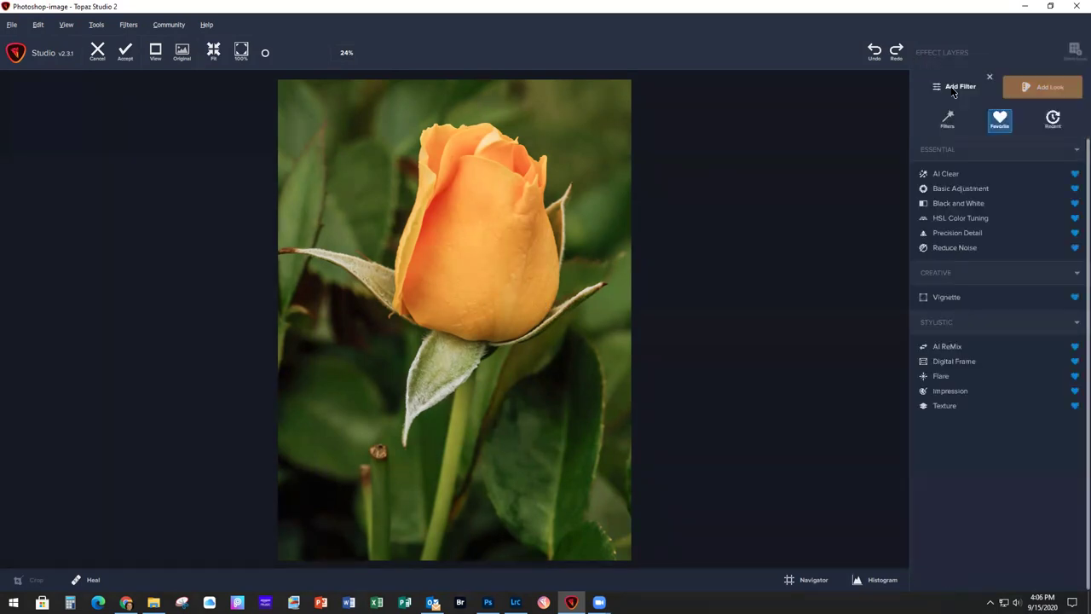
left_click(944, 237)
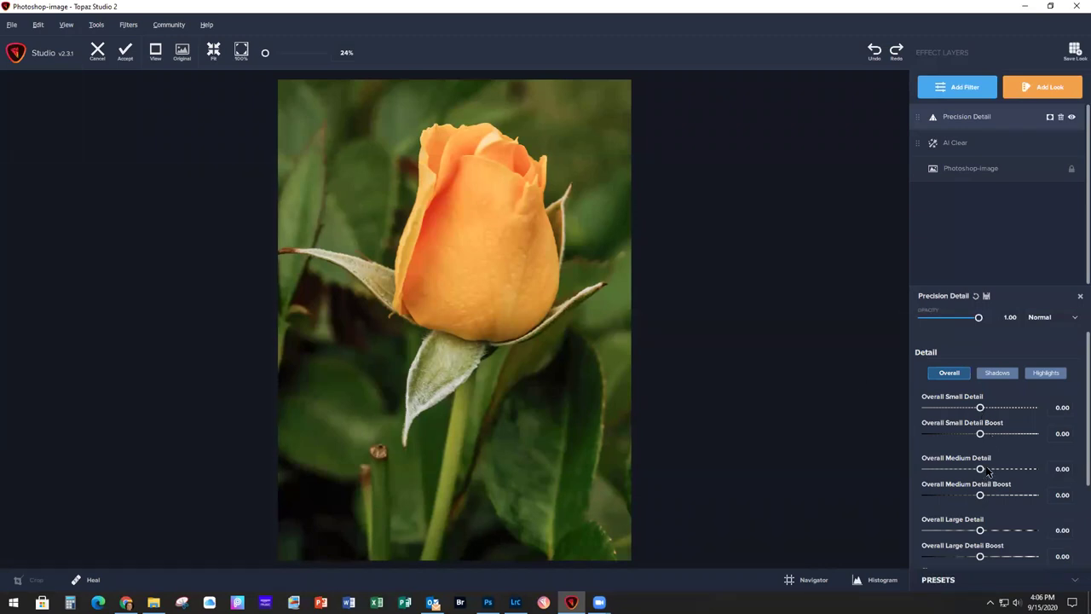
left_click_drag(982, 410, 989, 411)
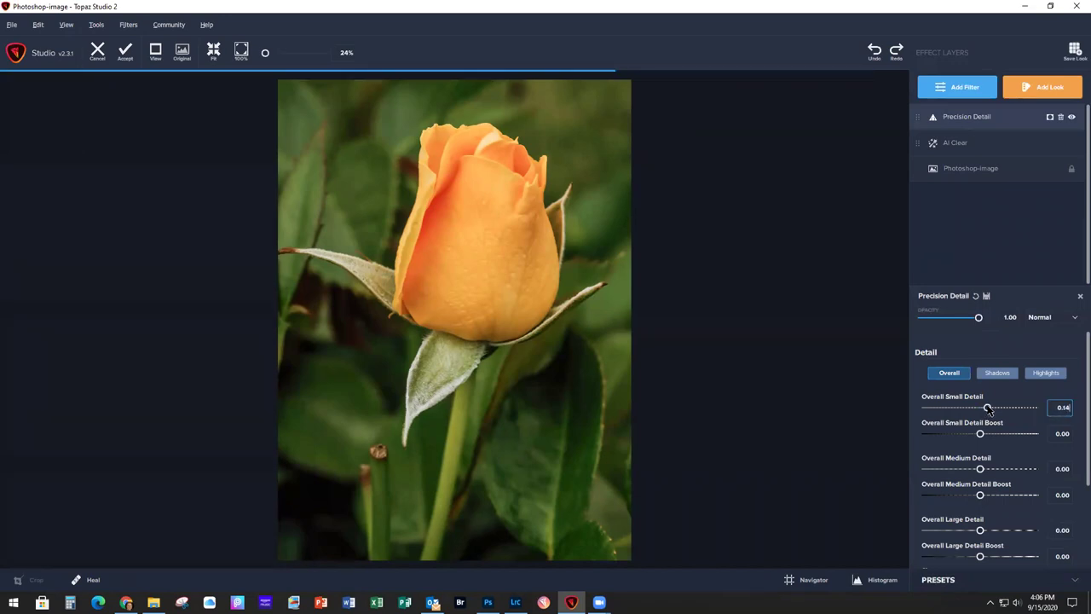
left_click(981, 470)
left_click_drag(981, 470, 993, 469)
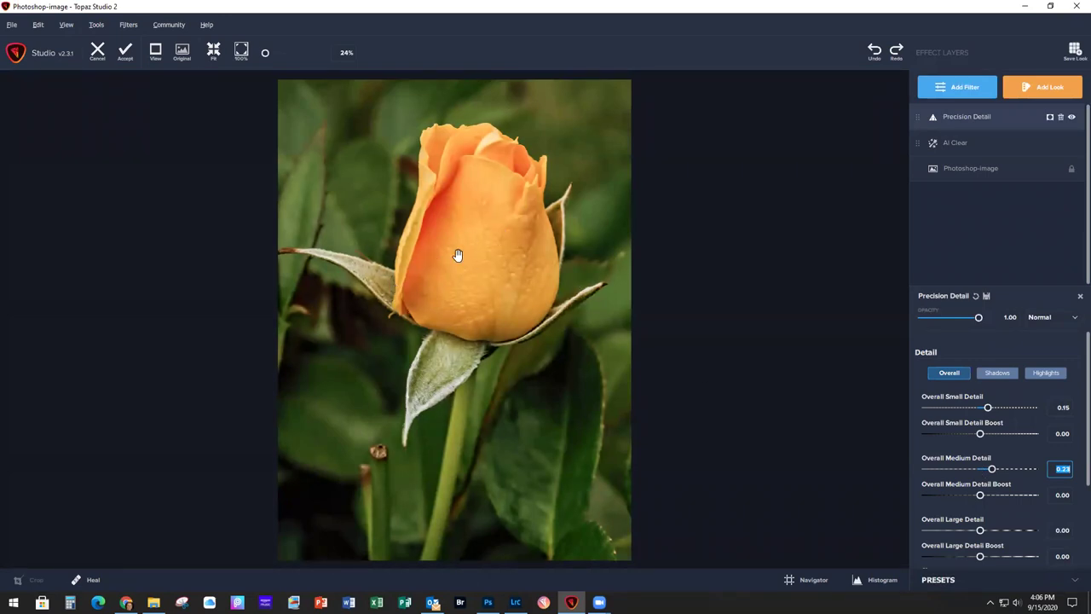
left_click(125, 53)
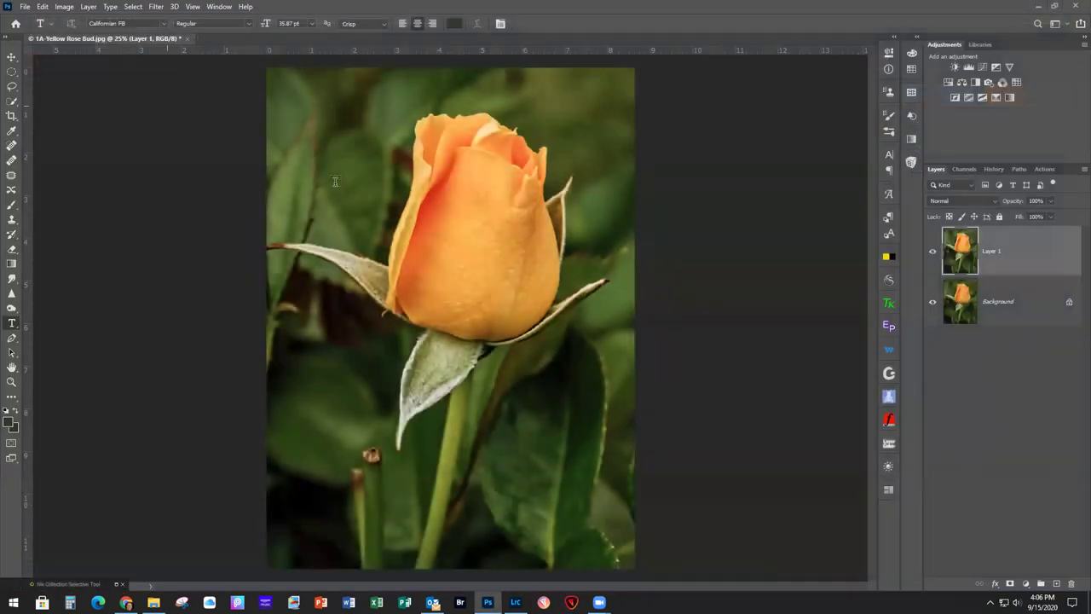
Rename the filtered rose layer as AI Clear + PrecDetail
double_click(997, 252)
type("AI Clear + PrecDetail")
key("Return")
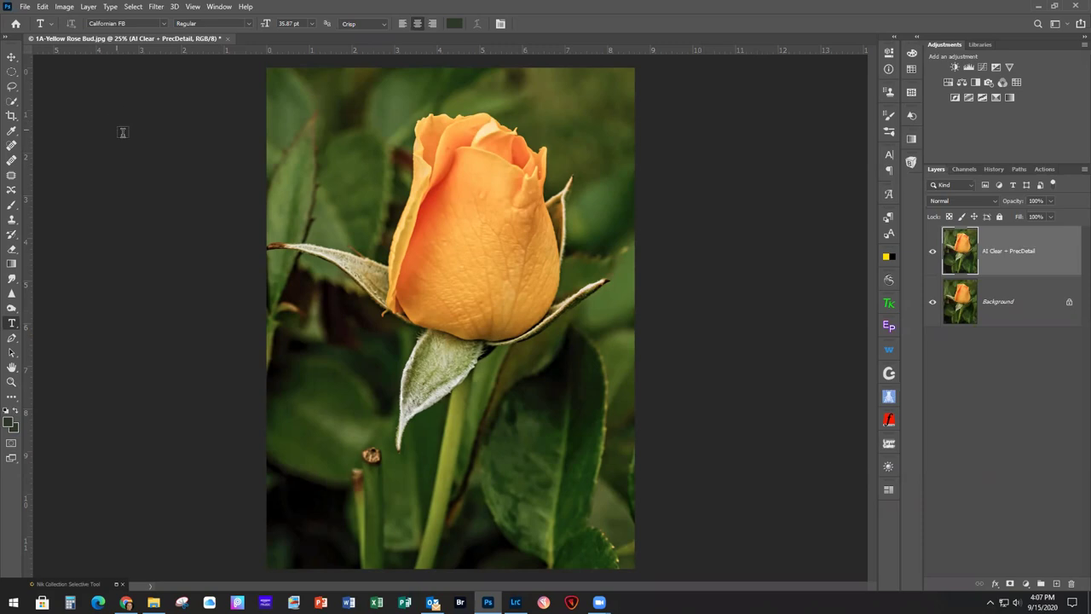
Open the texture 1B-Splotches - 4 - Streaks & Splotches Coll.jpg and compare it with the rose photo
left_click(25, 6)
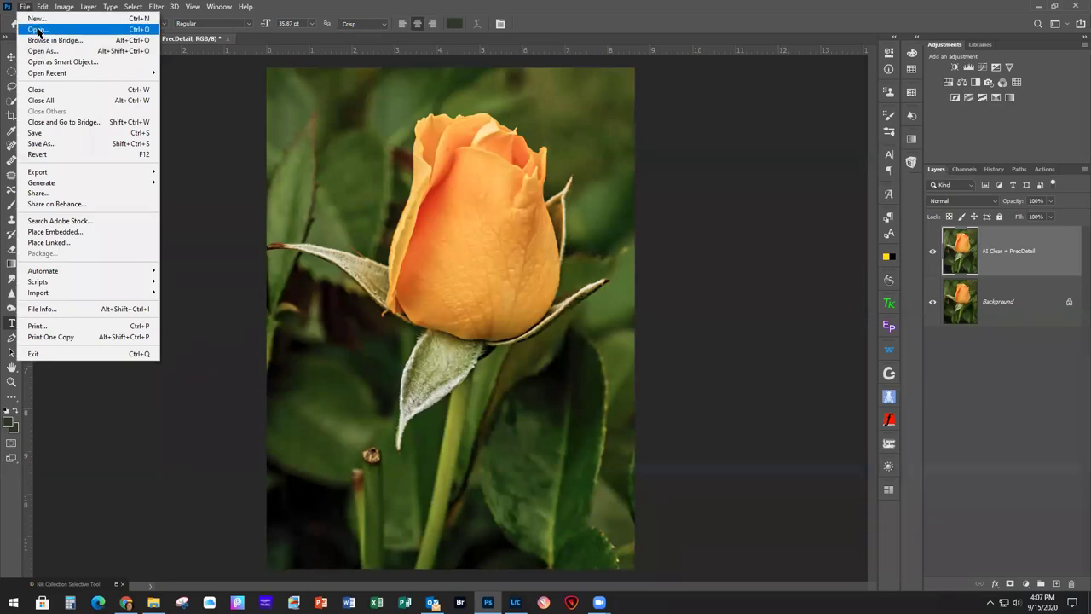
left_click(37, 29)
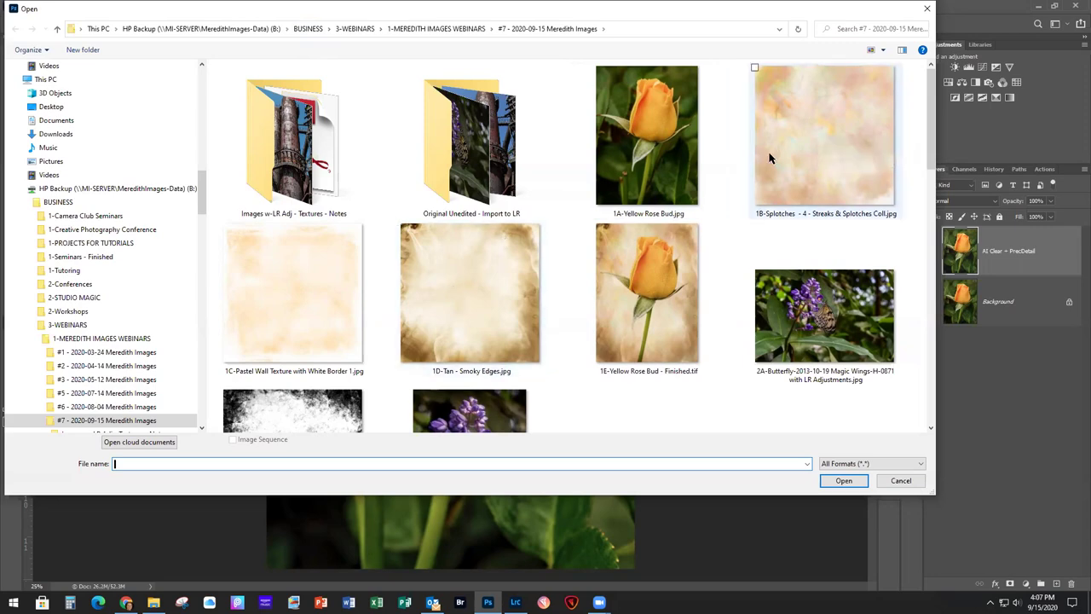
double_click(817, 127)
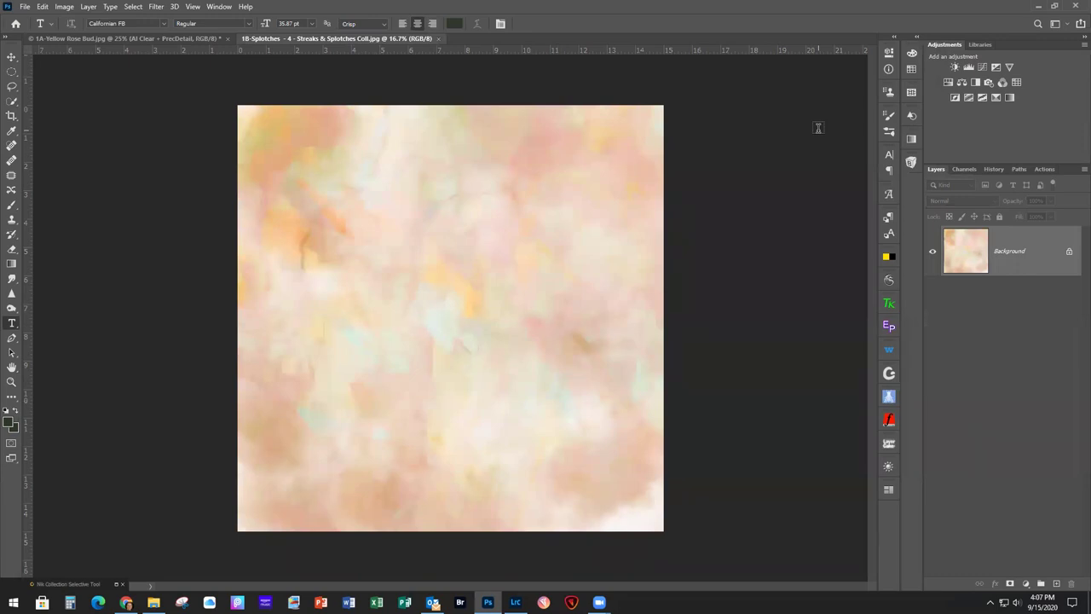
left_click(64, 39)
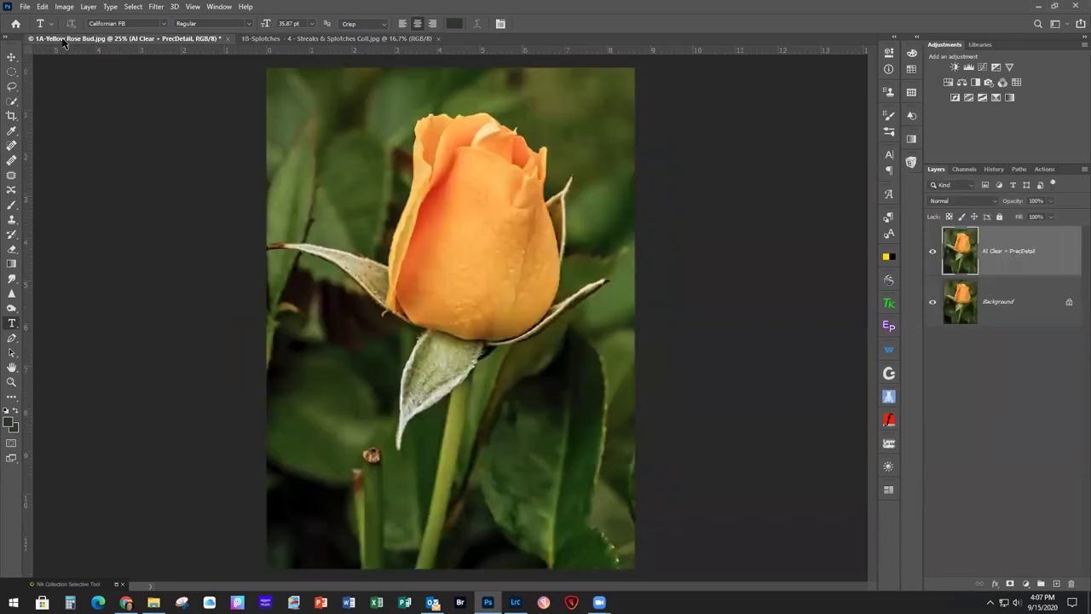
left_click(340, 40)
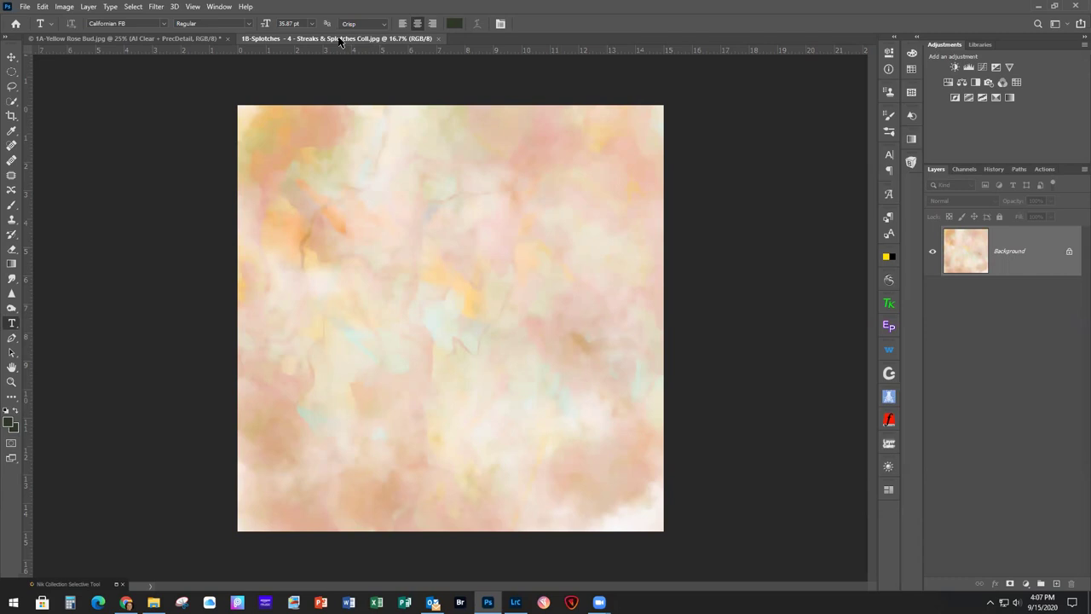
Float the splotches texture window, copy the texture onto the rose photo as a new layer, and close the texture file
left_click(11, 58)
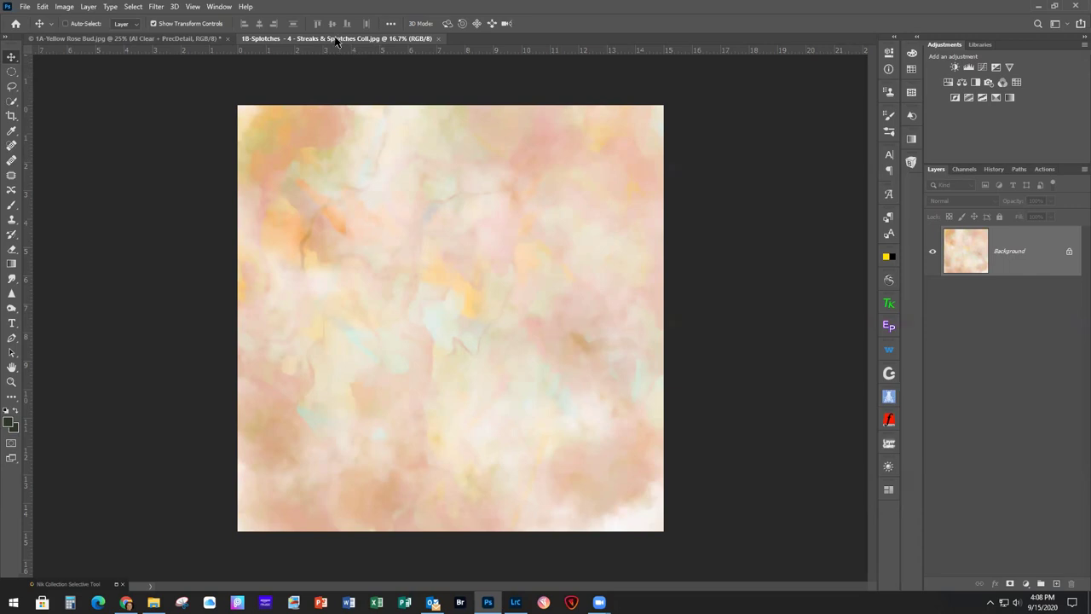
left_click_drag(338, 41, 445, 133)
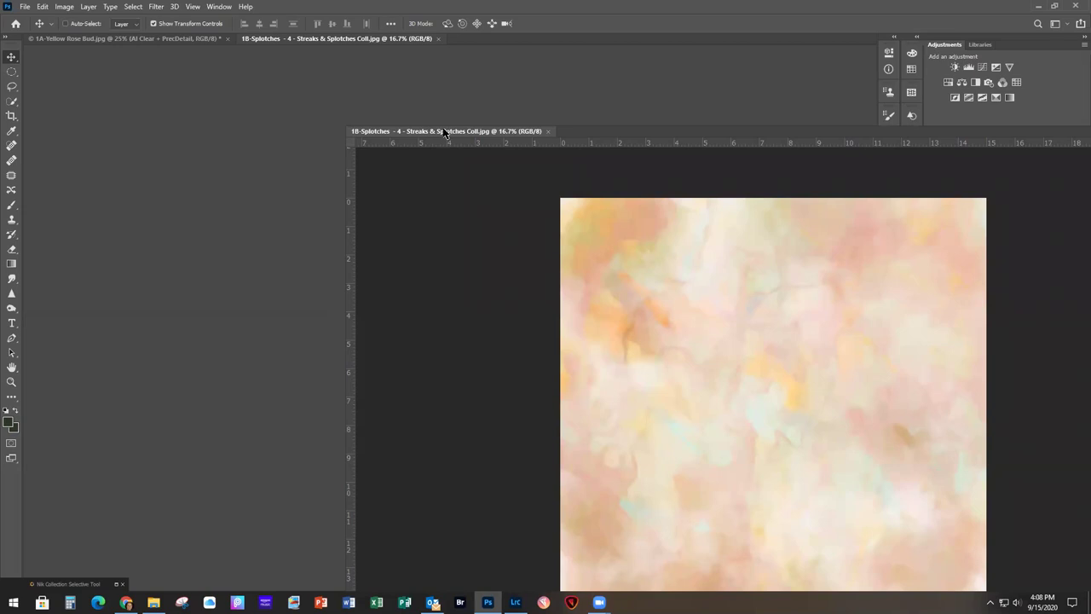
left_click_drag(444, 133, 448, 133)
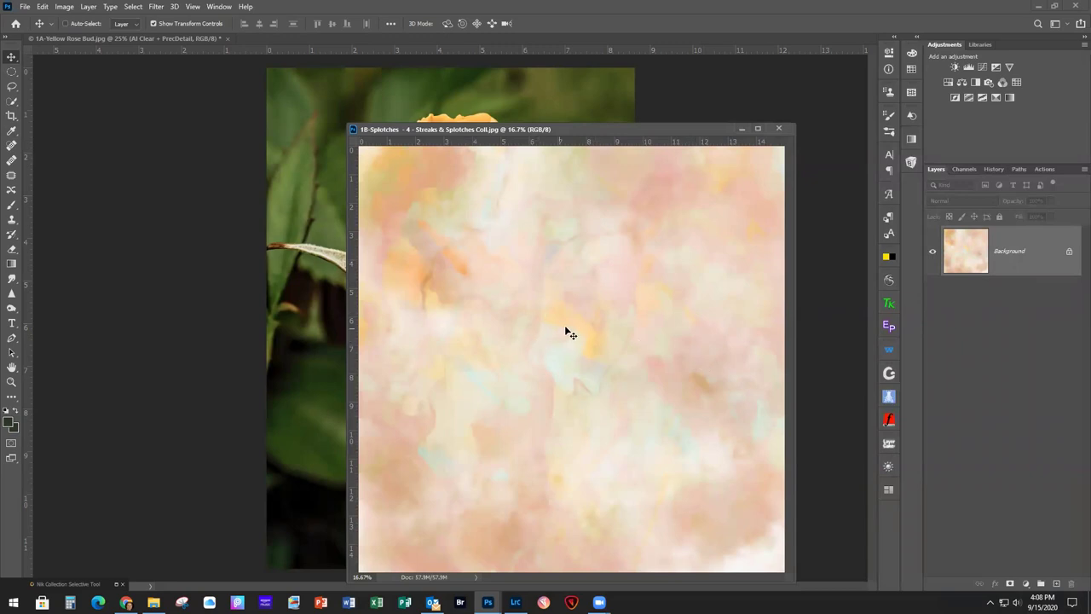
left_click_drag(568, 327, 293, 150)
left_click_drag(304, 138, 304, 140)
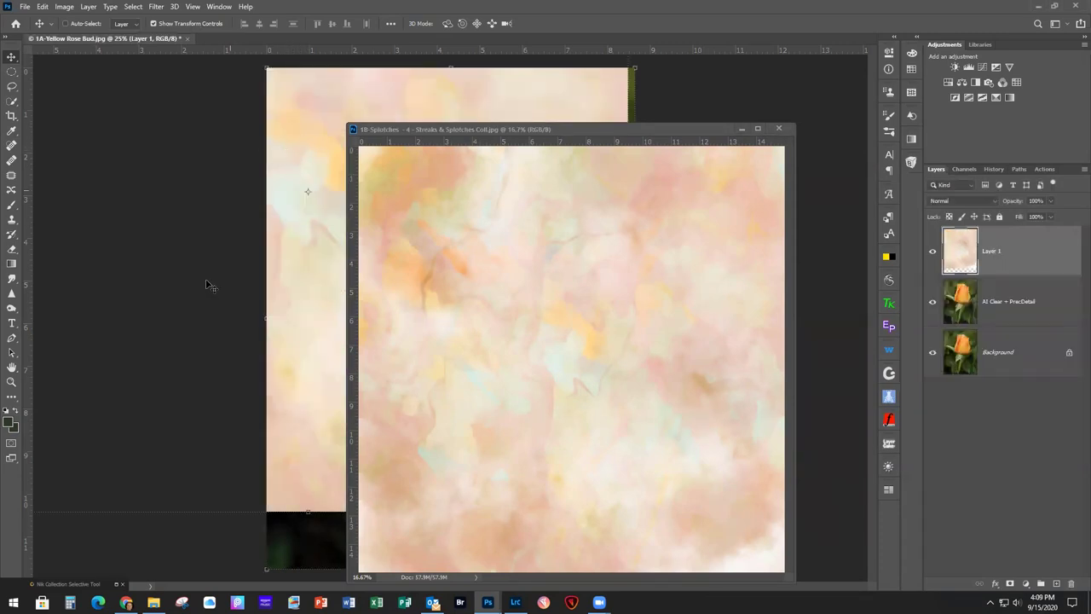
left_click(779, 130)
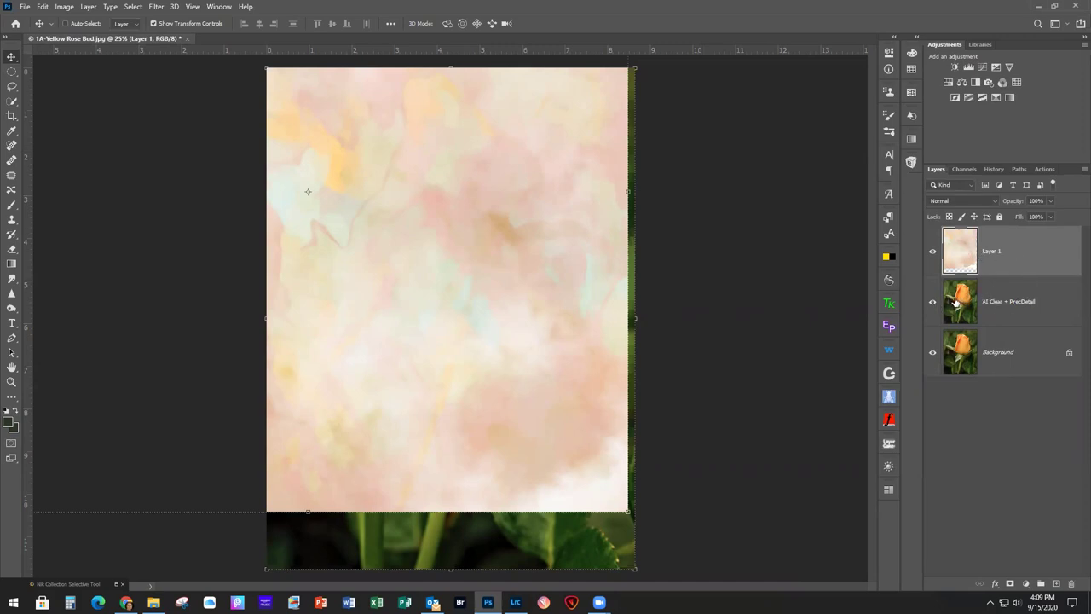
Transform the texture layer to 57.60% width and 78.40% height, aligned so that it covers the whole rose canvas
scroll(465, 282, "down", 3)
scroll(465, 280, "down", 4)
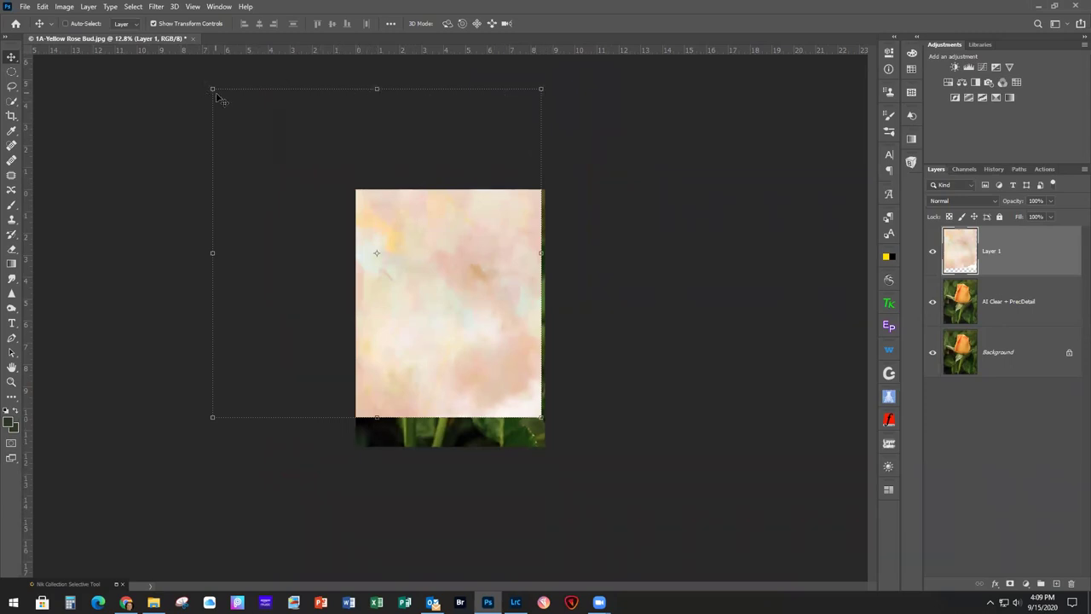
key("ctrl")
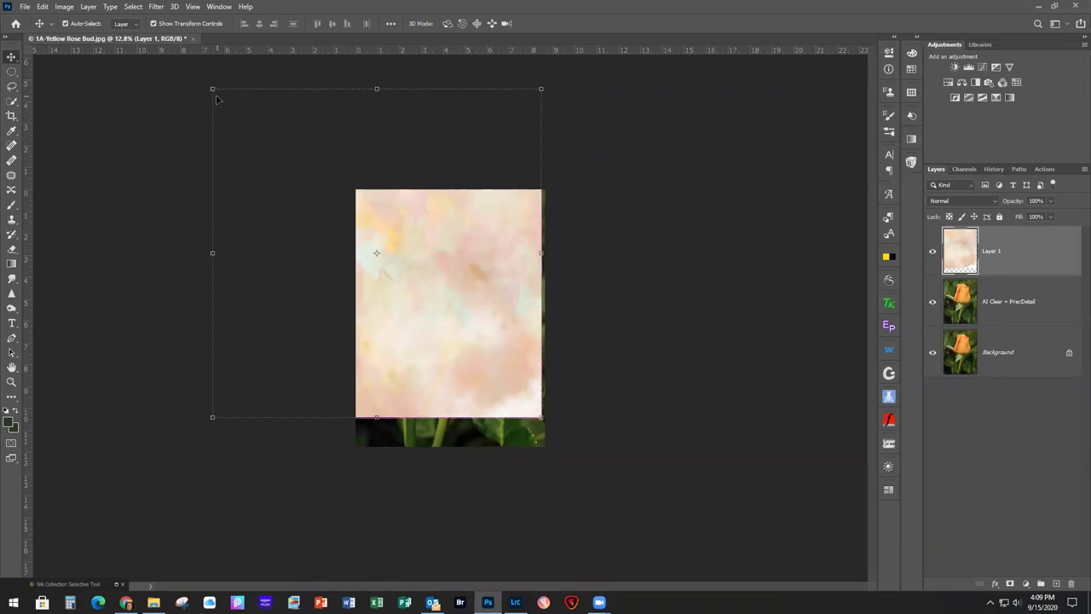
key("ctrl+t")
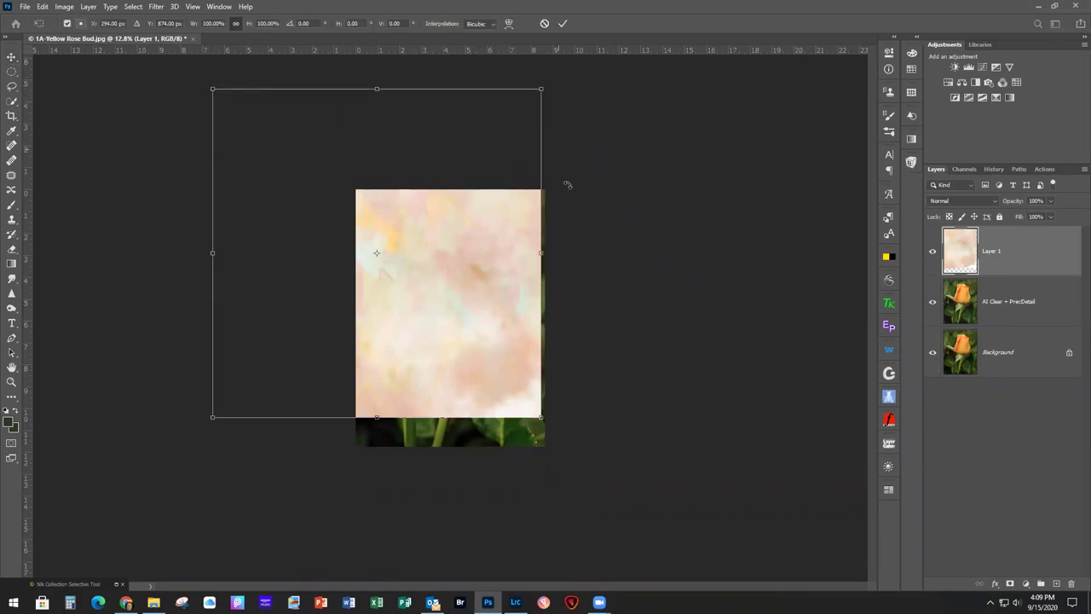
left_click_drag(492, 303, 500, 336)
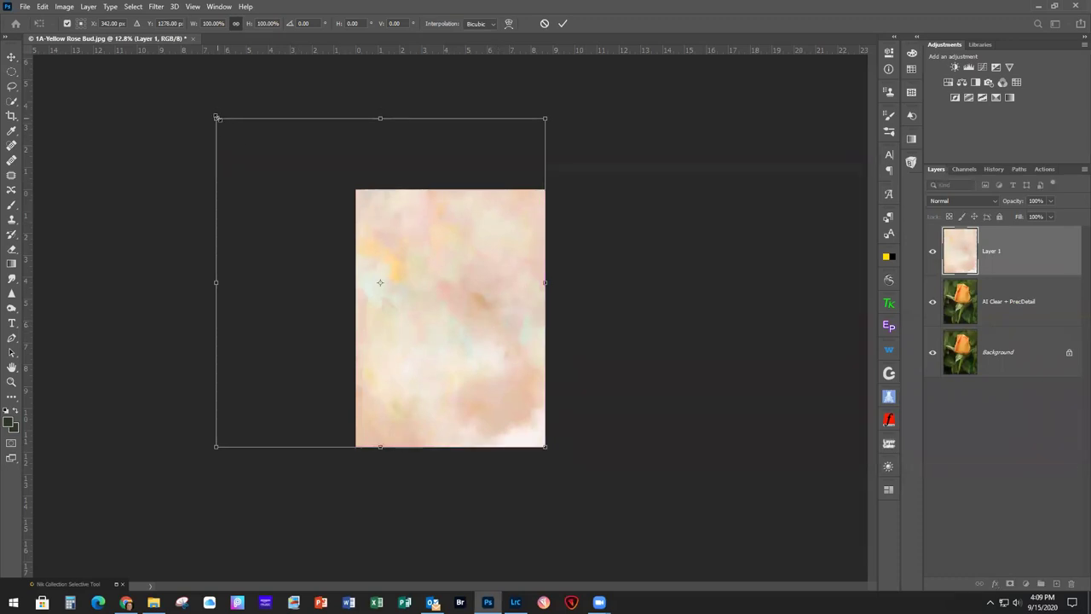
left_click_drag(215, 117, 352, 186)
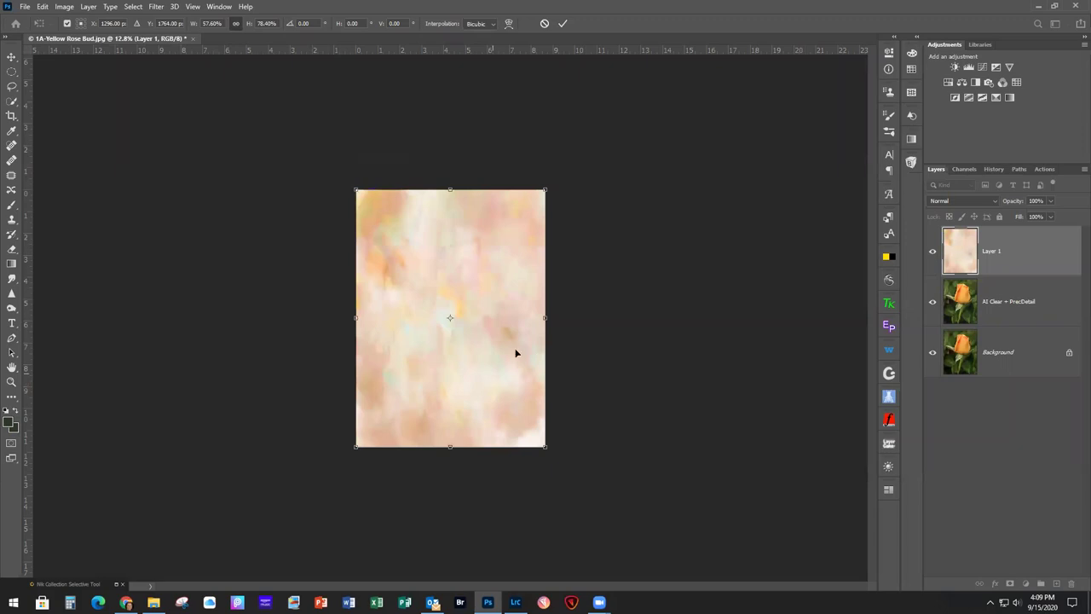
left_click(562, 24)
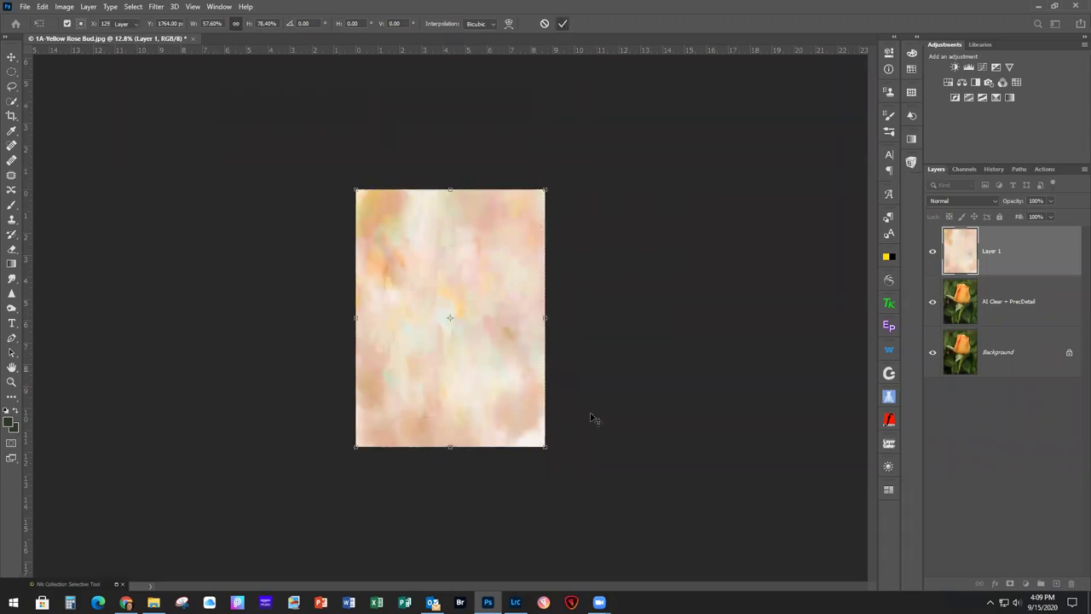
key("ctrl+plus")
key("ctrl+plus")
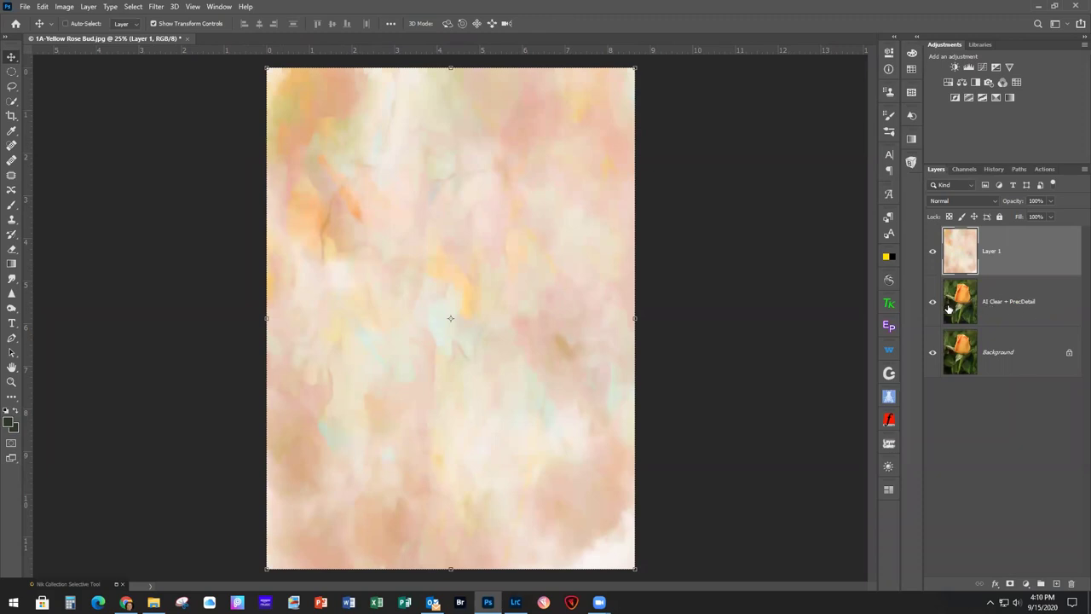
Compare the rose photo with and without the texture layer, then leave the texture hidden and make the AI Clear + PrecDetail layer active
left_click(933, 252)
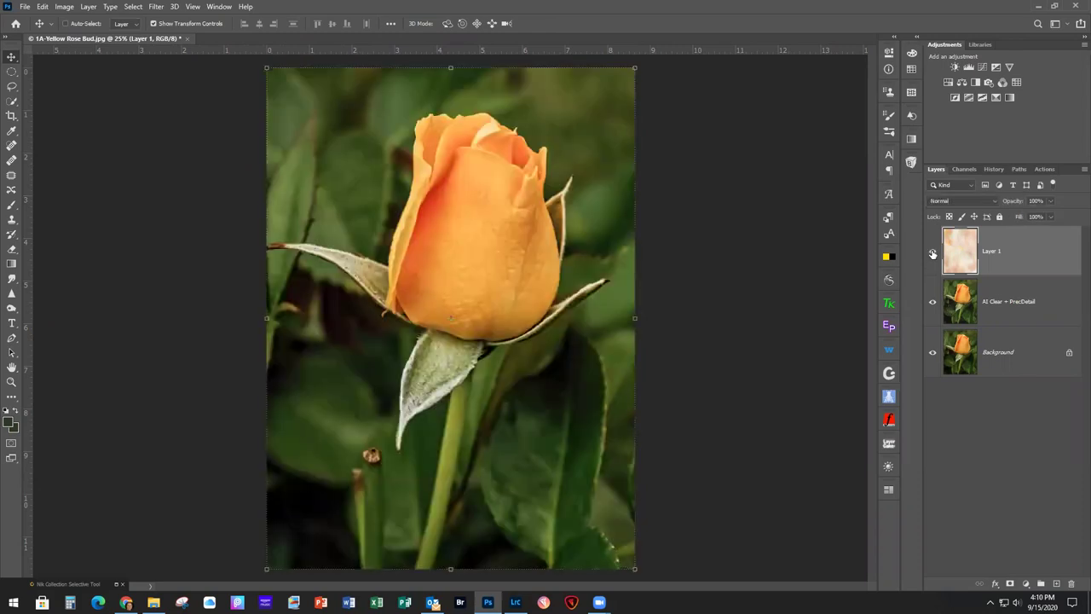
left_click(933, 254)
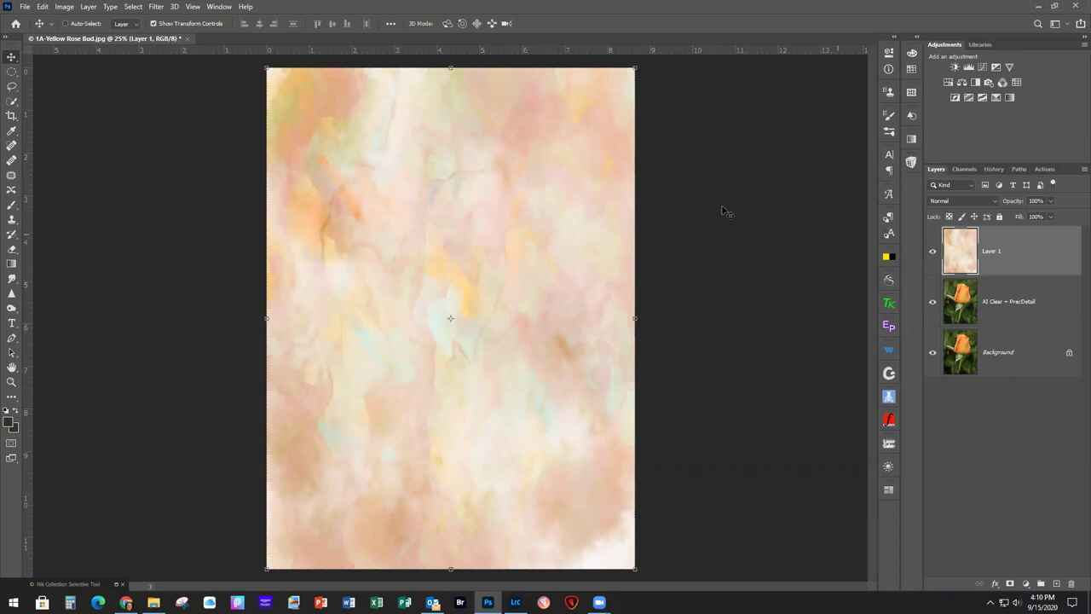
left_click(932, 251)
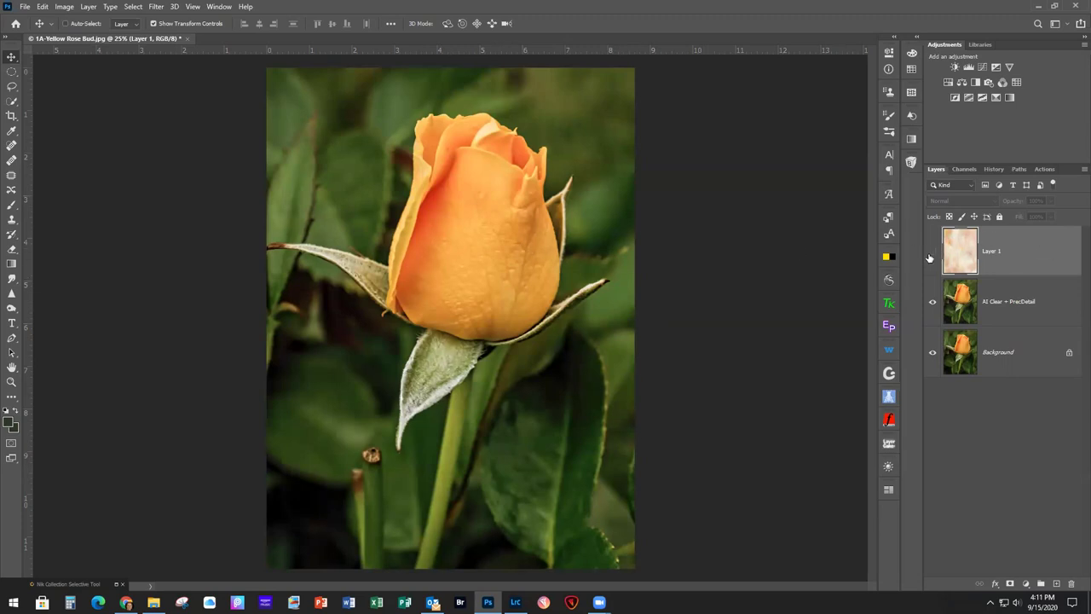
left_click(1050, 299)
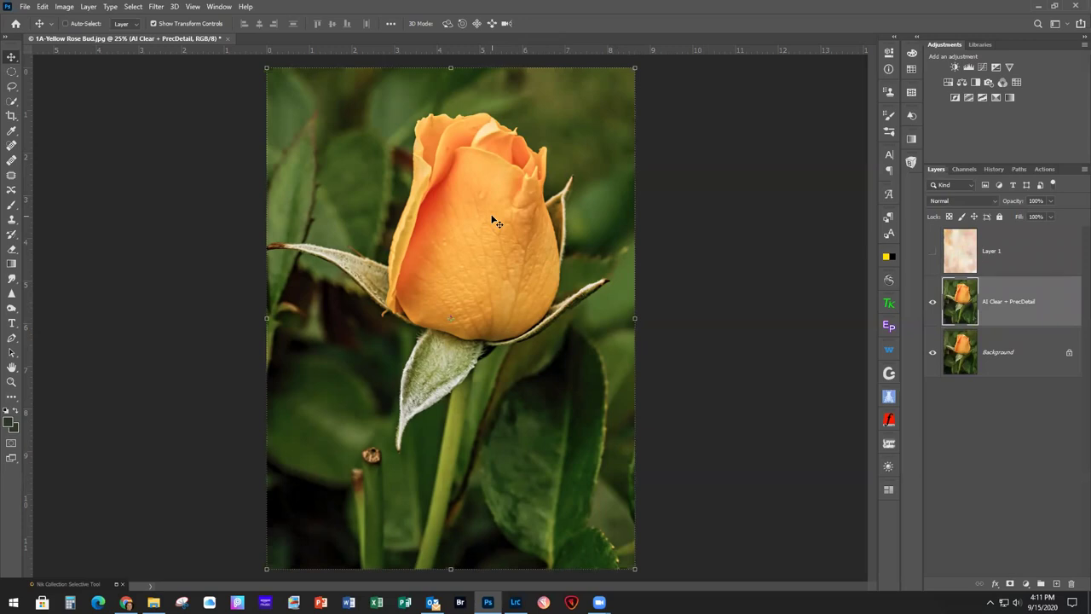
Switch to the Object Selection tool and select the rose bud automatically with Select Subject
left_click(12, 103)
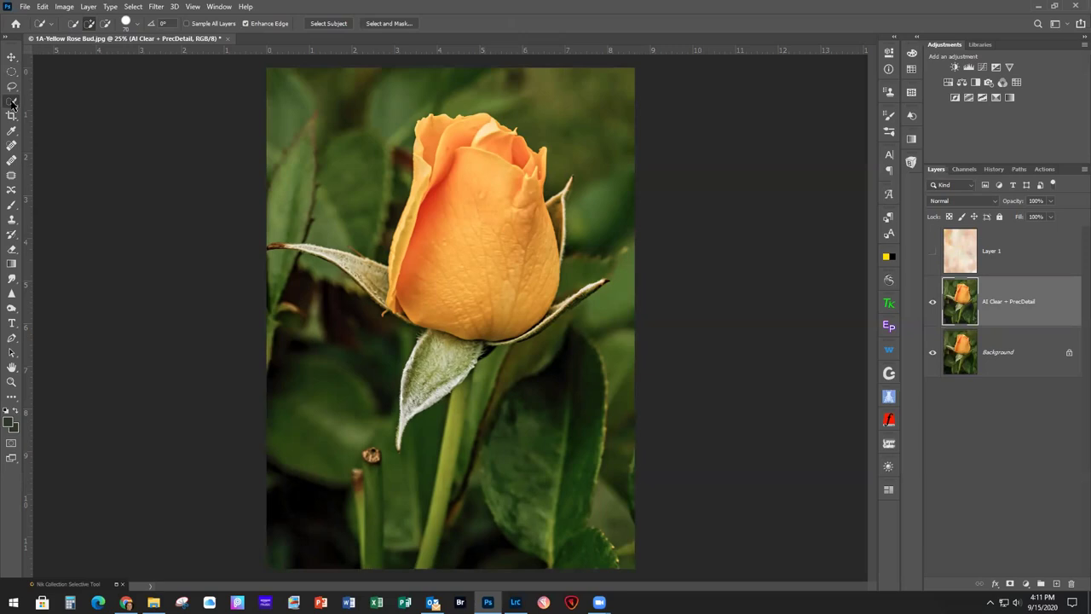
right_click(12, 104)
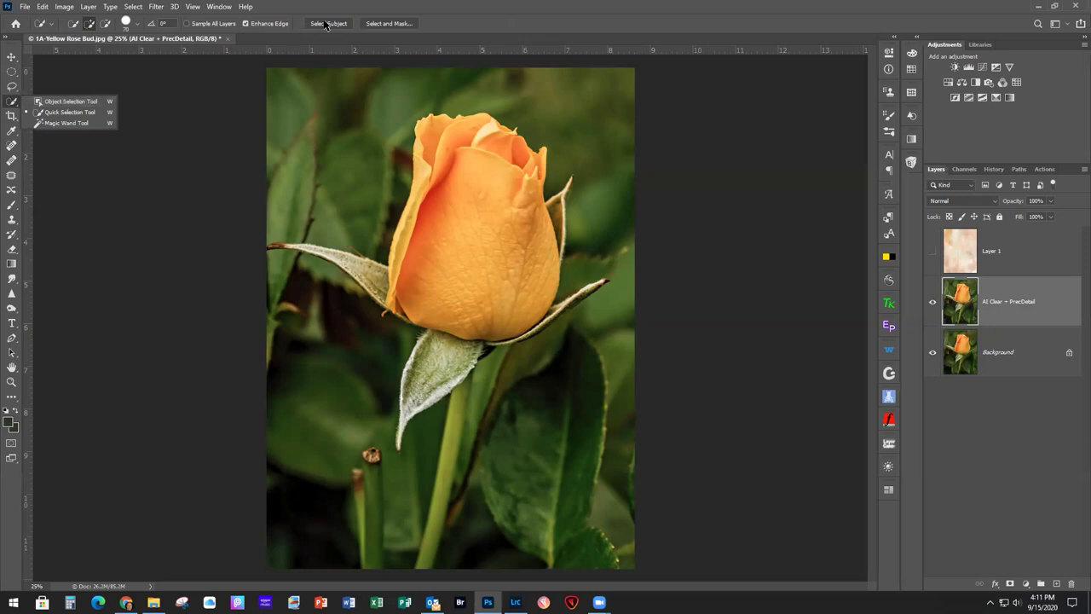
left_click(67, 102)
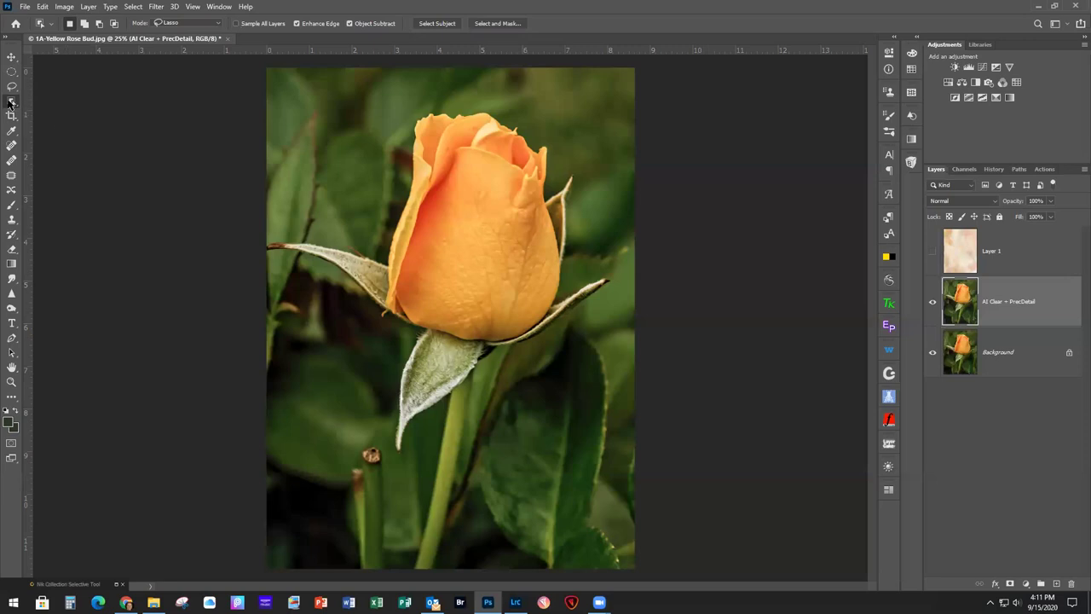
right_click(11, 102)
left_click(66, 104)
left_click(437, 24)
Add the missing part of the rose's left sepal to the selection with the Quick Selection tool
scroll(466, 264, "up", 3)
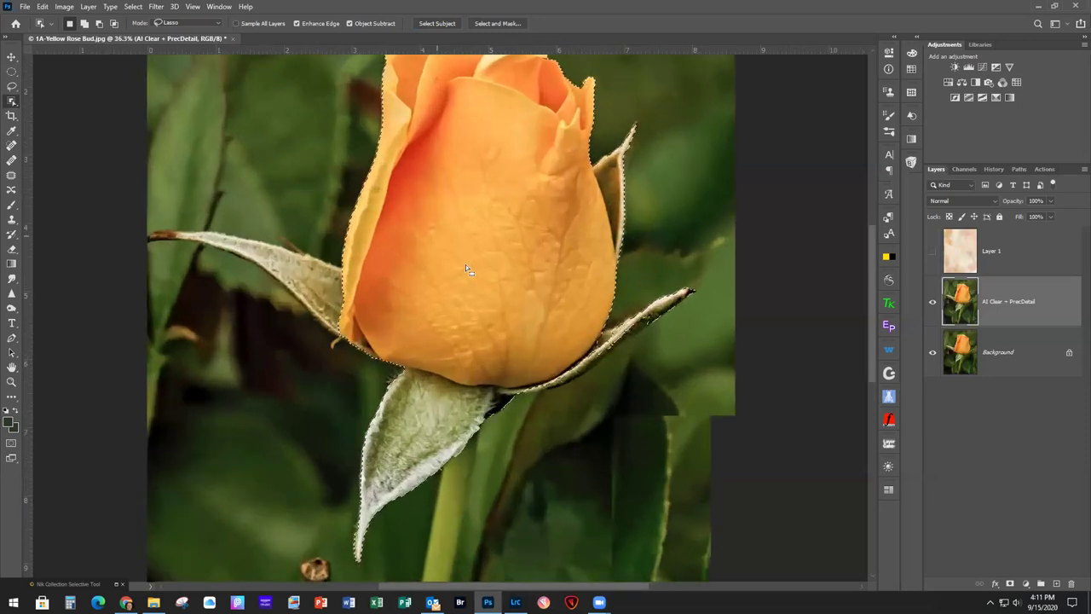
scroll(465, 264, "up", 1)
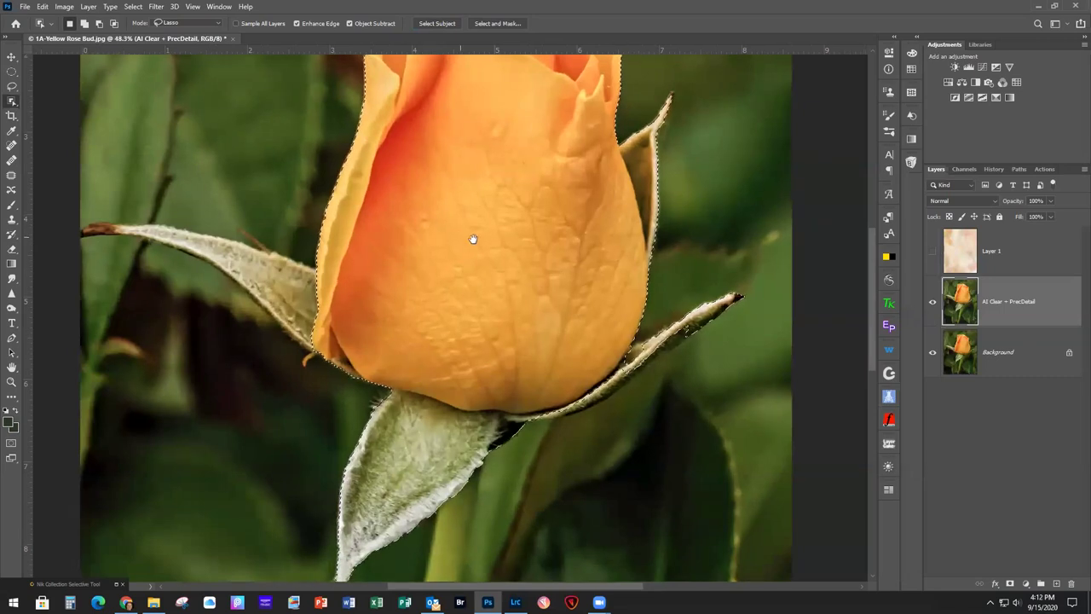
left_click_drag(472, 237, 590, 250)
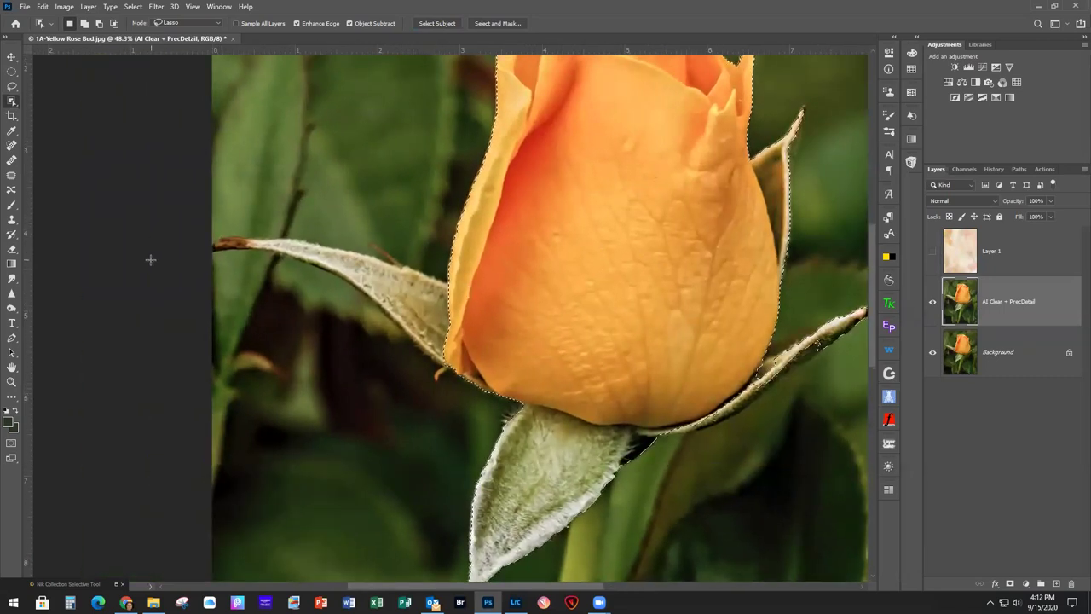
right_click(11, 101)
left_click(68, 113)
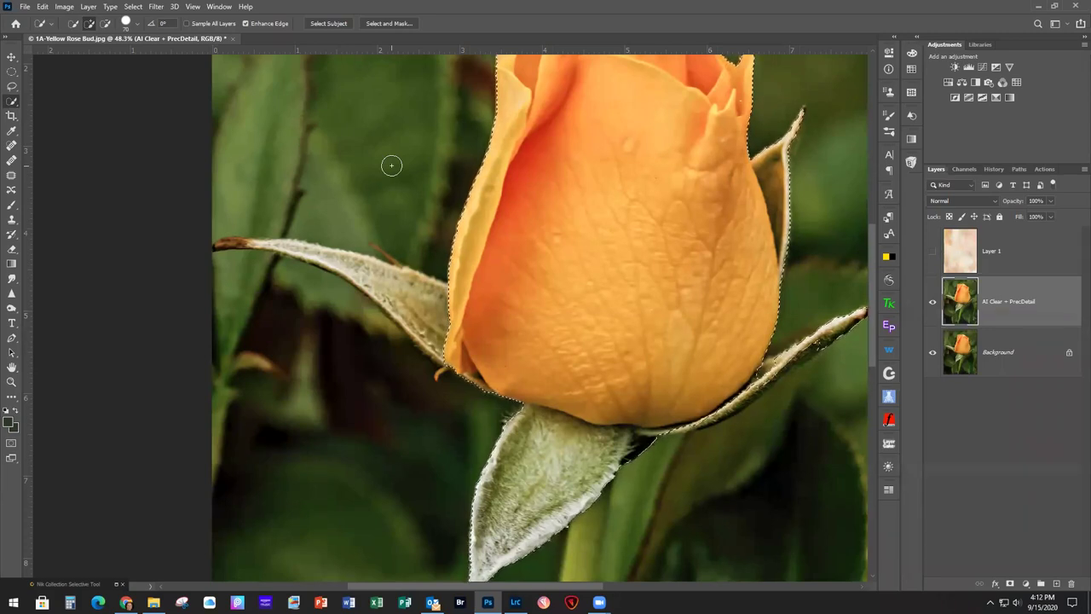
key("ctrl+d")
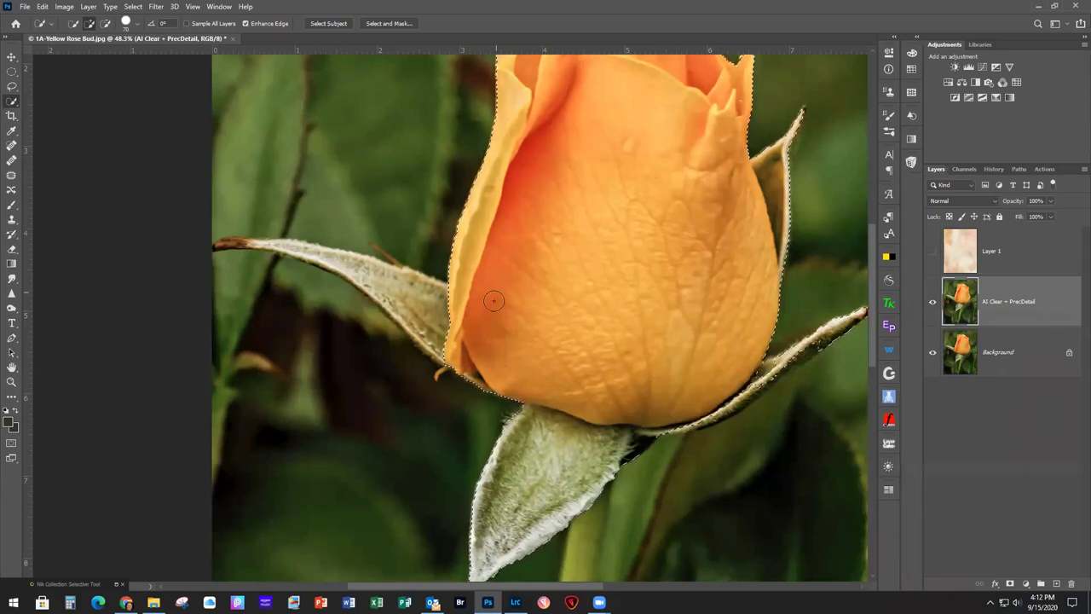
left_click_drag(341, 264, 386, 277)
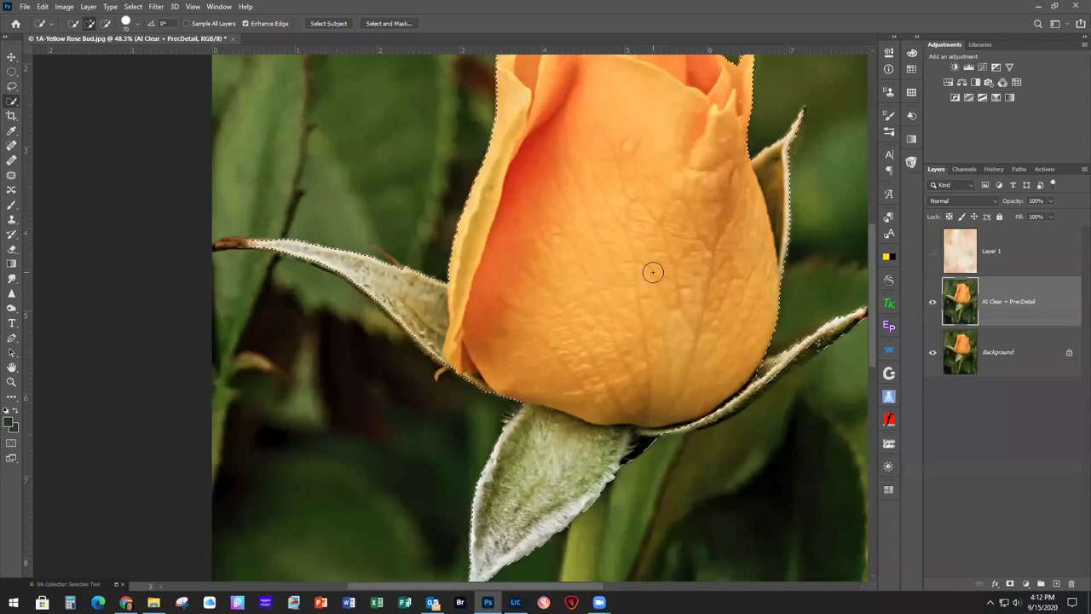
Refine the selection along the underside of the right sepal and subtract the dark gap beside the lower sepal
left_click_drag(629, 253, 576, 213)
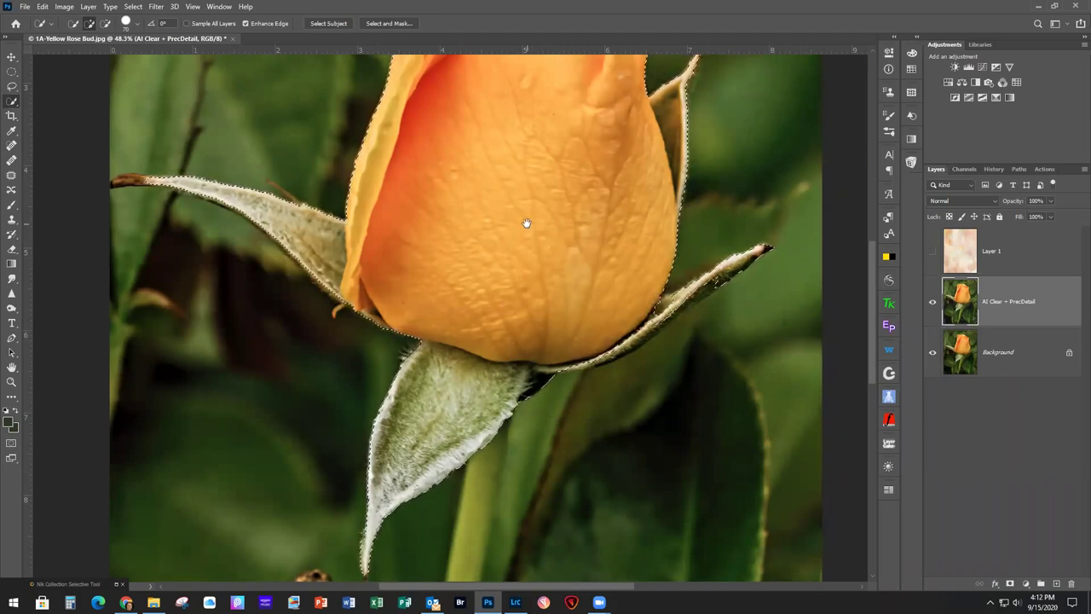
left_click_drag(563, 259, 558, 182)
left_click_drag(603, 329, 642, 289)
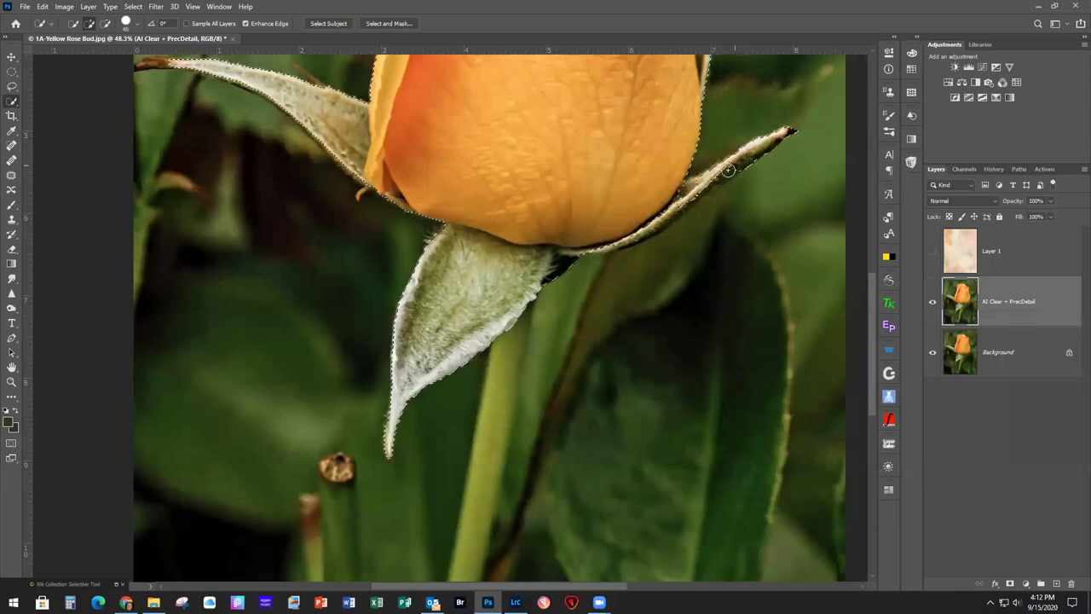
left_click_drag(662, 218, 578, 246)
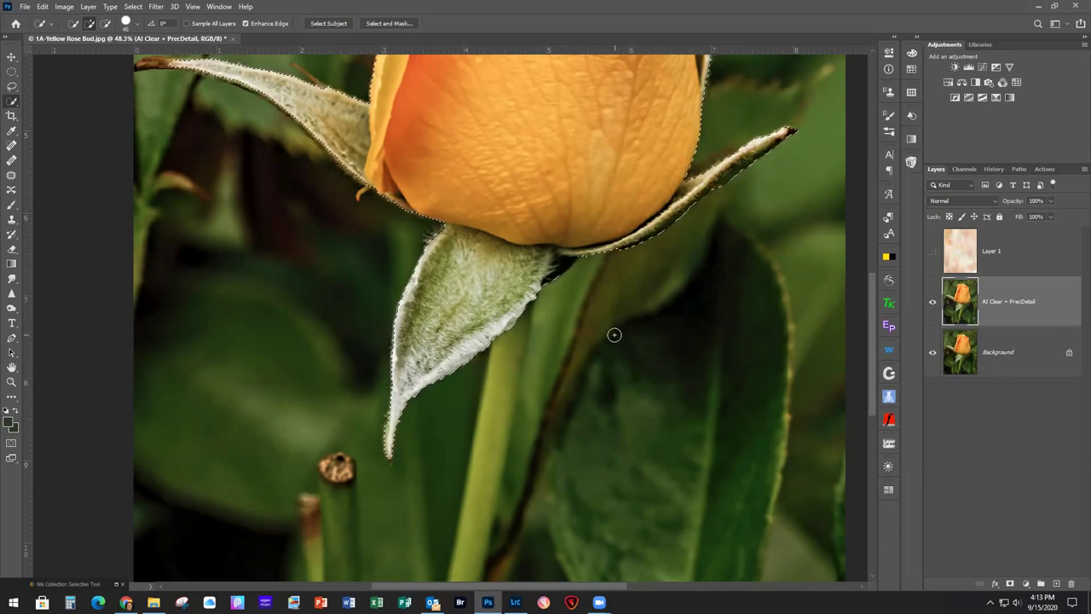
key("alt")
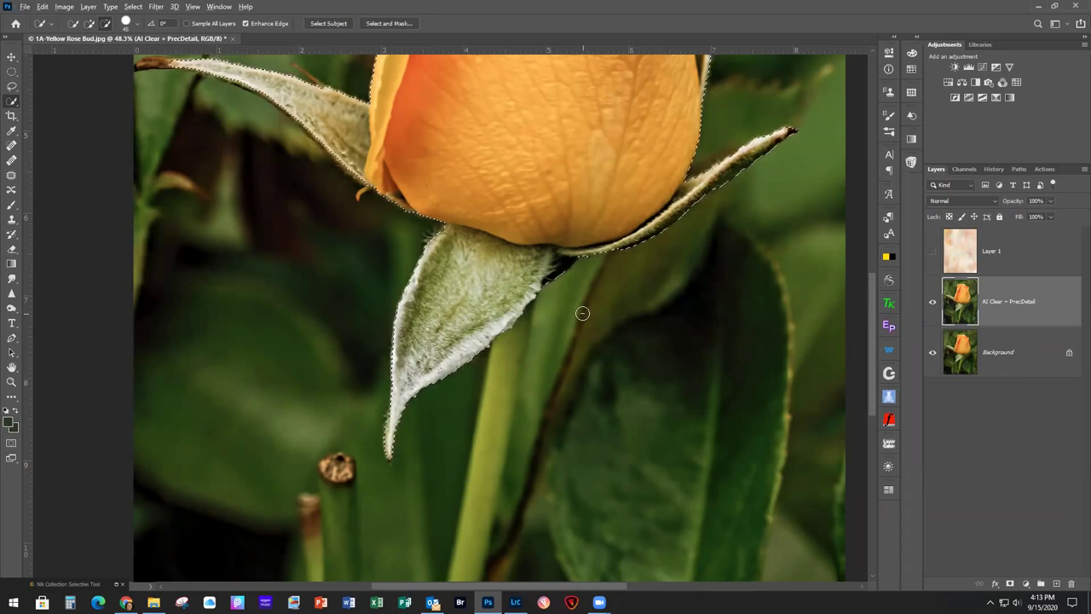
key("alt")
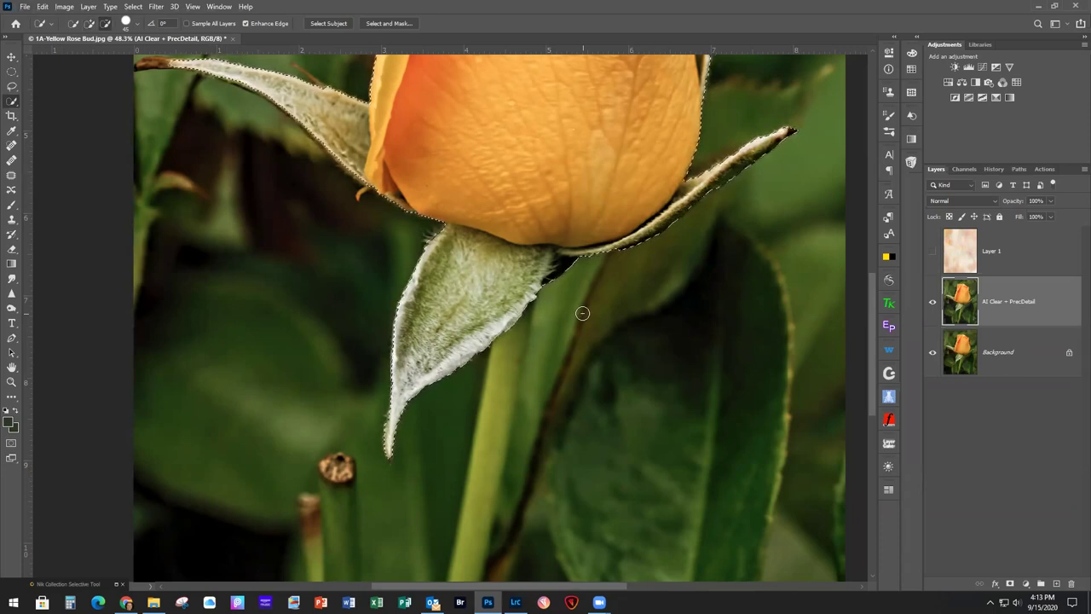
left_click(556, 268)
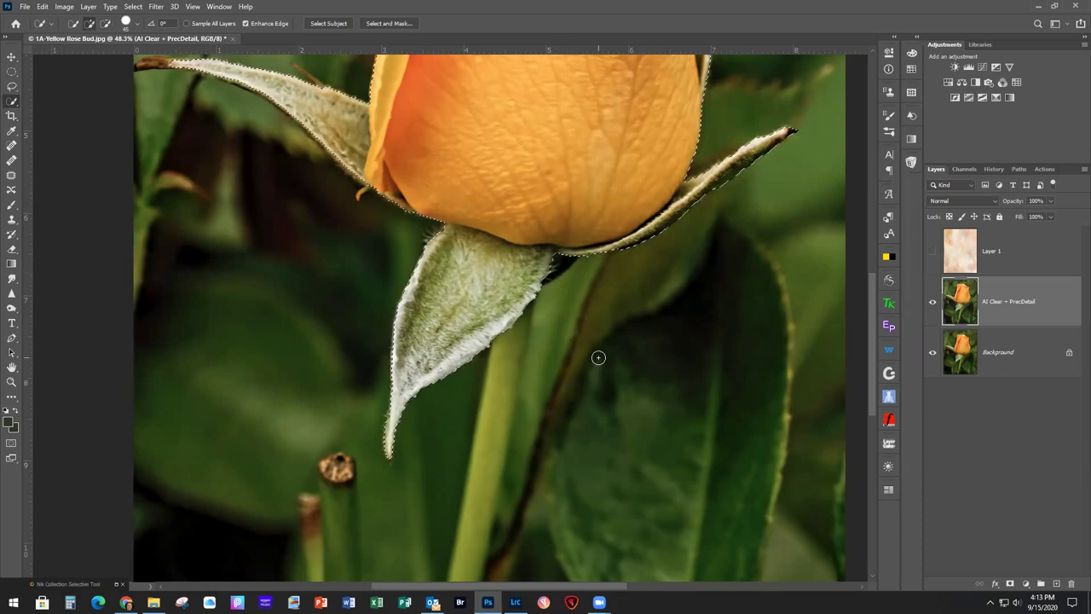
Extend the selection along the rose's stem down to the lower edge of the photo with the Quick Selection tool
key("space")
left_click_drag(597, 364, 609, 246)
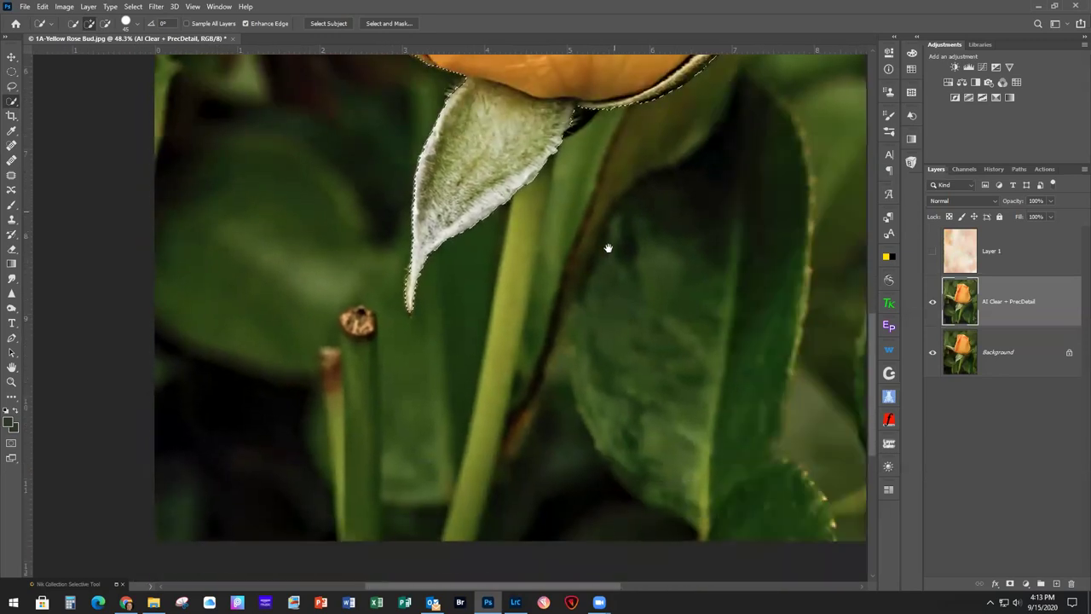
scroll(608, 258, "down", 3)
scroll(605, 287, "up", 1)
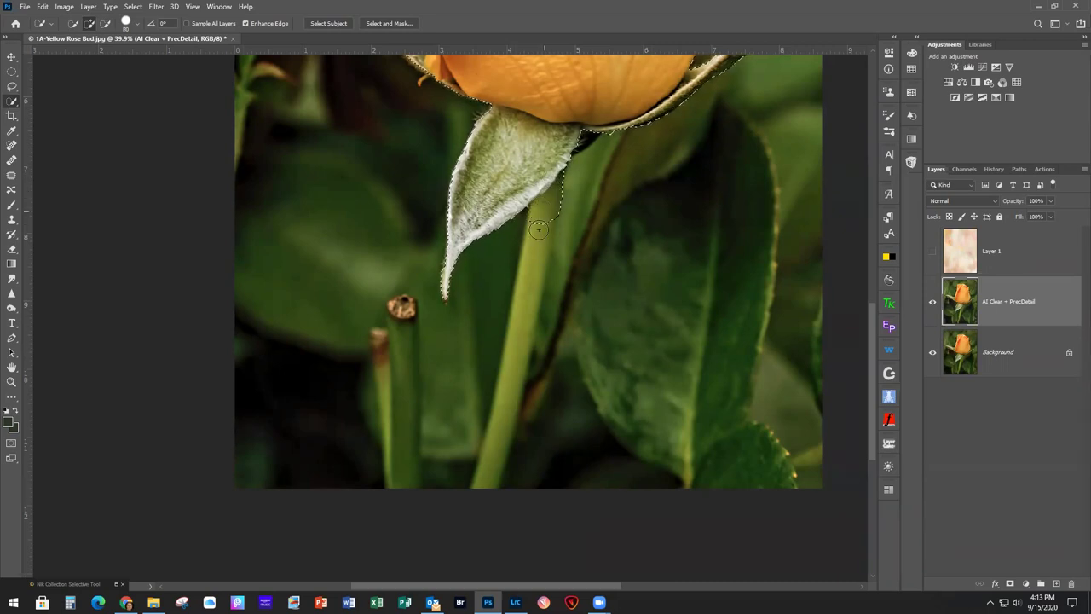
left_click_drag(551, 176, 478, 515)
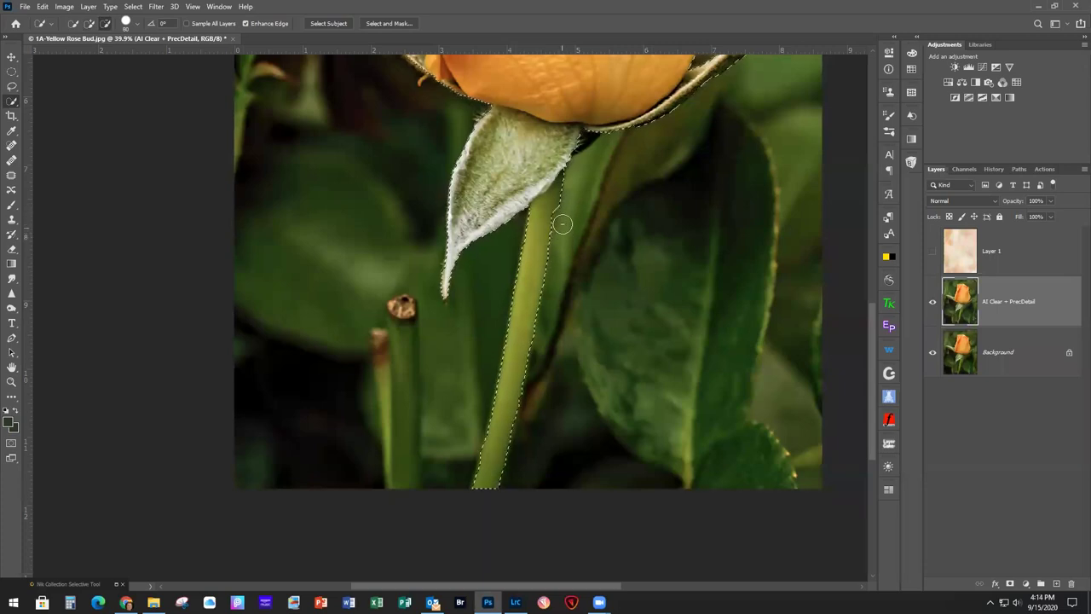
key("alt")
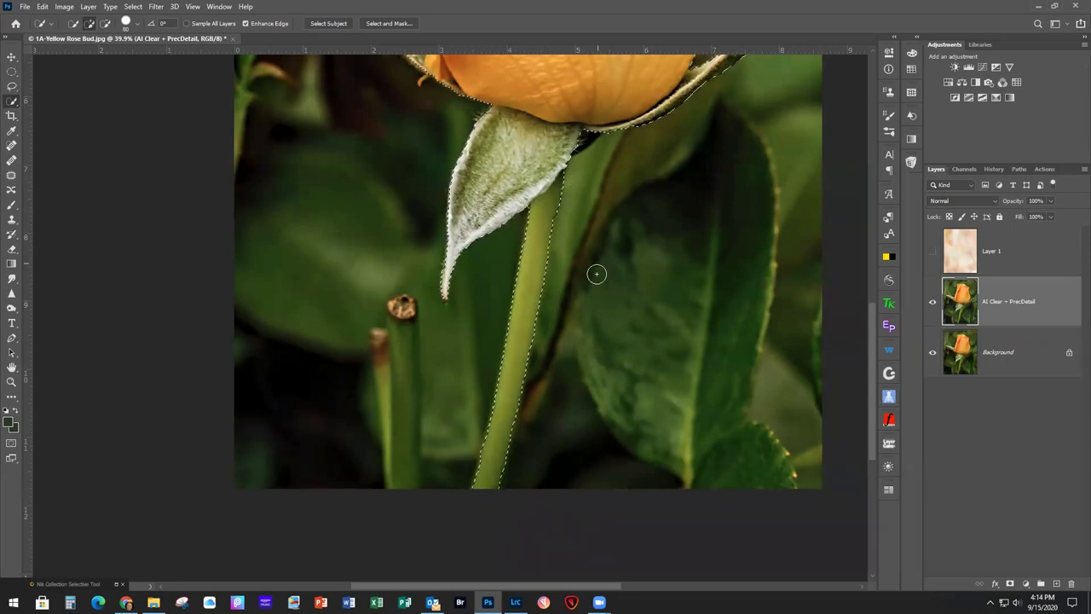
scroll(602, 273, "down", 2)
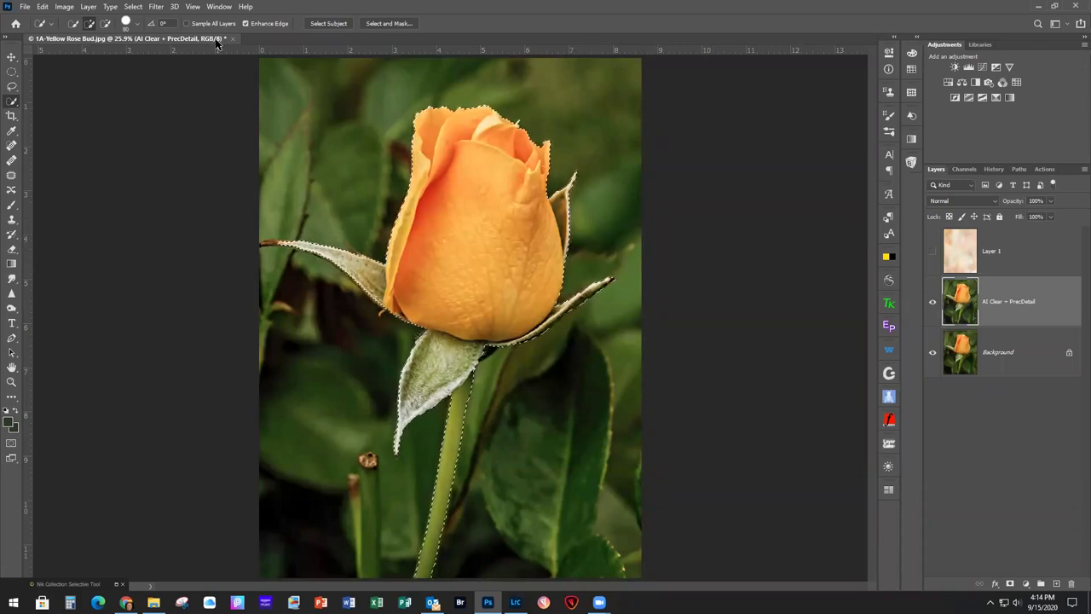
Contract the rose selection by 2 pixels
left_click(133, 8)
mouse_move(165, 170)
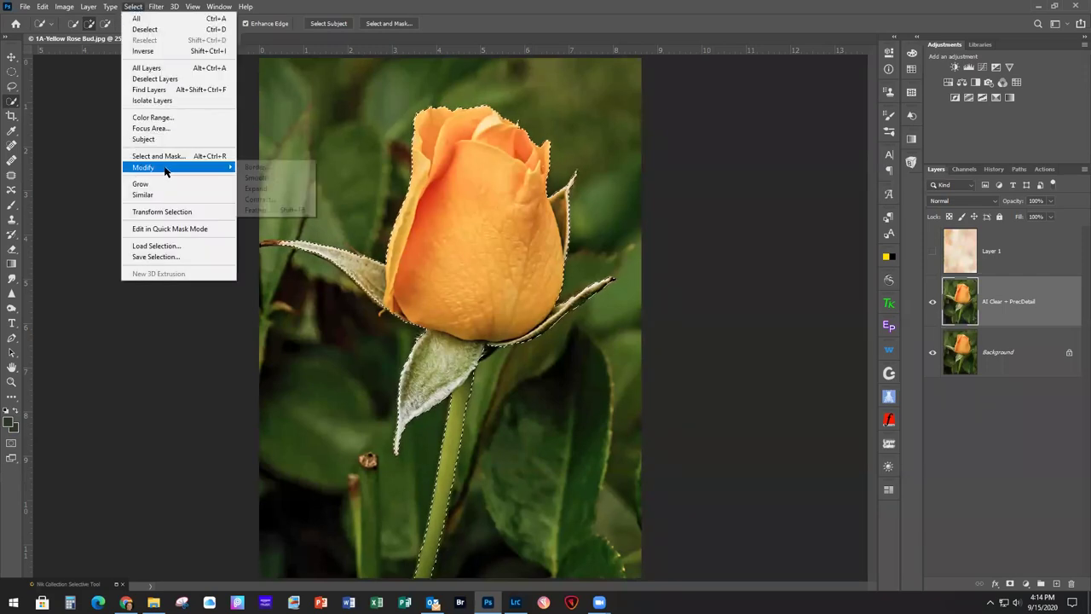
left_click(266, 202)
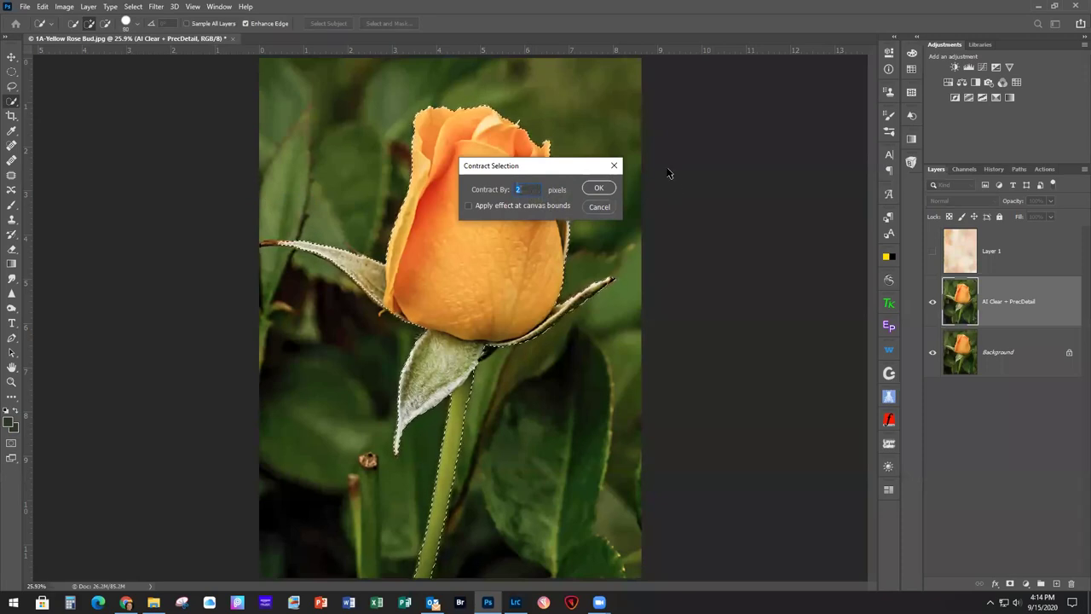
left_click(599, 189)
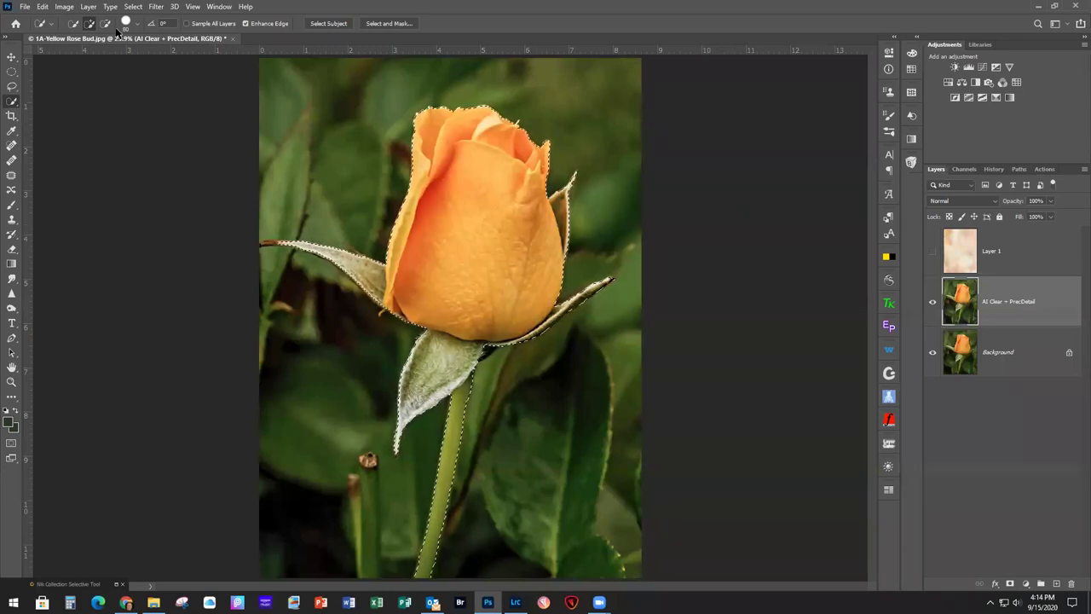
Invert the selection to cover the background and feather it with a radius of 3 pixels
left_click(138, 8)
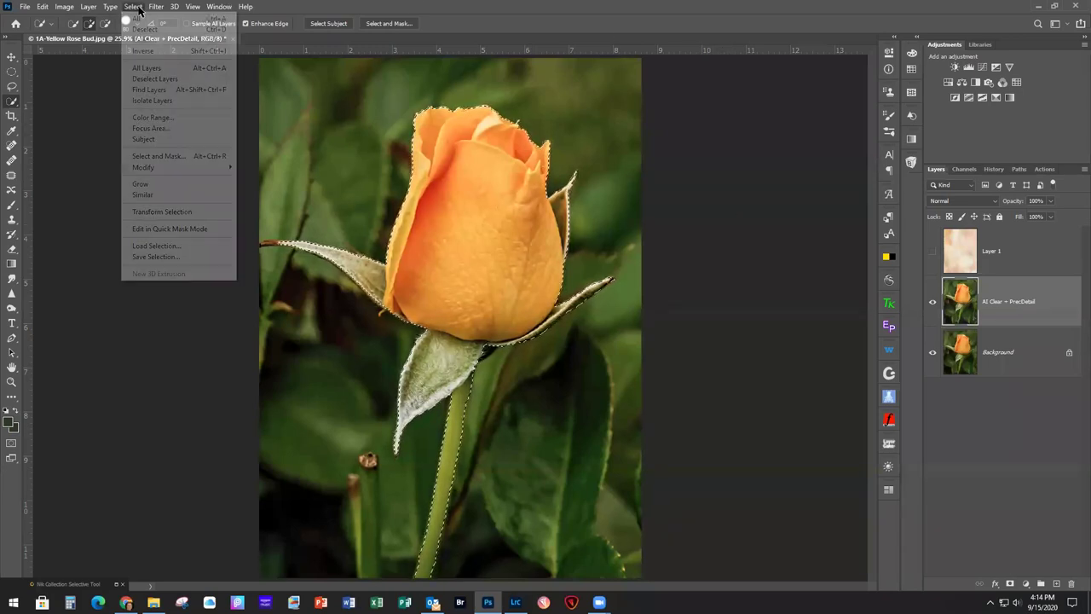
left_click(143, 51)
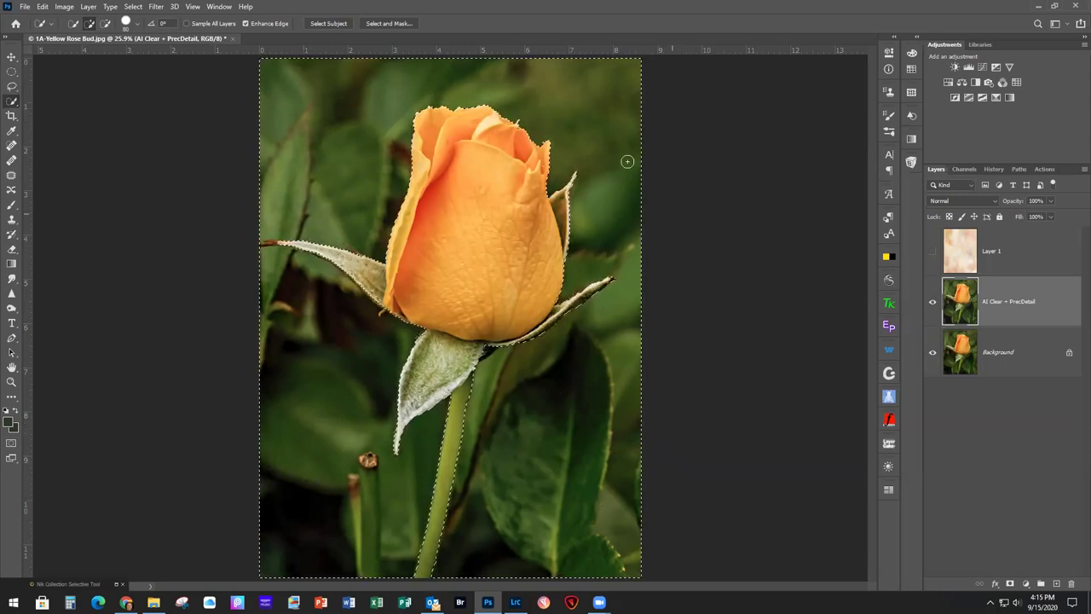
left_click(135, 7)
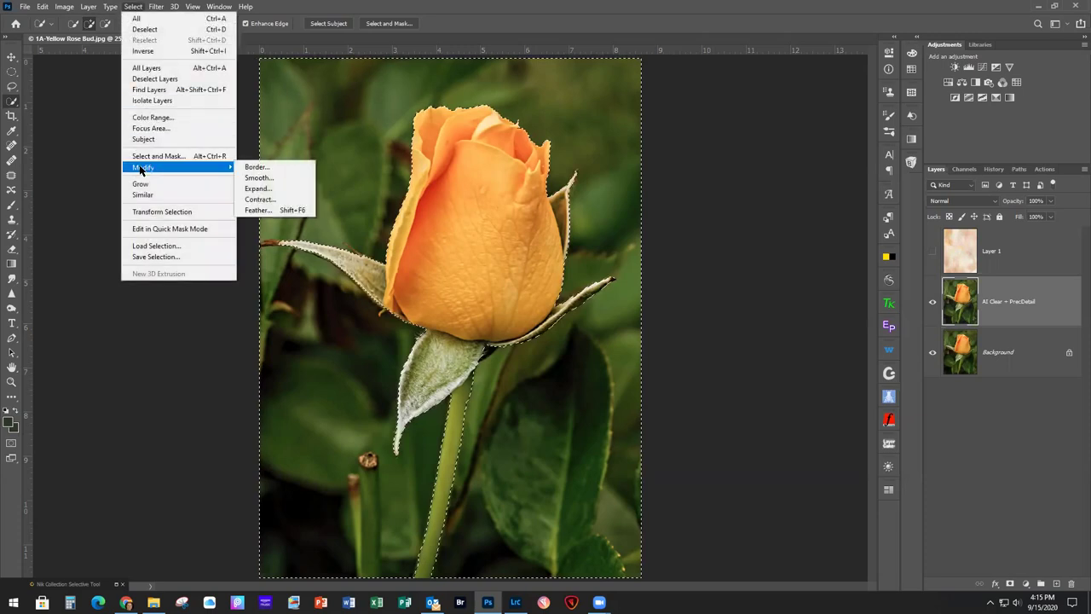
left_click(256, 210)
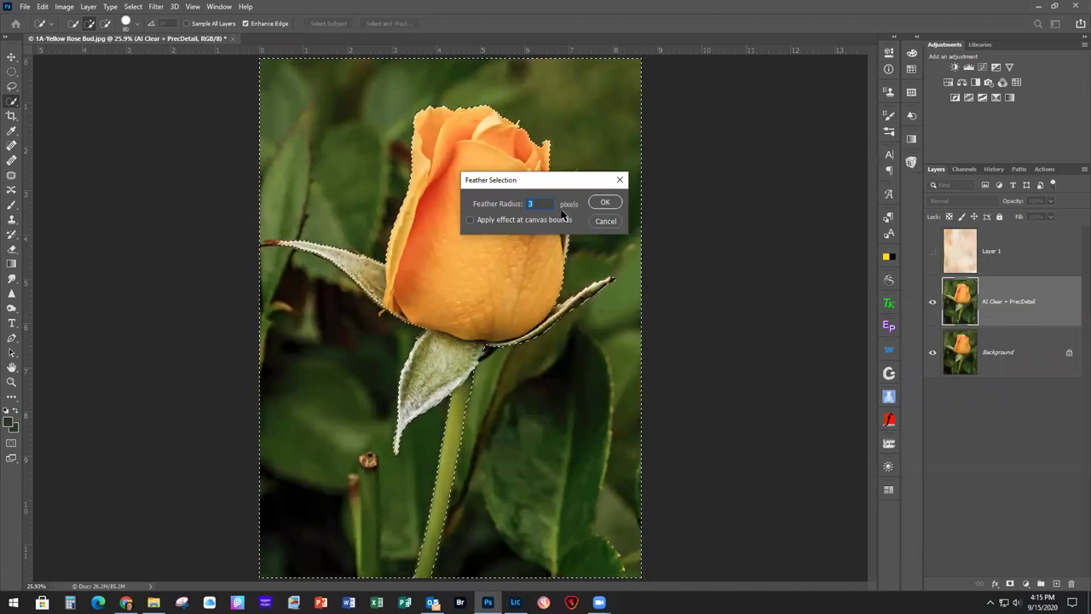
left_click(605, 204)
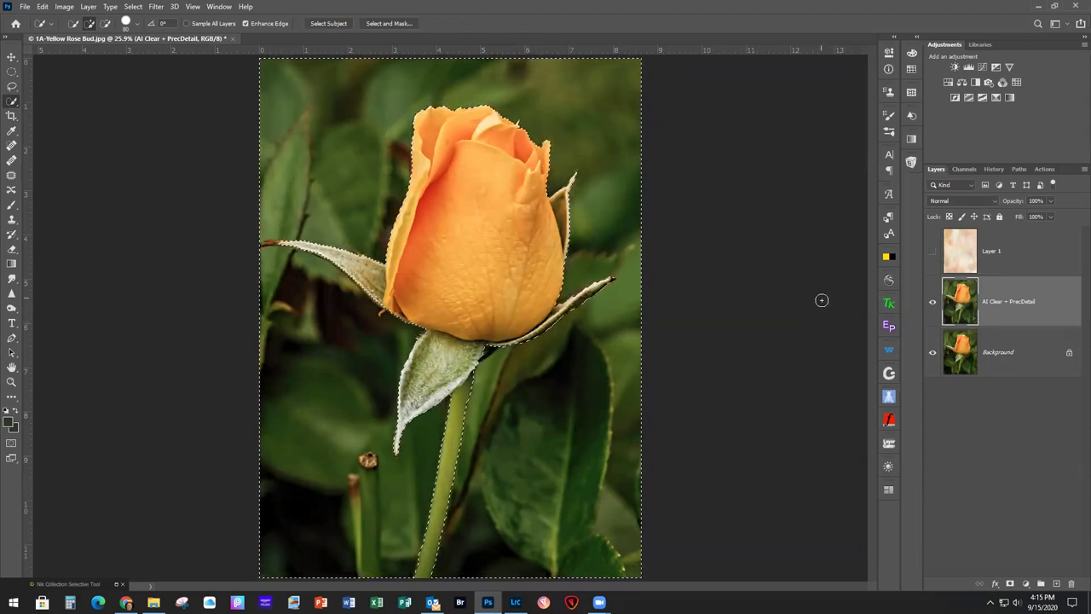
Show the texture layer again and add a layer mask to it from the background selection
left_click(932, 255)
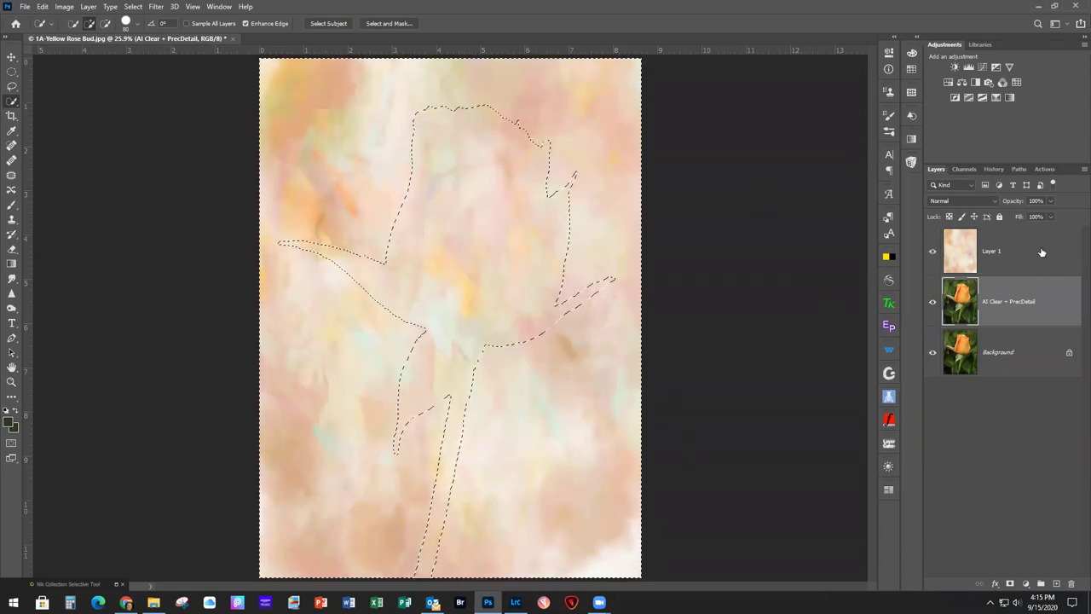
left_click(1045, 253)
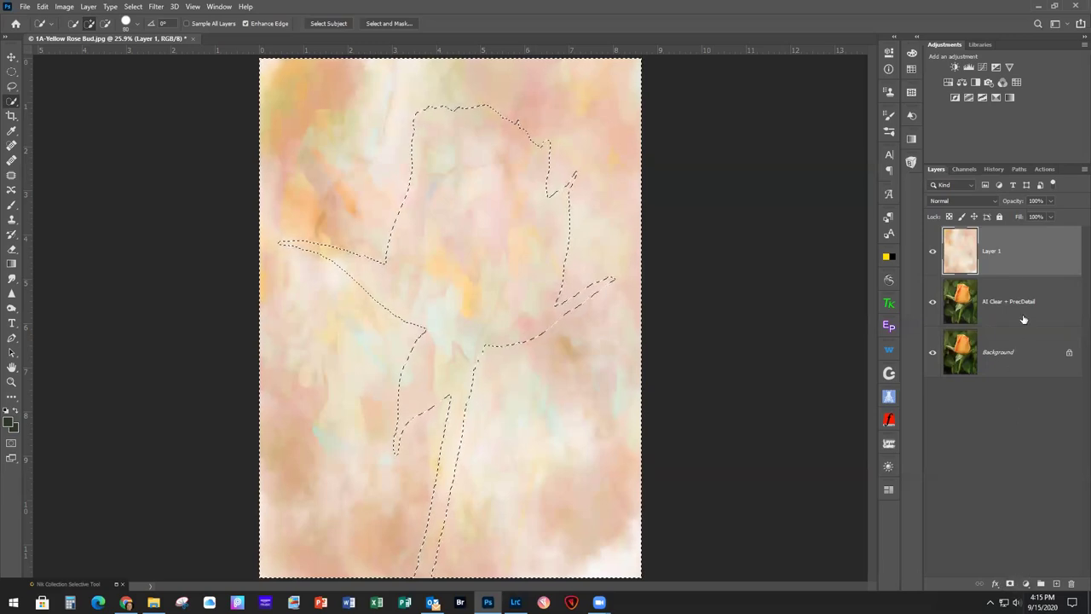
left_click(1011, 585)
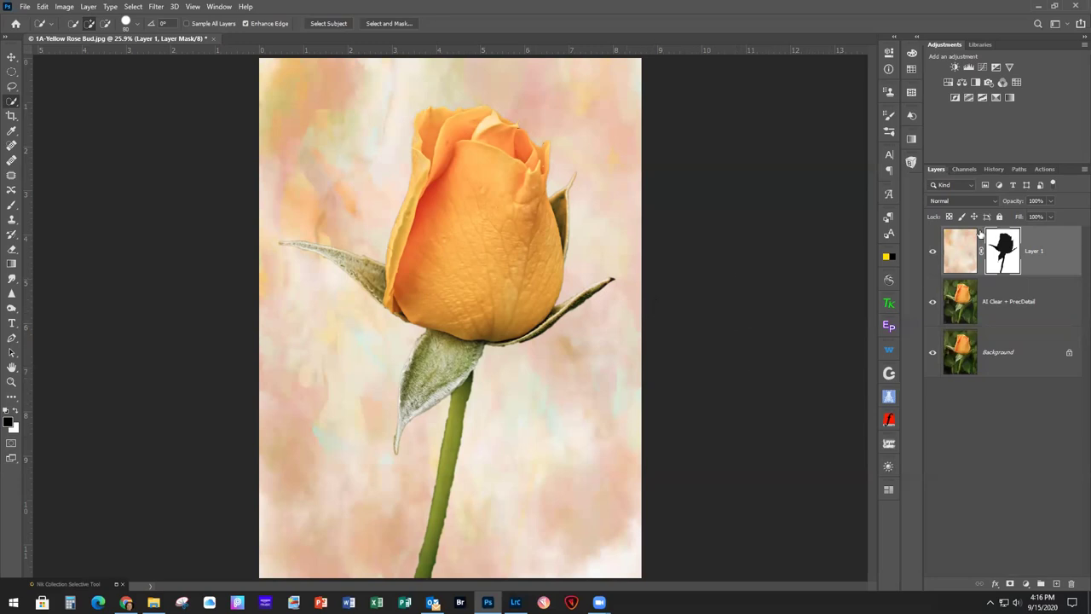
Activate the Brush tool and swap the foreground and background colours so white is the foreground colour for the mask
left_click(10, 206)
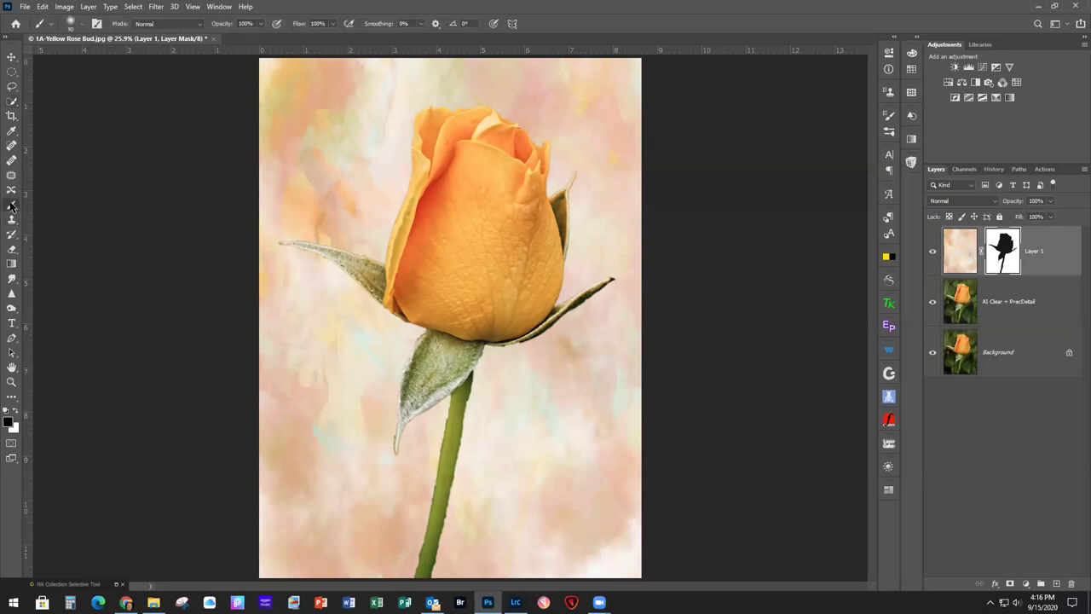
left_click(81, 27)
left_click(81, 27)
left_click(8, 420)
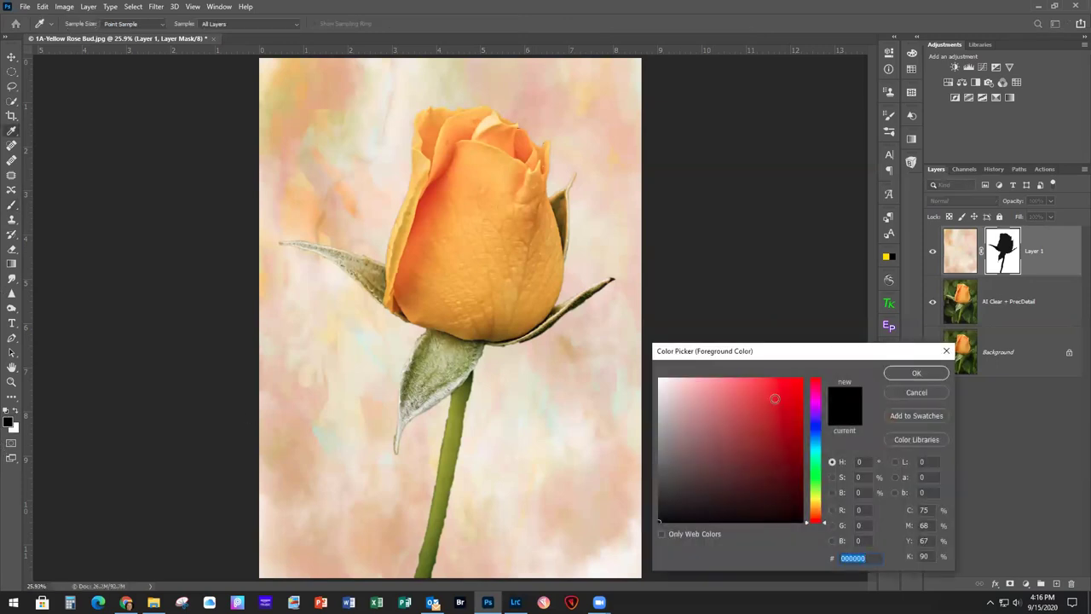
left_click(906, 372)
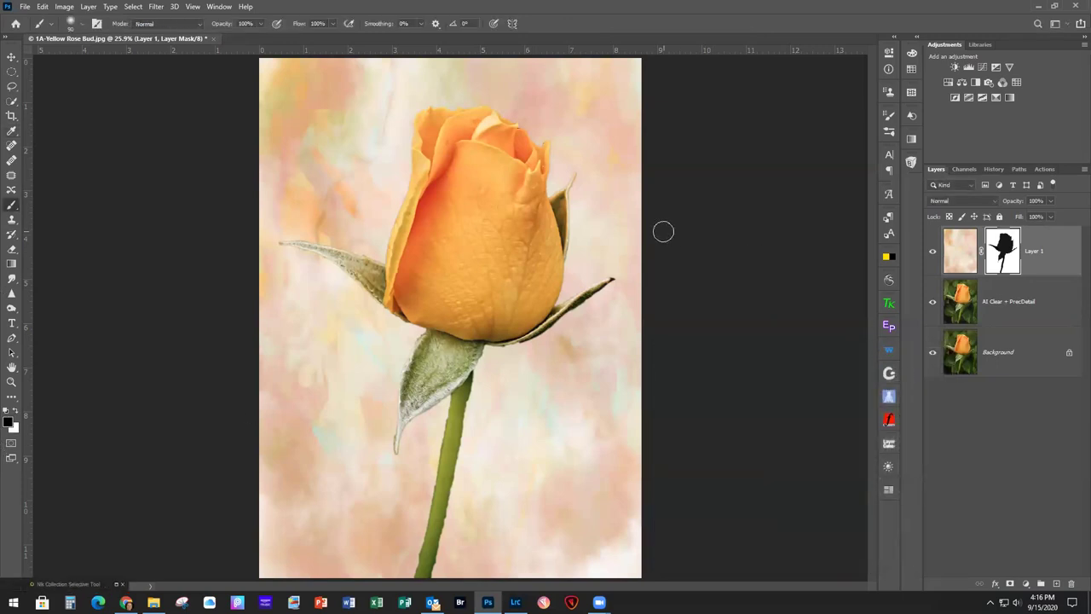
left_click(17, 411)
Open the texture file 1C-Pastel Wall Texture with White Border 1.jpg
left_click(23, 8)
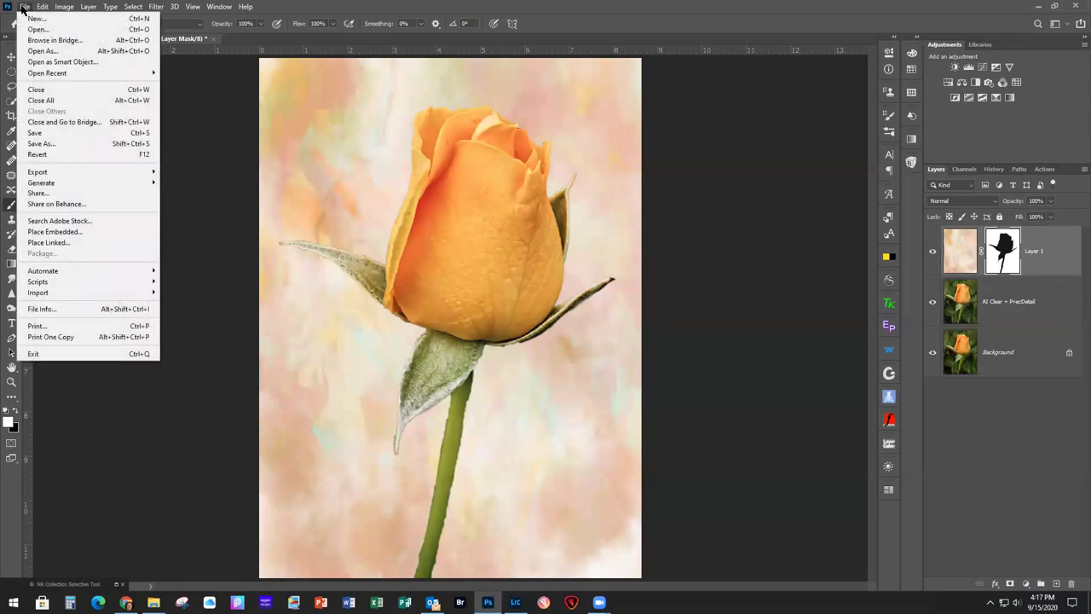
left_click(37, 29)
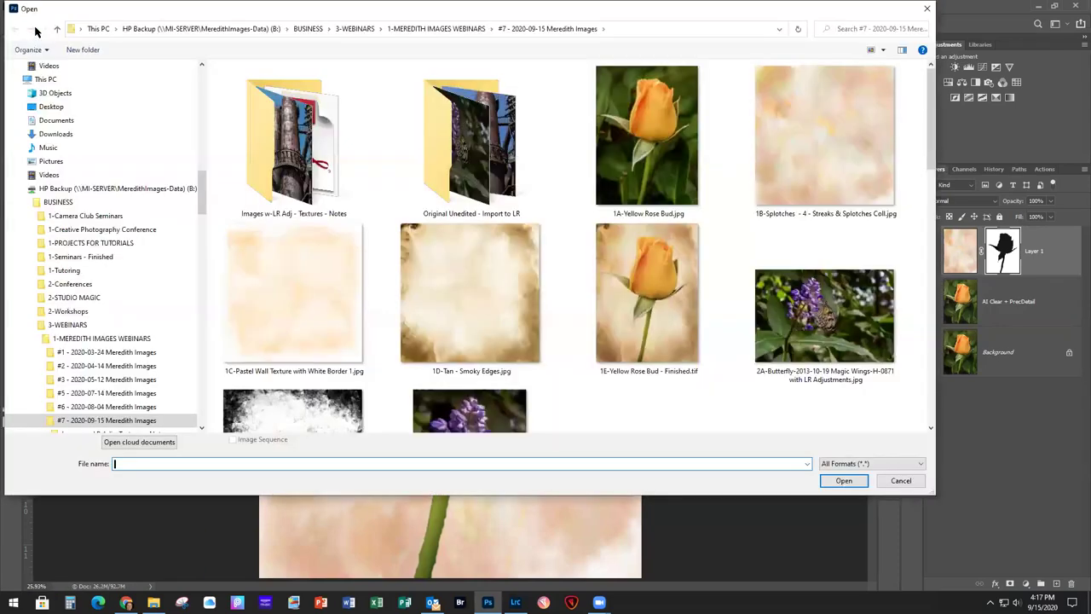
double_click(292, 297)
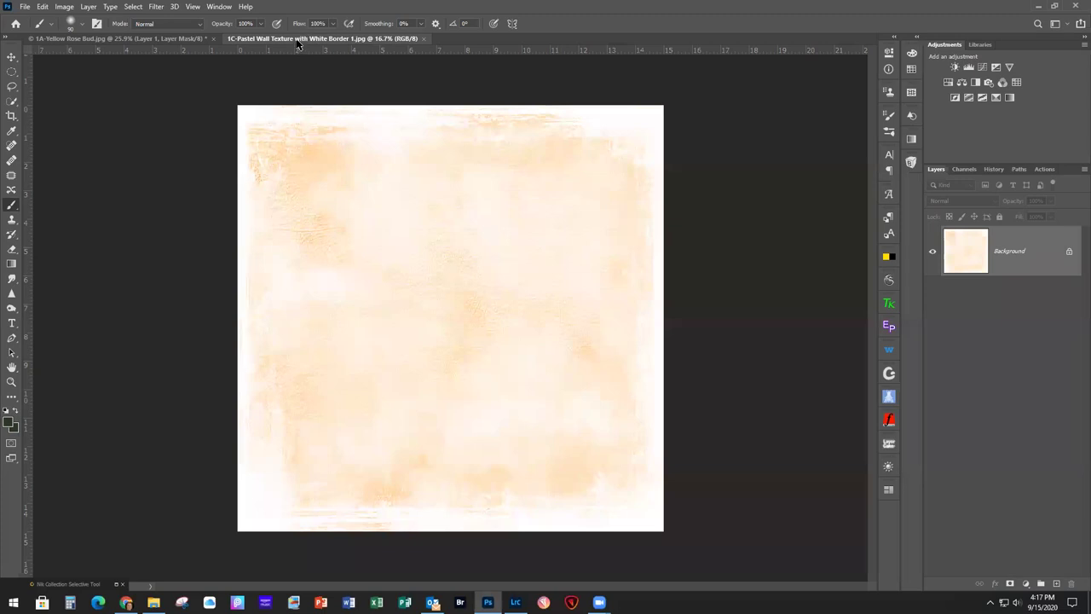
Copy the pastel wall texture into the rose document as a new layer and close the texture file
left_click(12, 58)
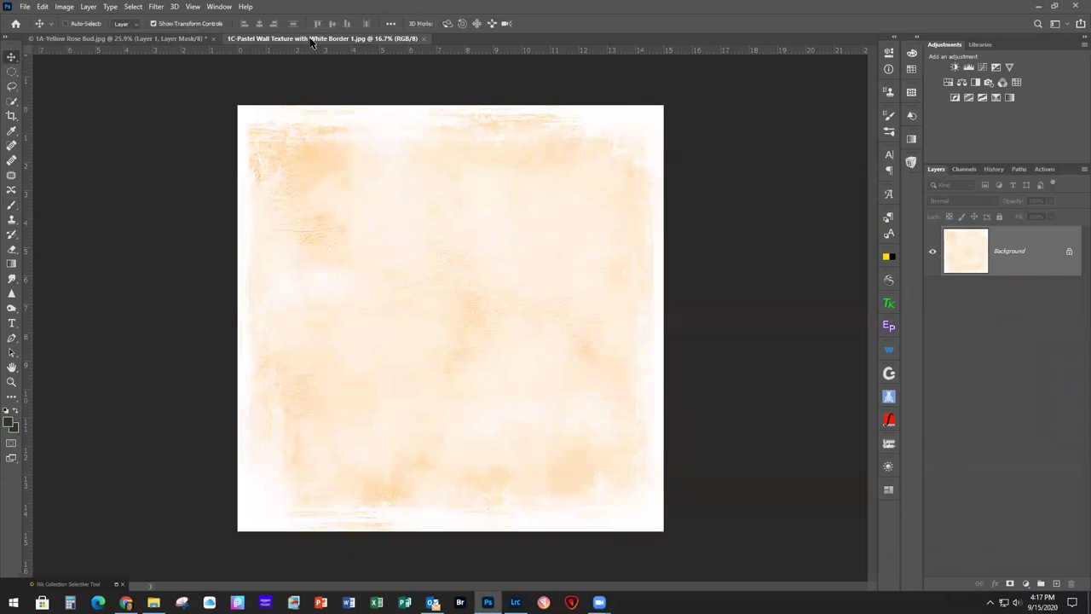
left_click_drag(323, 43, 501, 163)
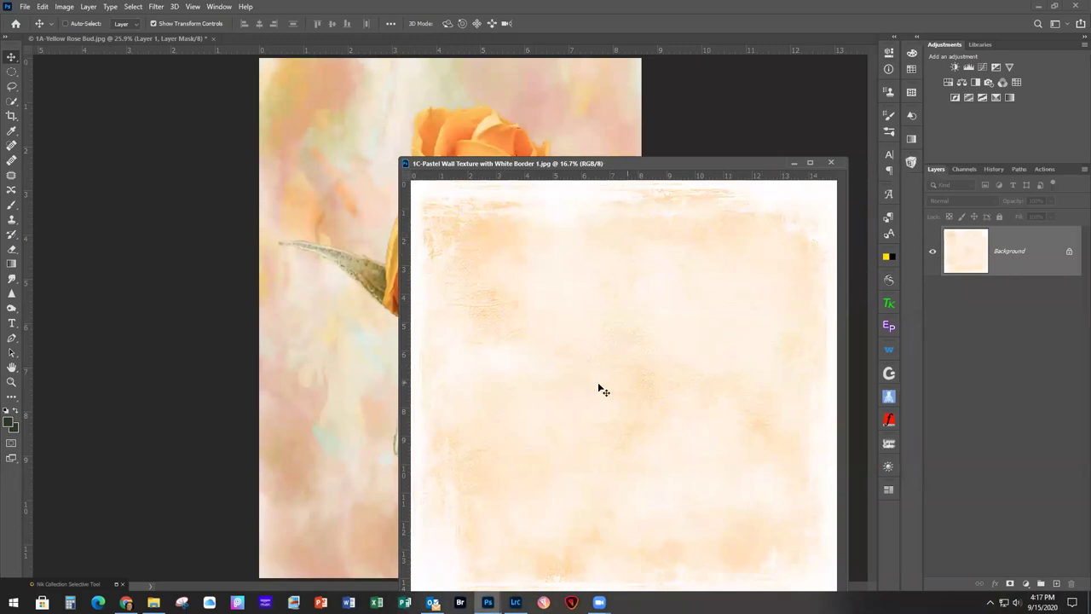
left_click_drag(656, 349, 312, 118)
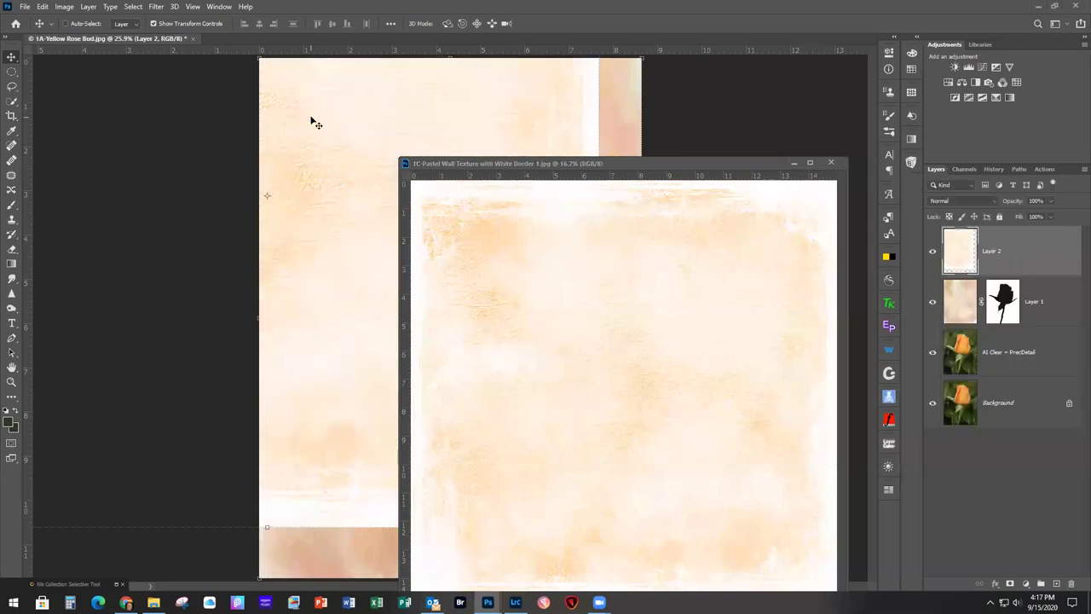
left_click(836, 163)
Move and resize the pastel wall texture non-proportionally so its white border fits the edges of the rose canvas
key("ctrl+0")
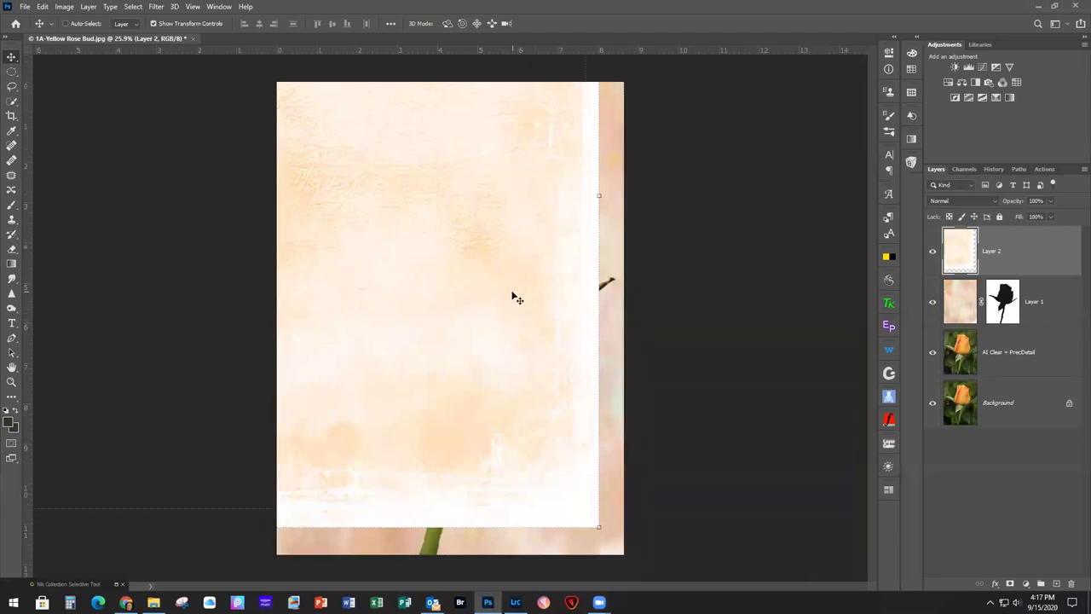
scroll(514, 296, "down", 2)
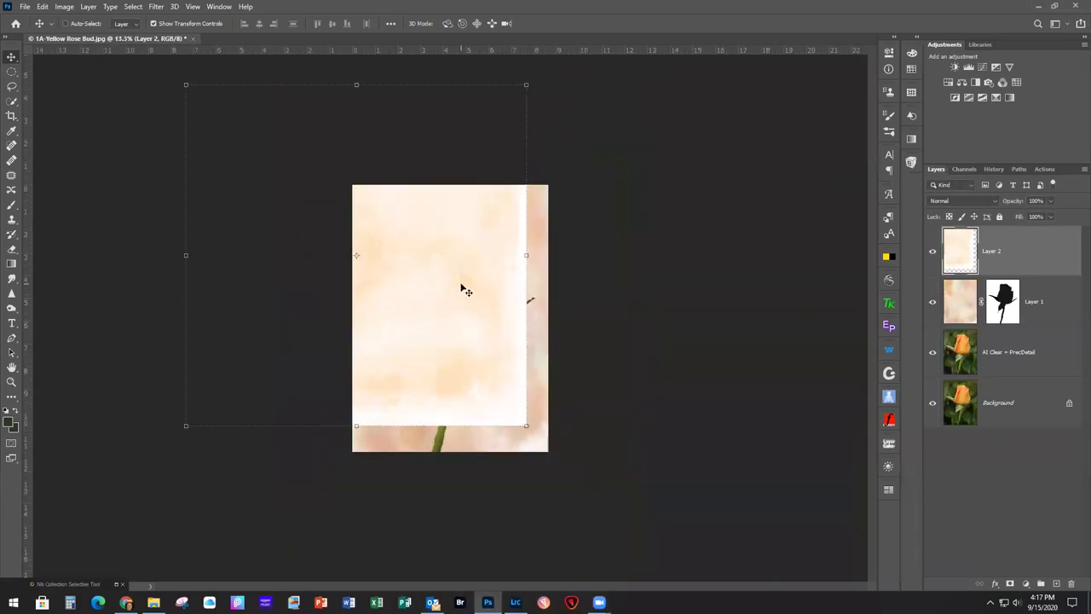
left_click_drag(460, 287, 491, 313)
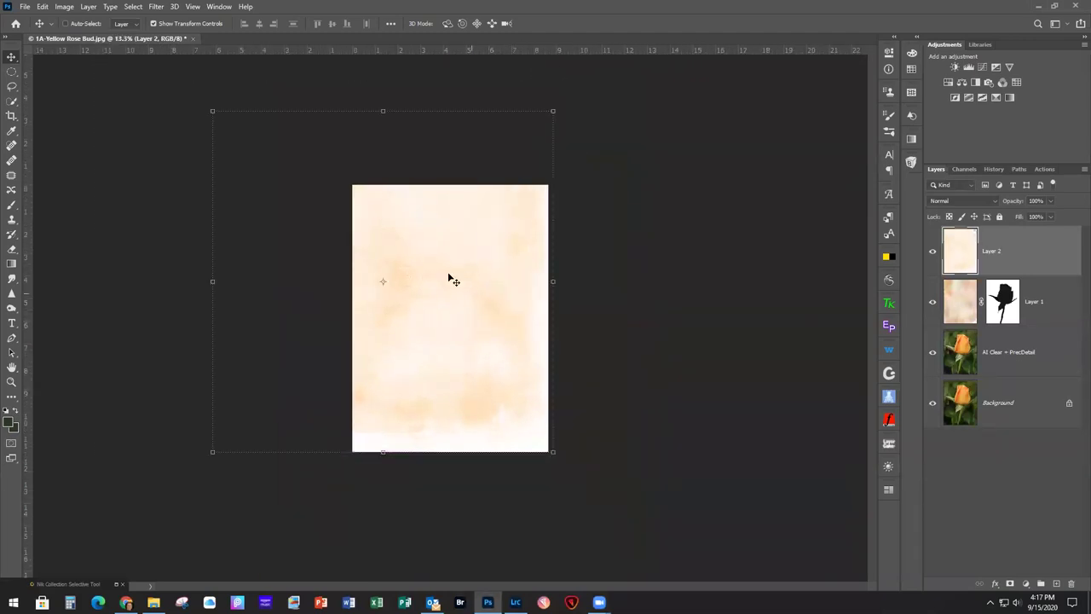
left_click(213, 111)
left_click_drag(212, 111, 353, 184)
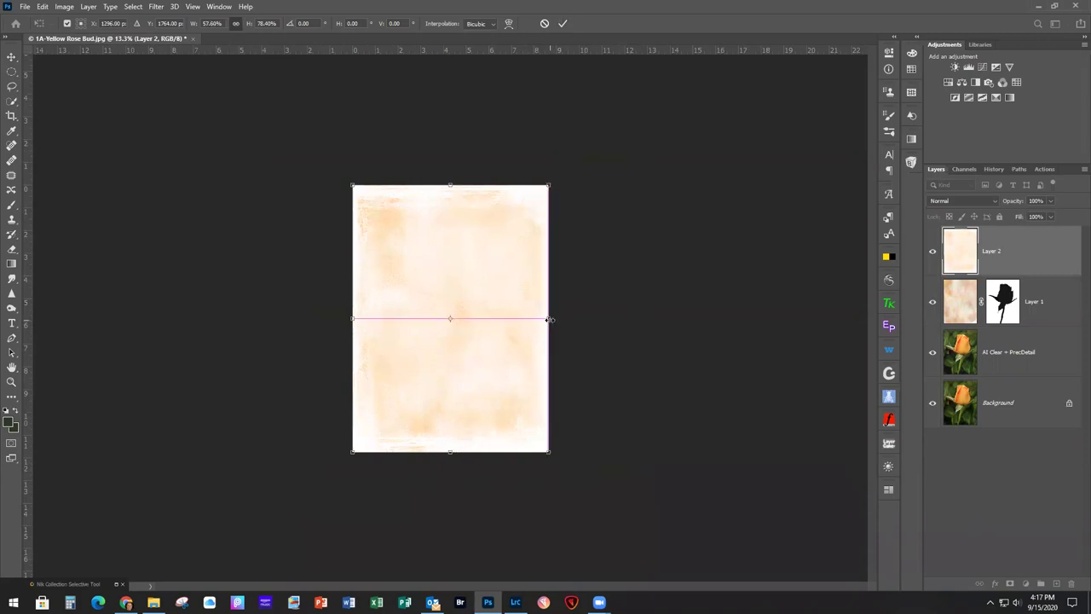
left_click(562, 23)
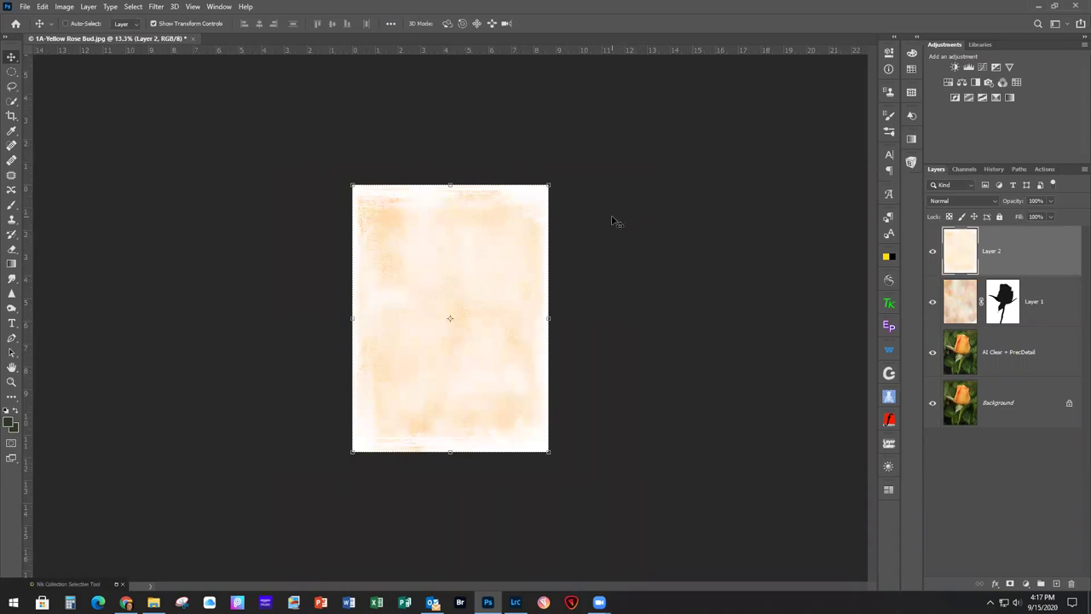
key("ctrl")
key("ctrl+0")
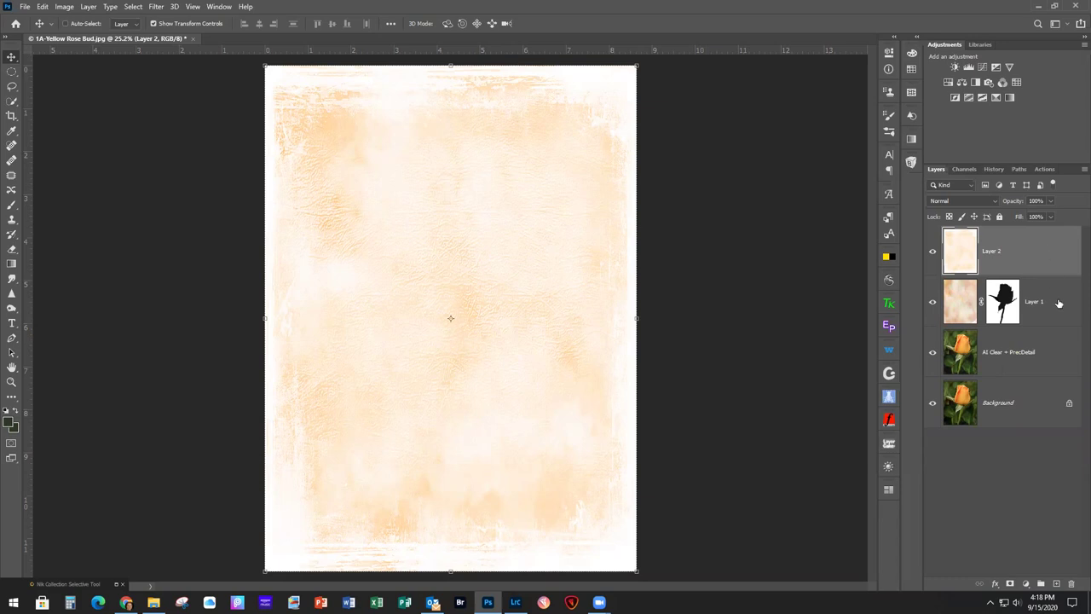
Copy the rose mask from Layer 1 onto the pastel wall texture on Layer 2
left_click(1010, 305)
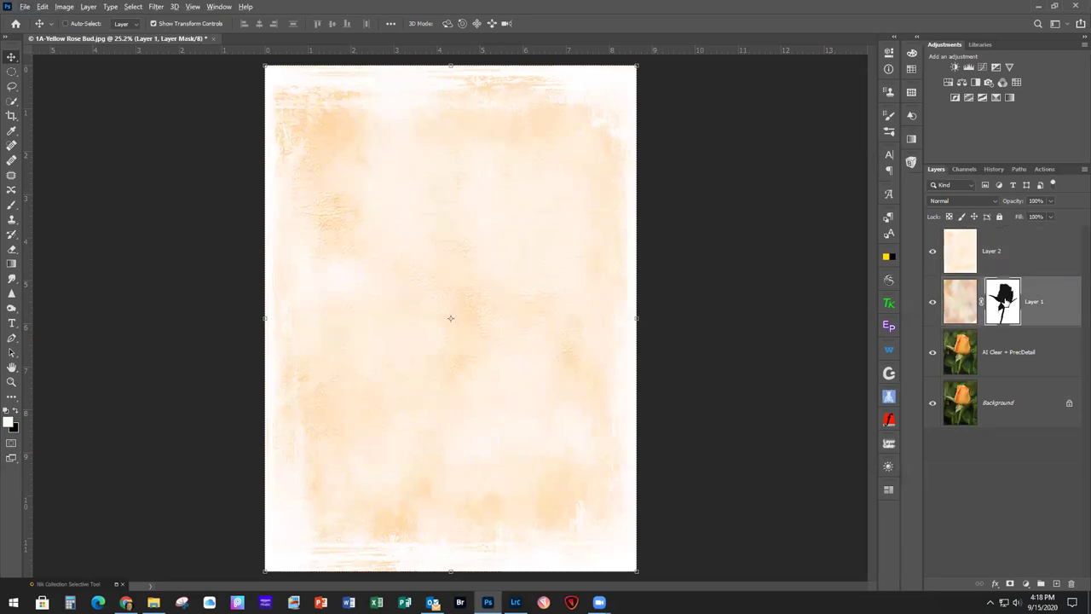
left_click_drag(1006, 299, 1004, 252)
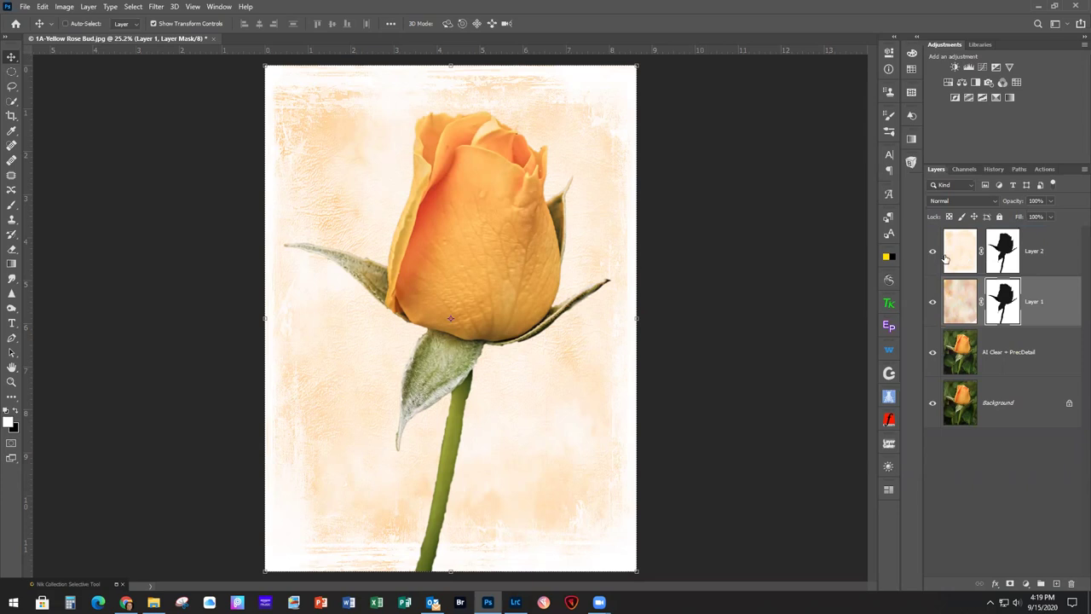
Set Layer 2 to Soft Light blending at 58% opacity and compare the image with and without it
left_click(1064, 256)
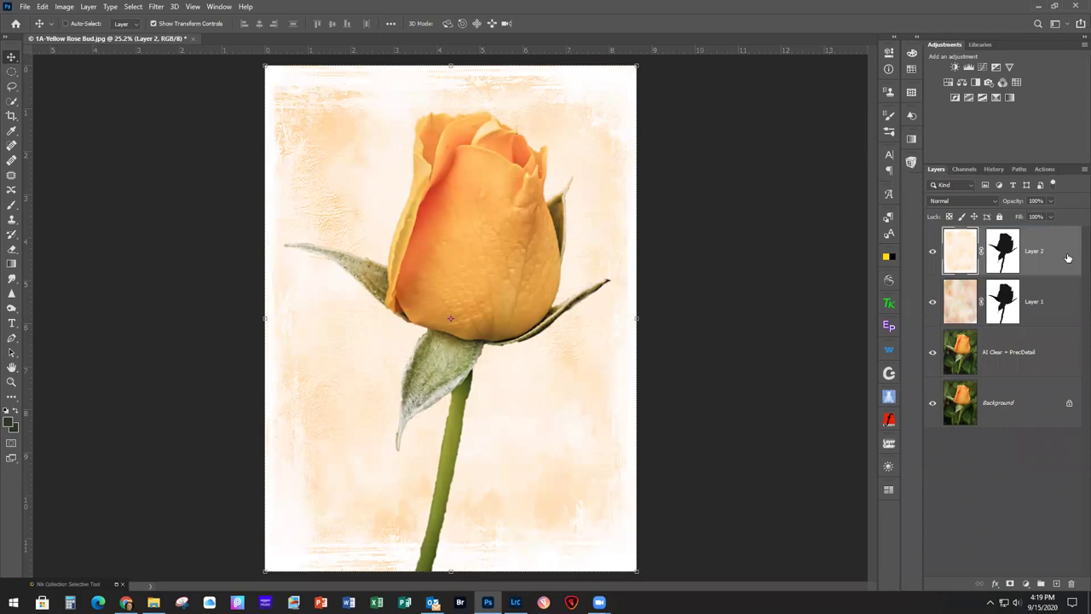
left_click(958, 203)
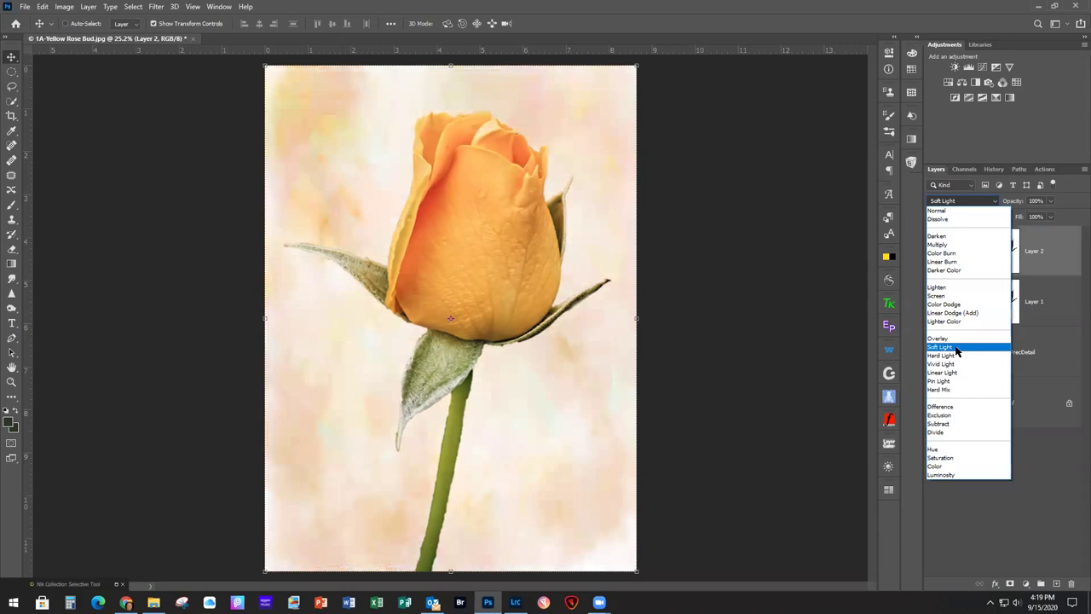
left_click(957, 348)
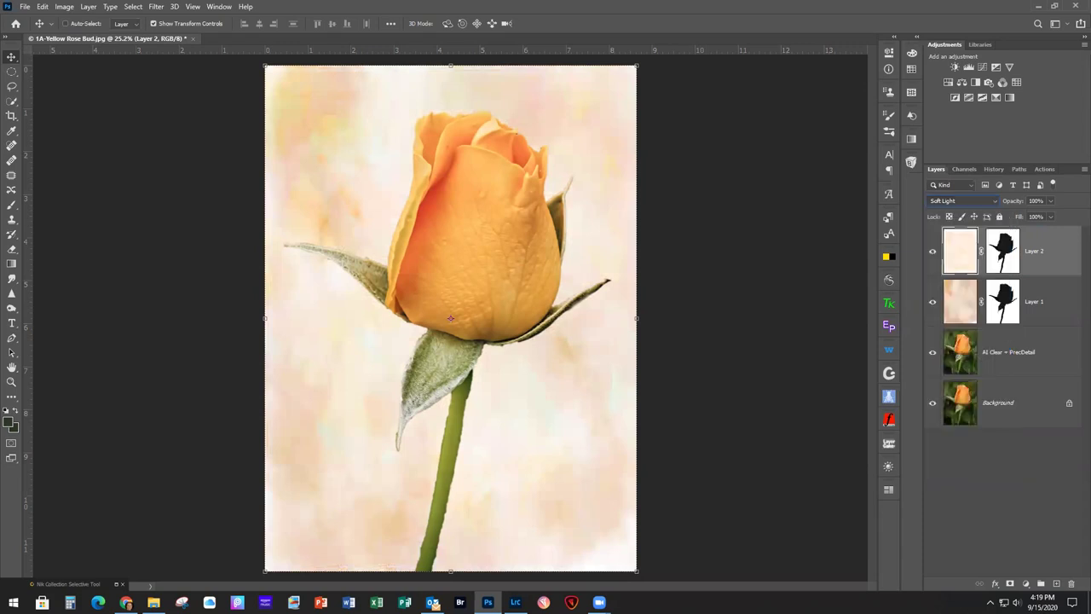
left_click(1051, 201)
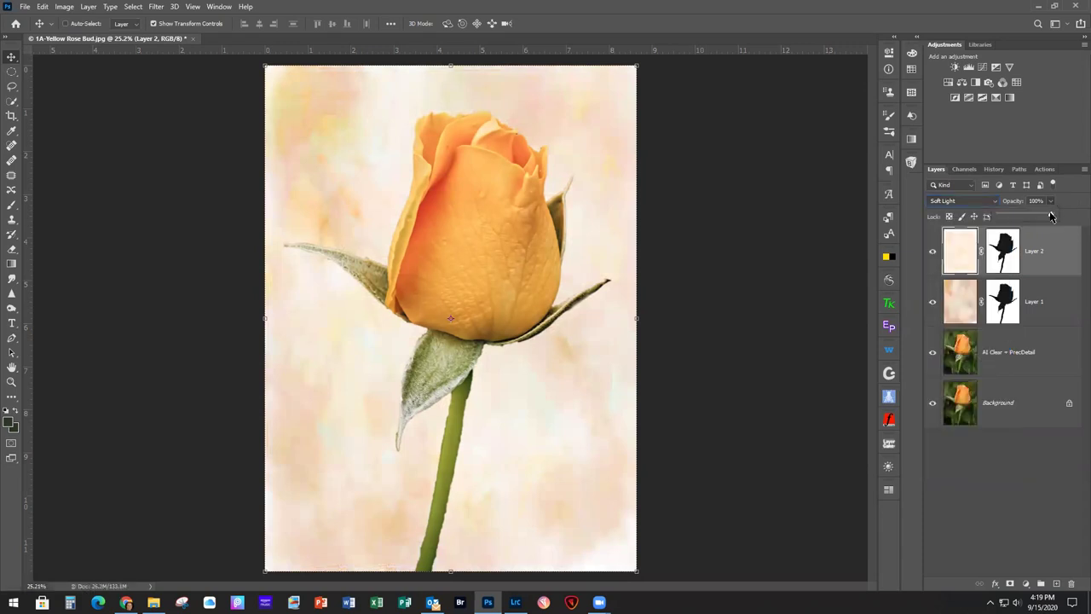
left_click_drag(1051, 215, 1029, 216)
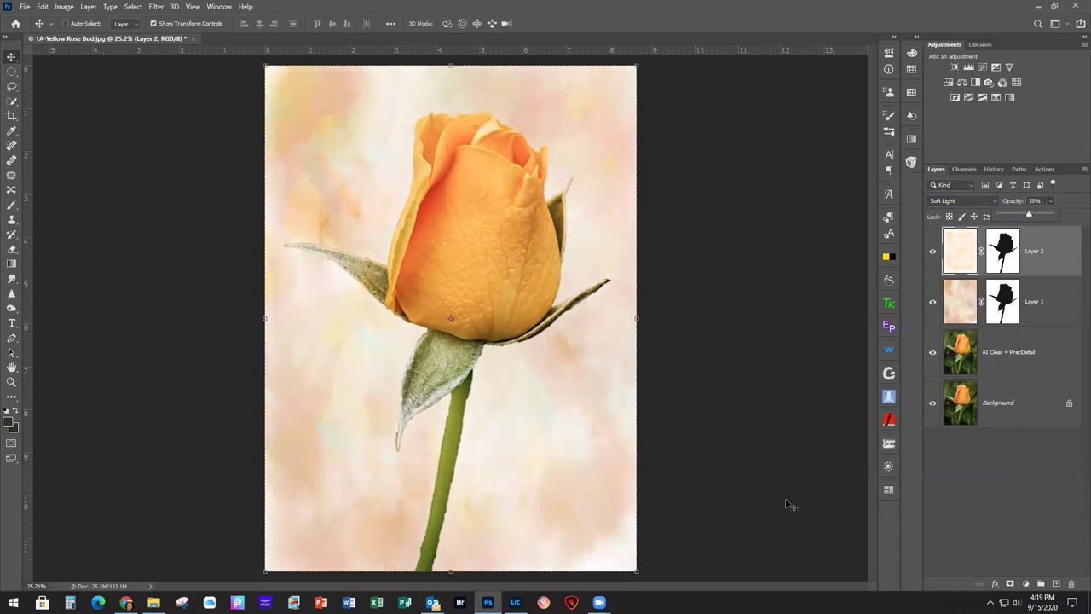
left_click(932, 254)
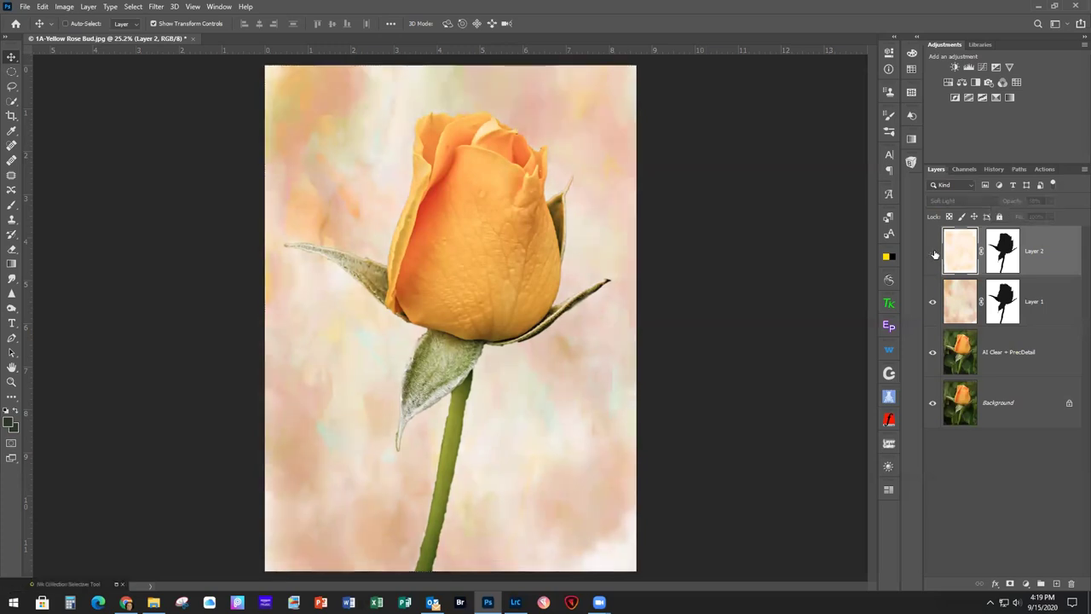
left_click(932, 254)
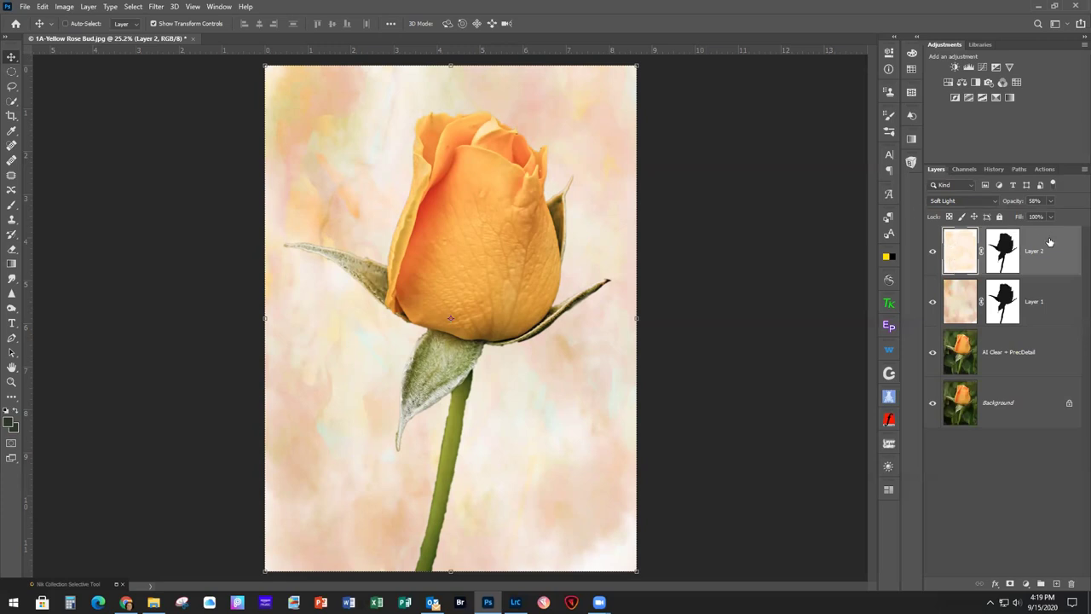
Open the texture file 1D-Tan - Smoky Edges.jpg
left_click(25, 8)
left_click(35, 29)
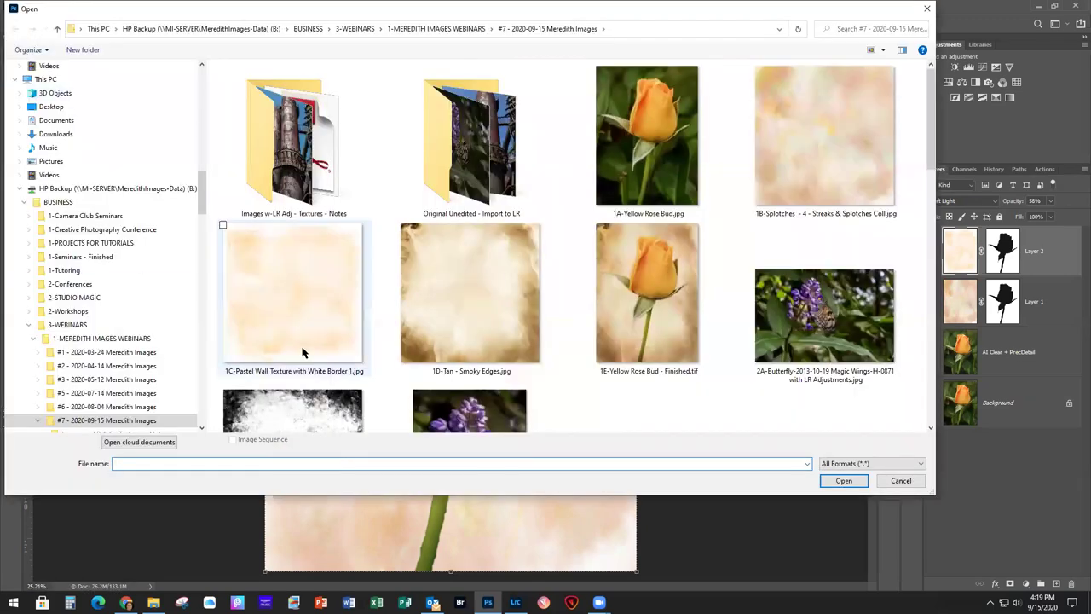
left_click(458, 321)
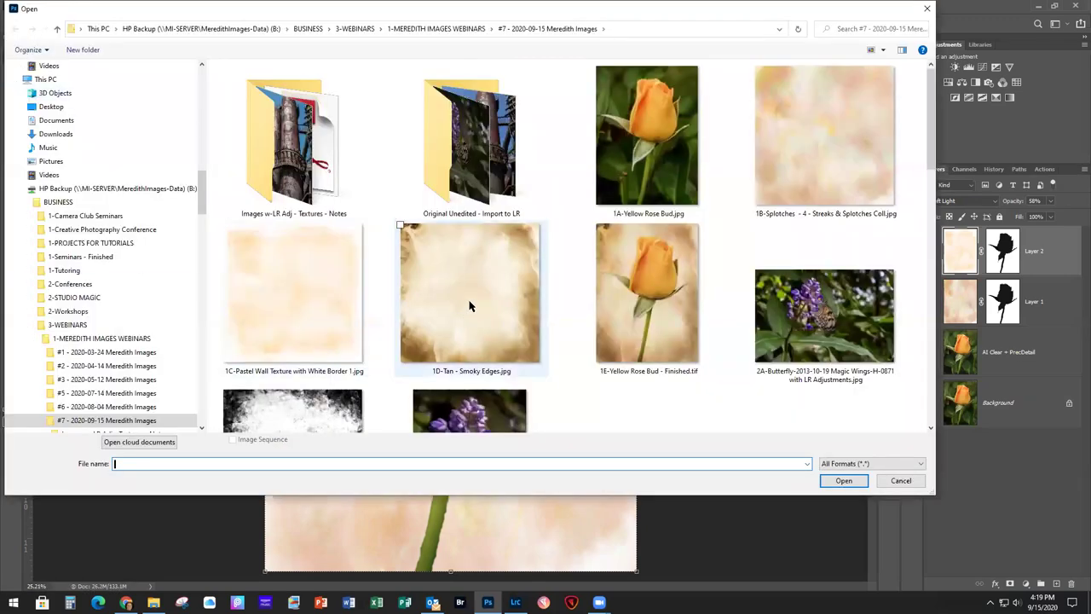
double_click(470, 306)
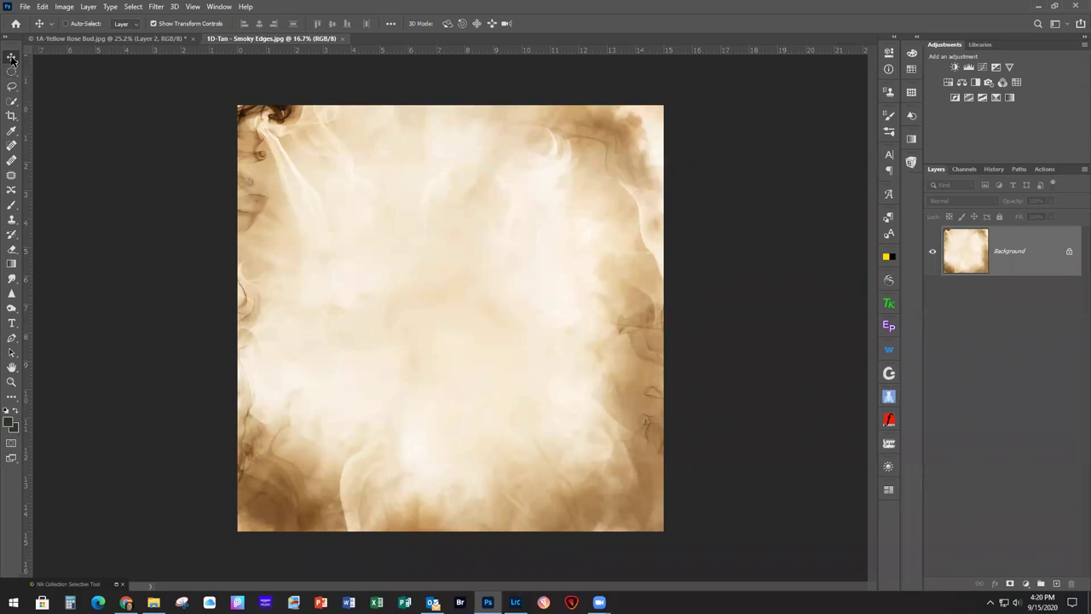
Copy the tan smoky texture into the rose document as a new top layer and close its file
left_click_drag(271, 44, 494, 111)
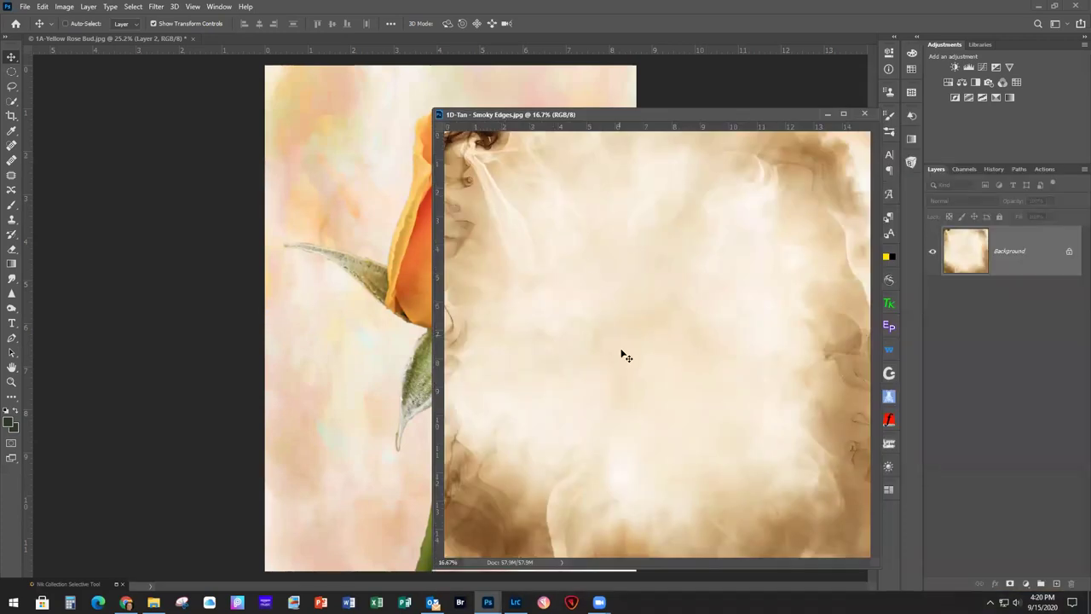
left_click_drag(691, 395, 334, 175)
left_click(865, 114)
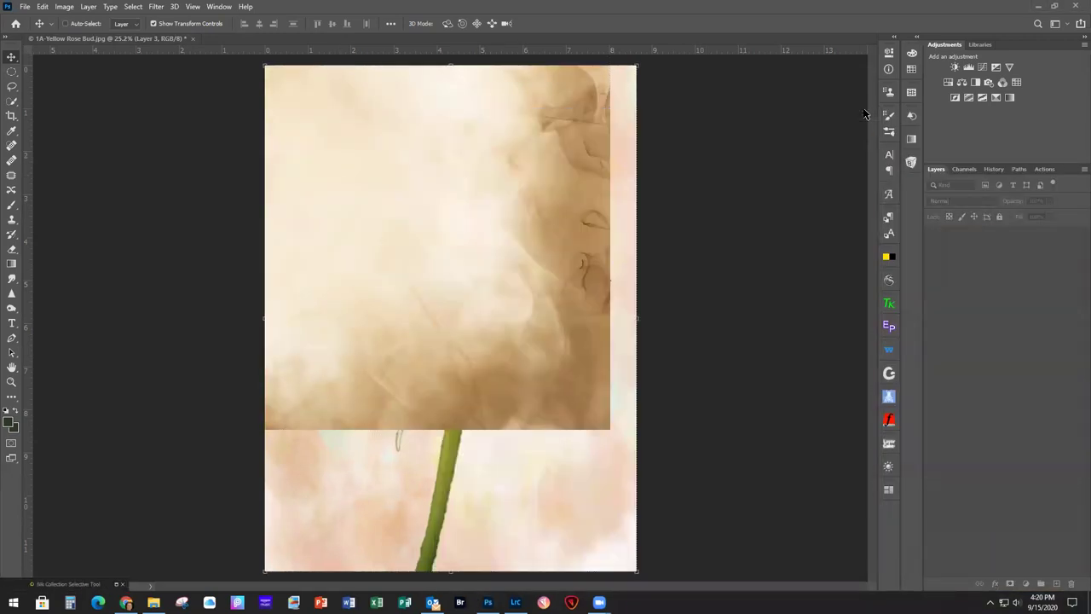
Move and resize the tan smoky texture so its dark edges line up with the rose canvas
left_click_drag(598, 331, 616, 452)
key("ctrl+minus")
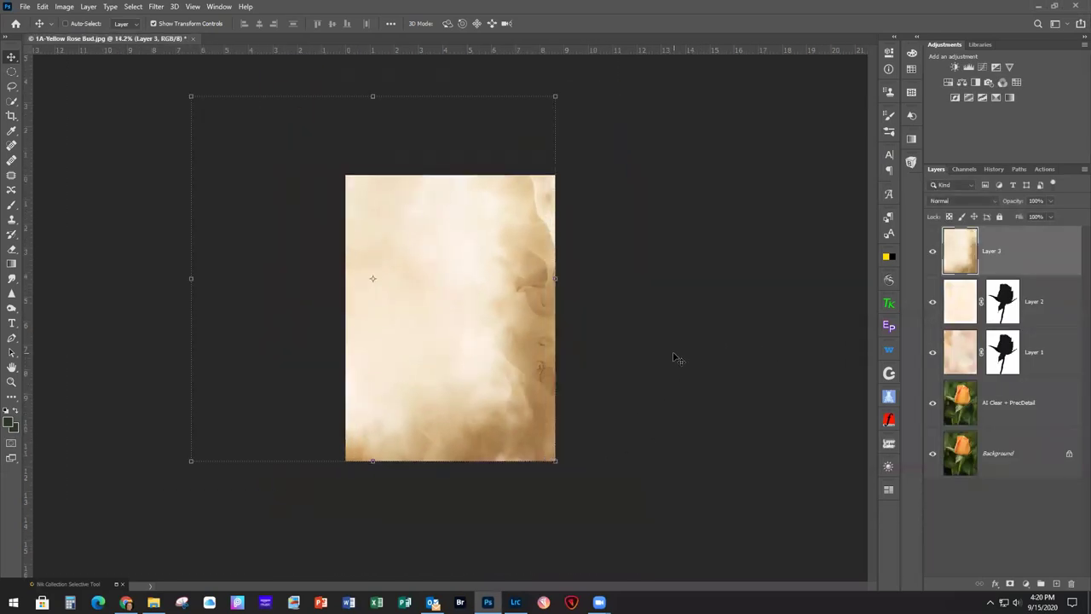
left_click_drag(190, 96, 342, 175)
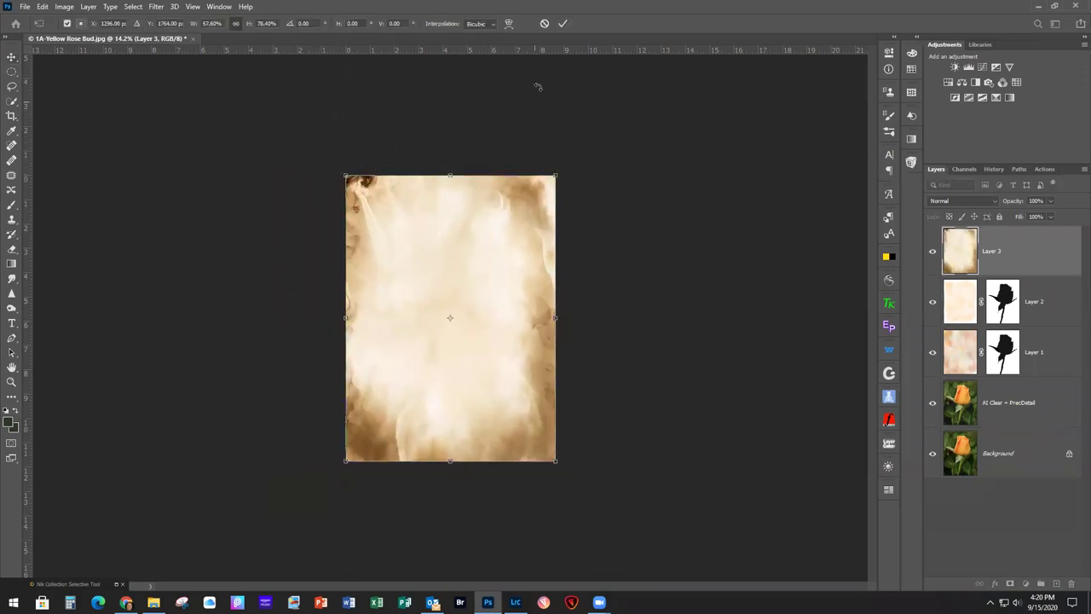
left_click(561, 24)
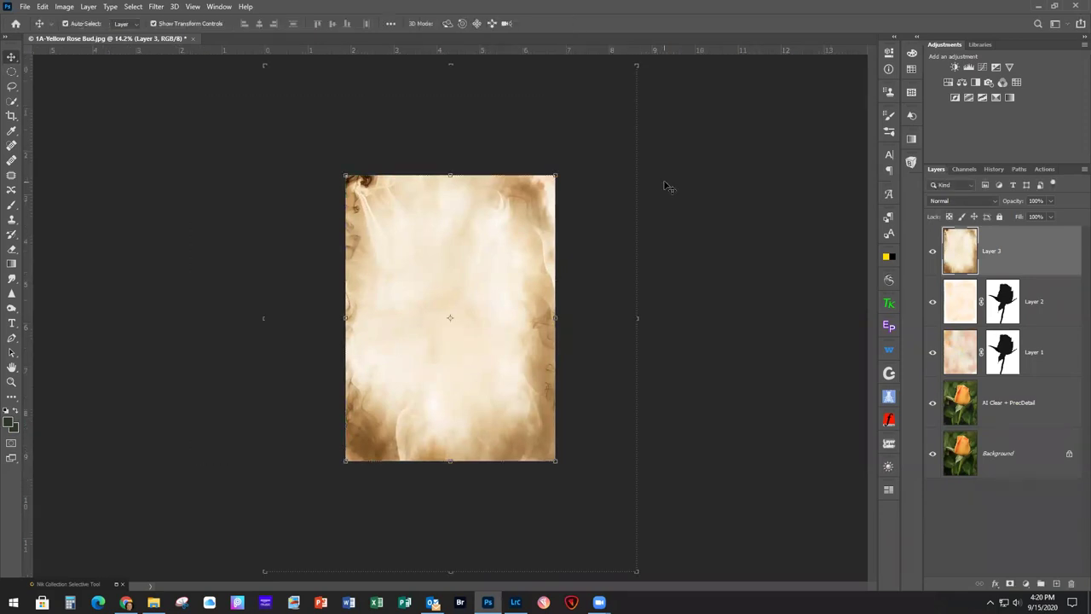
key("ctrl+0")
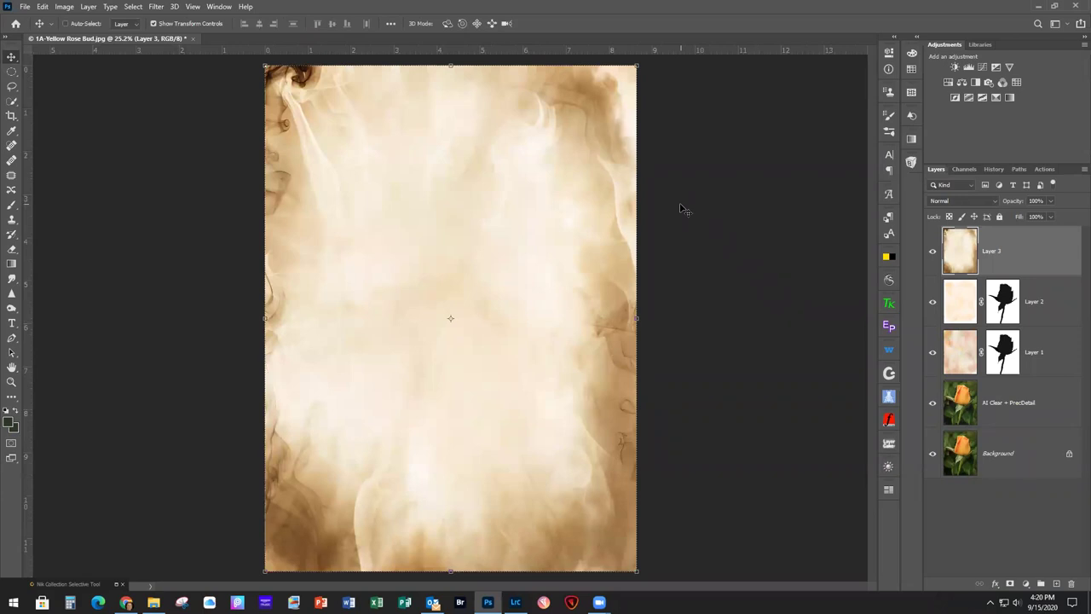
Set the tan smoky texture layer's blend mode to Multiply
left_click(960, 202)
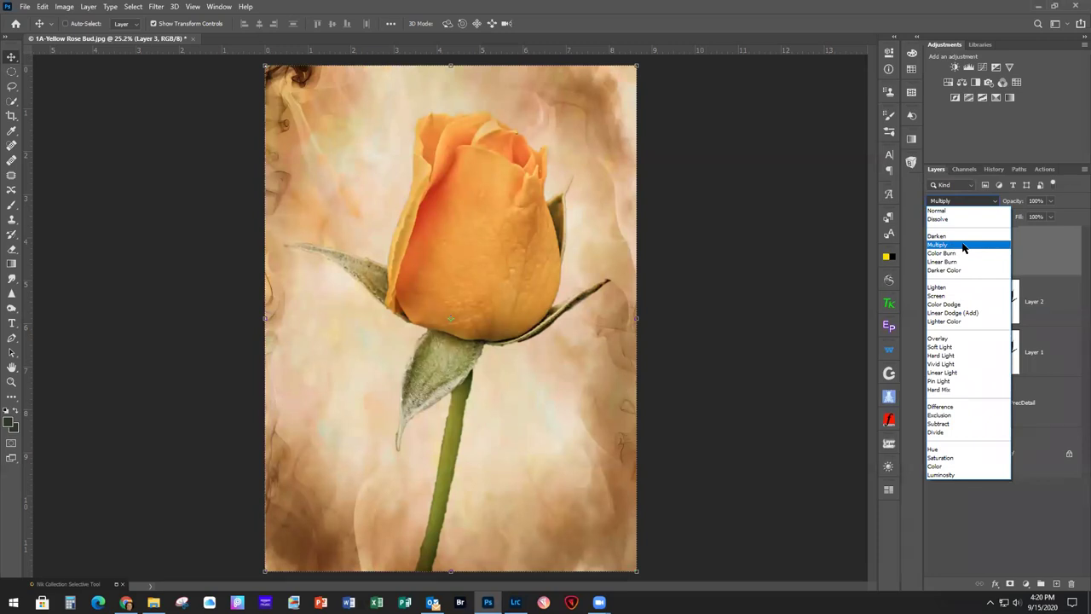
left_click(964, 247)
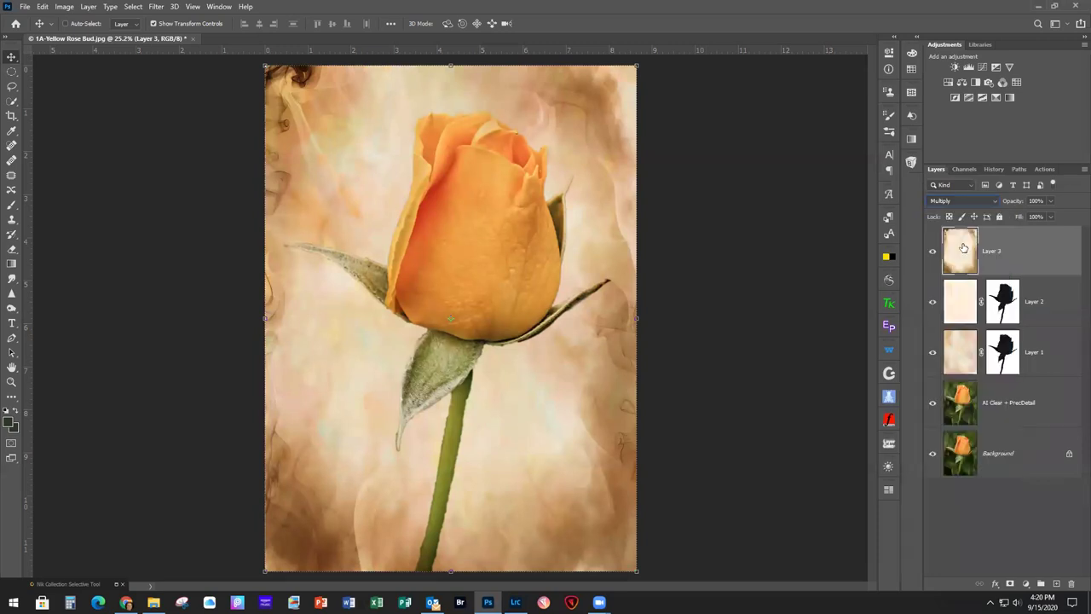
Lower the tan smoky texture layer's opacity to 80% and compare the image with the layer hidden and shown
left_click(1050, 202)
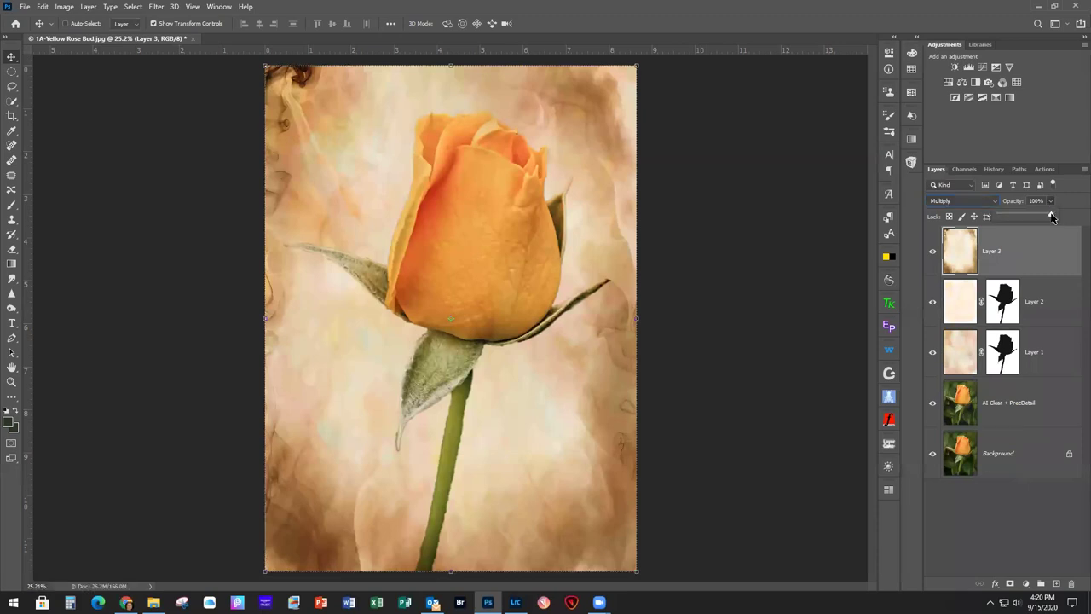
left_click_drag(1051, 217, 1041, 215)
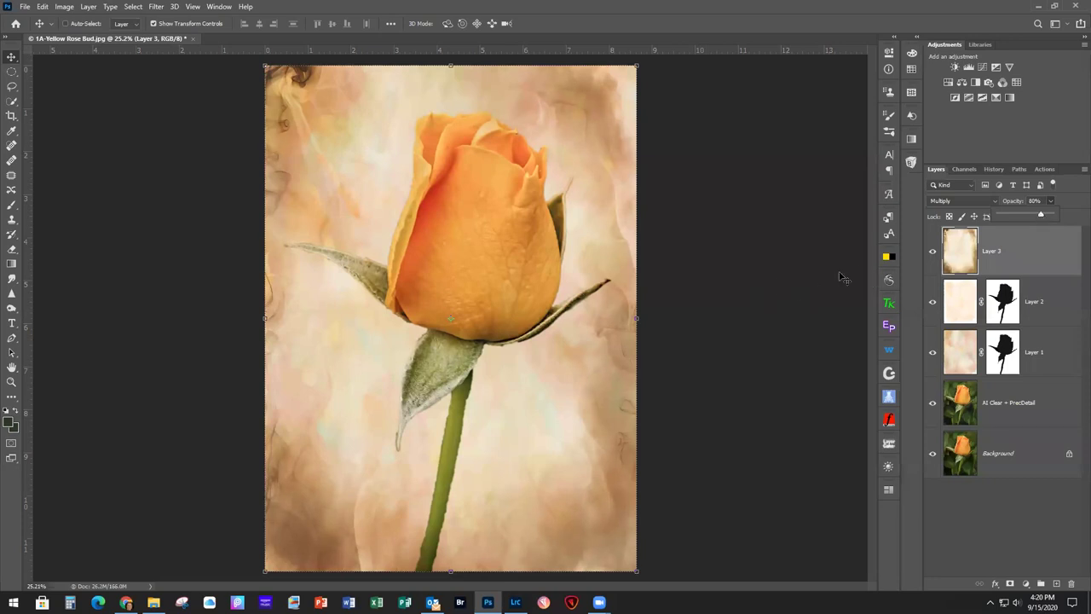
left_click(933, 252)
left_click(932, 252)
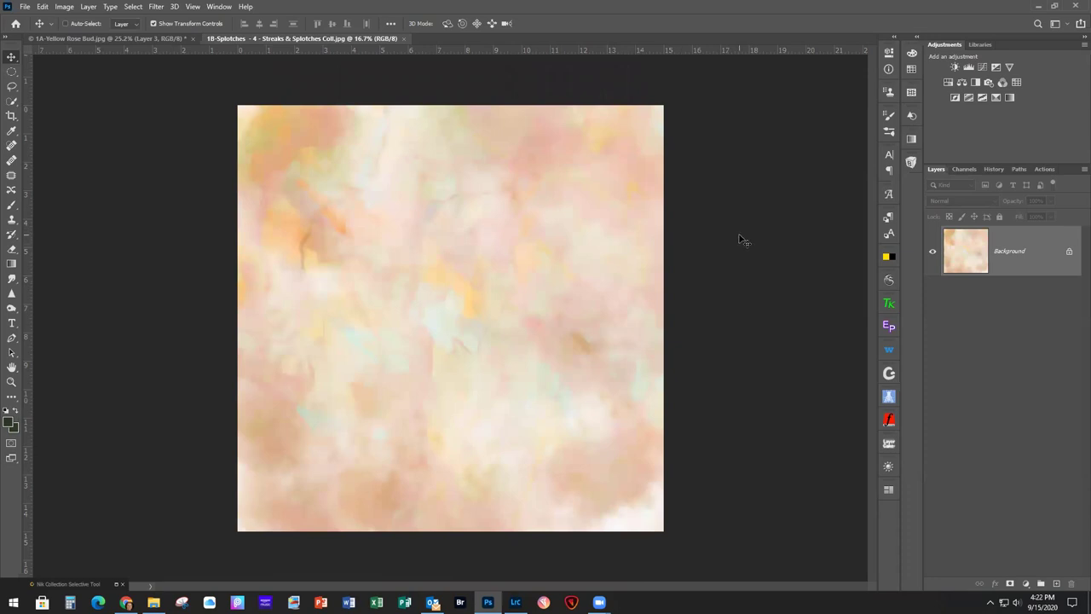
Try shifting the splotches texture's hue to -166 with a Hue/Saturation adjustment layer, and close the file without saving
left_click(948, 83)
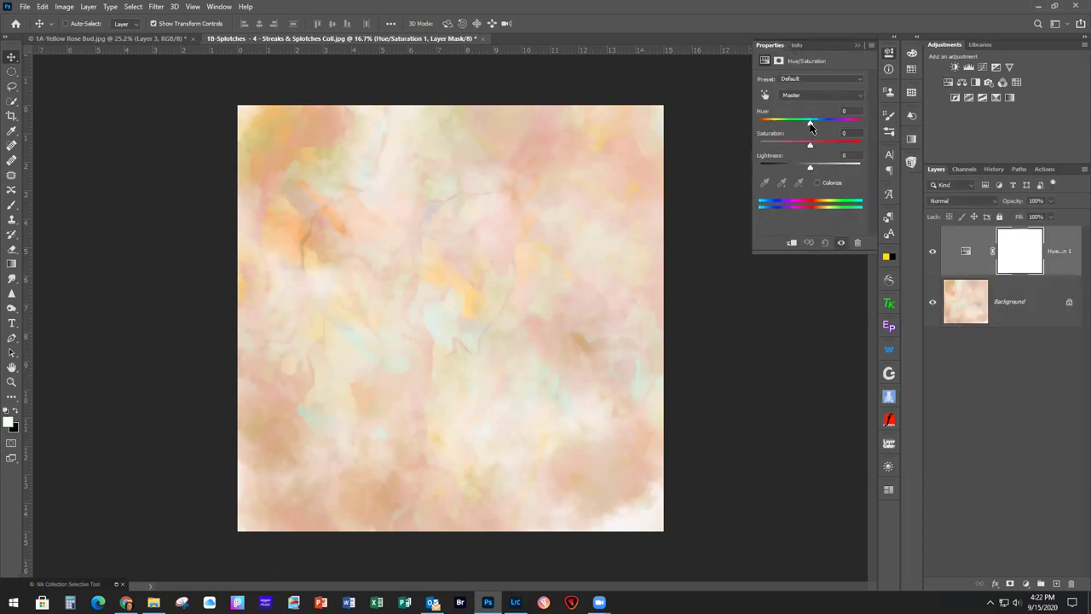
left_click_drag(810, 123, 763, 124)
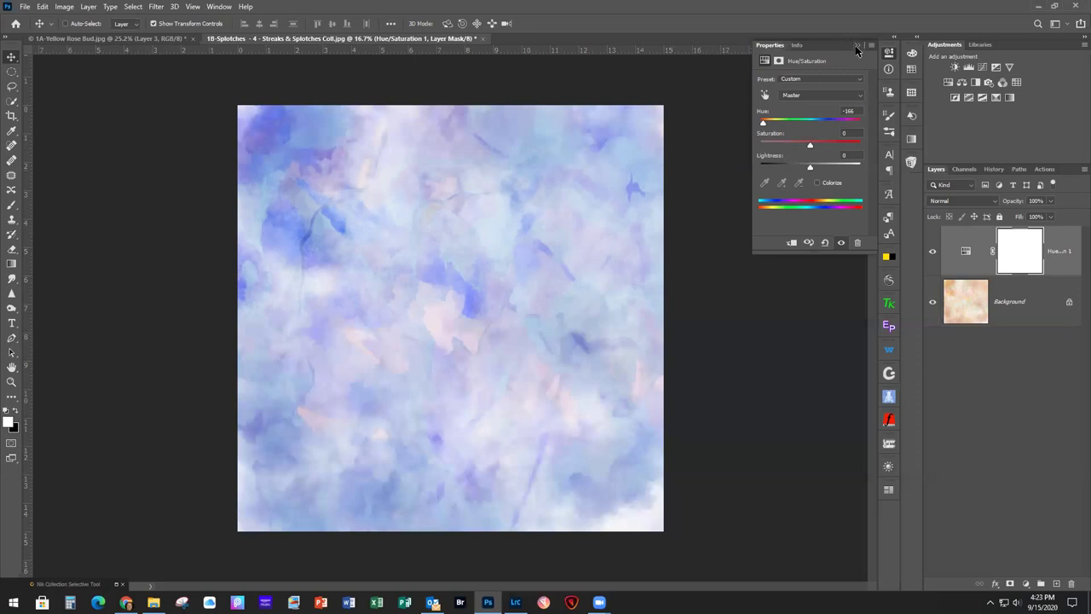
left_click(484, 39)
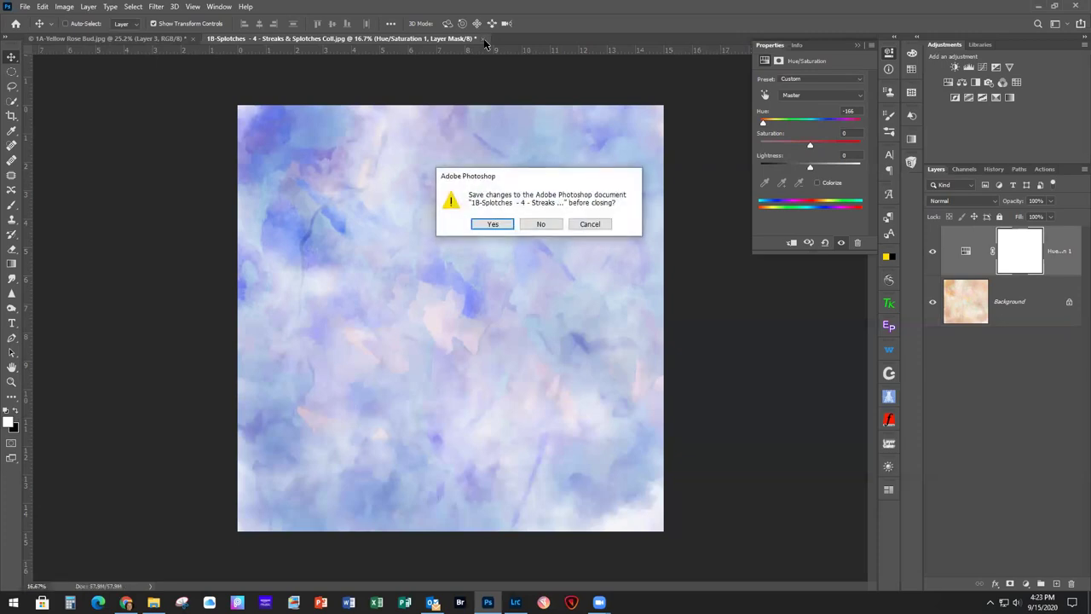
left_click(544, 224)
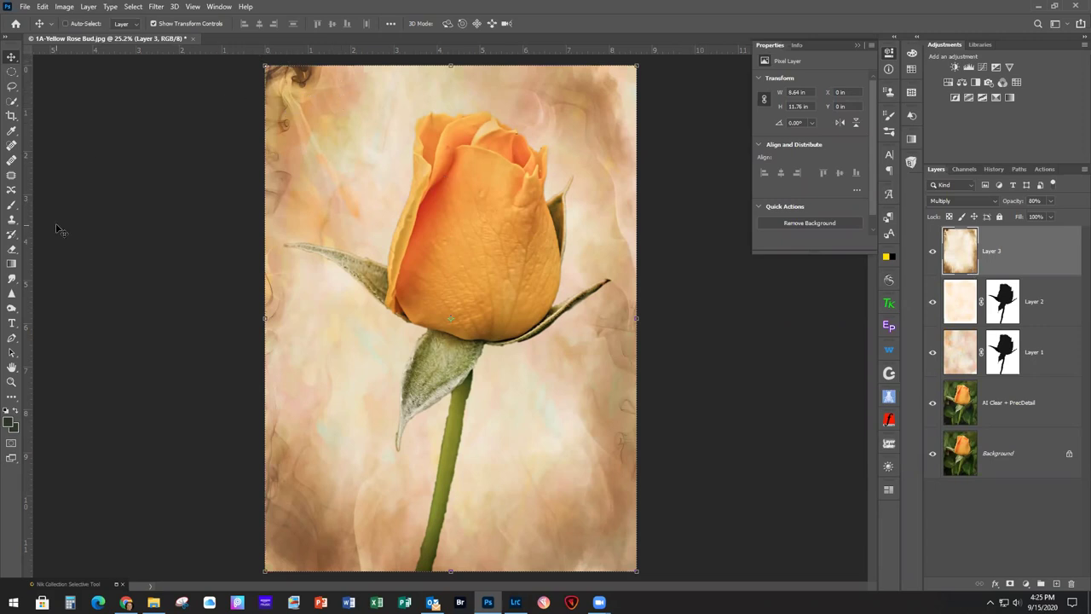
Try removing the dark smudge in the rose image's upper-left corner with the Spot Healing Brush, and undo it
scroll(312, 159, "down", 1)
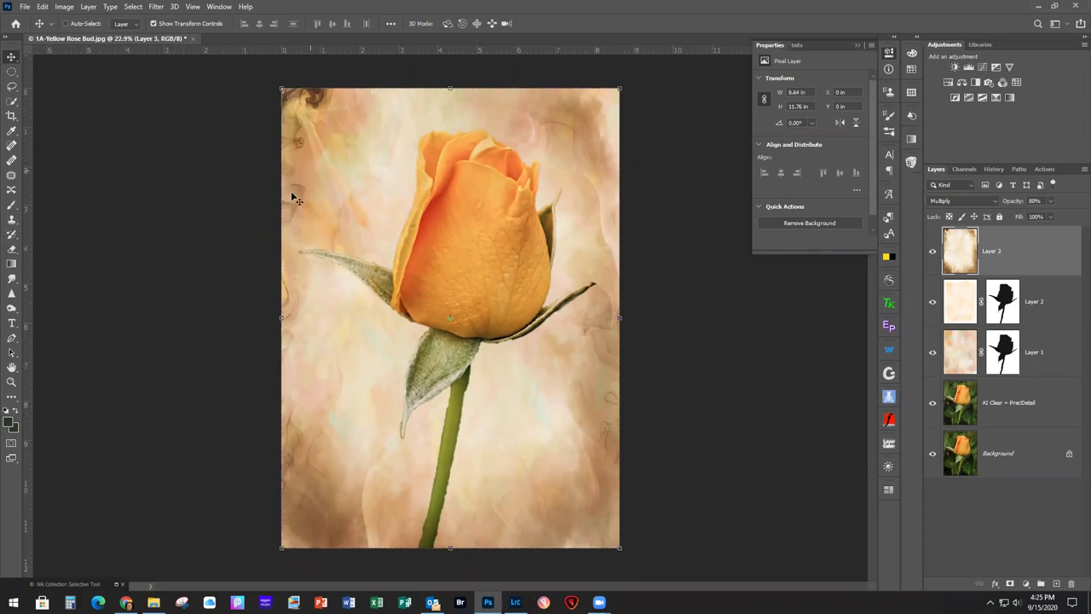
left_click(856, 45)
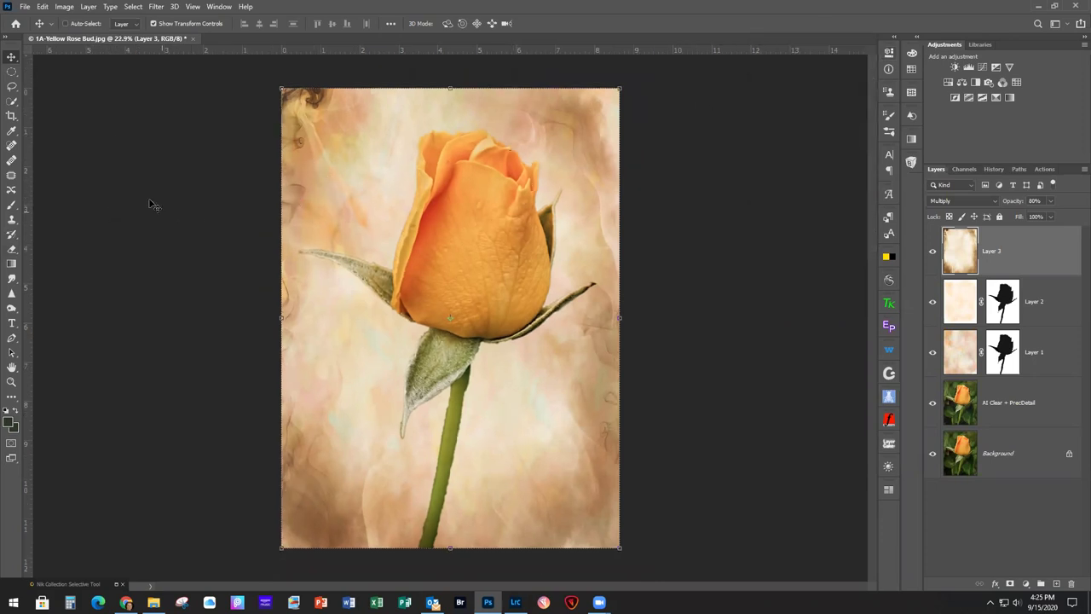
left_click(11, 147)
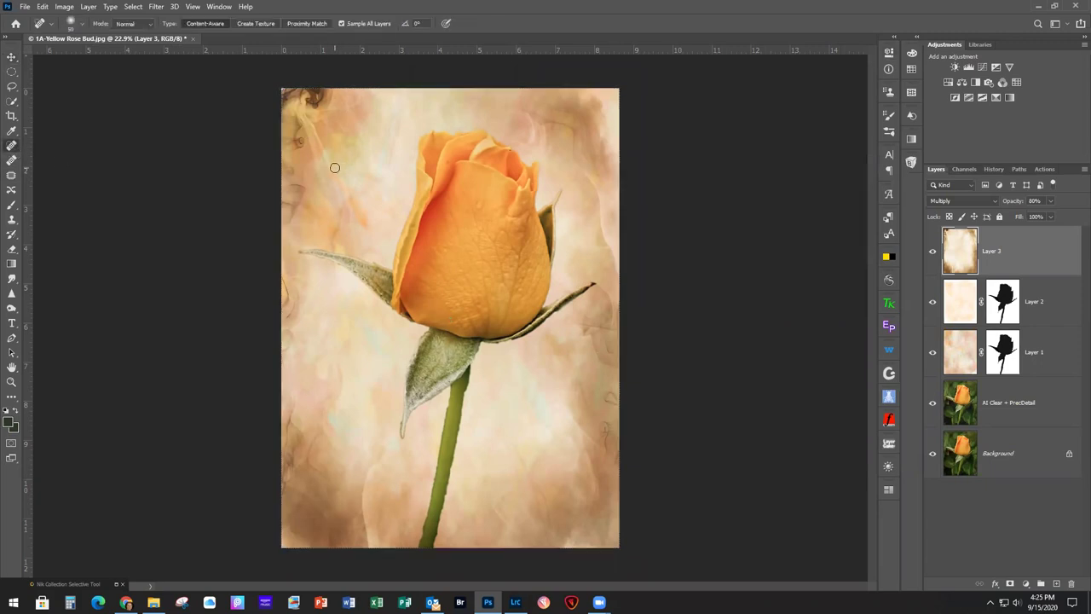
left_click_drag(346, 101, 288, 98)
left_click(352, 103)
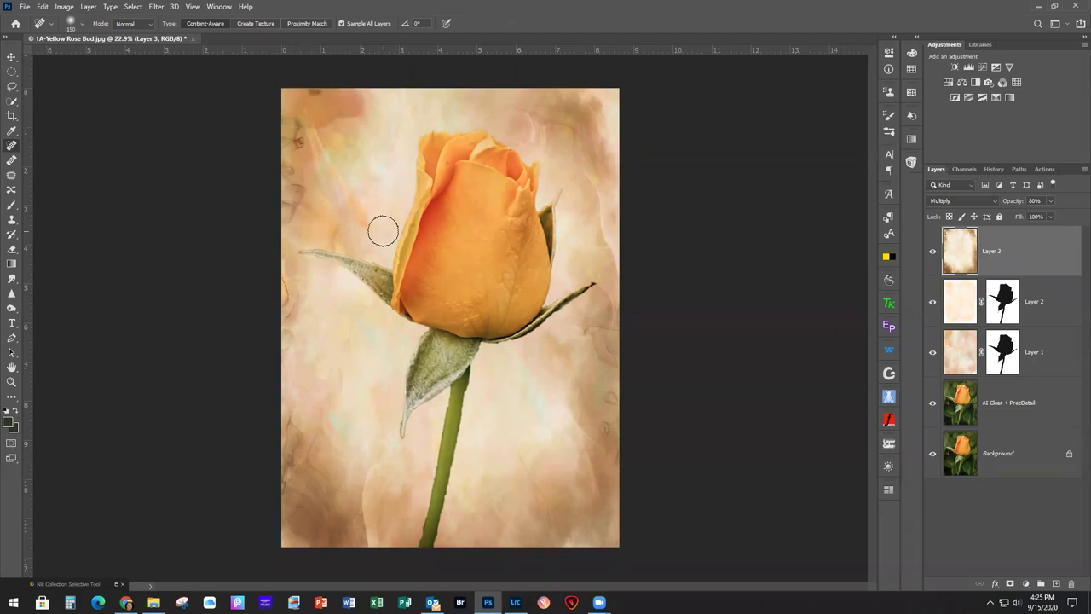
key("ctrl+z")
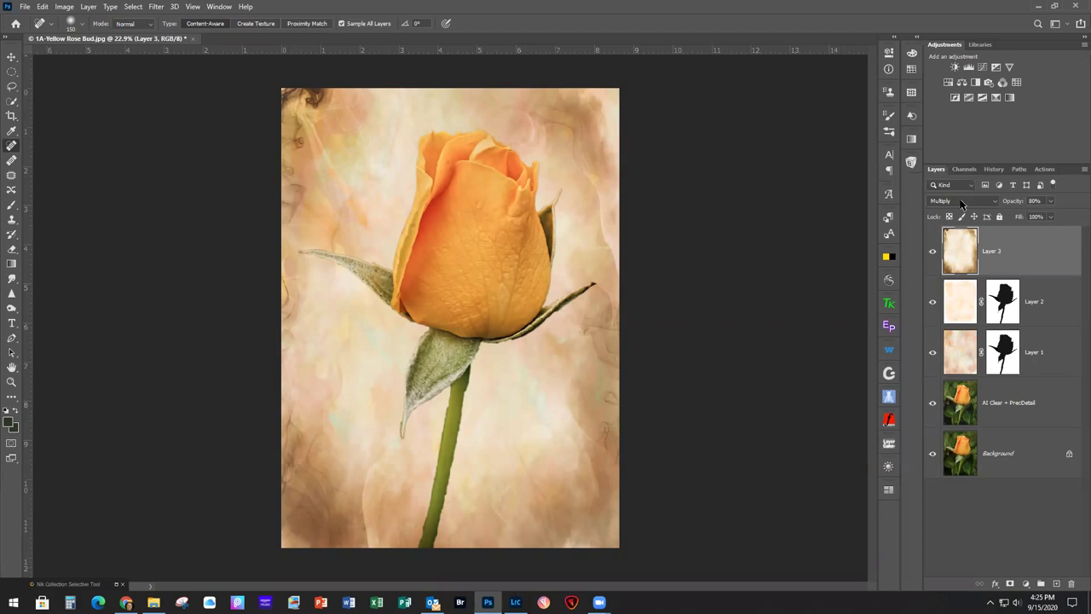
Clone clean nearby texture over the dark smudge in the rose image's upper-left corner with a smaller 175 px Clone Stamp
left_click(11, 219)
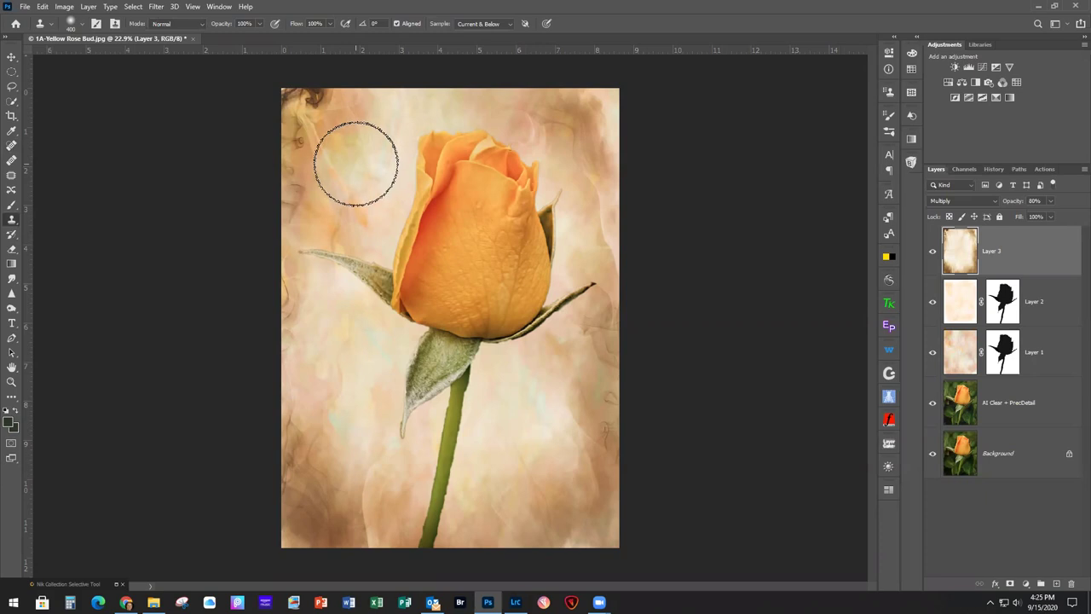
key("bracketleft")
key("bracketleft")
key("bracketleft")
key("bracketleft")
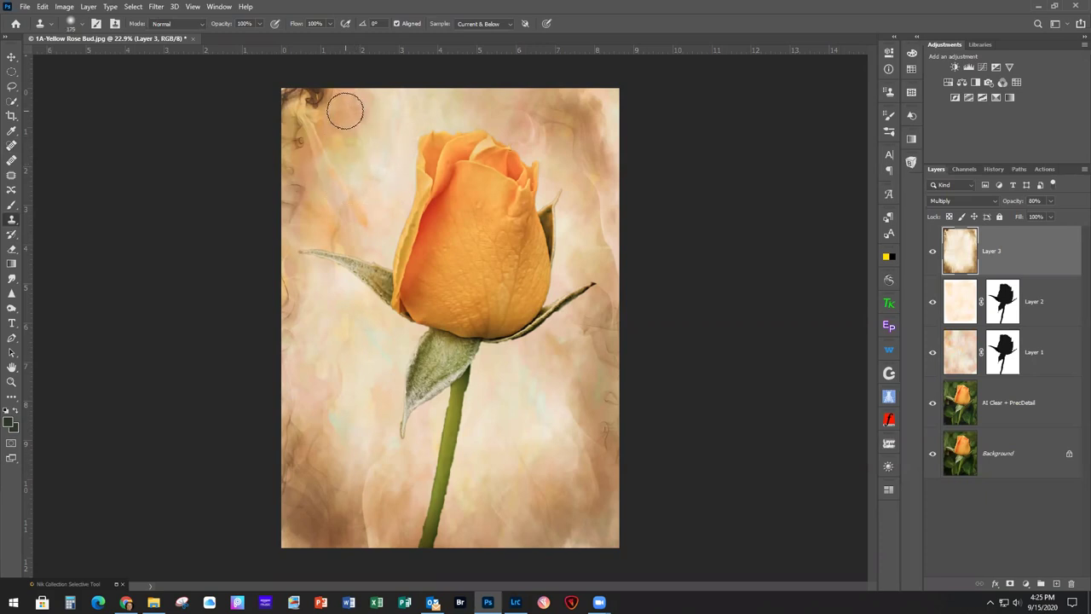
left_click(338, 98, "alt")
mouse_move(316, 102)
left_mouse_down()
mouse_move(305, 97)
mouse_move(323, 92)
mouse_move(302, 90)
mouse_move(327, 92)
left_mouse_up()
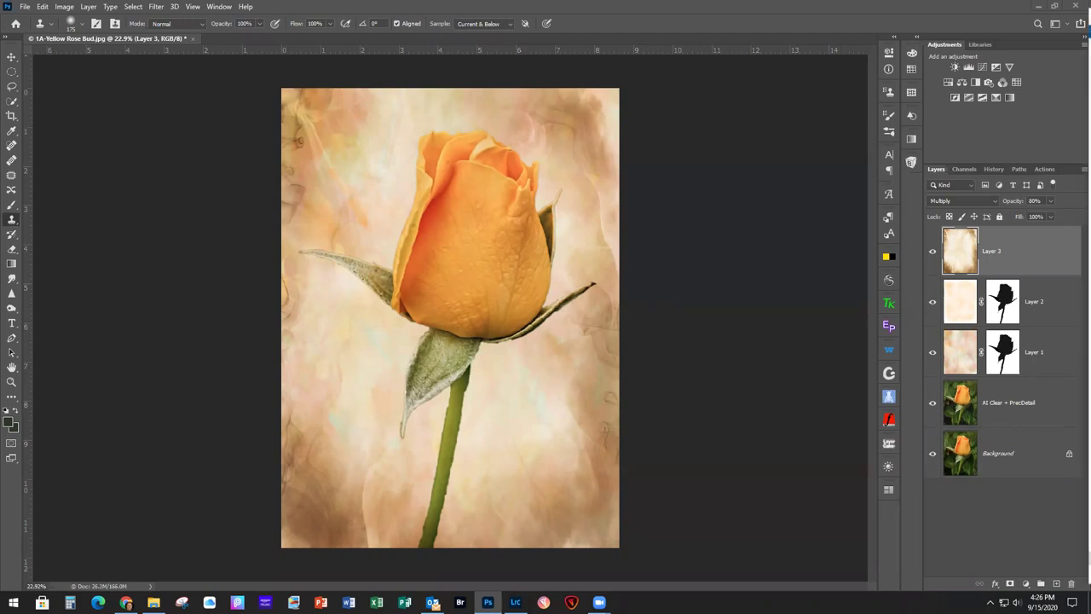
Close the yellow rose bud document without saving its changes
left_click(26, 8)
left_click(36, 90)
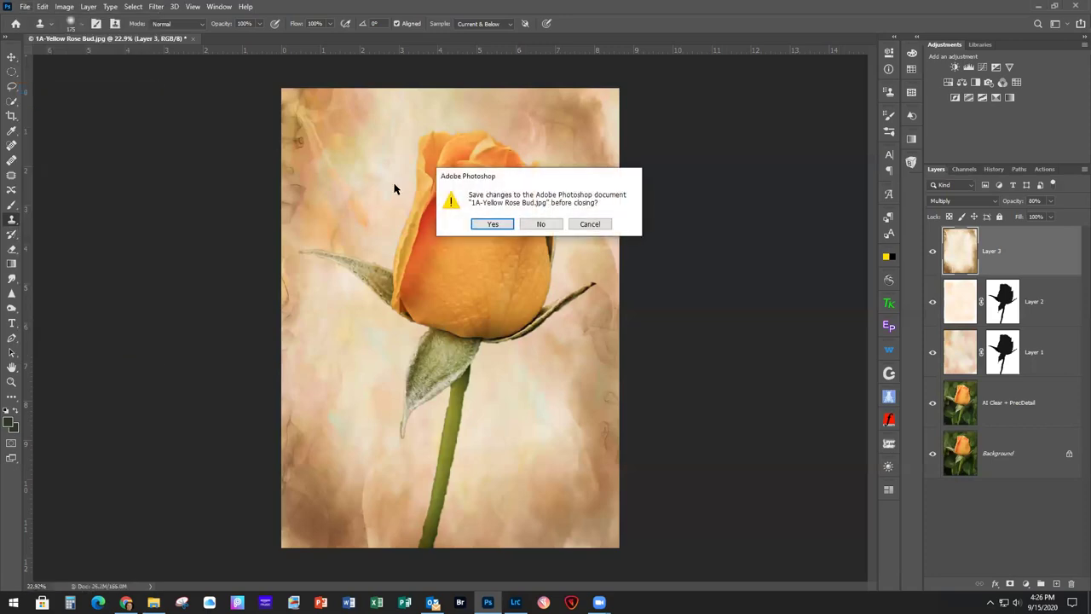
left_click(541, 225)
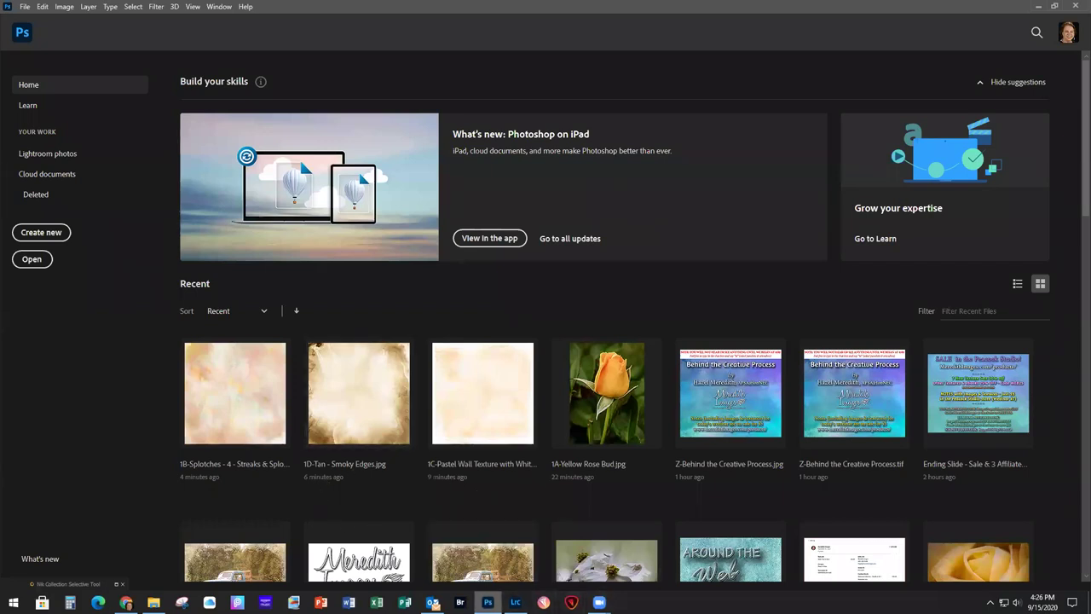
Switch to Lightroom Classic and open the butterfly photo from the .Webinar 7 folder in the Develop module
left_click(515, 602)
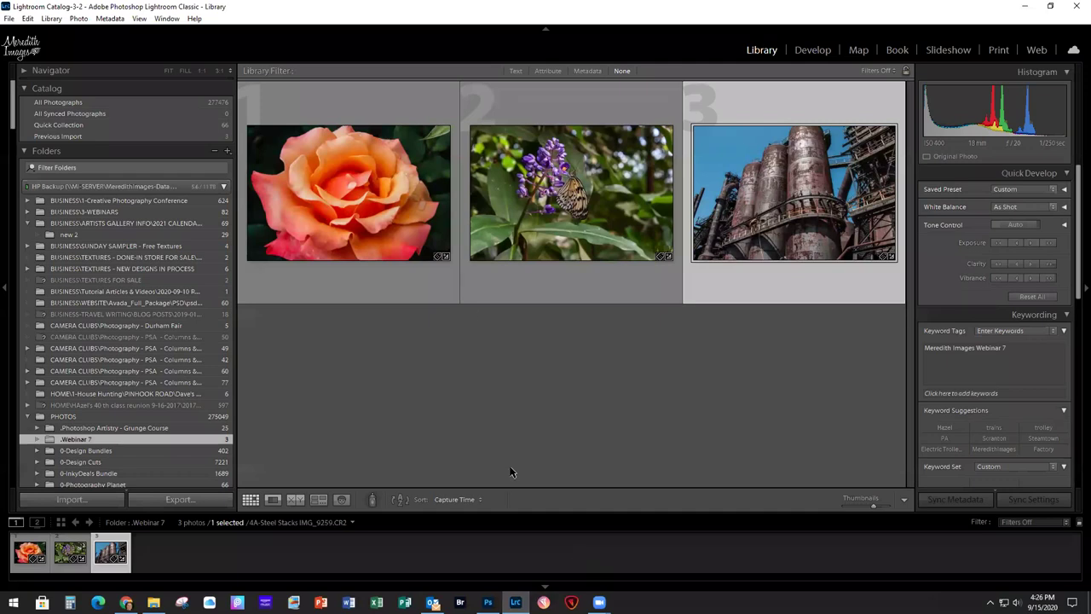
mouse_move(576, 209)
left_click(86, 442)
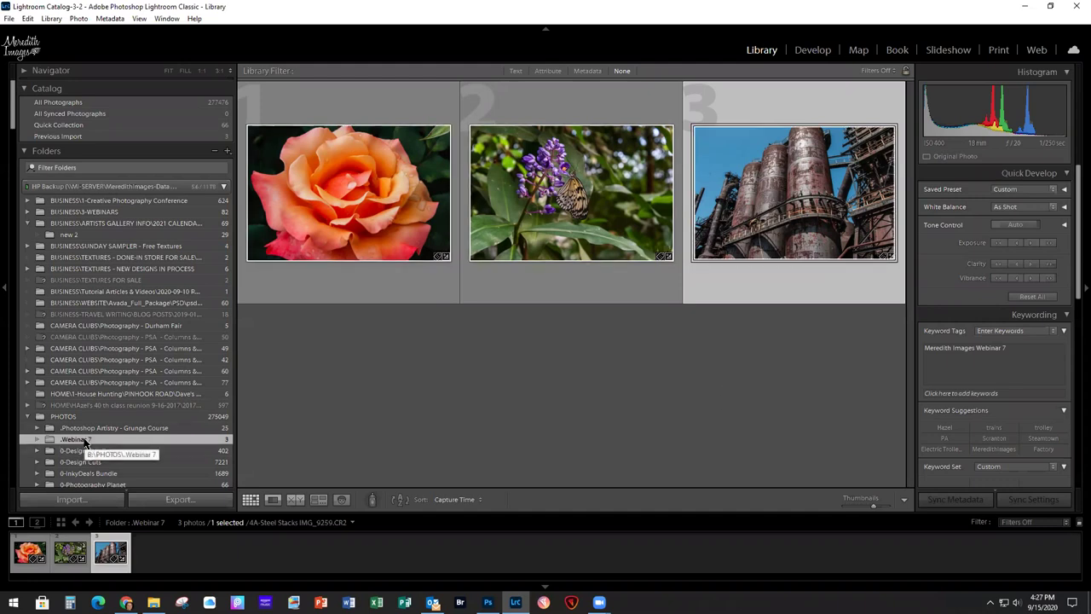
left_click(583, 180)
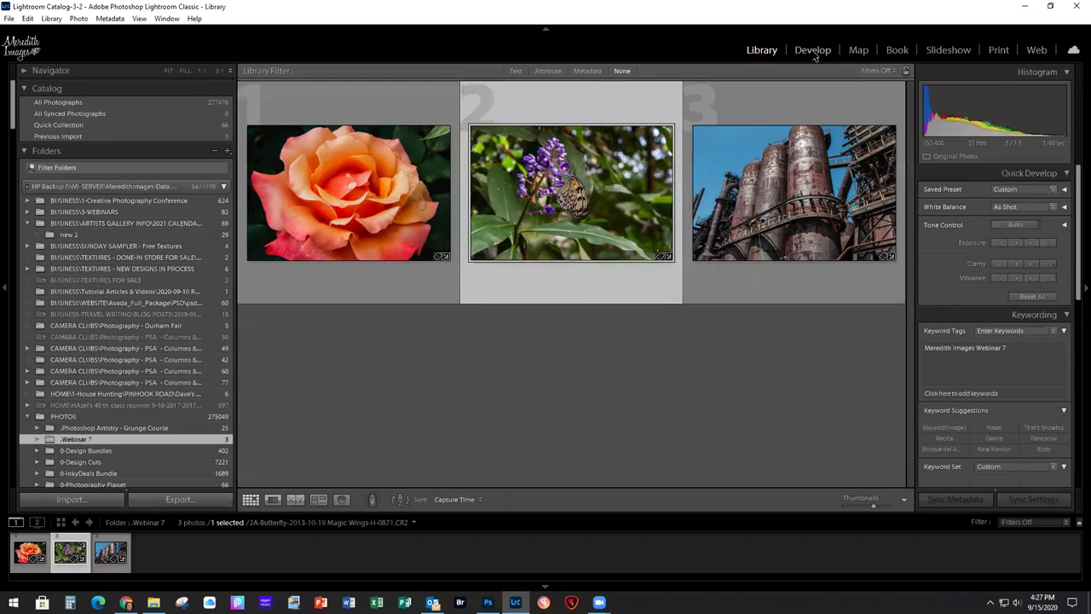
left_click(813, 52)
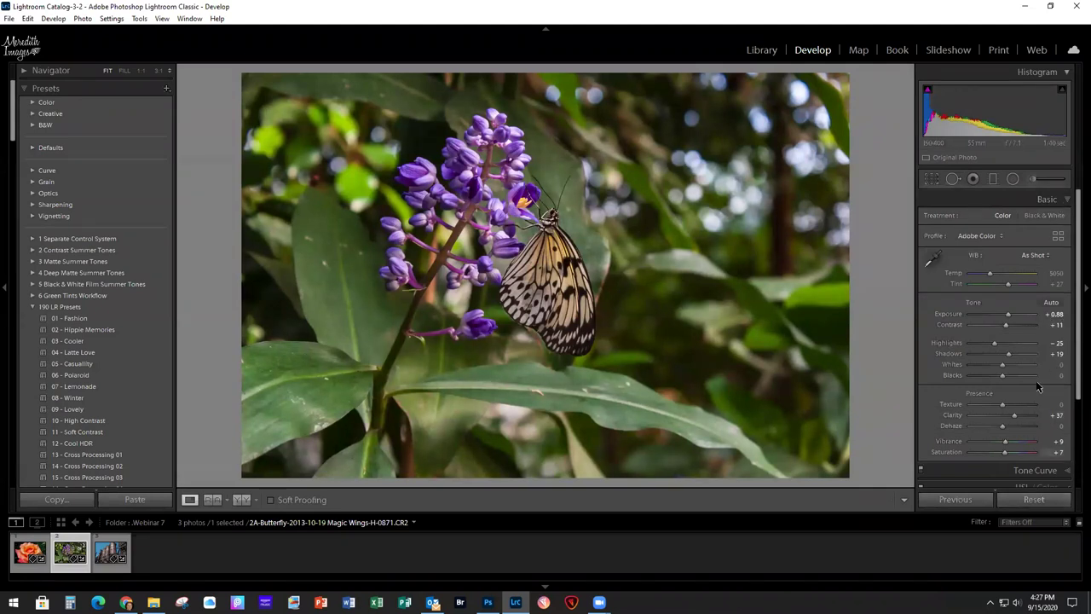
Reset the butterfly photo's develop settings and set Exposure to +0.88
left_click(1029, 500)
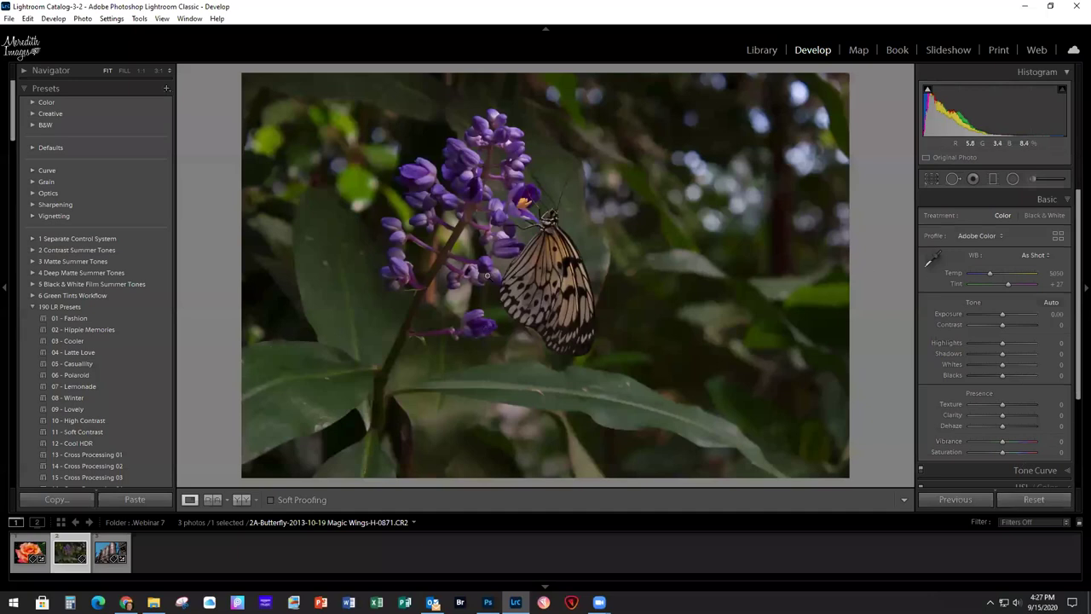
left_click(1055, 314)
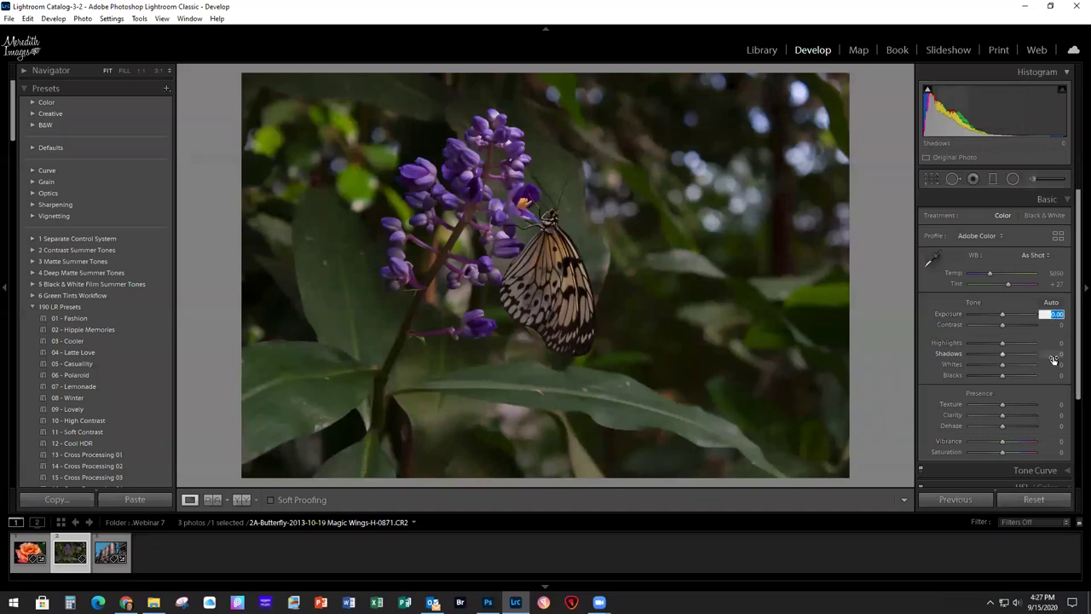
key("BackSpace")
type(".80")
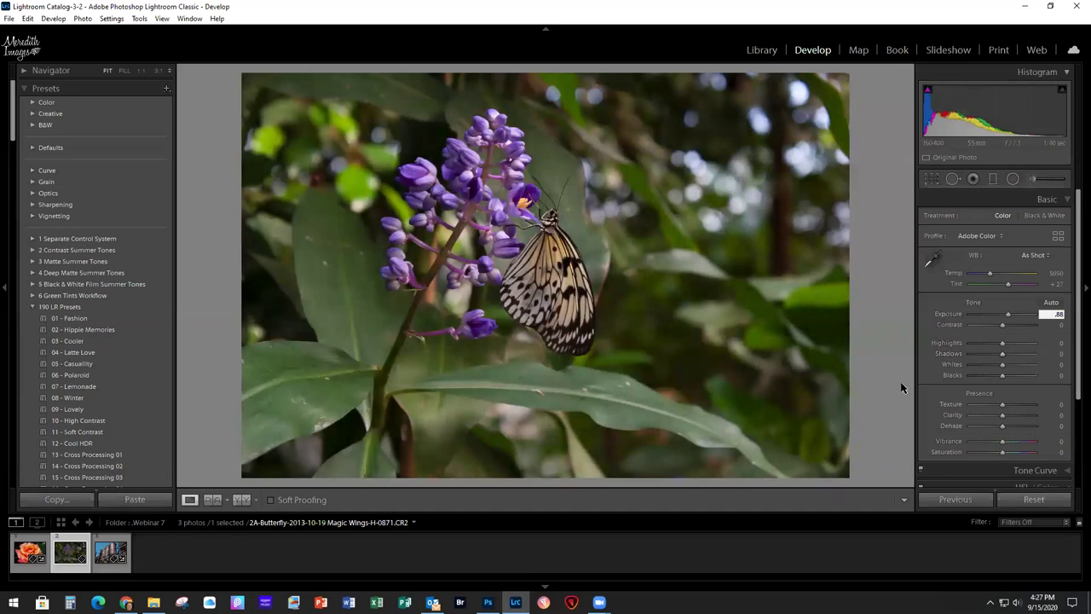
key("Tab")
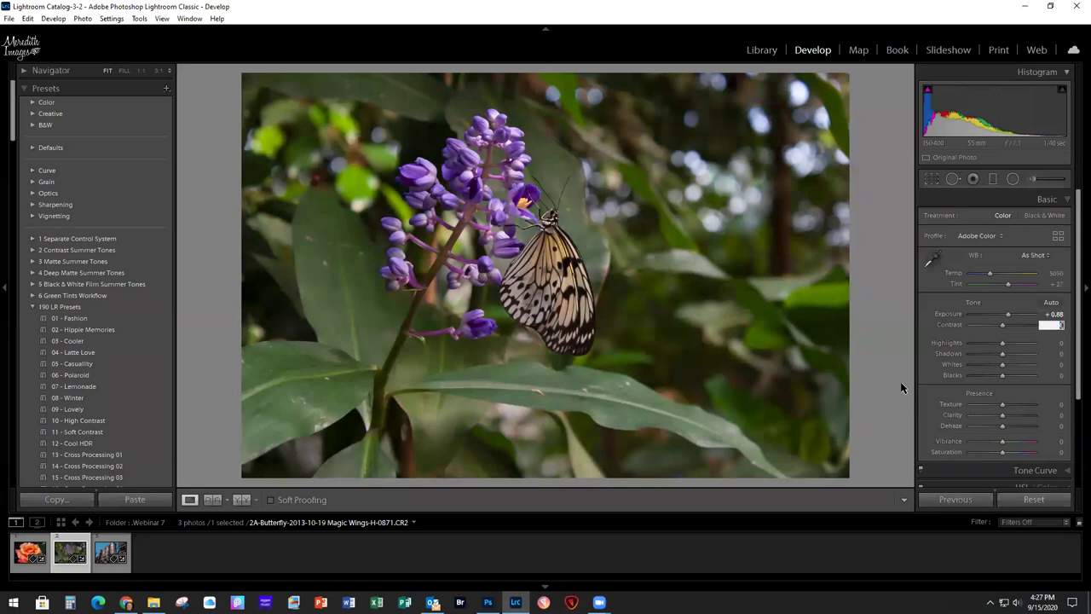
Set the butterfly photo's Contrast to +11, Highlights to -25 and Shadows to +19
type("11")
key("Tab")
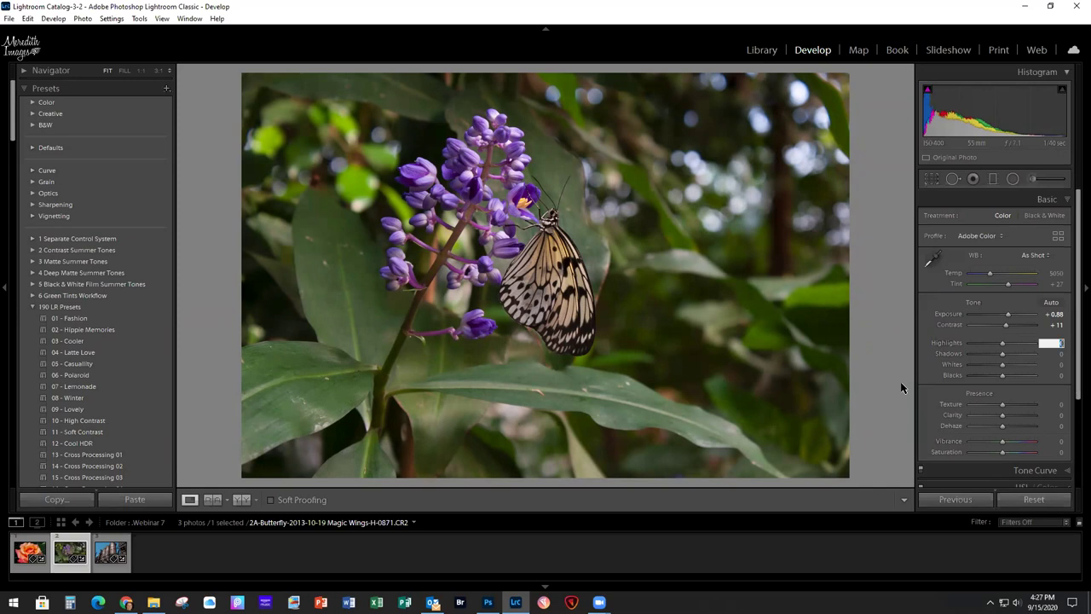
type("-25")
key("Tab")
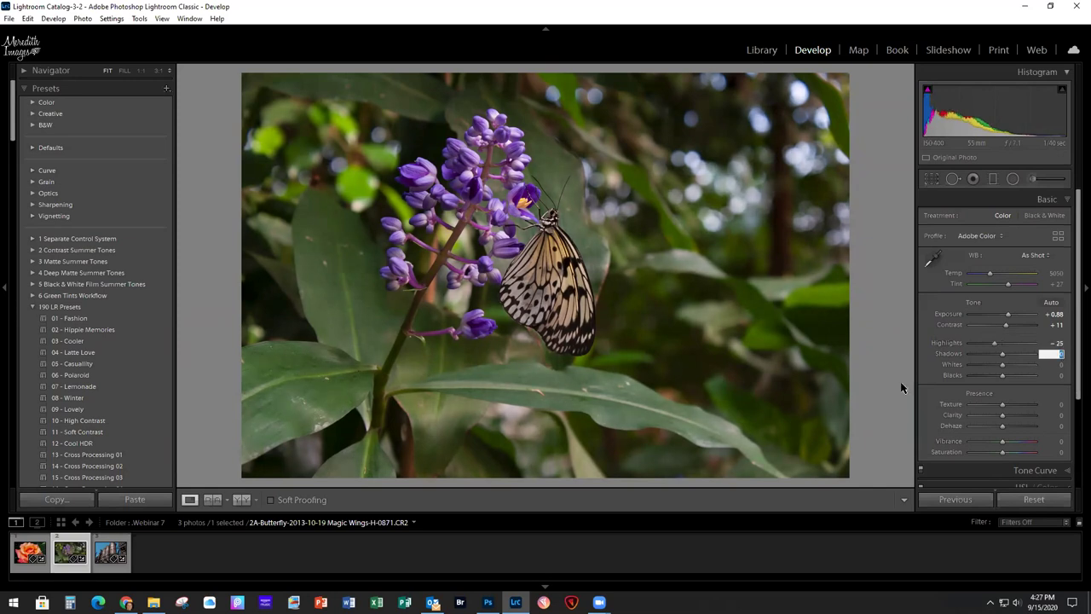
type("15")
key("Tab")
Set the butterfly photo's Clarity to +37, Vibrance to +9 and Saturation to +7
key("Tab")
key("Tab")
key("Tab")
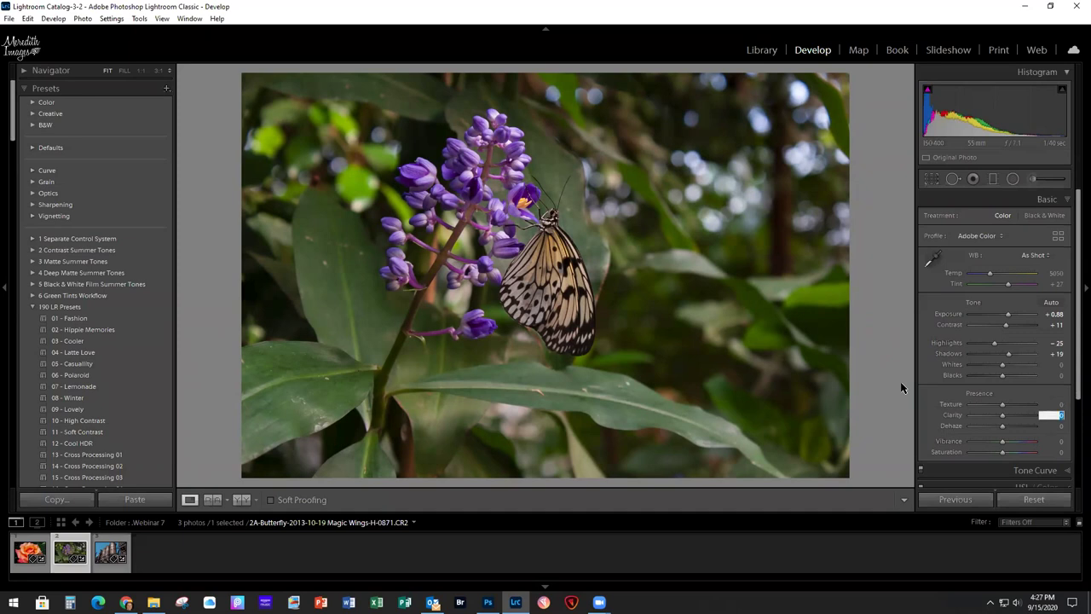
type("37")
key("Tab")
key("Tab")
type("9")
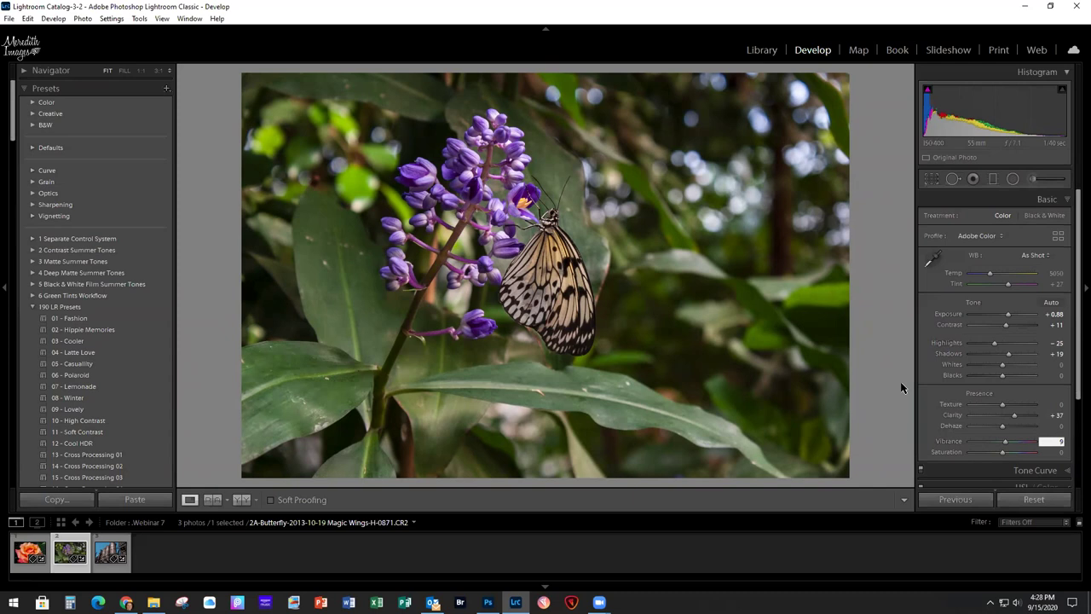
key("Tab")
type("7")
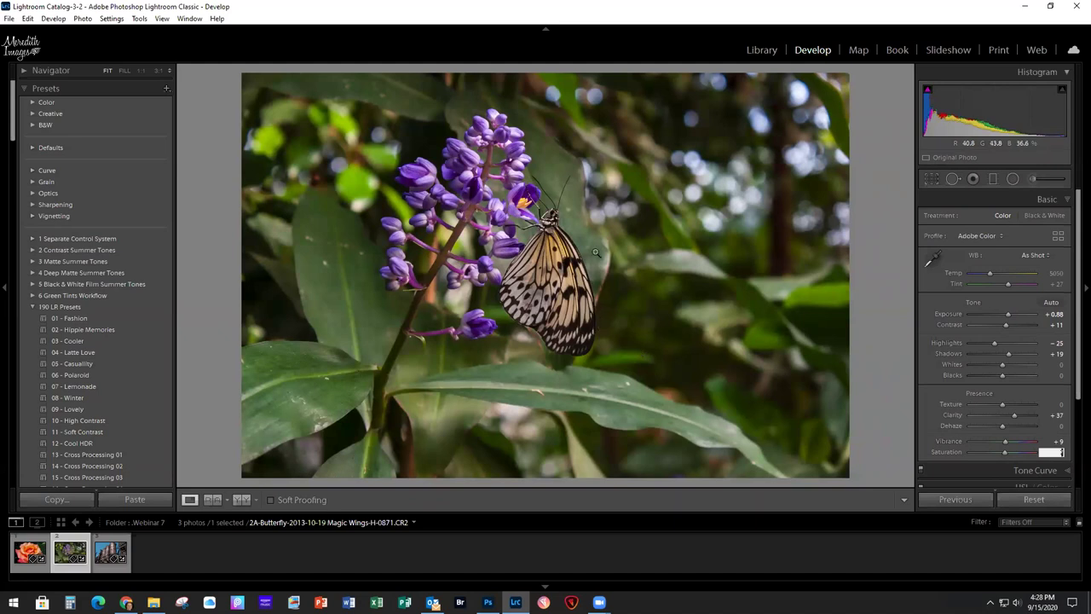
Send the butterfly photo to Adobe Photoshop 2020 for editing and duplicate its background layer
right_click(612, 175)
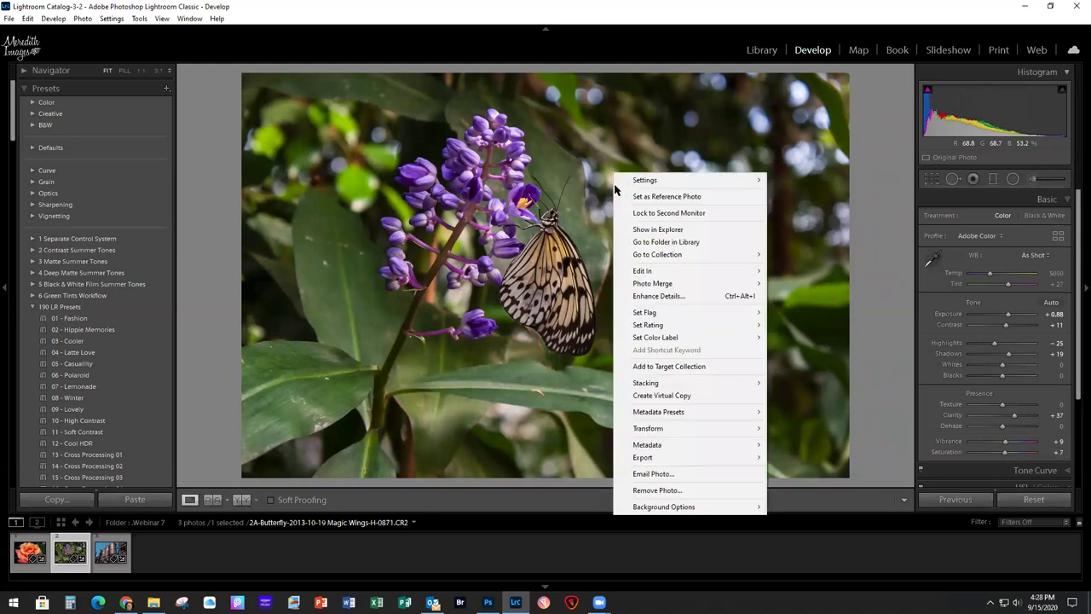
mouse_move(657, 270)
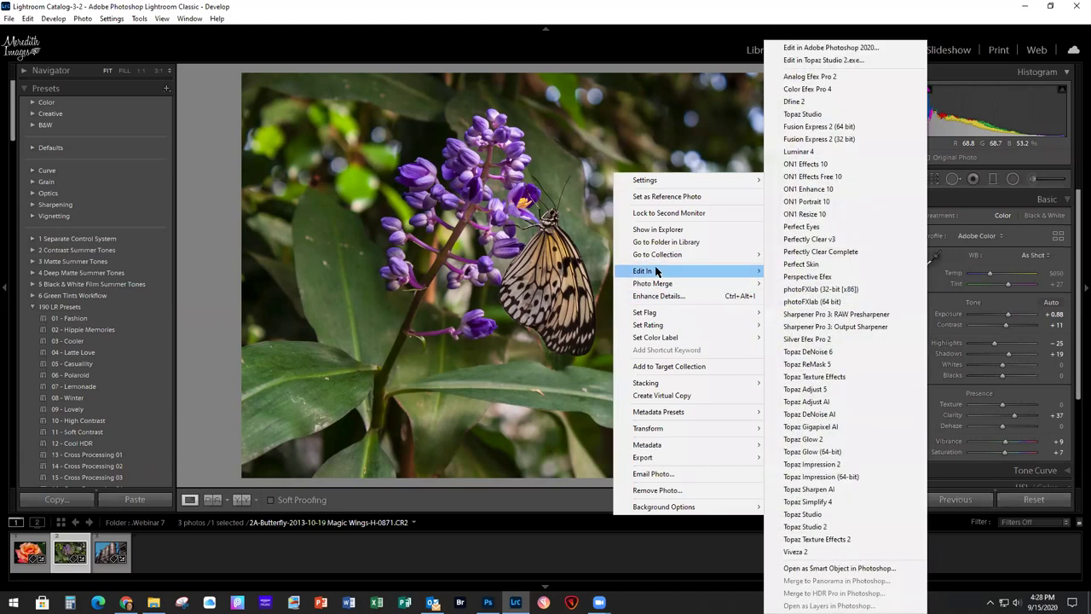
left_click(854, 49)
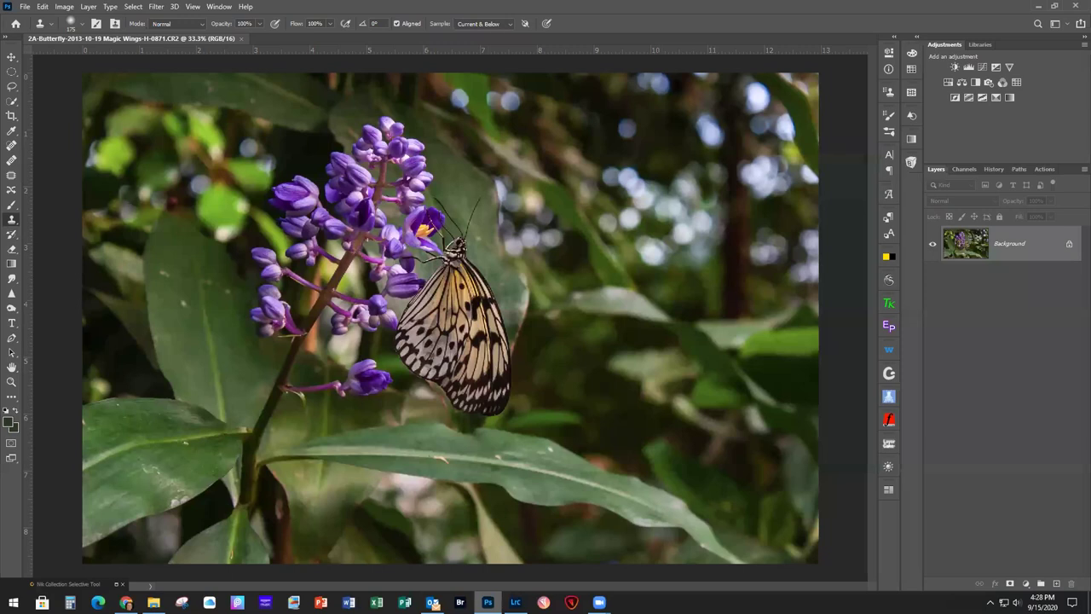
mouse_move(515, 602)
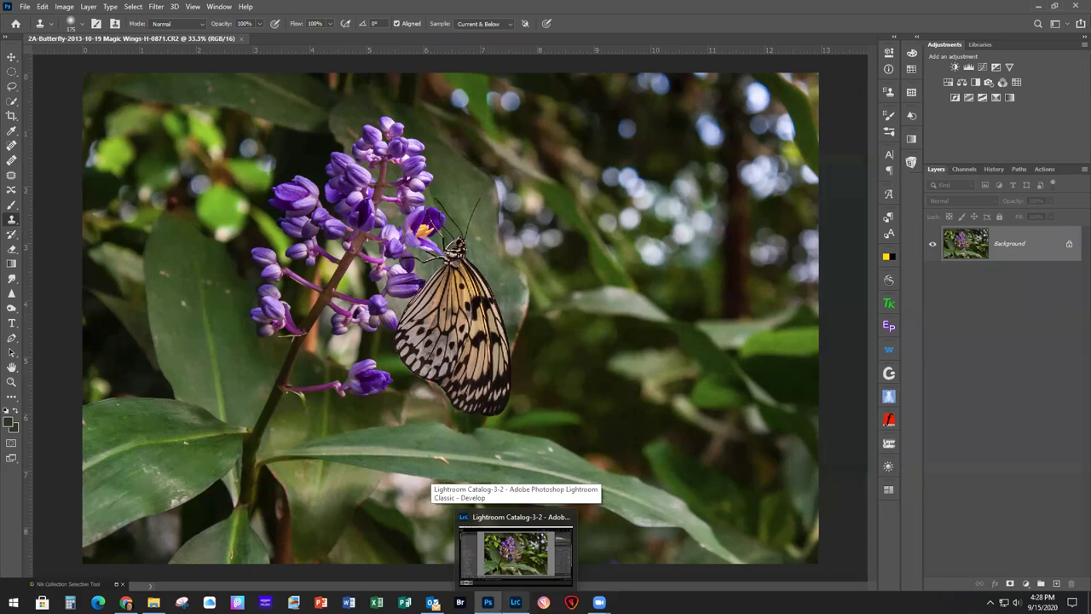
key("ctrl+j")
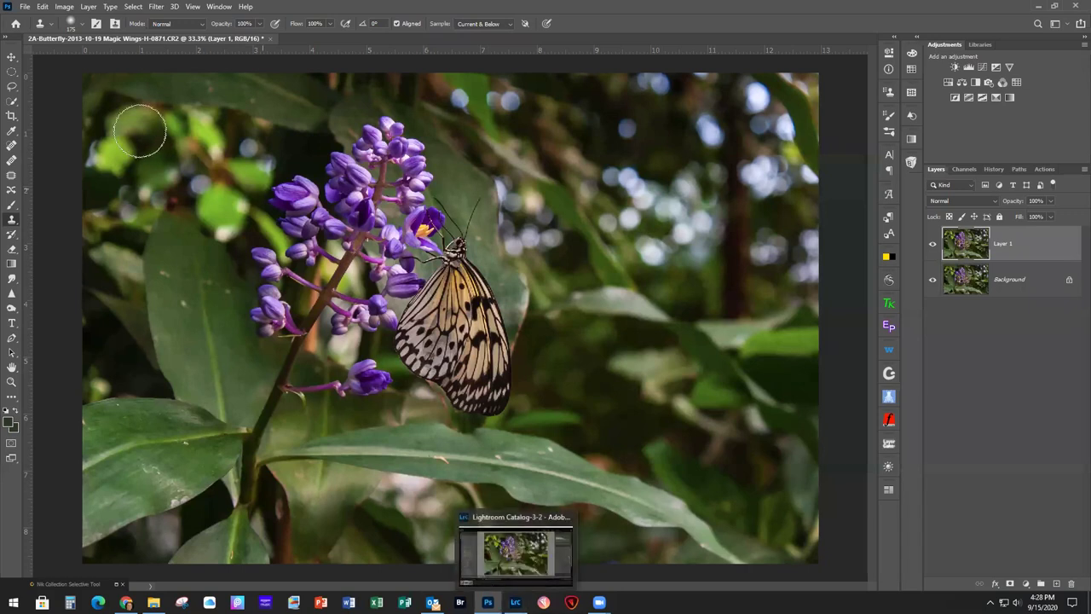
Crop the photo on all four sides to a portrait frame around the purple flower spike and butterfly
left_click(11, 116)
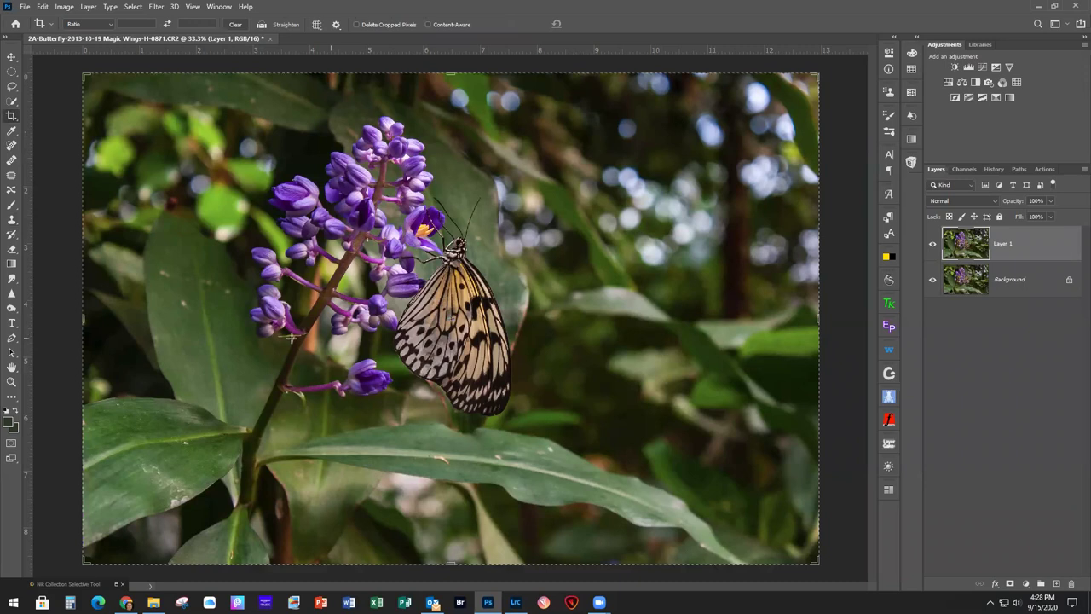
left_click(84, 320)
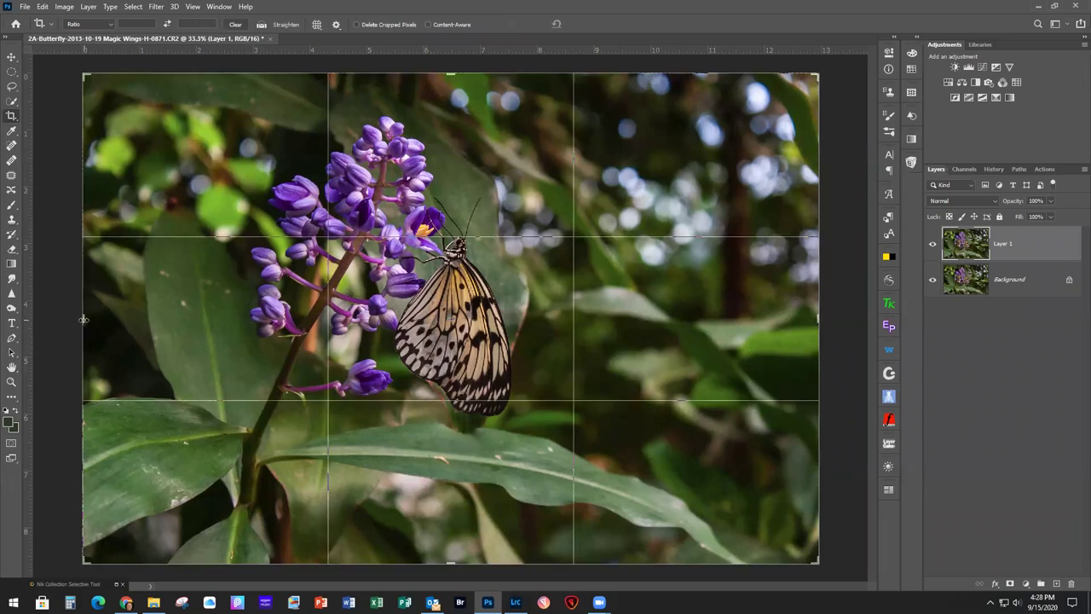
left_click_drag(84, 319, 143, 320)
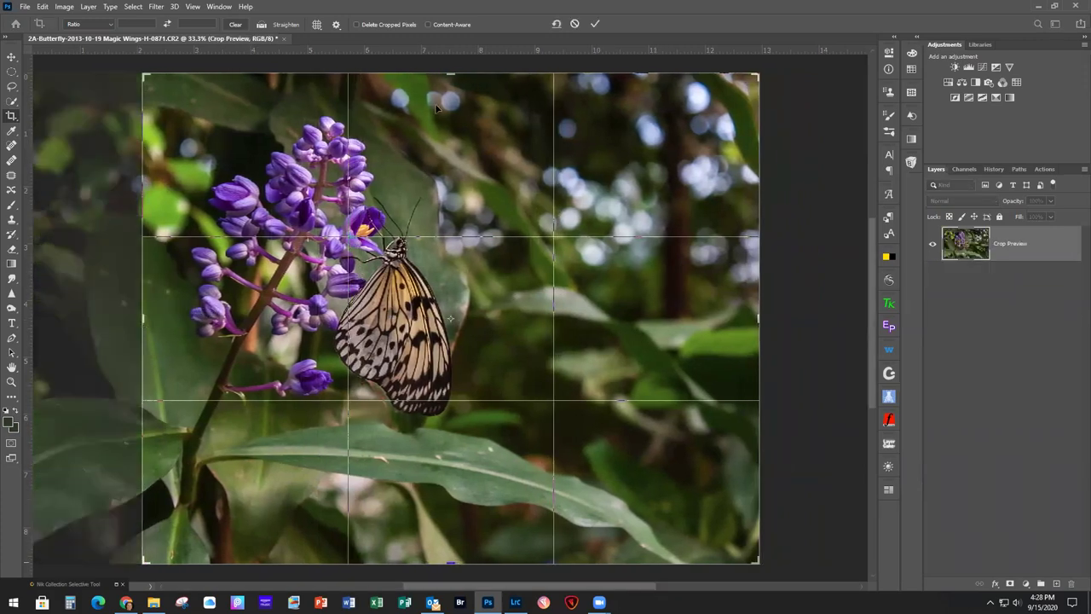
left_click_drag(451, 75, 449, 83)
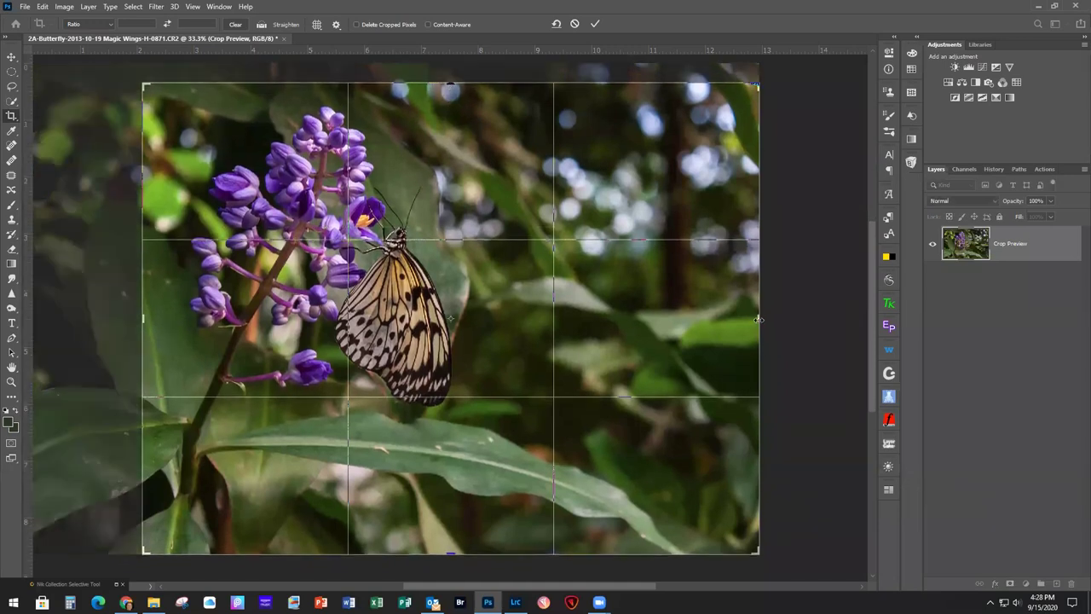
left_click_drag(758, 318, 634, 318)
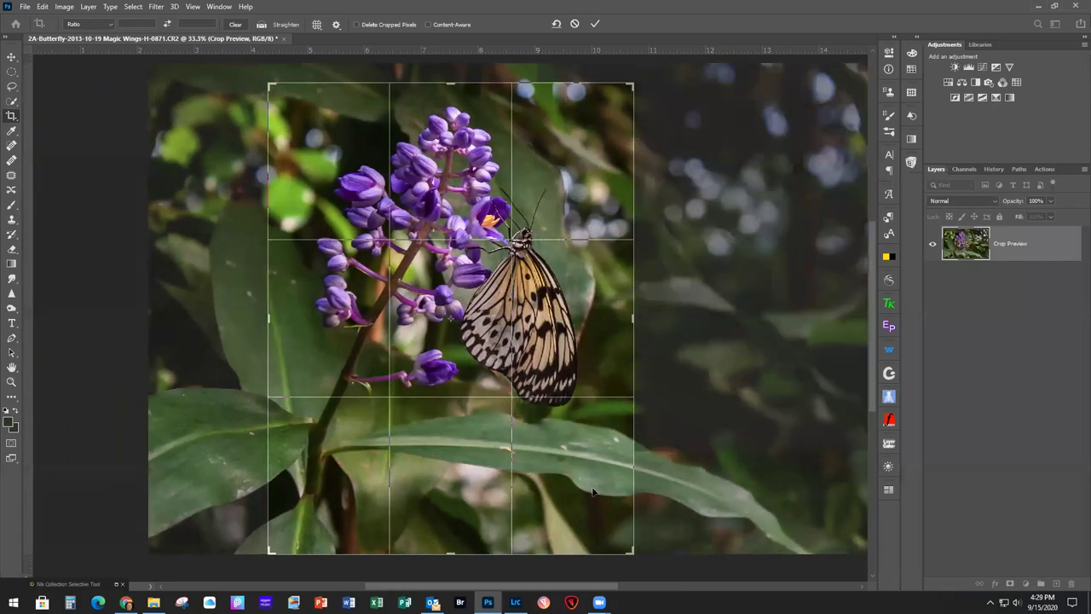
left_click_drag(451, 554, 451, 529)
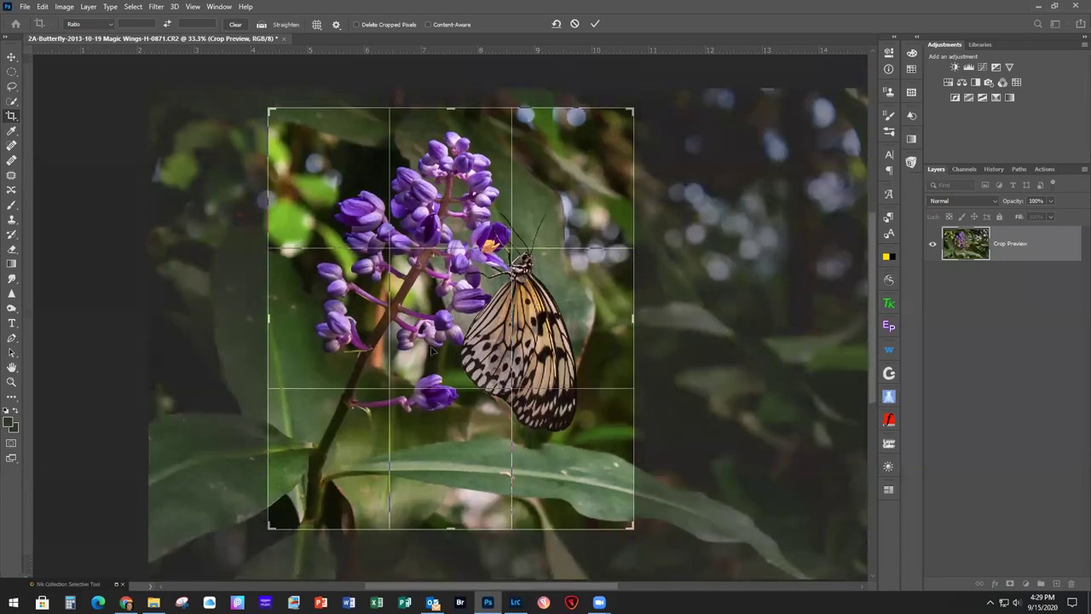
left_click(594, 24)
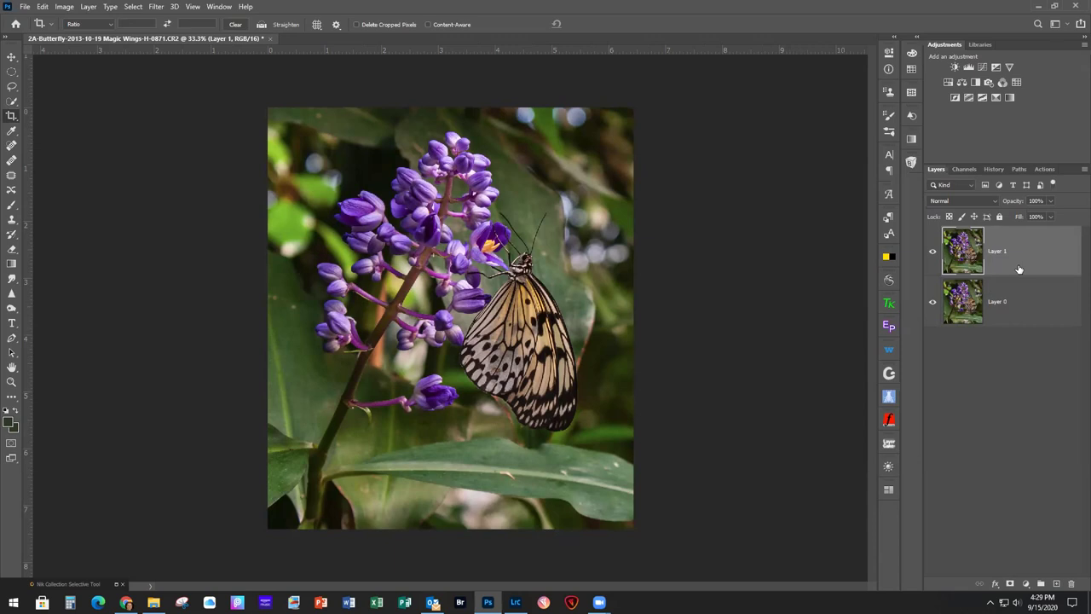
Flatten the cropped image and duplicate the background layer
left_click(89, 7)
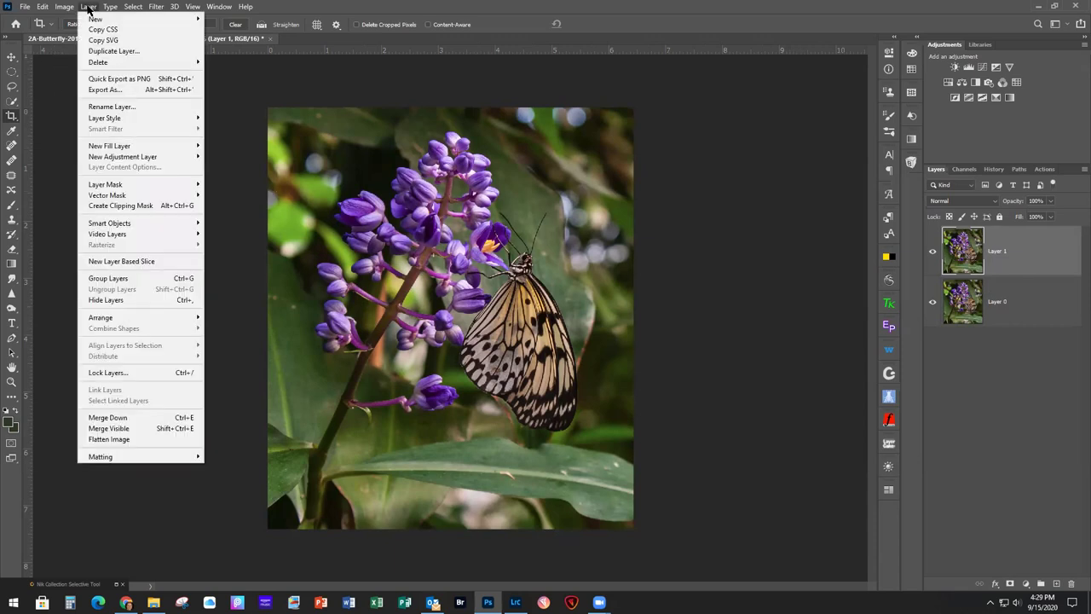
left_click(127, 440)
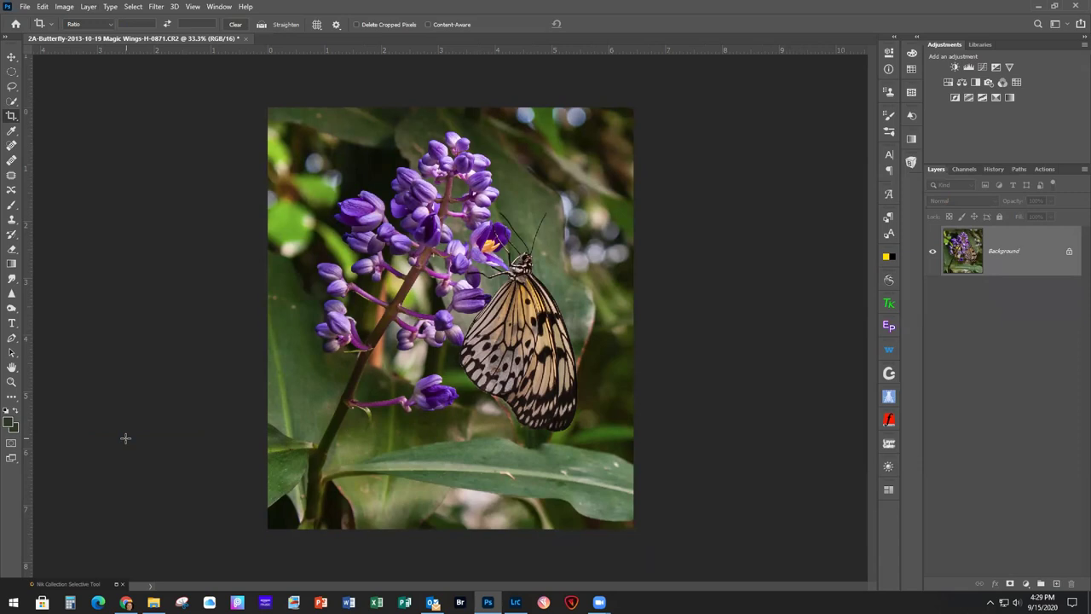
key("ctrl+j")
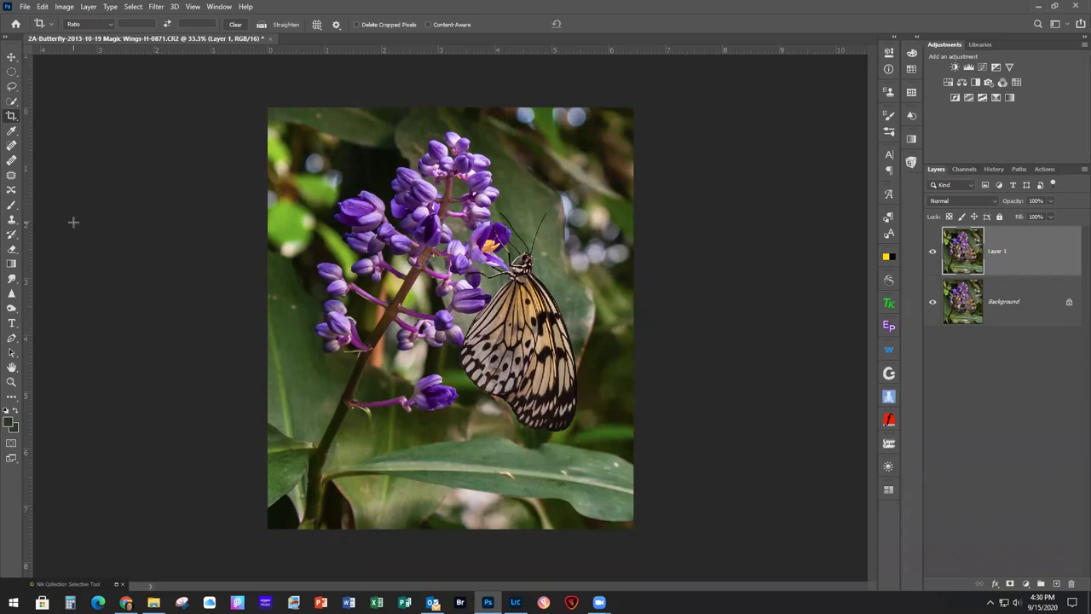
Heal the blemishes on the large leaf below the butterfly with a smaller Spot Healing Brush
left_click(11, 146)
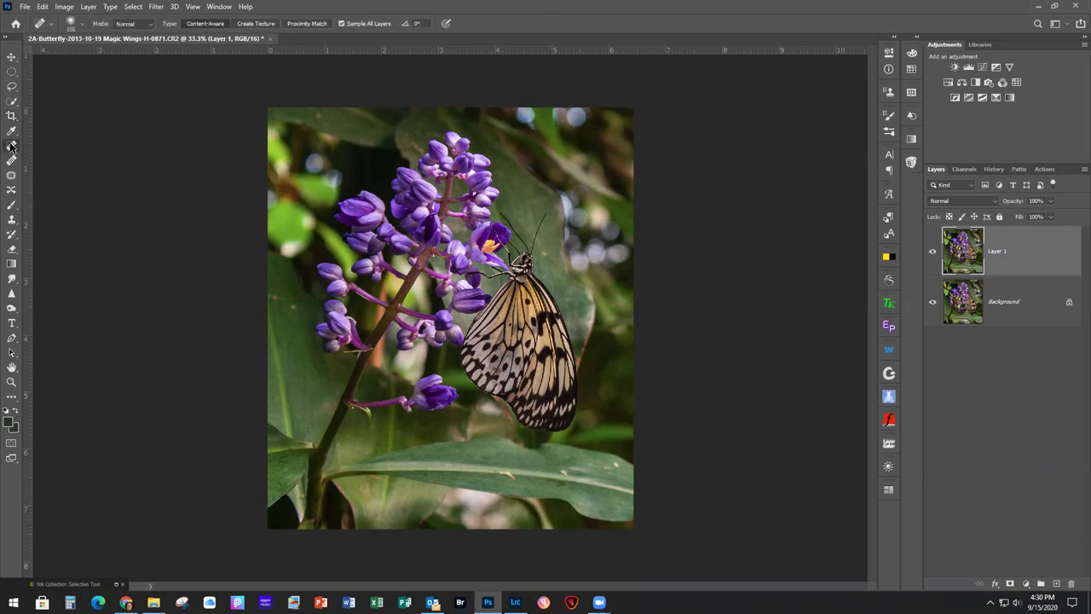
key("bracketleft")
key("bracketleft")
key("bracketleft")
key("bracketleft")
key("bracketleft")
key("bracketleft")
key("bracketleft")
key("bracketleft")
left_click(616, 464)
left_click_drag(505, 476, 518, 479)
left_click_drag(605, 469, 611, 466)
Burn the bright background patches below the large leaf and around the flower stem with the Burn tool
left_click(11, 310)
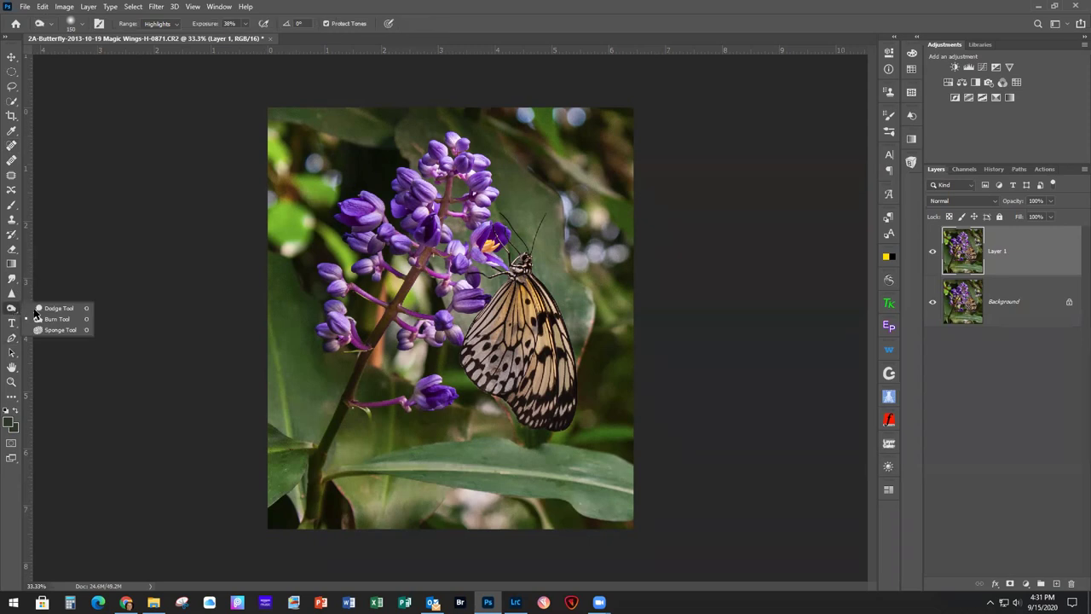
left_click(57, 321)
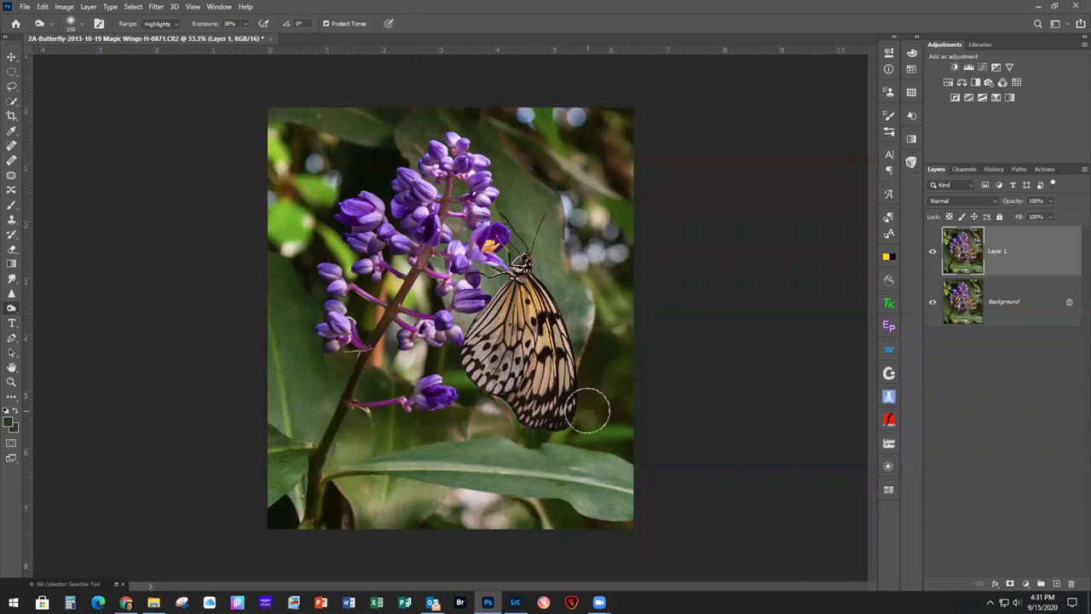
mouse_move(467, 505)
left_mouse_down()
mouse_move(490, 487)
mouse_move(475, 503)
mouse_move(452, 498)
mouse_move(489, 495)
mouse_move(461, 493)
mouse_move(469, 515)
mouse_move(481, 516)
mouse_move(460, 507)
mouse_move(499, 499)
mouse_move(486, 498)
left_mouse_up()
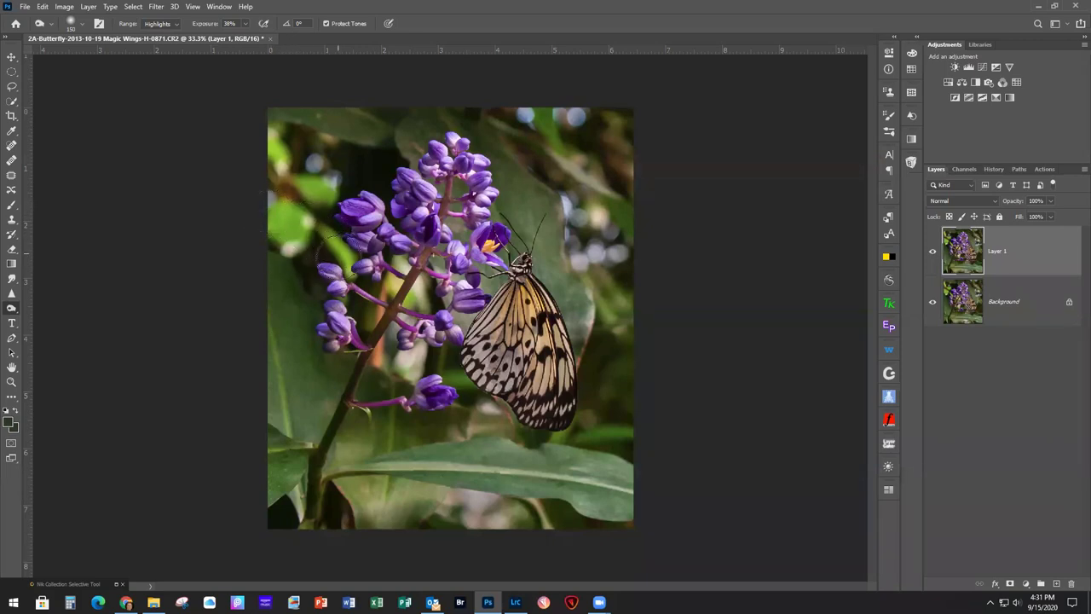
left_click(407, 293)
left_click(408, 295)
left_click(417, 293)
left_click_drag(412, 292, 401, 266)
mouse_move(405, 327)
left_mouse_down()
mouse_move(400, 363)
mouse_move(416, 365)
left_mouse_up()
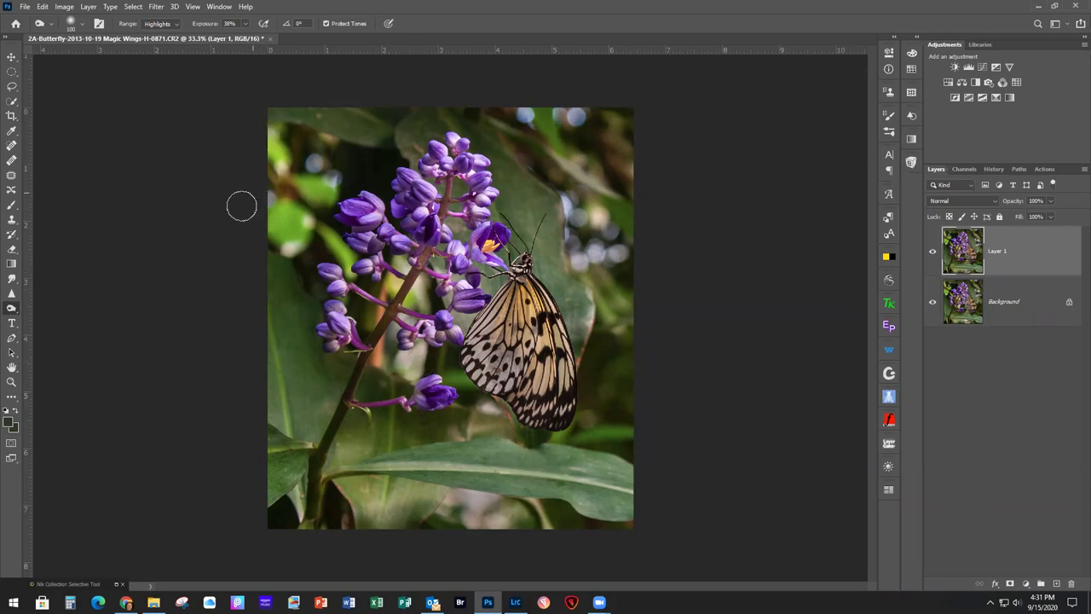
Rename the retouched layer as Heal & Burn and duplicate it
double_click(998, 251)
type("High")
type(" B Burn")
key("Return")
key("ctrl+j")
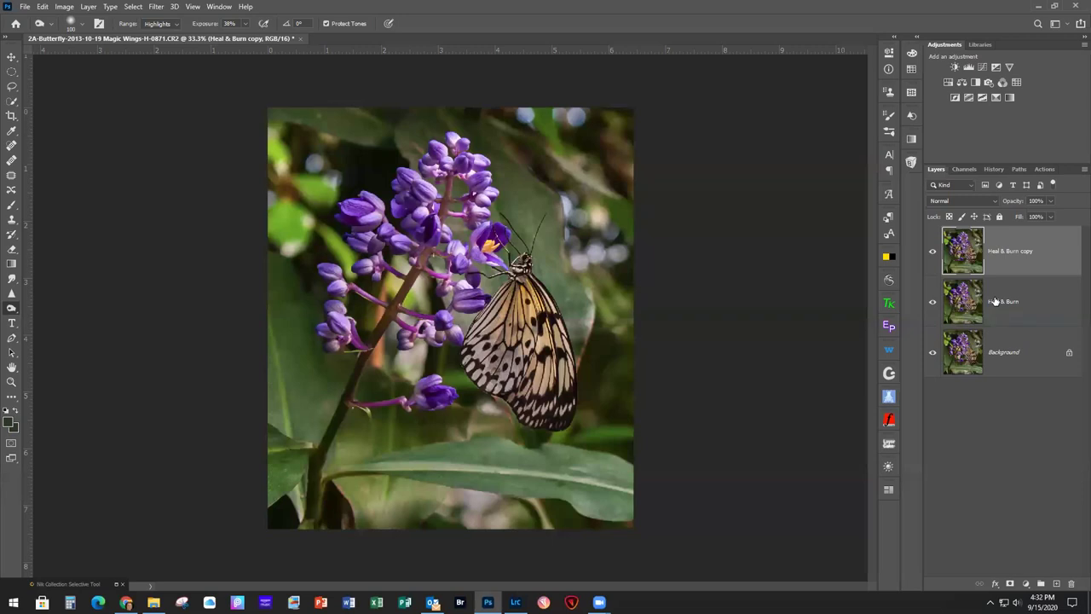
Open the duplicated layer in Topaz Studio 2 and add the AI Clear filter
left_click(155, 6)
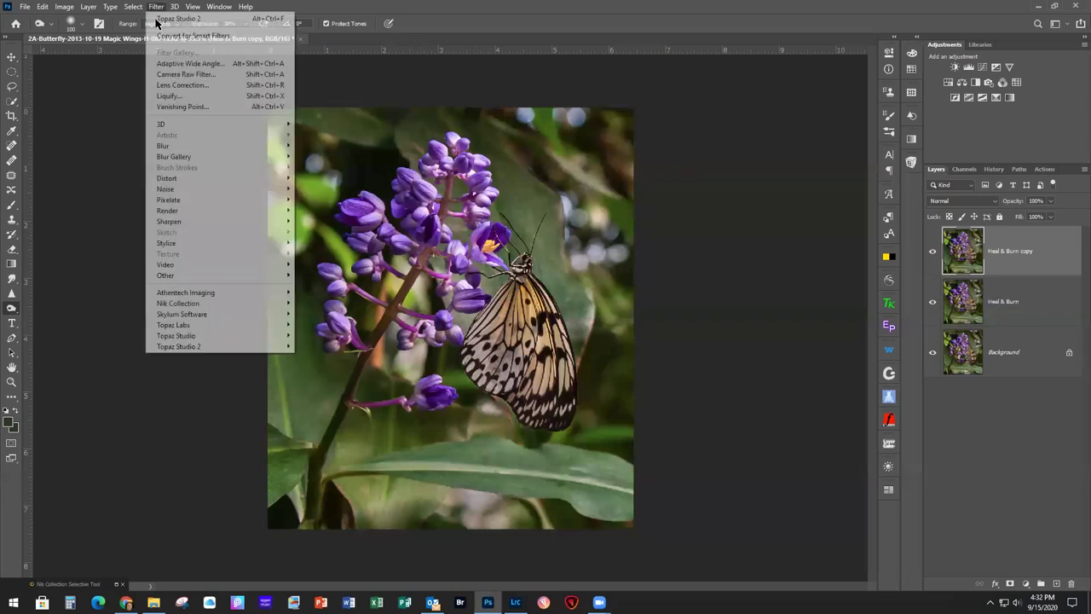
mouse_move(241, 348)
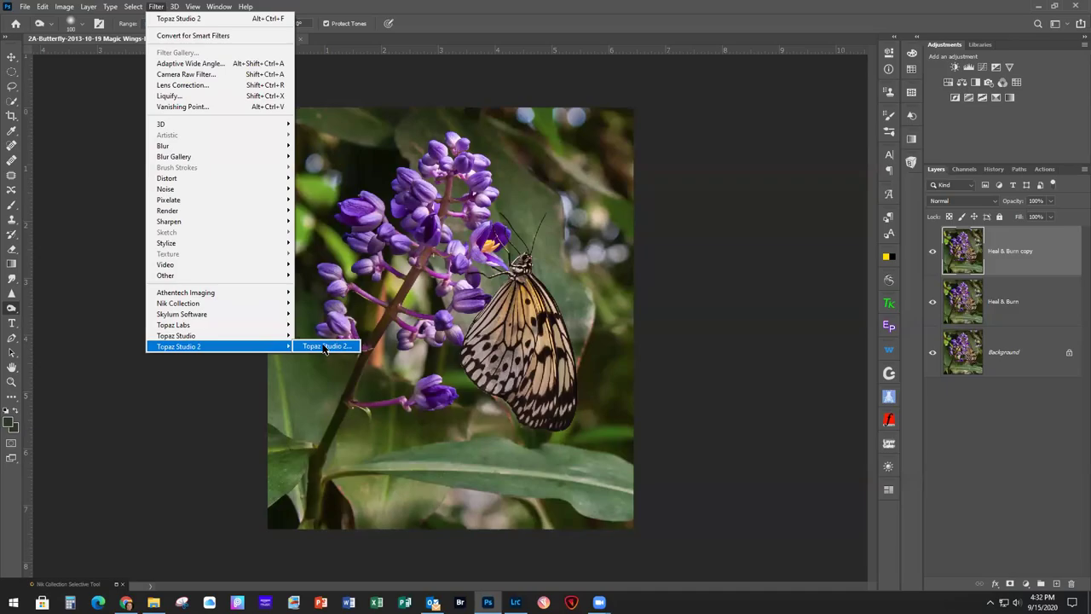
left_click(325, 347)
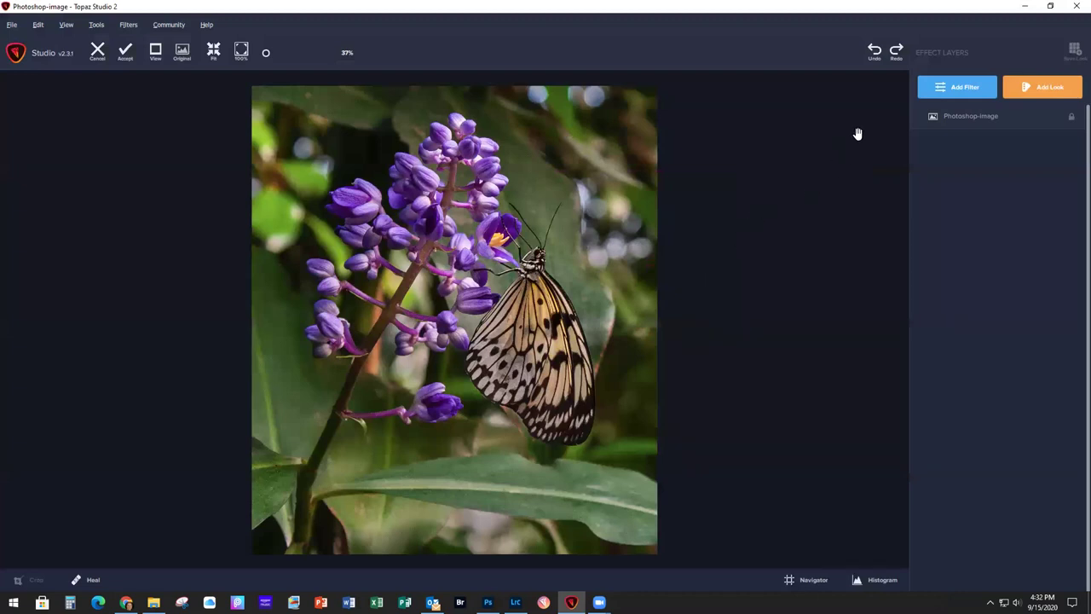
left_click(956, 90)
left_click(946, 176)
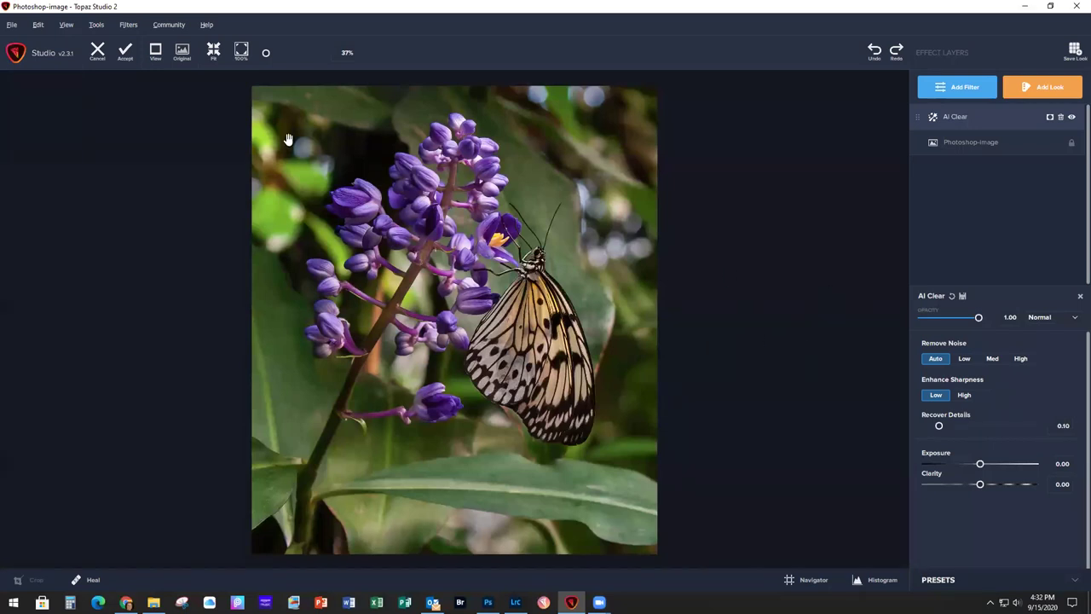
Add a Precision Detail filter with Overall Small Detail 0.12 and Overall Medium Detail 0.17, and apply the result back to Photoshop
left_click(962, 92)
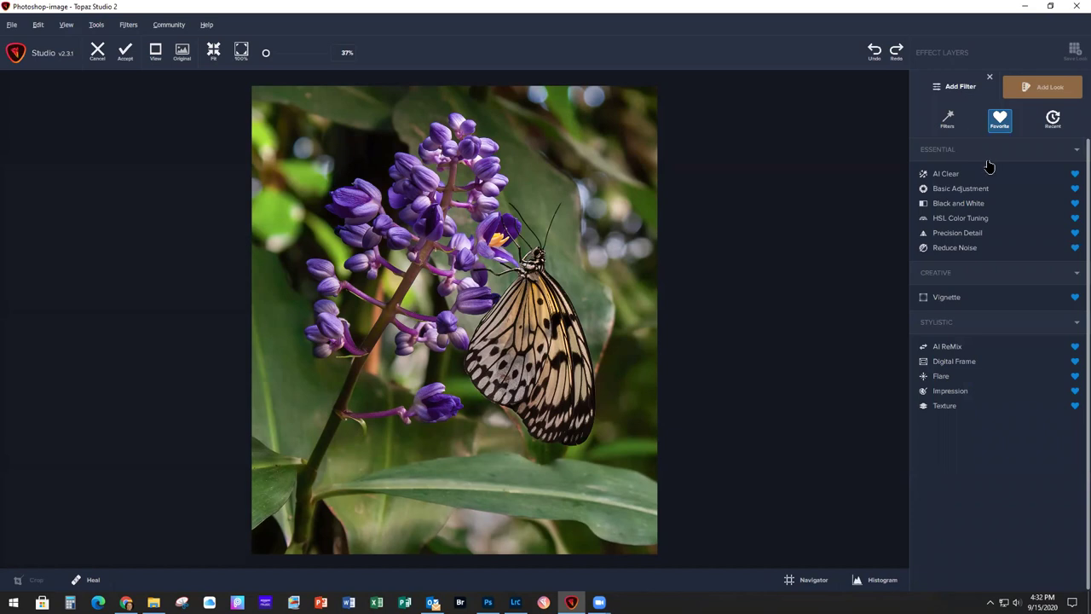
left_click(958, 233)
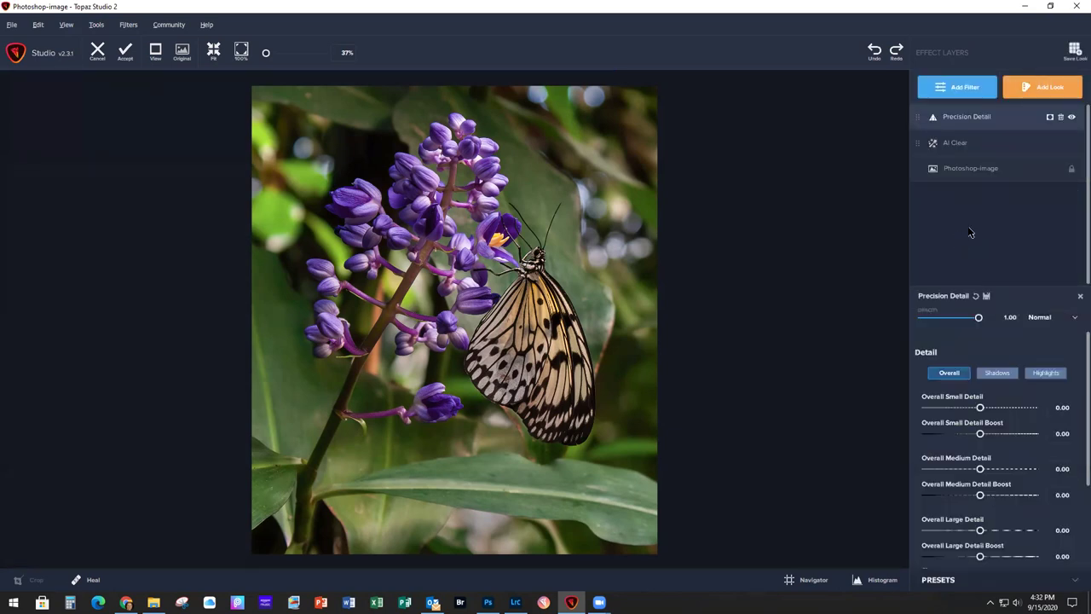
left_click_drag(981, 409, 986, 408)
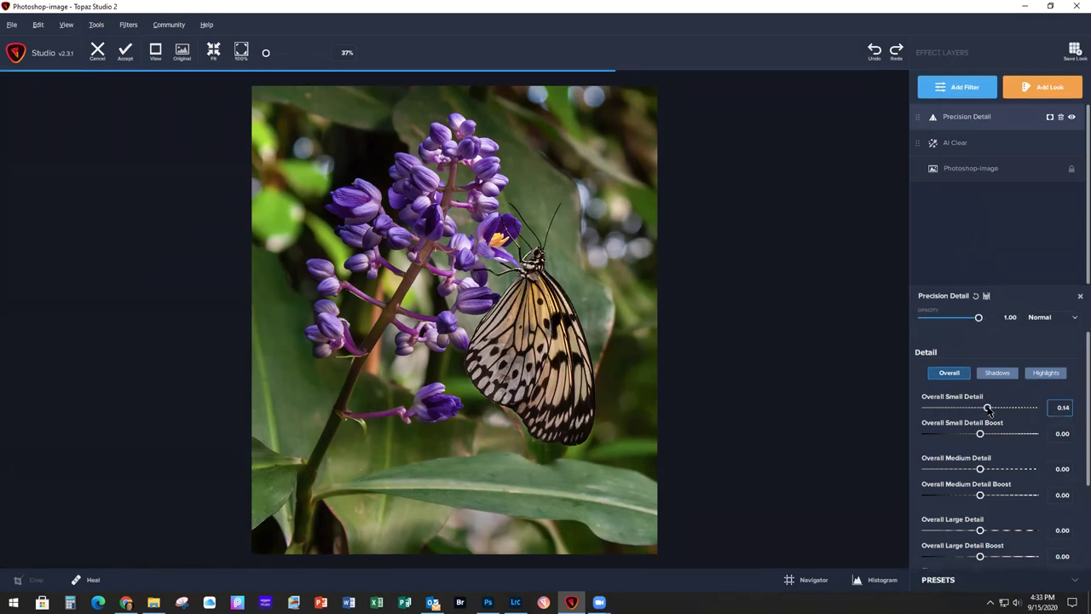
left_click_drag(988, 411, 987, 410)
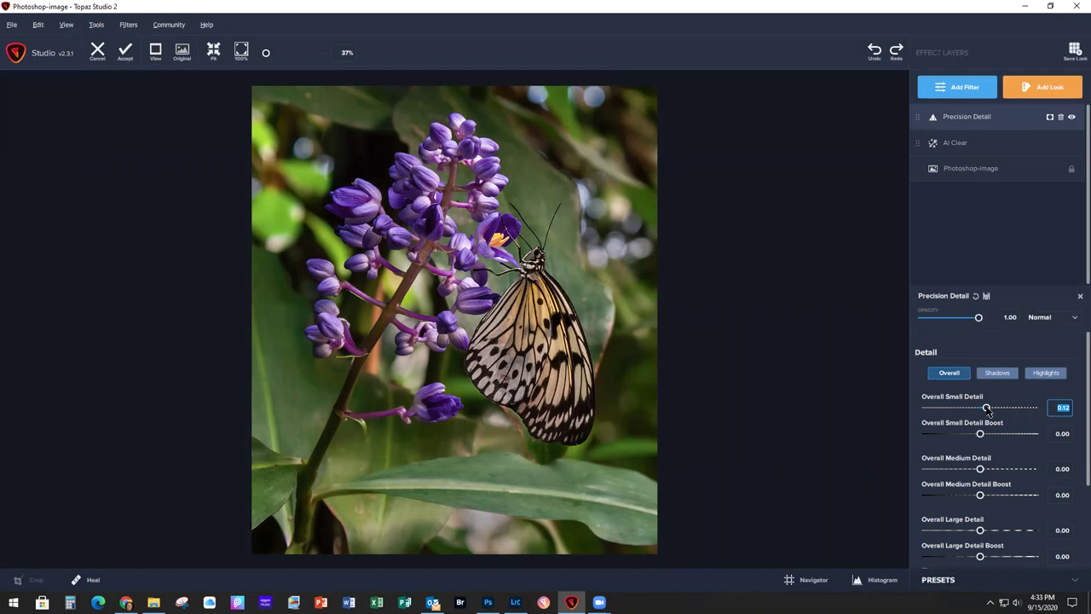
left_click_drag(980, 469, 990, 470)
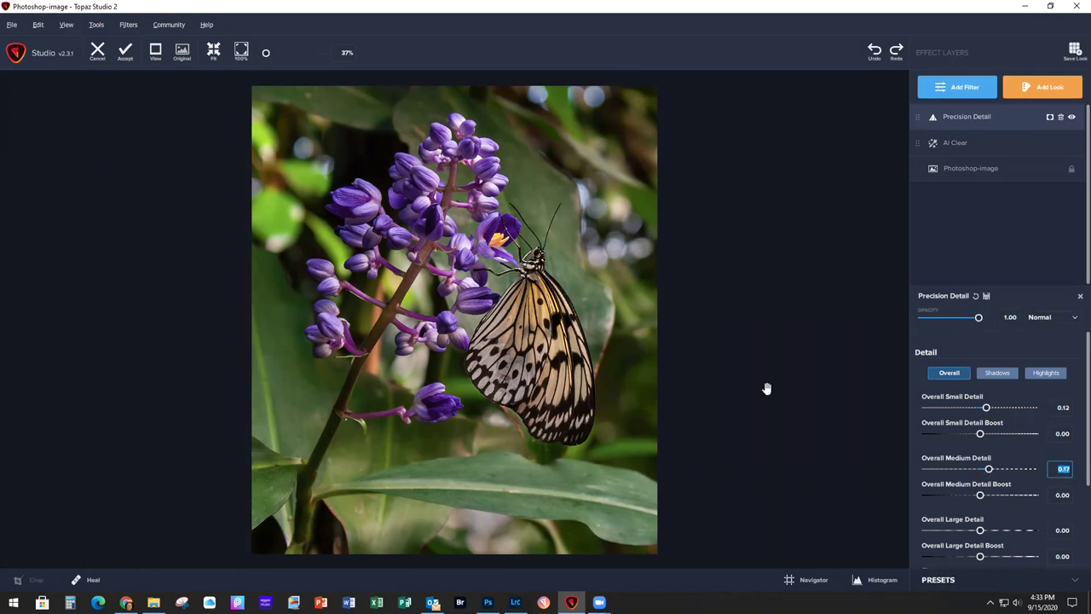
left_click(124, 53)
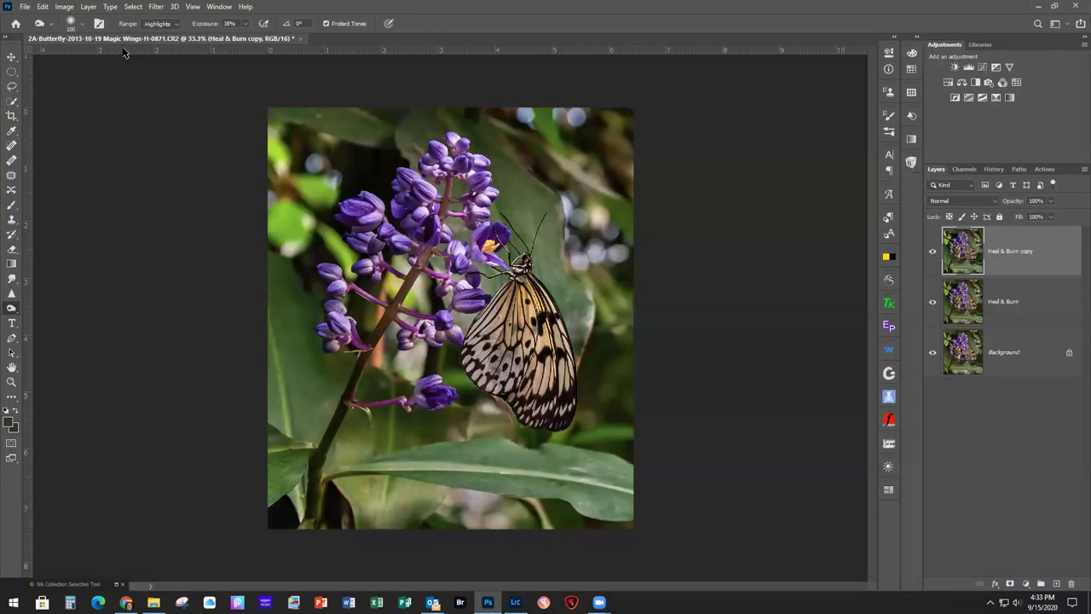
Rename the filtered layer as AI Clear and duplicate it
double_click(1010, 251)
type("AI Clear")
key("Return")
key("ctrl+j")
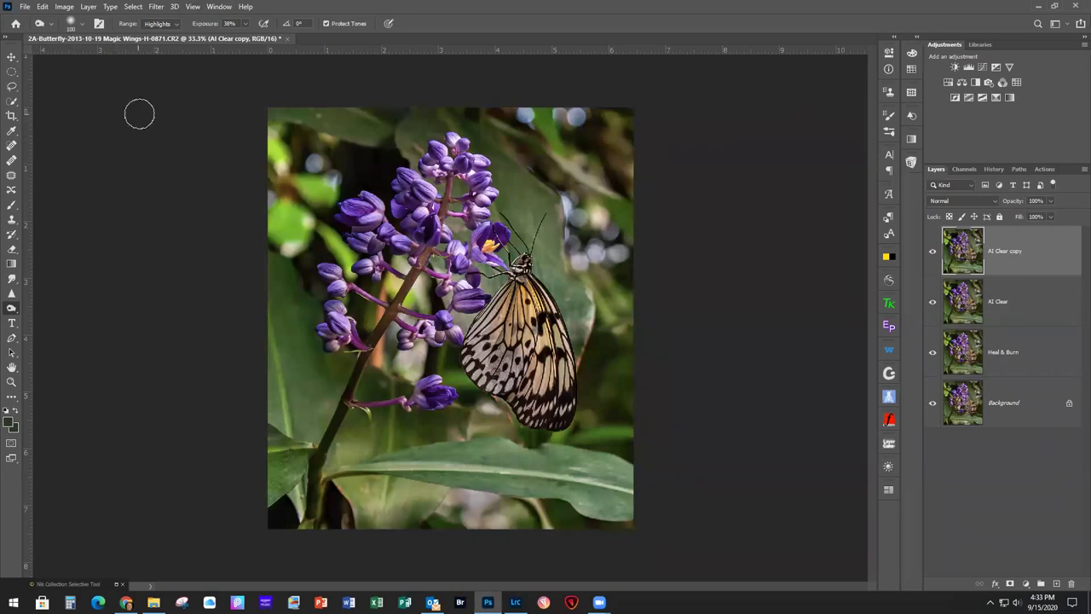
Open the duplicated AI Clear layer in Topaz Studio 2 and bring up the collection of looks
left_click(156, 7)
mouse_move(256, 347)
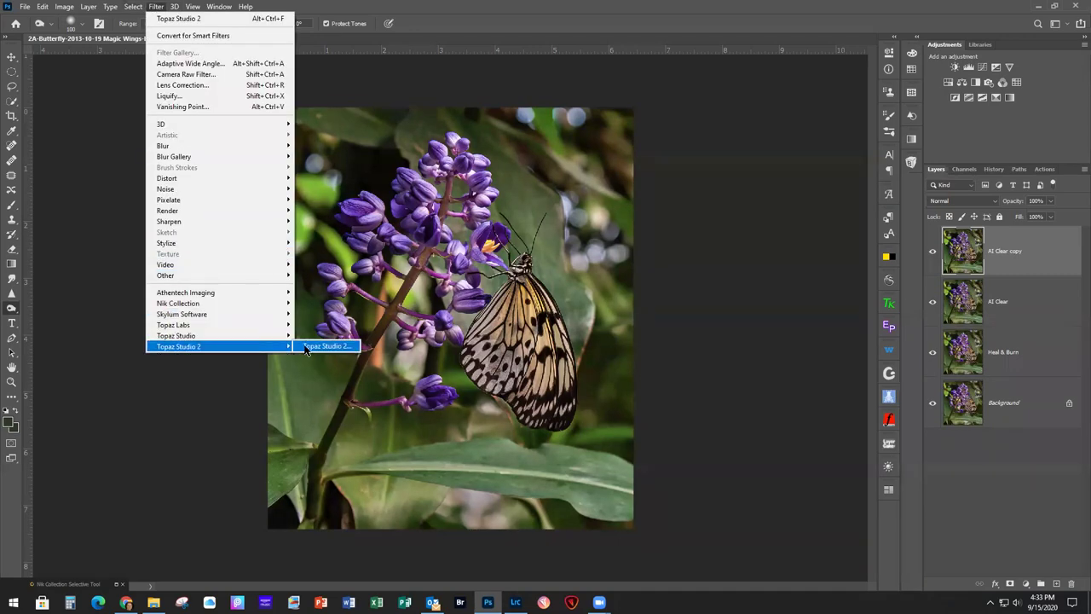
left_click(307, 347)
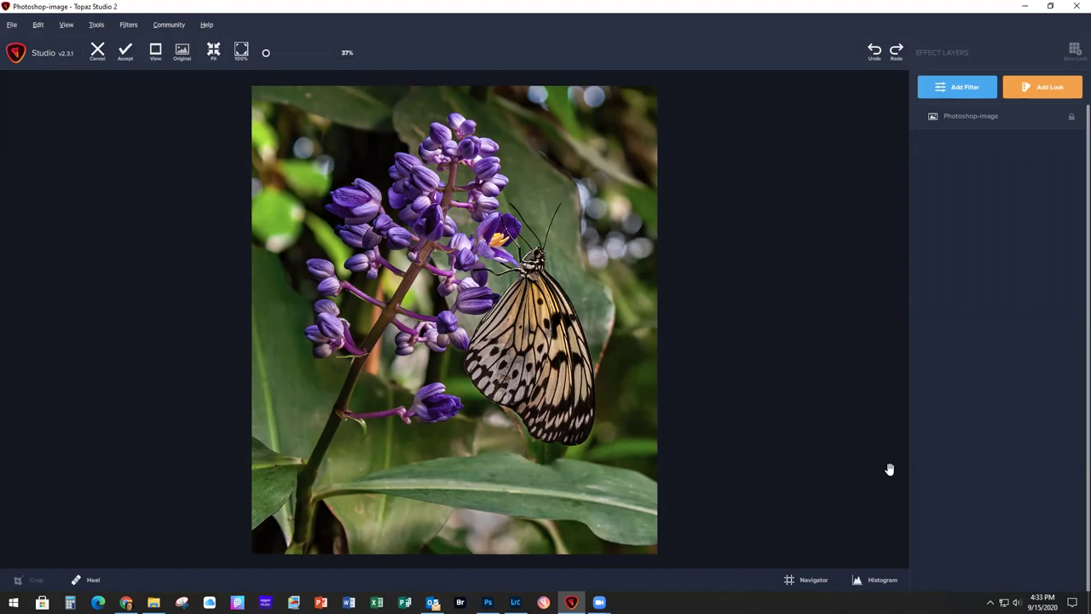
left_click(1052, 89)
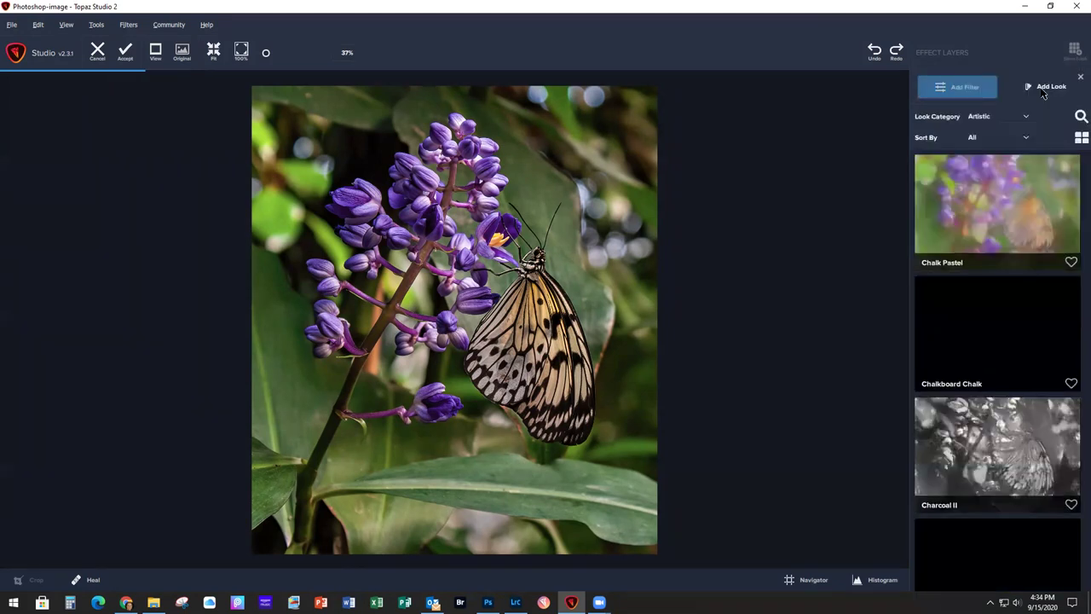
Browse the Dramatic looks and preview Pintype Afternoon on the butterfly photo
left_click(986, 118)
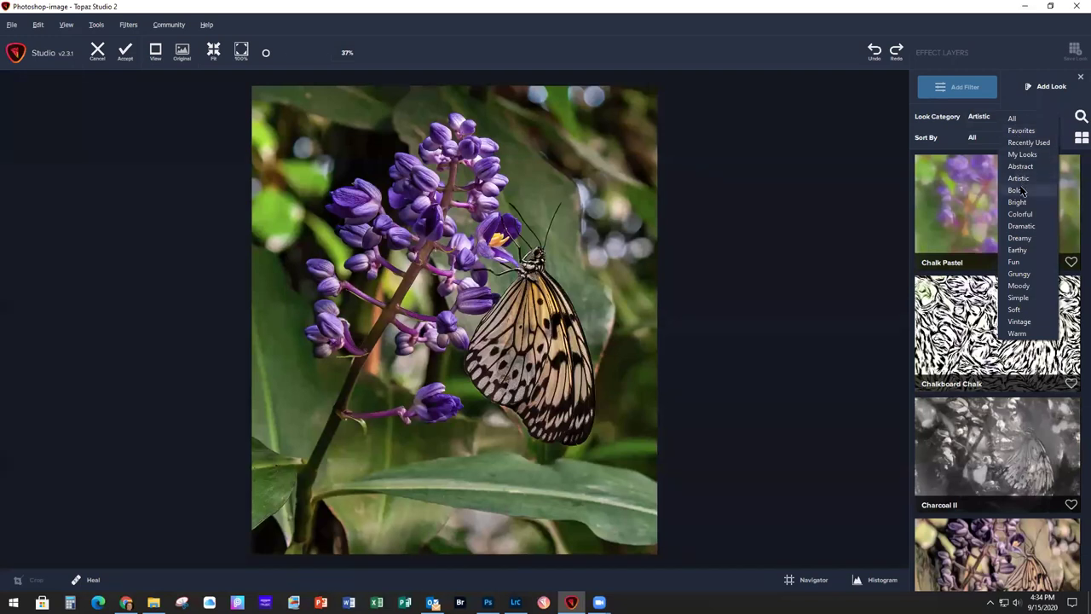
left_click(1039, 228)
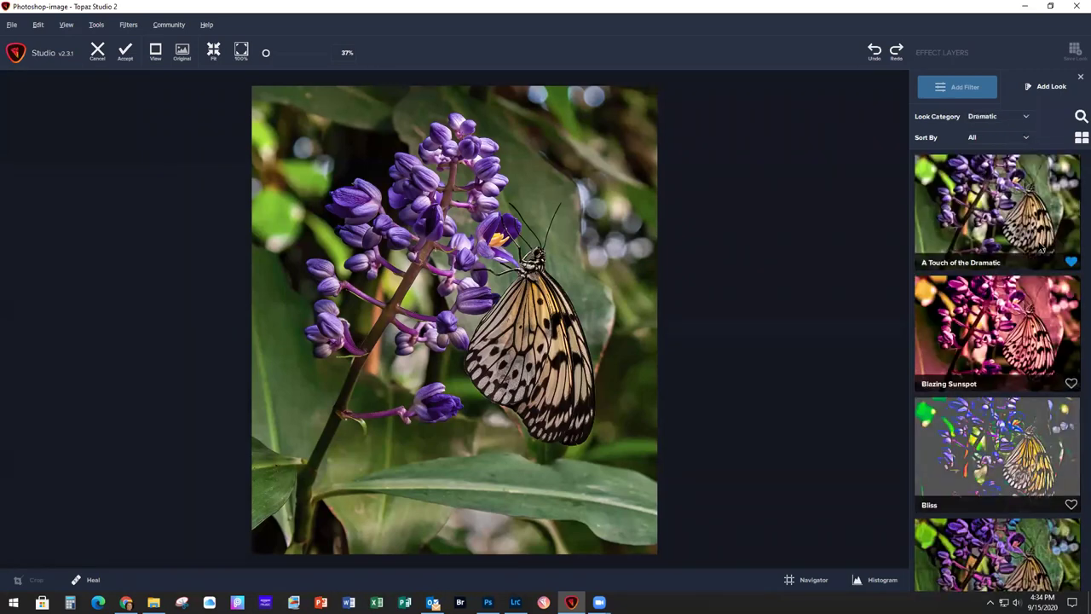
scroll(1016, 275, "down", 7)
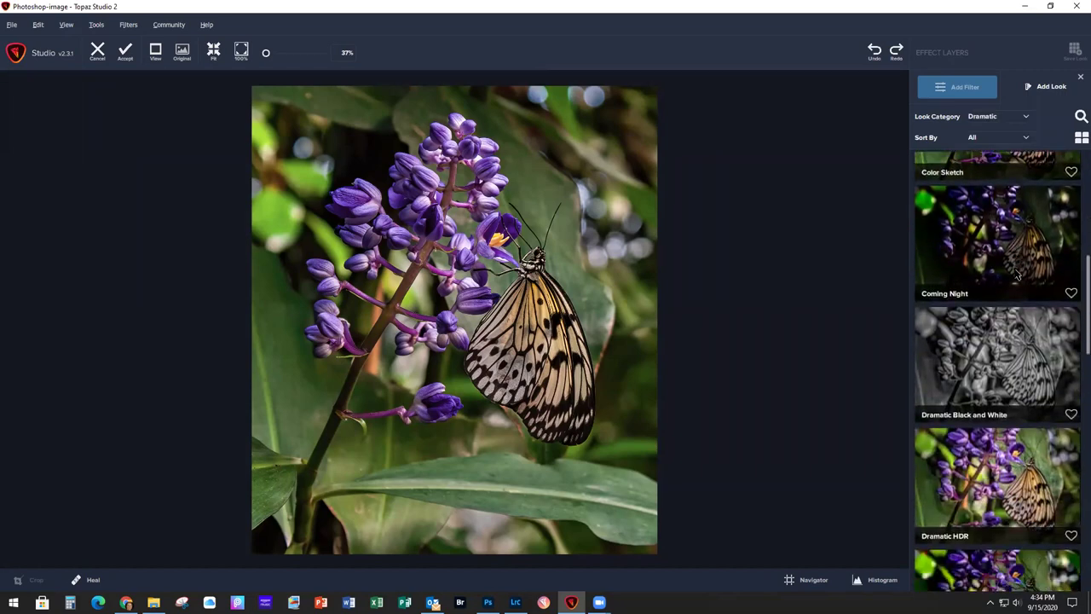
scroll(1016, 274, "down", 5)
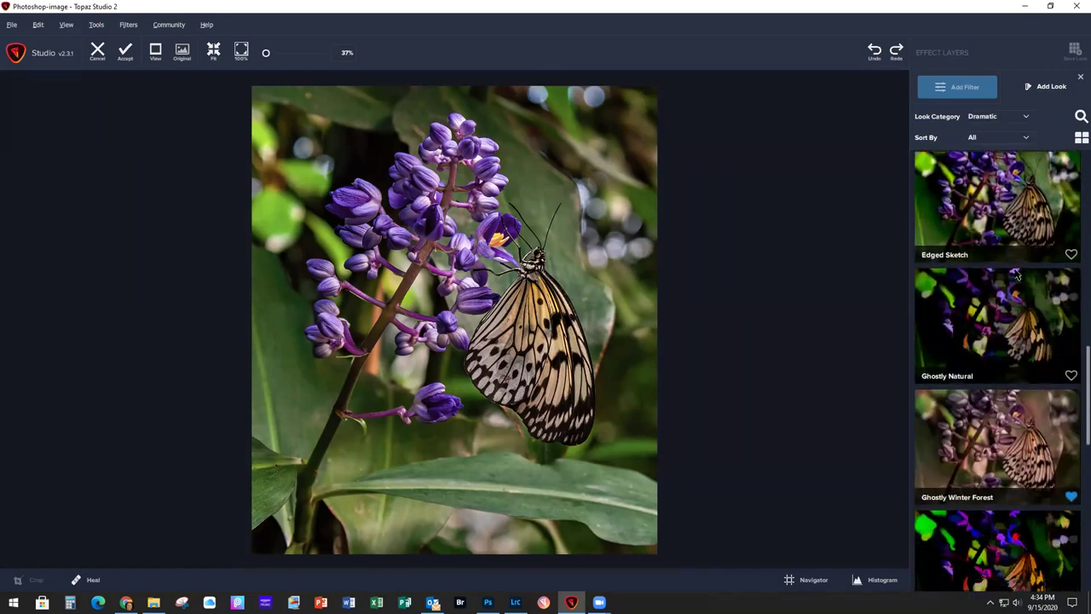
scroll(1016, 275, "down", 2)
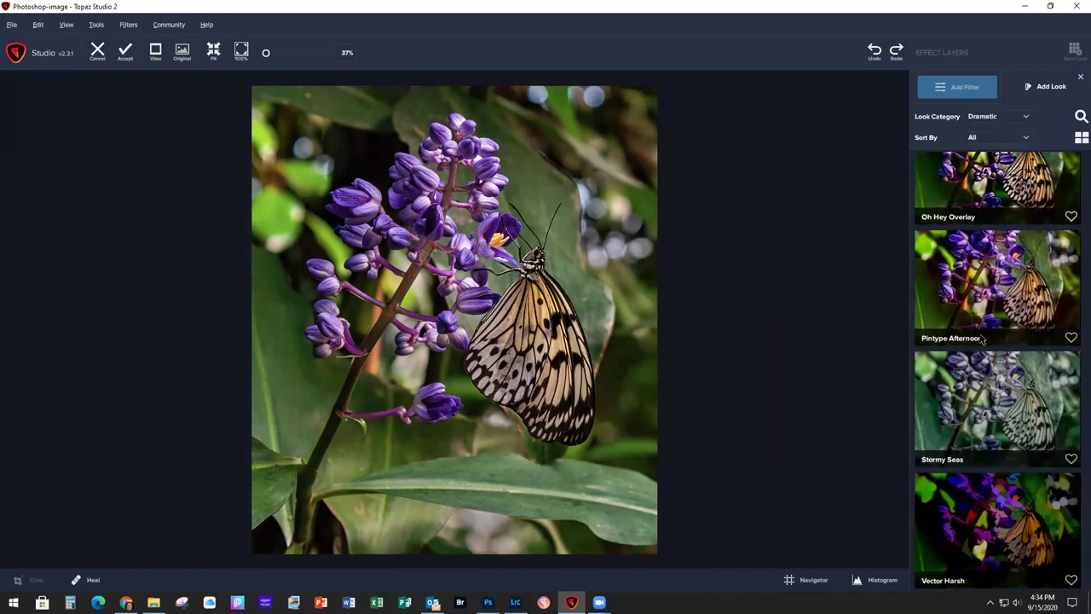
left_click(970, 276)
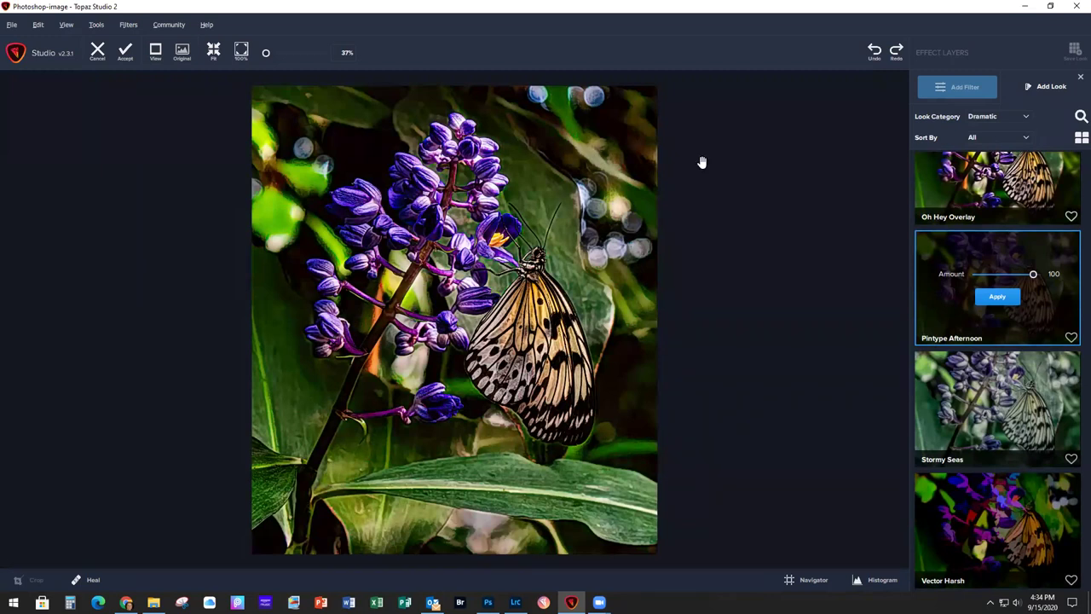
Switch to the Artistic looks and preview Edward Hopper on the photo
left_click(1011, 119)
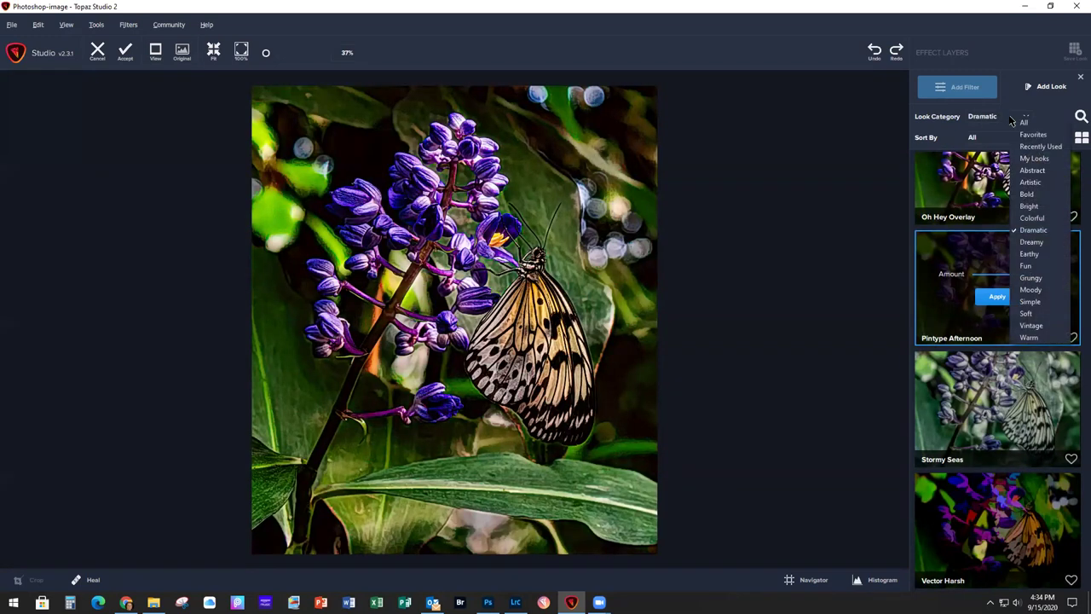
left_click(1031, 182)
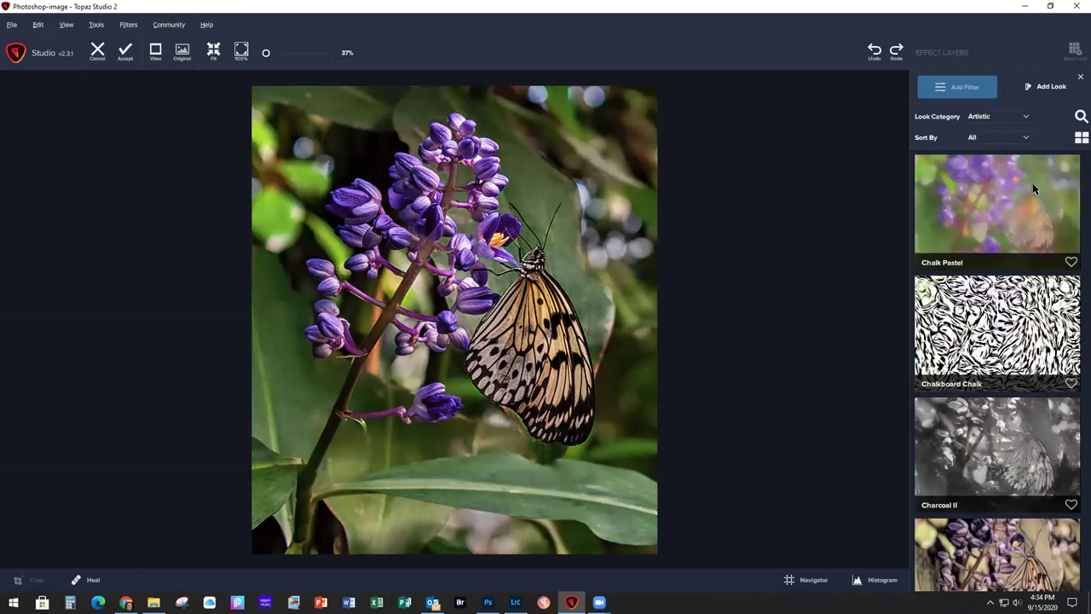
scroll(975, 314, "down", 5)
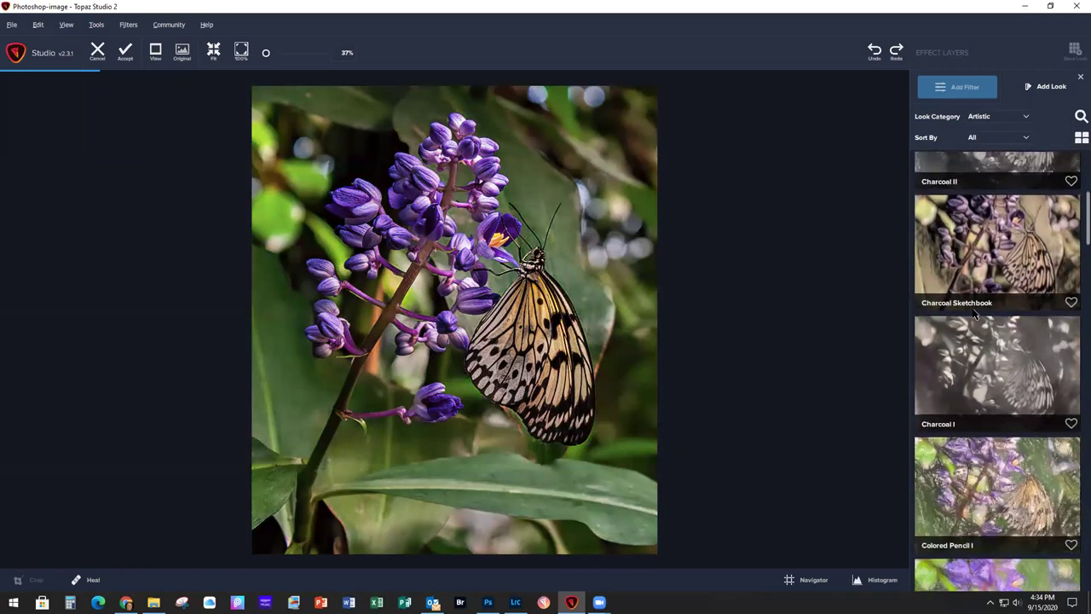
scroll(975, 315, "down", 4)
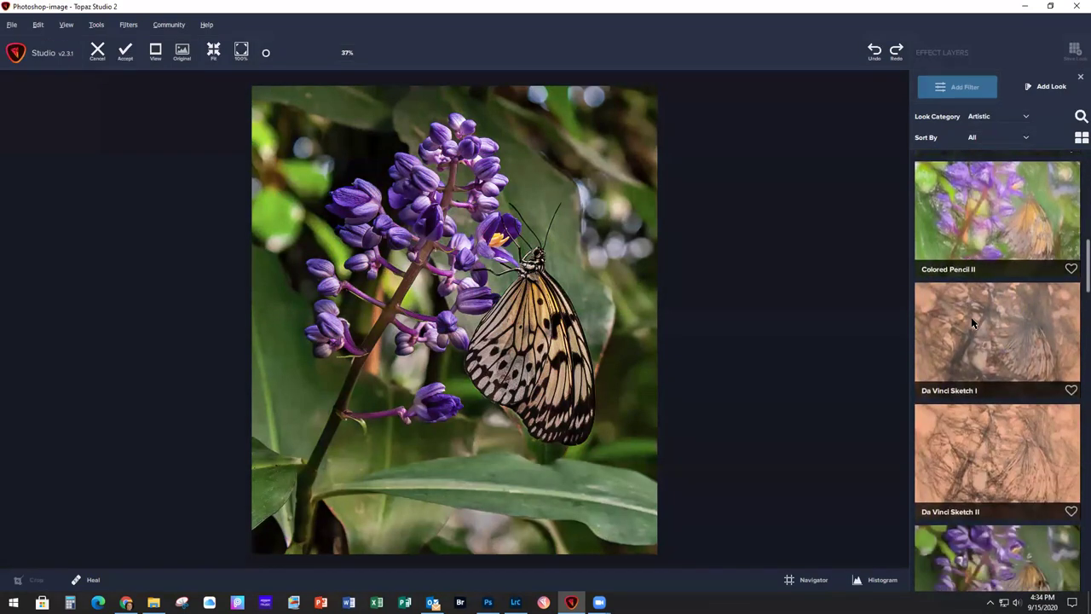
scroll(974, 322, "down", 5)
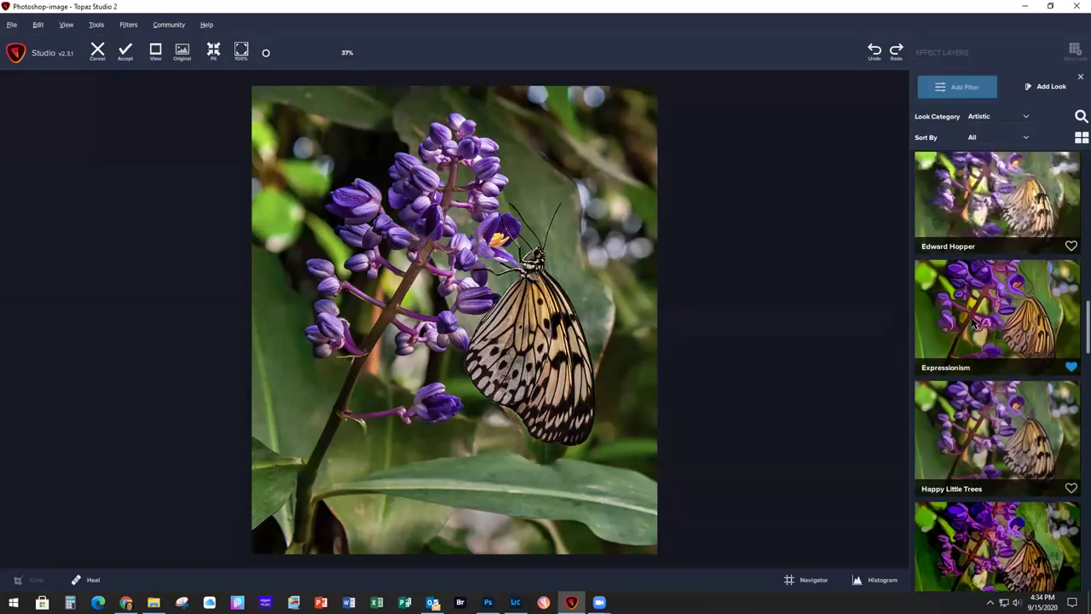
left_click(966, 247)
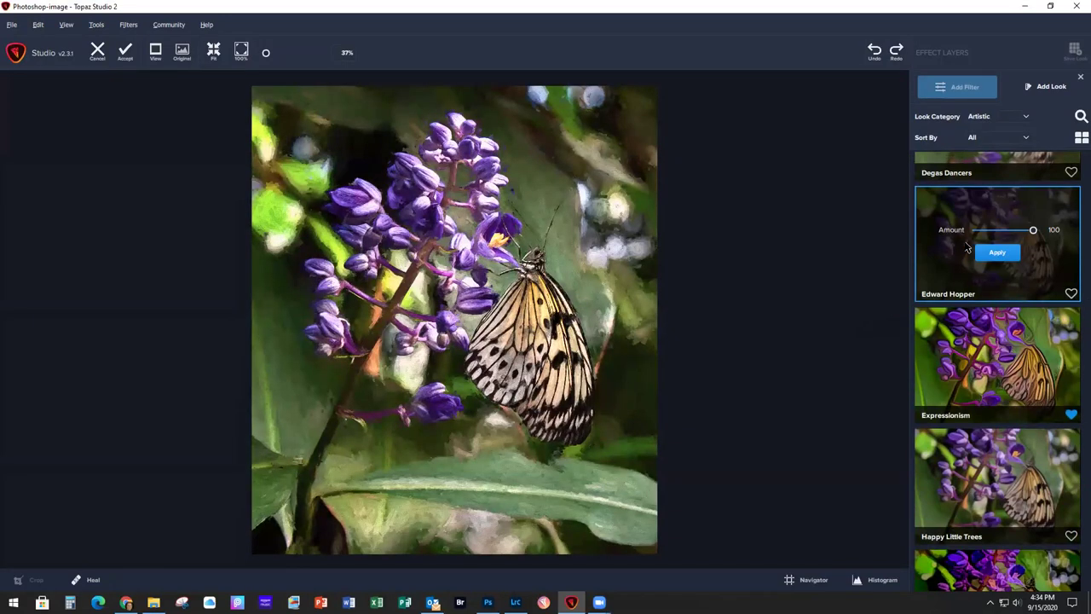
Preview the MI Impressionist look and the Van Gogh look from the Artistic category
scroll(966, 248, "down", 10)
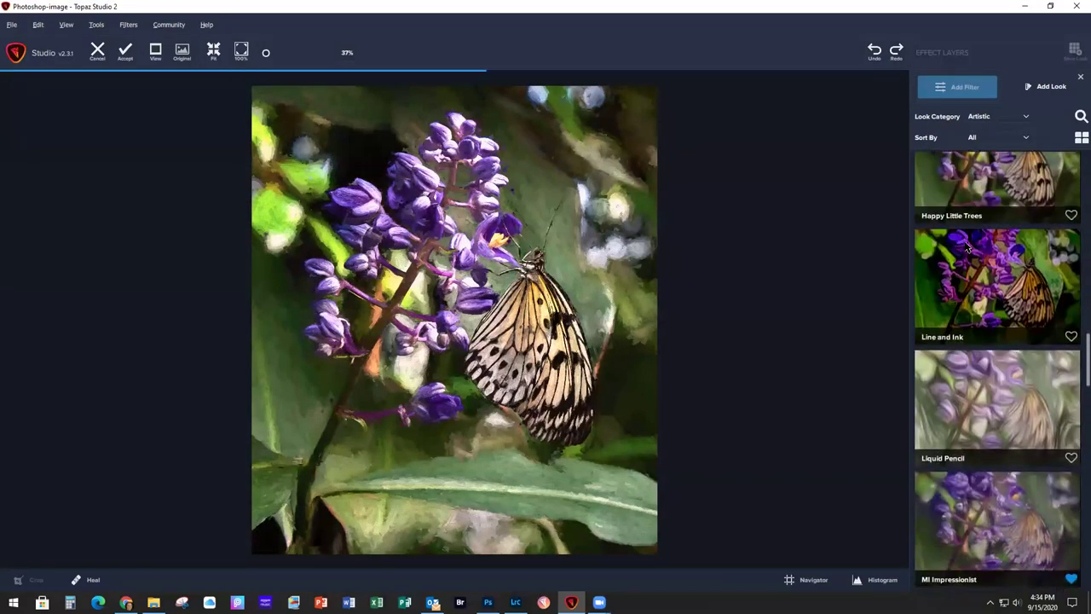
scroll(966, 247, "up", 1)
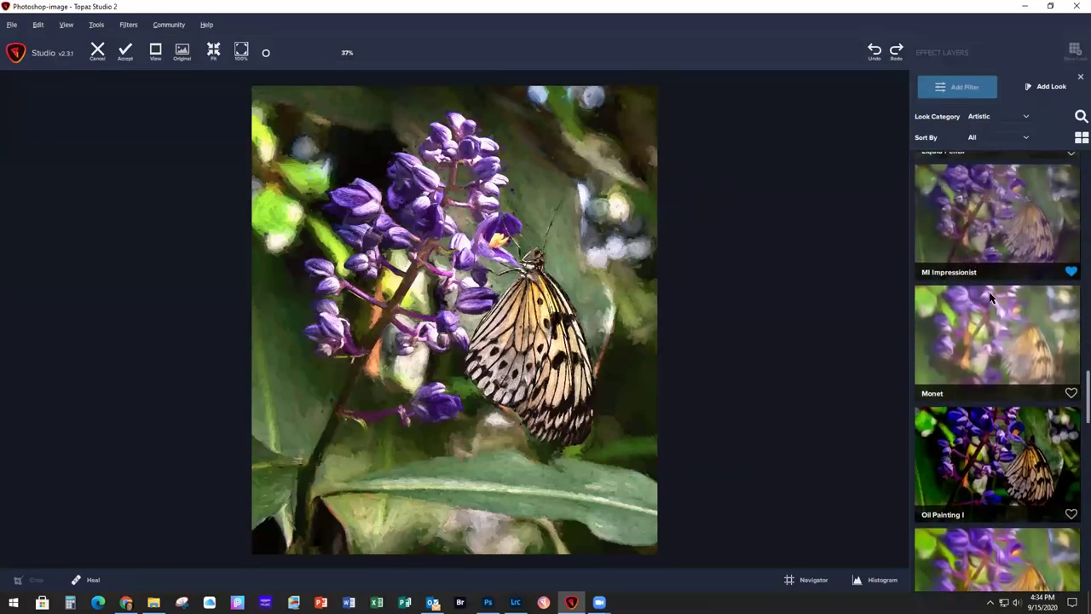
left_click(954, 208)
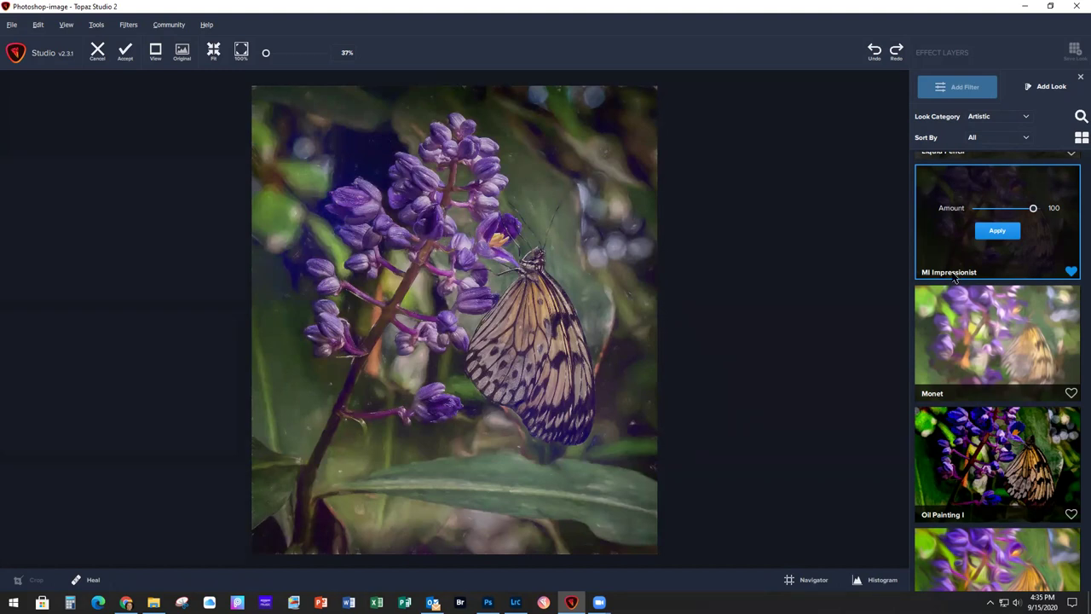
scroll(955, 333, "down", 10)
scroll(955, 341, "down", 5)
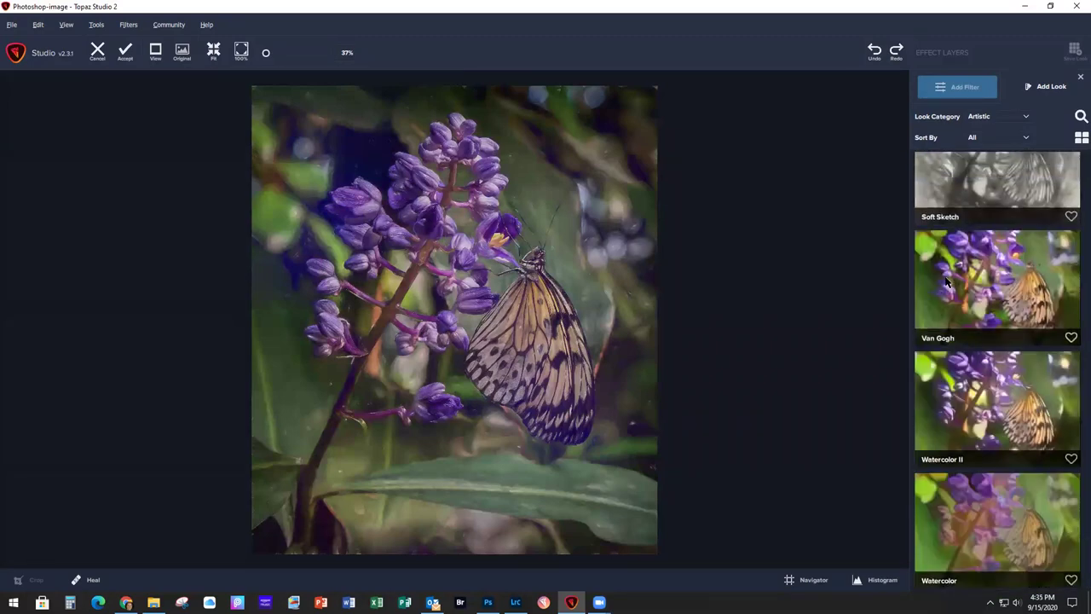
left_click(947, 285)
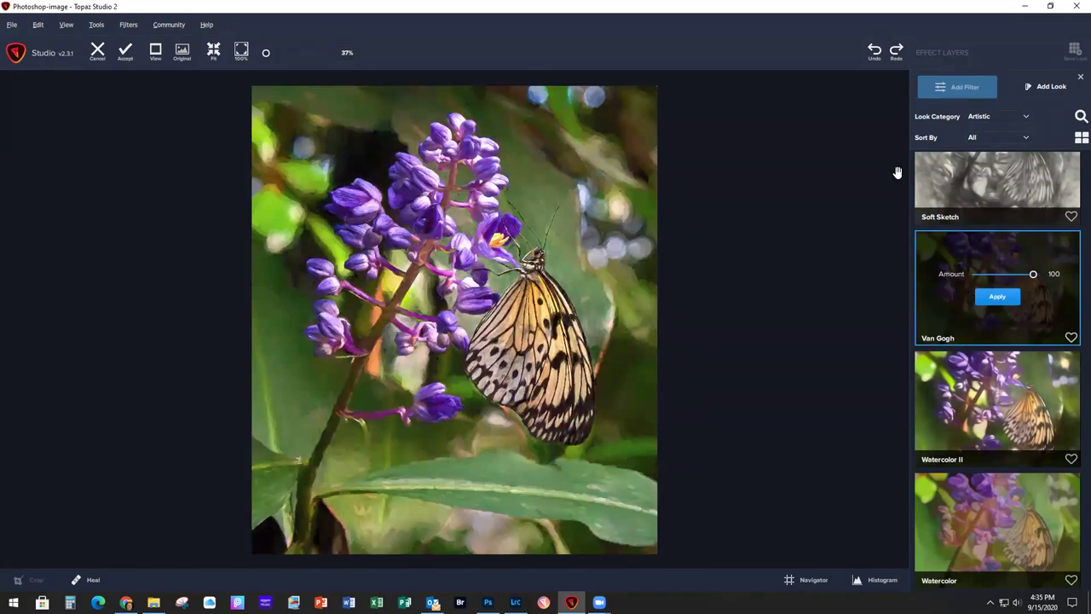
Apply the Dreamstrokes look from the Dreamy category with an amount of 100
left_click(1022, 117)
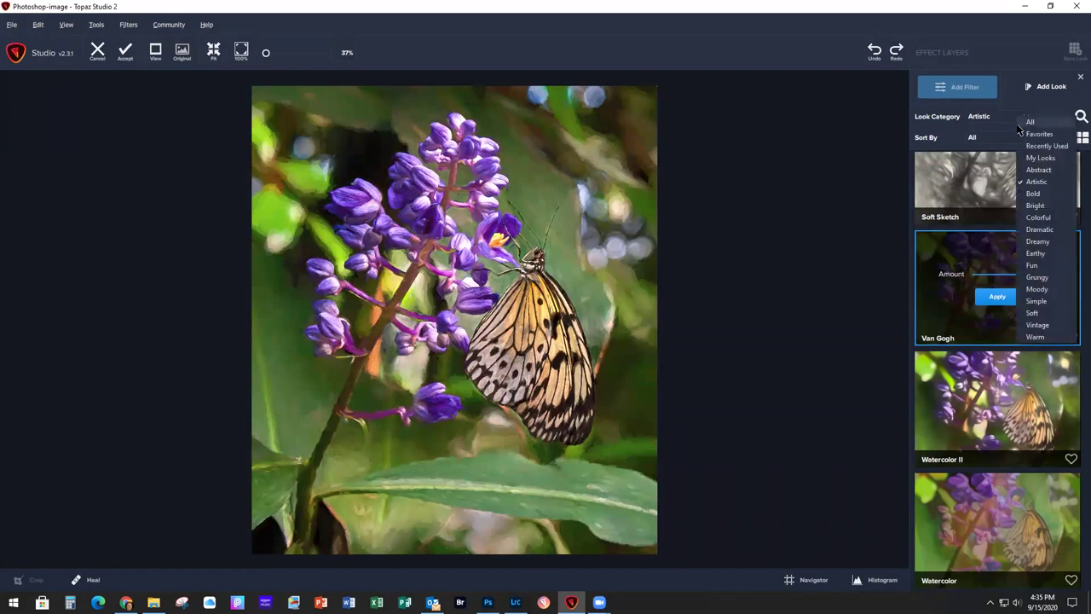
left_click(1035, 241)
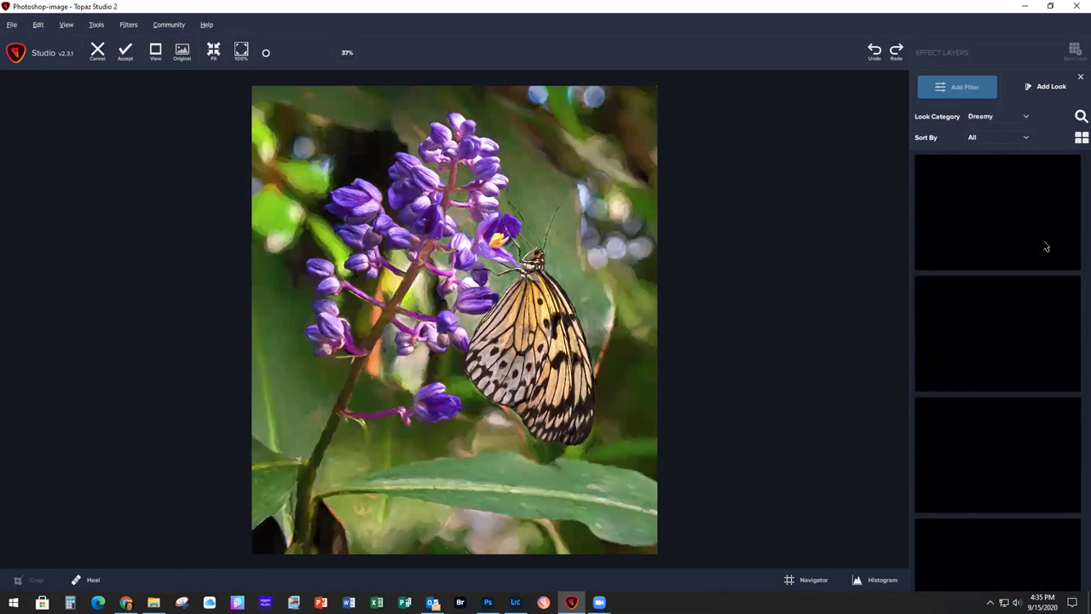
scroll(1014, 253, "down", 3)
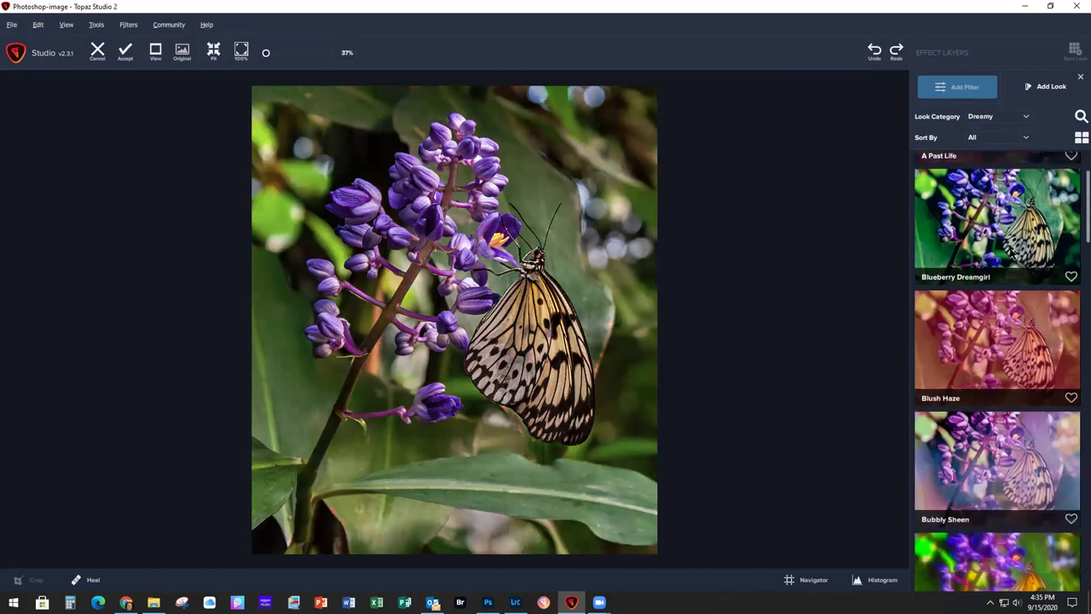
scroll(1013, 253, "down", 4)
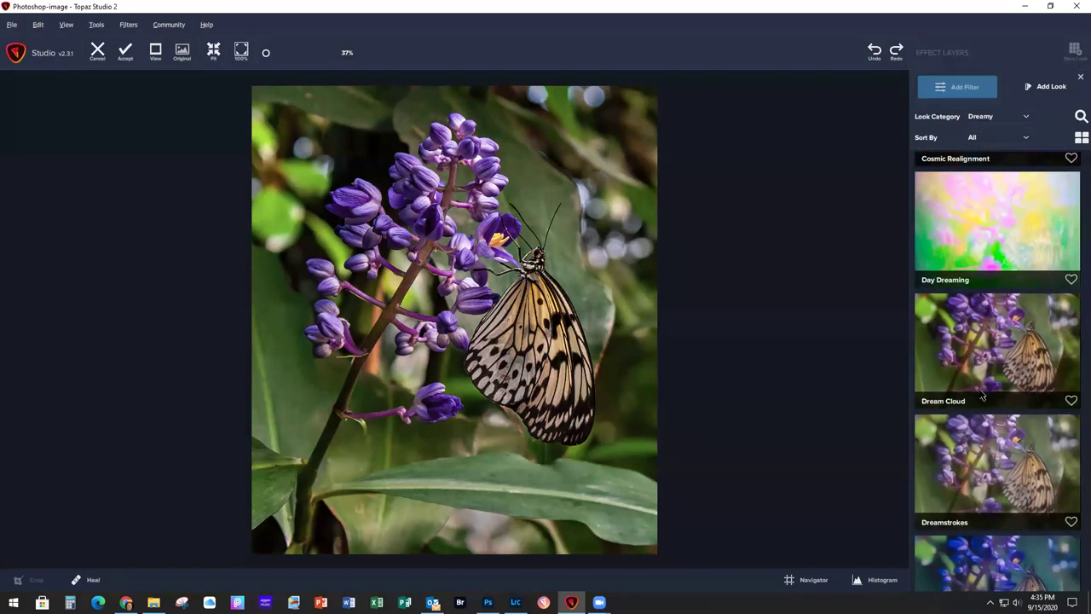
scroll(984, 395, "down", 1)
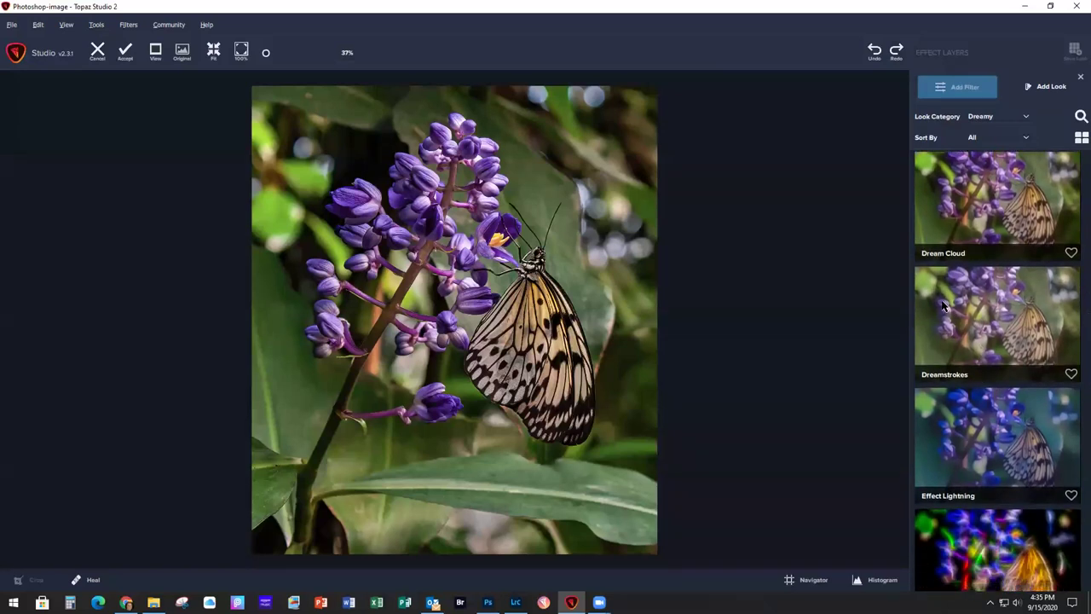
left_click(944, 305)
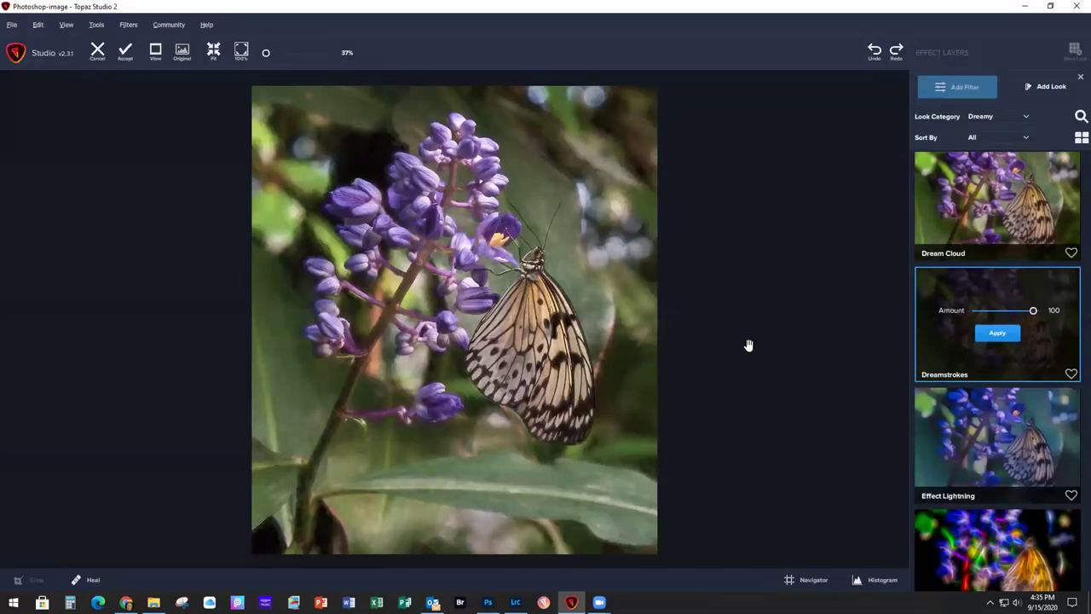
left_click(996, 334)
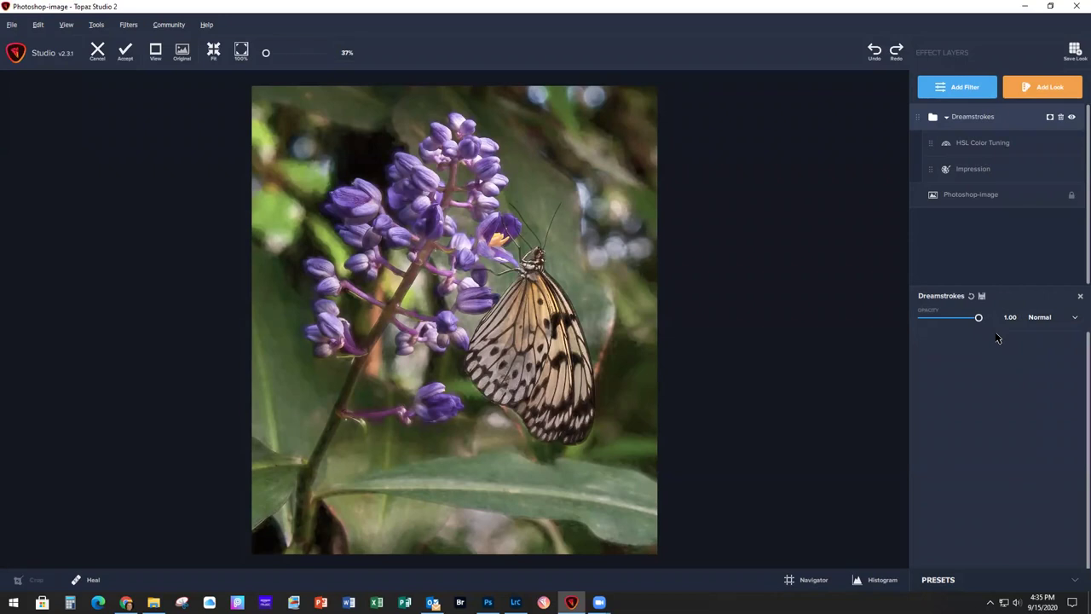
In the color settings of the Dreamstrokes Impression filter, increase the purple saturation and set the orange saturation to -0.51
left_click(1010, 173)
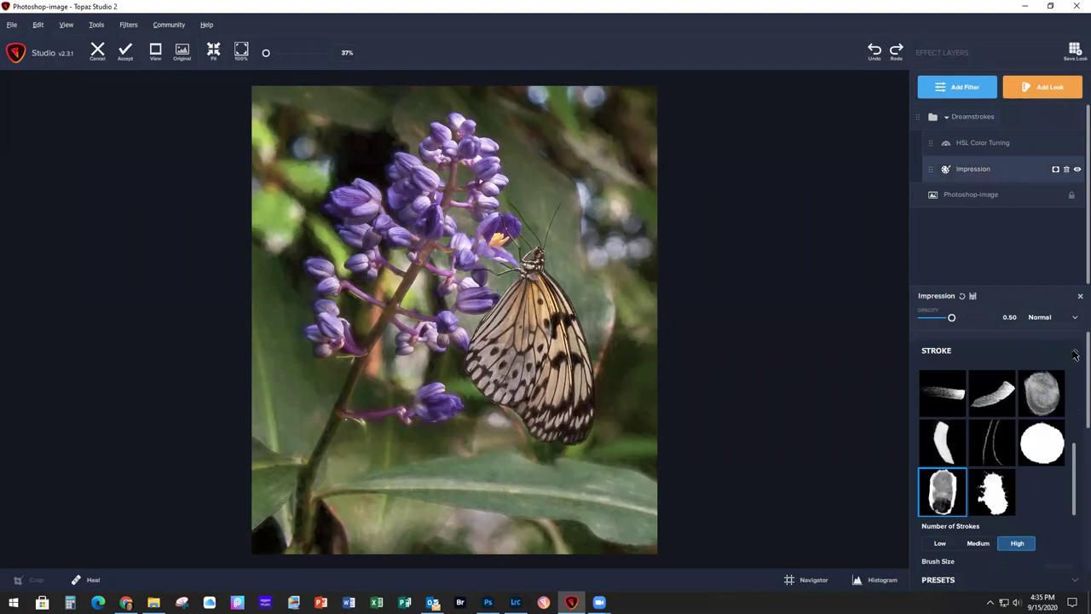
scroll(1075, 353, "down", 6)
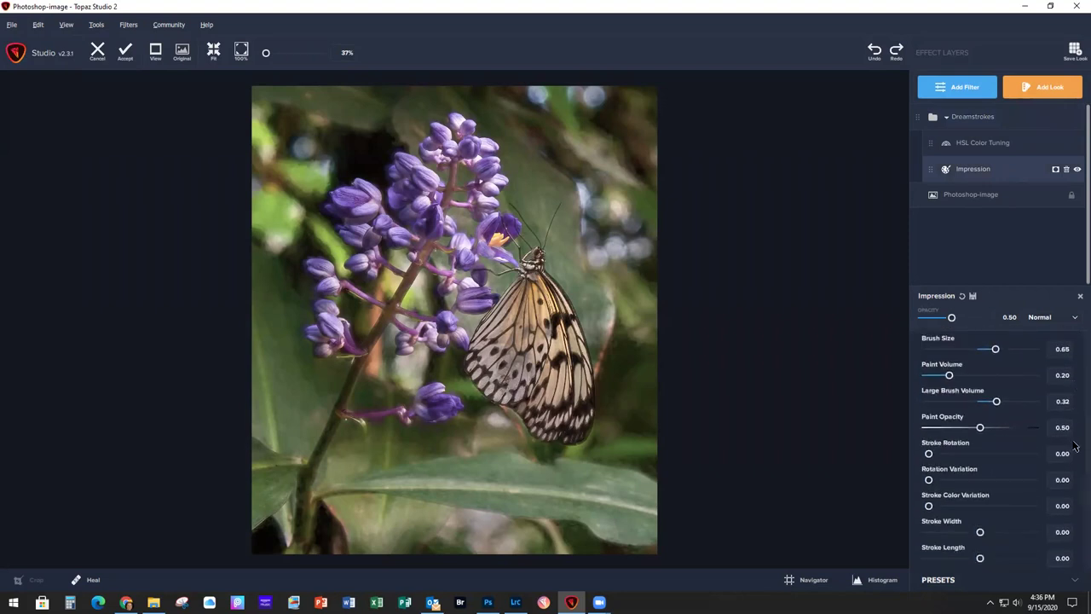
scroll(1075, 479, "down", 2)
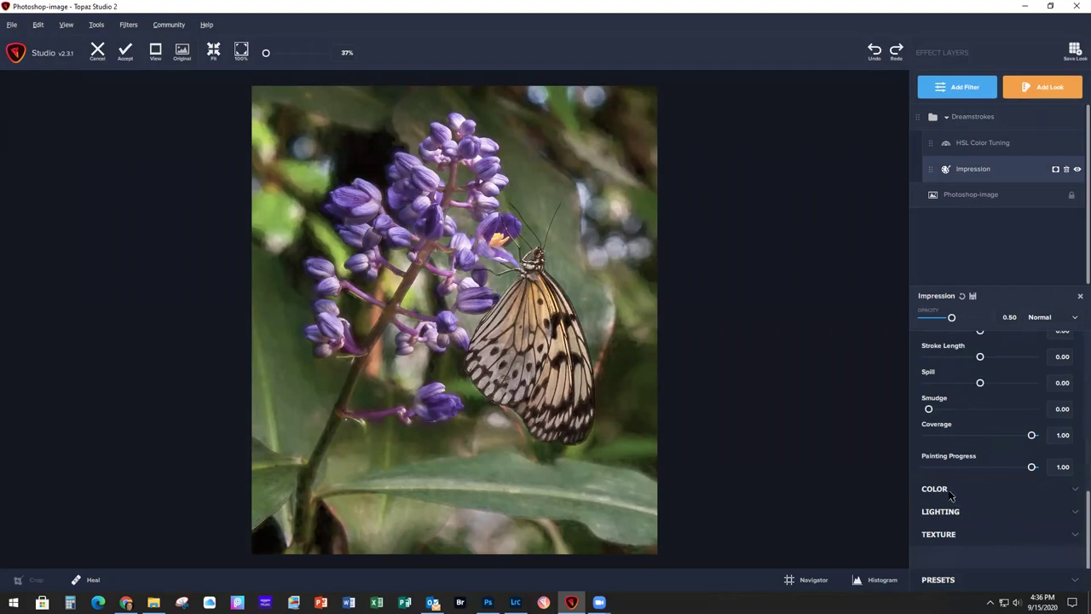
left_click(1076, 489)
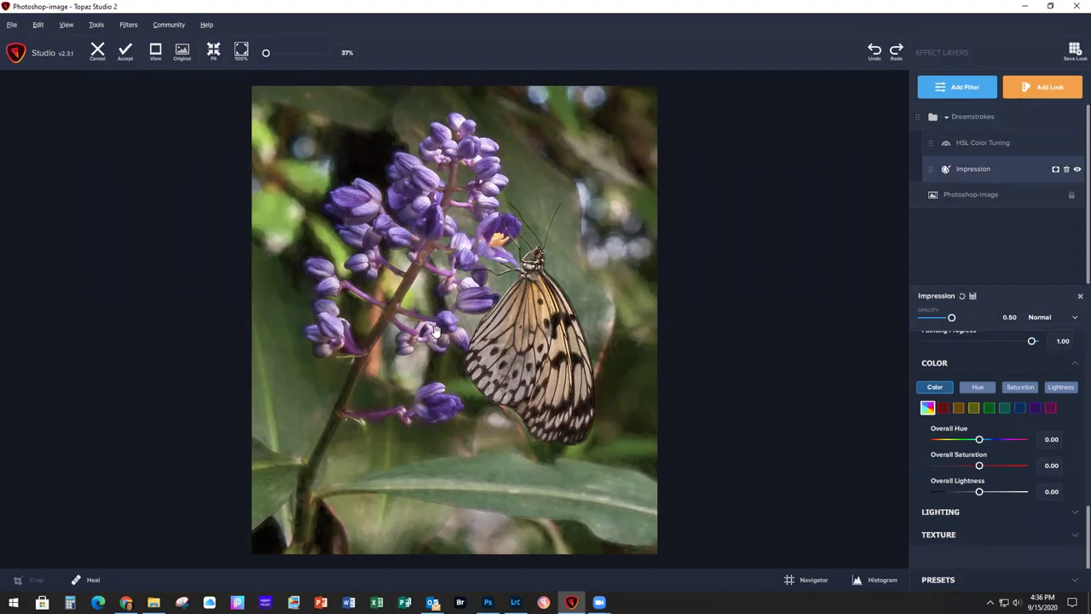
left_click(1037, 411)
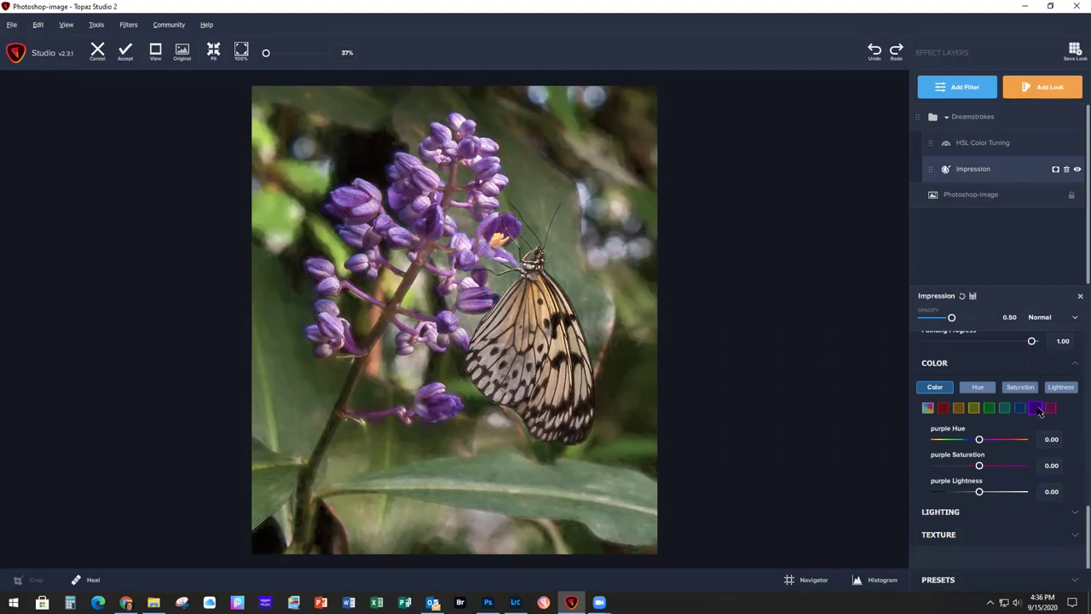
mouse_move(960, 411)
left_click_drag(979, 467, 1001, 468)
left_click(960, 409)
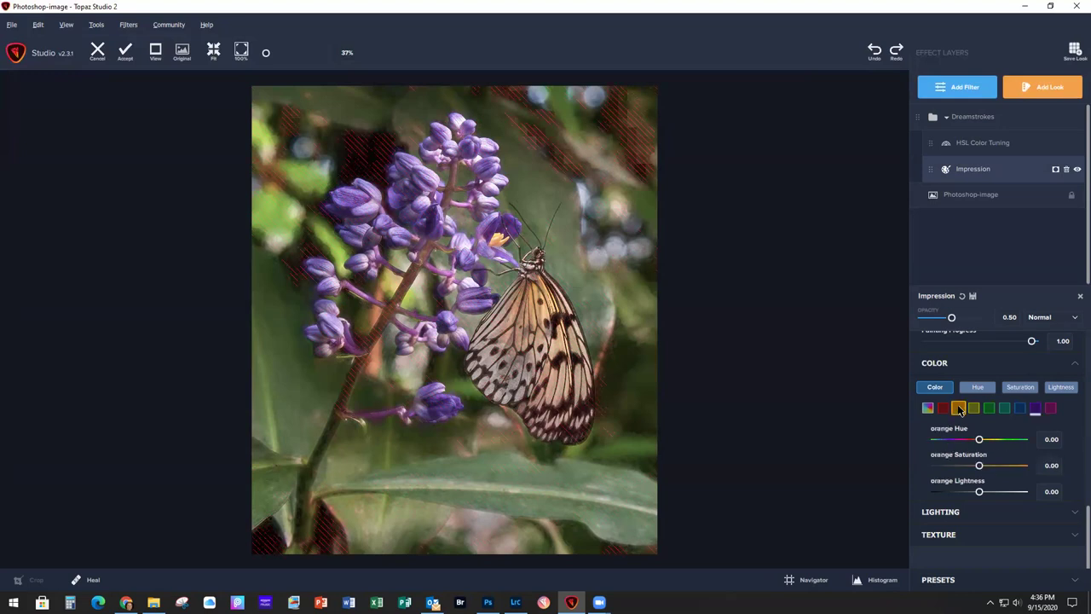
left_click_drag(980, 467, 960, 471)
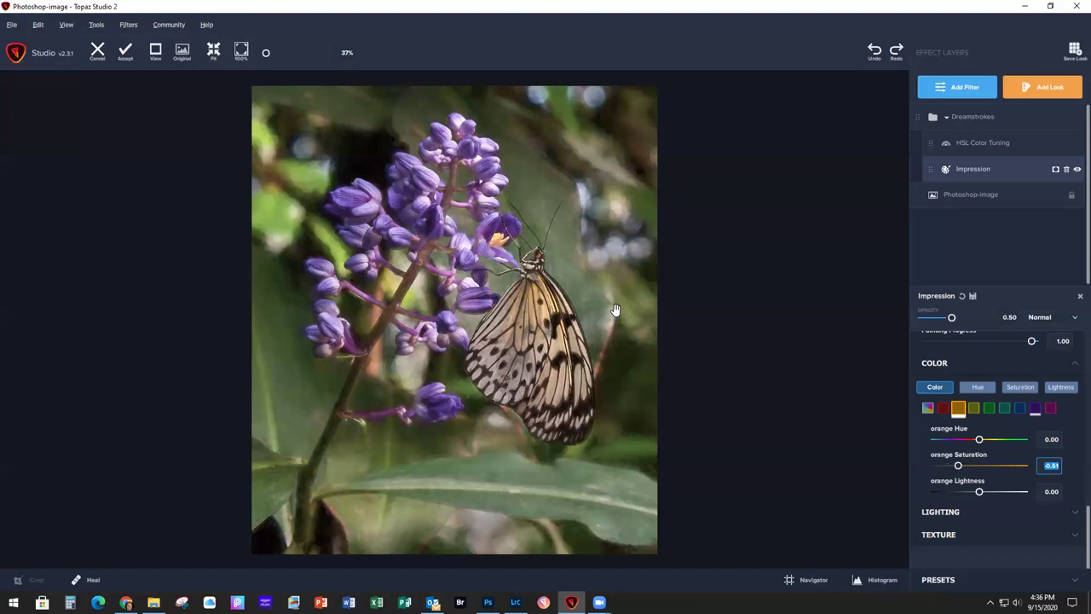
In the Impression filter, slightly raise the blue saturation and set the lighting to brightness -0.09 and highlight -0.30
left_click(1020, 409)
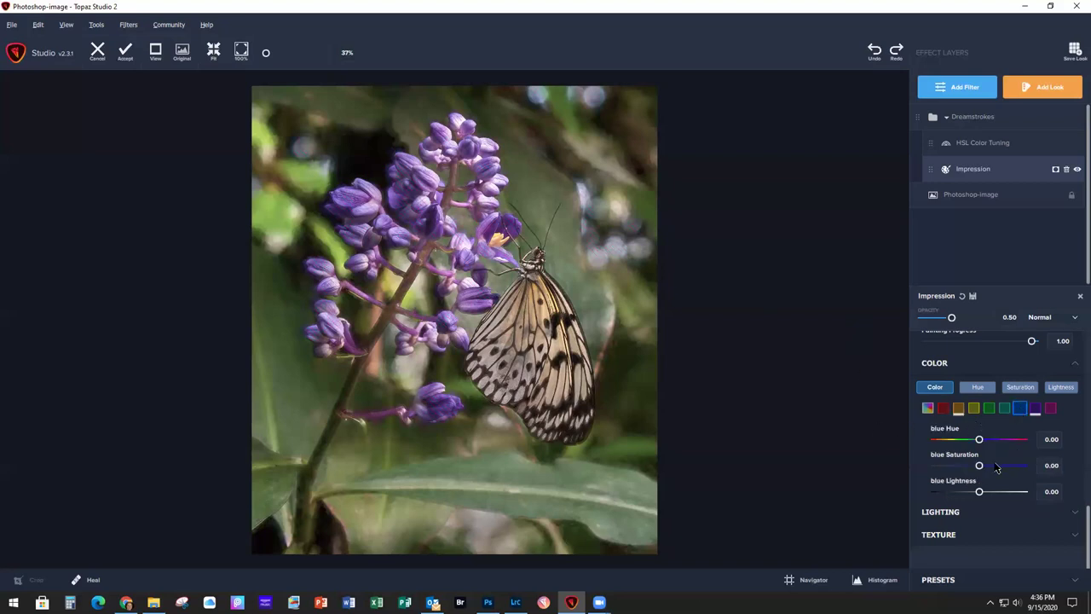
left_click_drag(980, 465, 989, 466)
left_click(1042, 516)
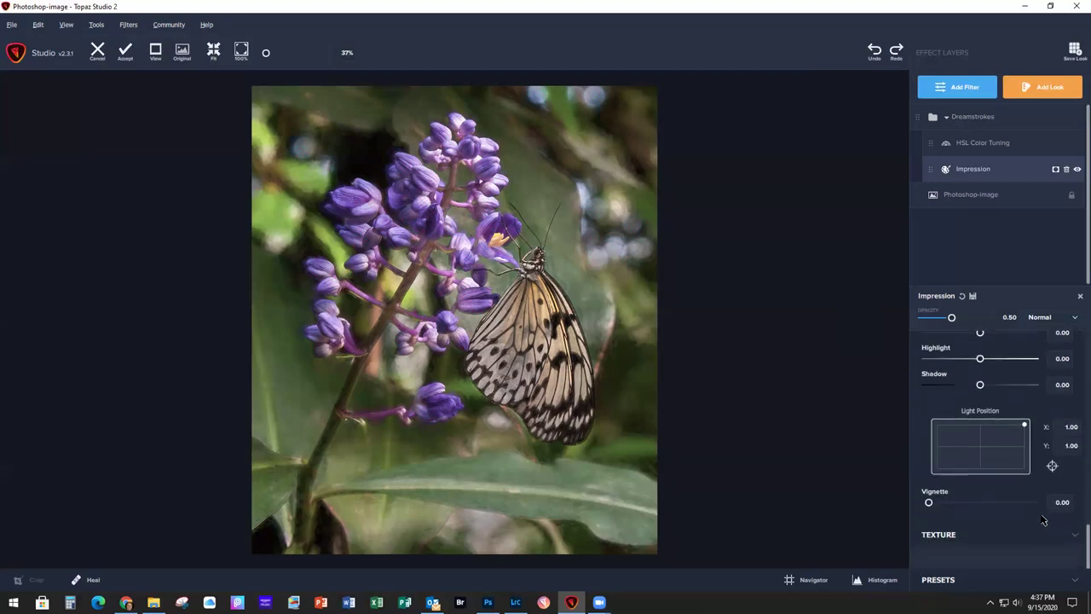
scroll(1042, 519, "up", 2)
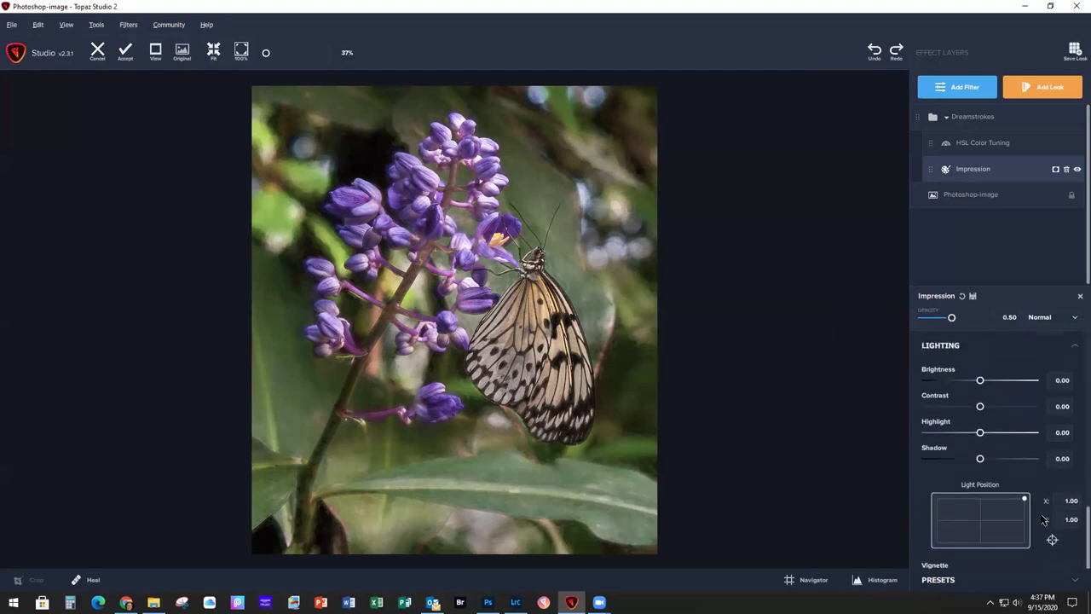
left_click_drag(981, 383, 977, 384)
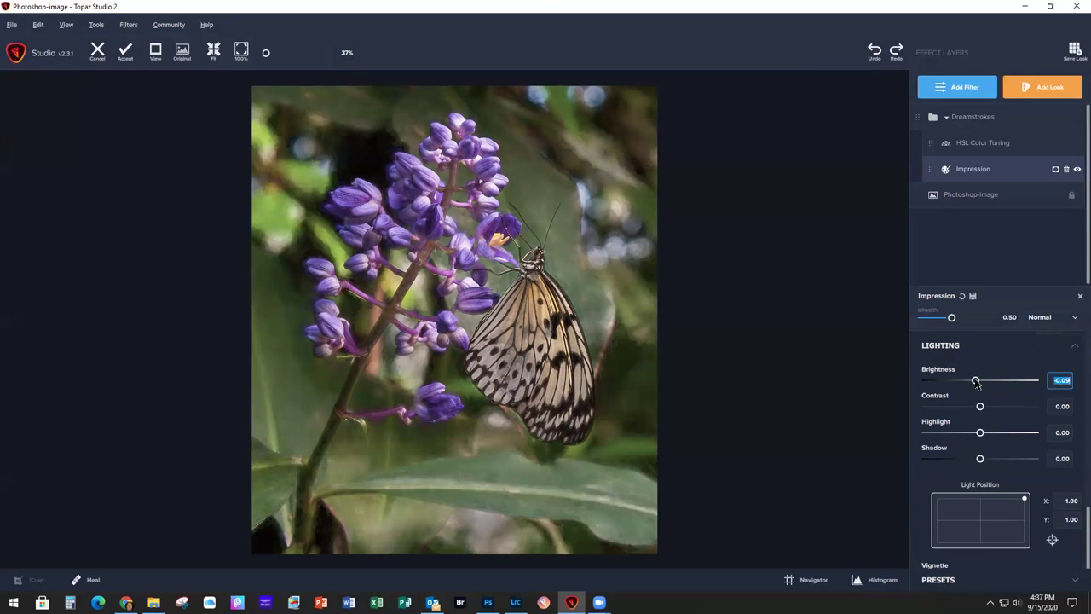
left_click(981, 433)
left_click_drag(981, 433, 967, 439)
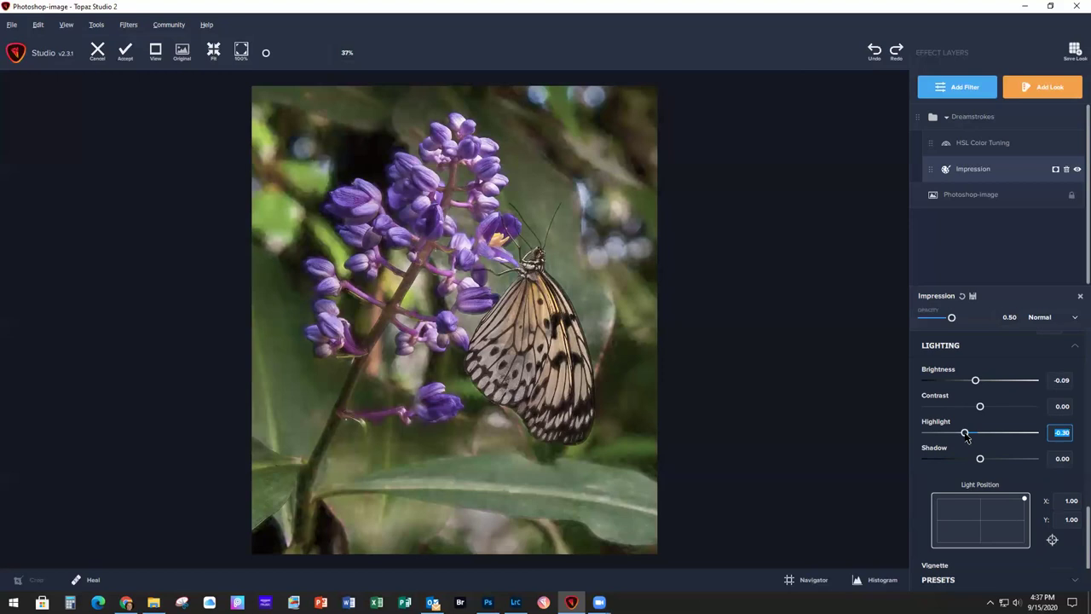
left_click(1079, 298)
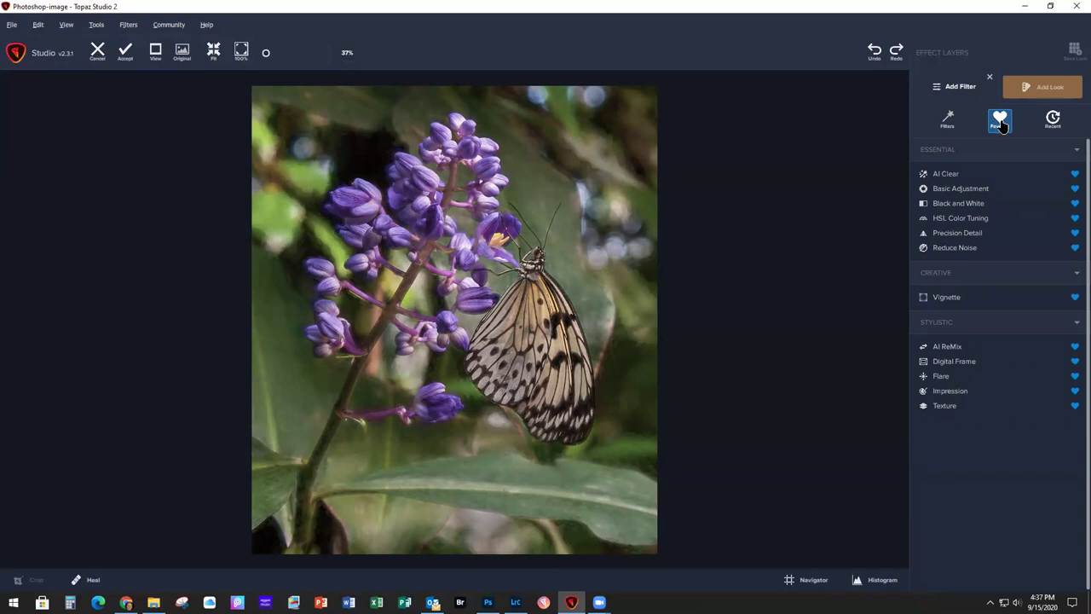
Add a Texture filter from the favorite filters and show the textures of the Meredith Images category
left_click(946, 120)
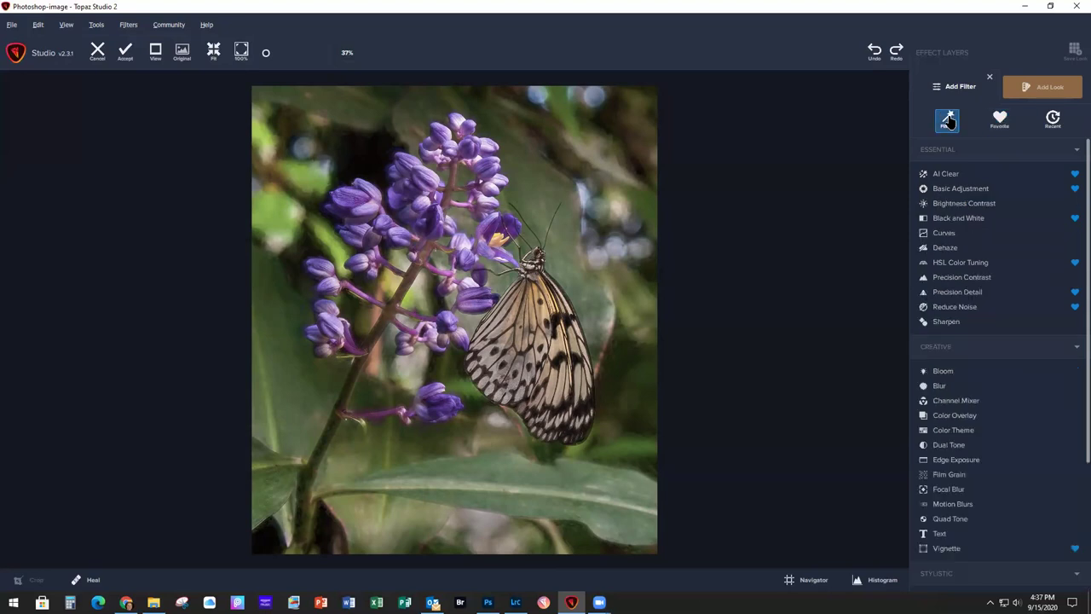
left_click(1000, 120)
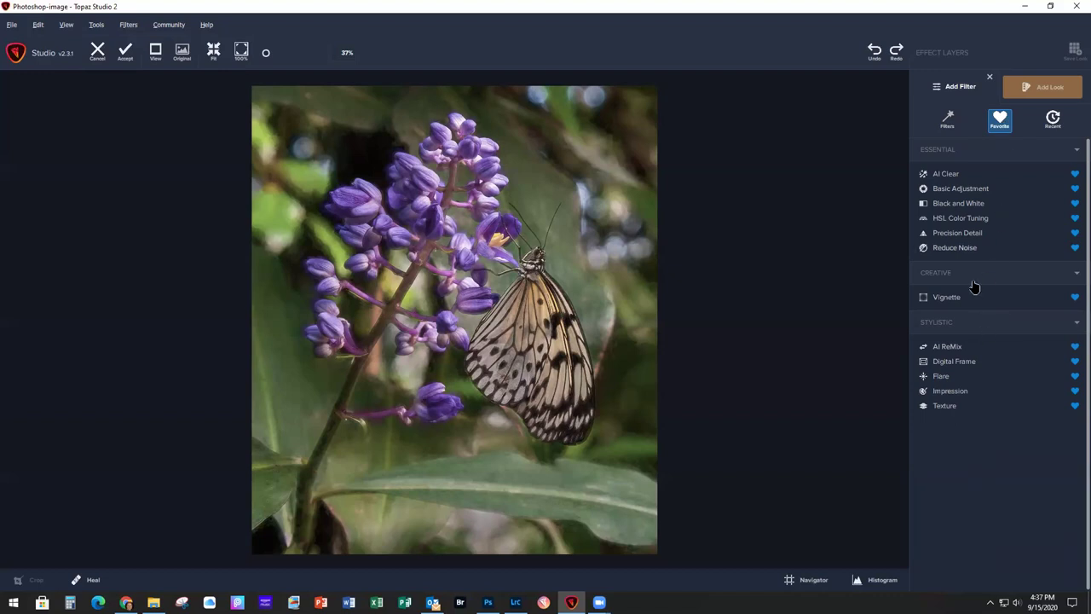
left_click(949, 409)
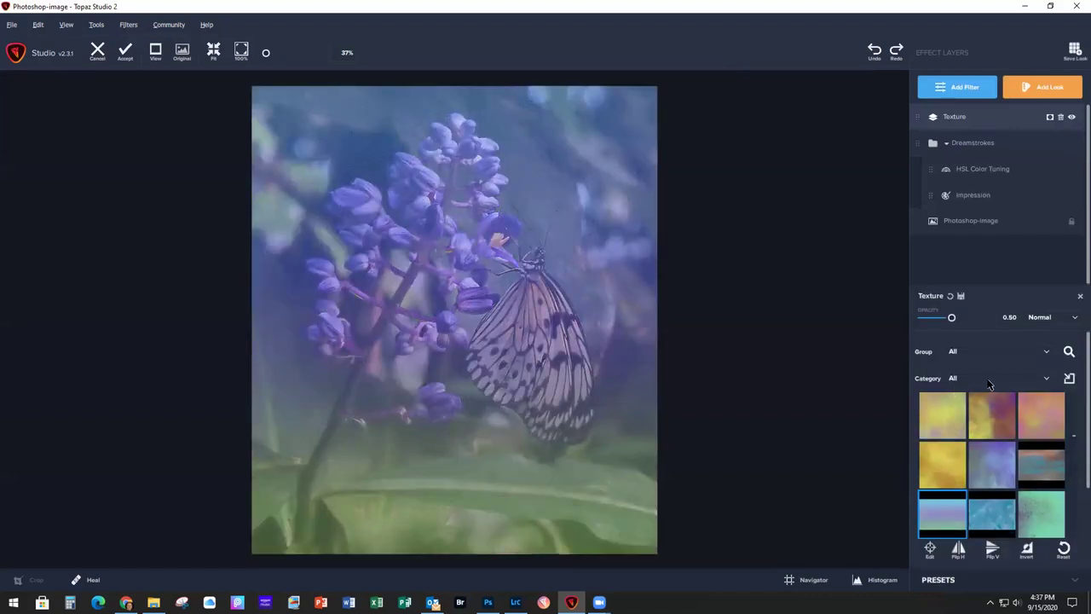
left_click(990, 382)
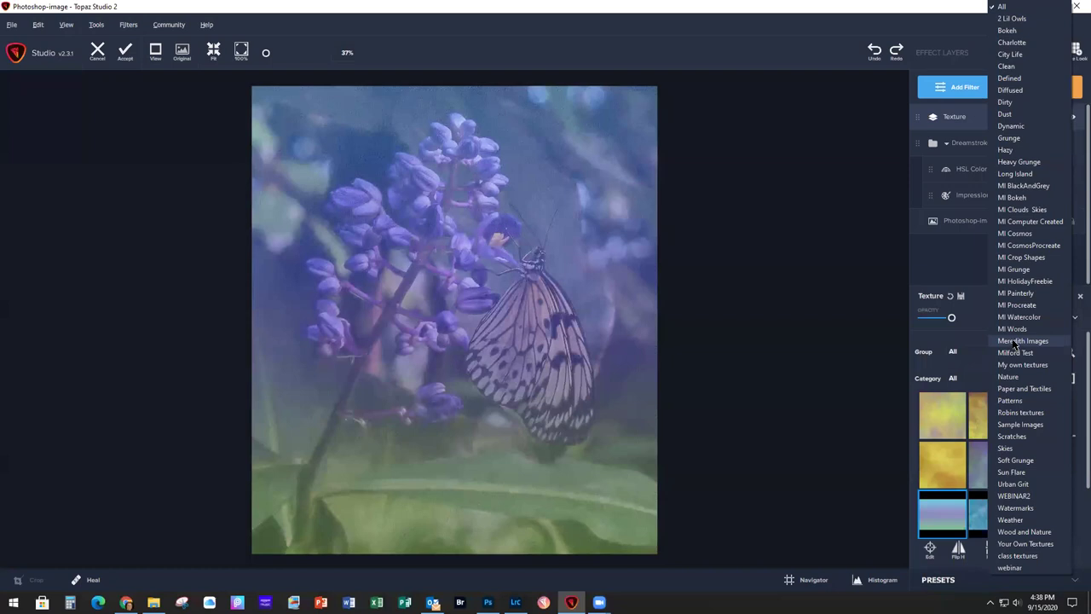
left_click(1014, 341)
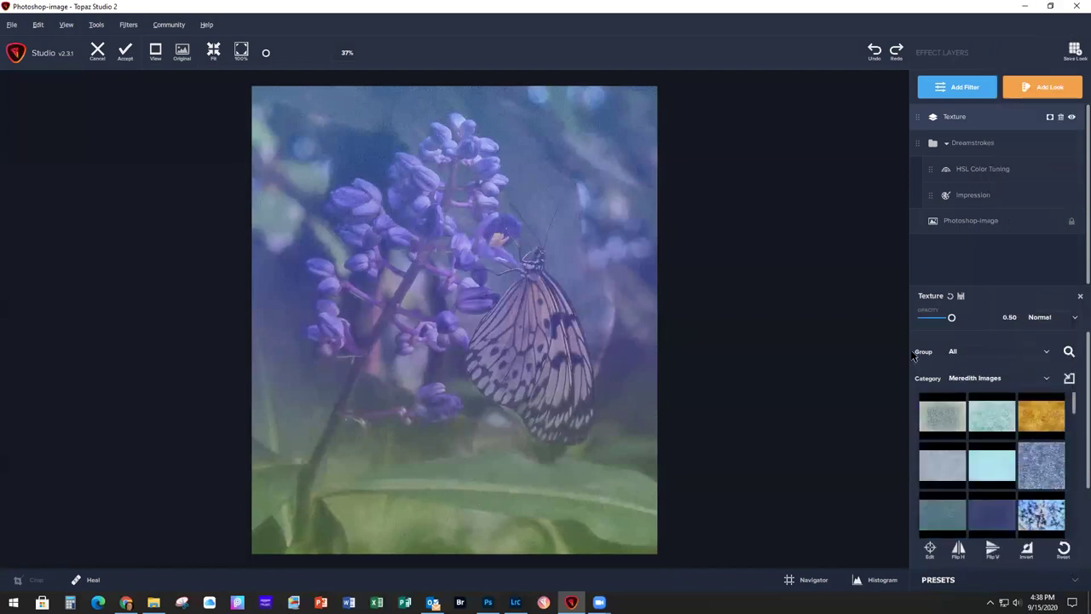
Create a new texture category named "Your Own Textures 2" in the texture manager
left_click(1070, 379)
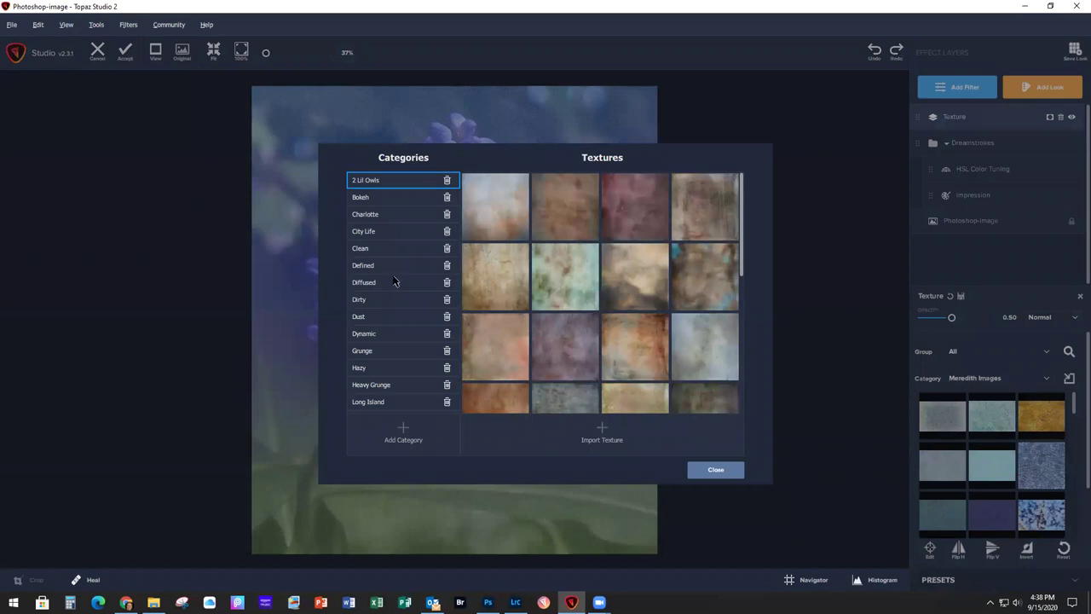
scroll(392, 400, "down", 4)
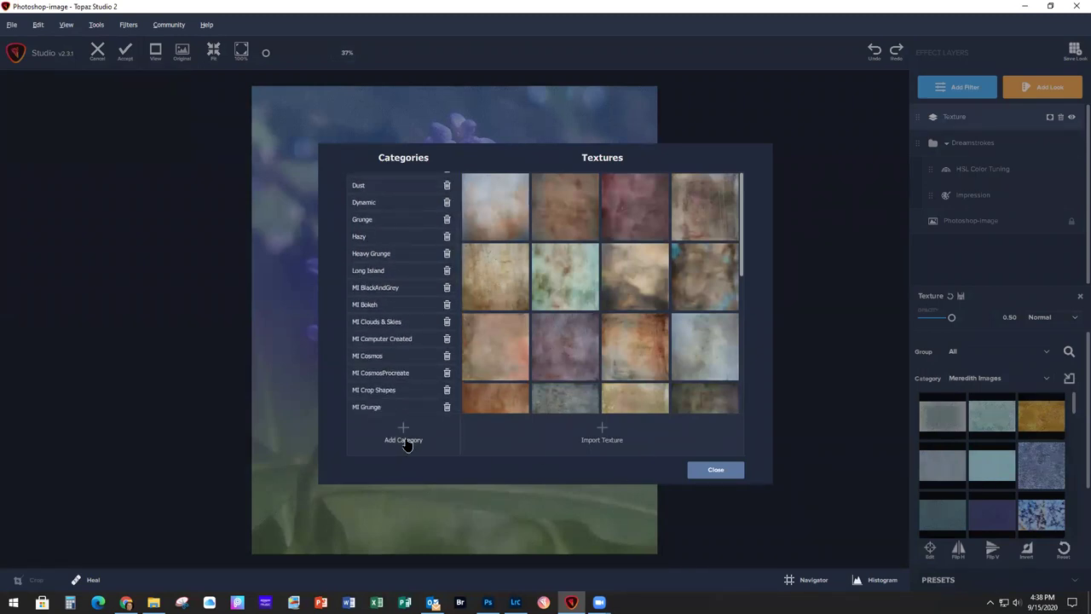
left_click(403, 430)
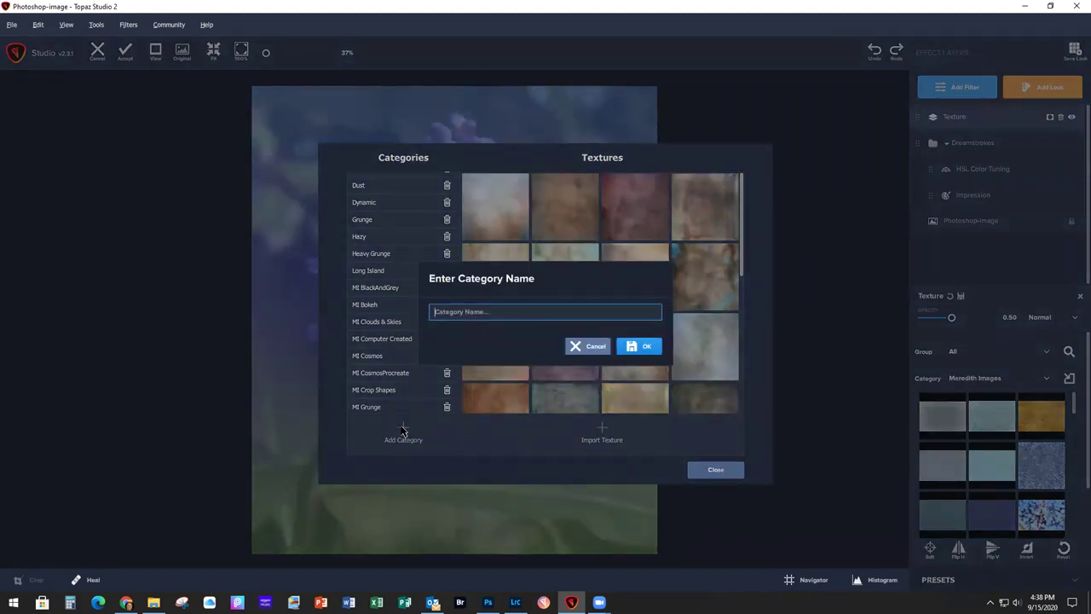
type("Your Own Textures")
left_click(645, 347)
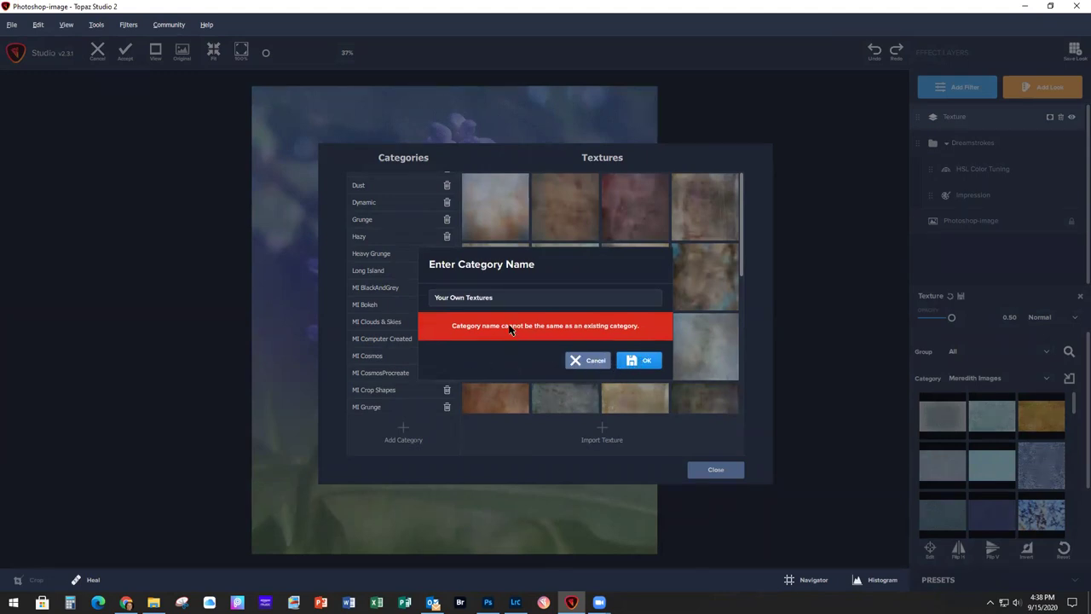
left_click(508, 295)
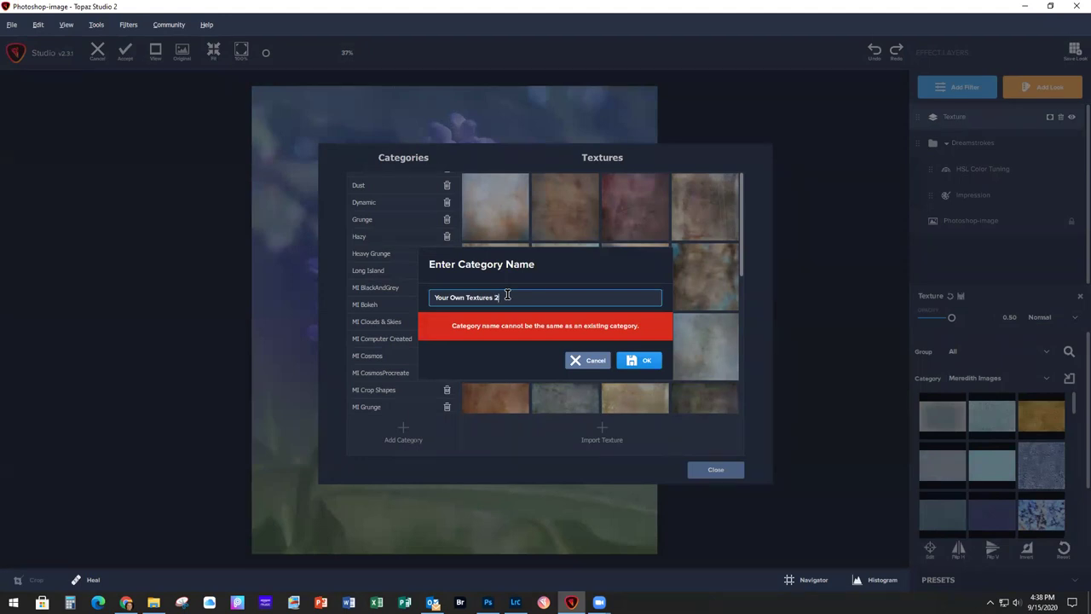
left_click(639, 363)
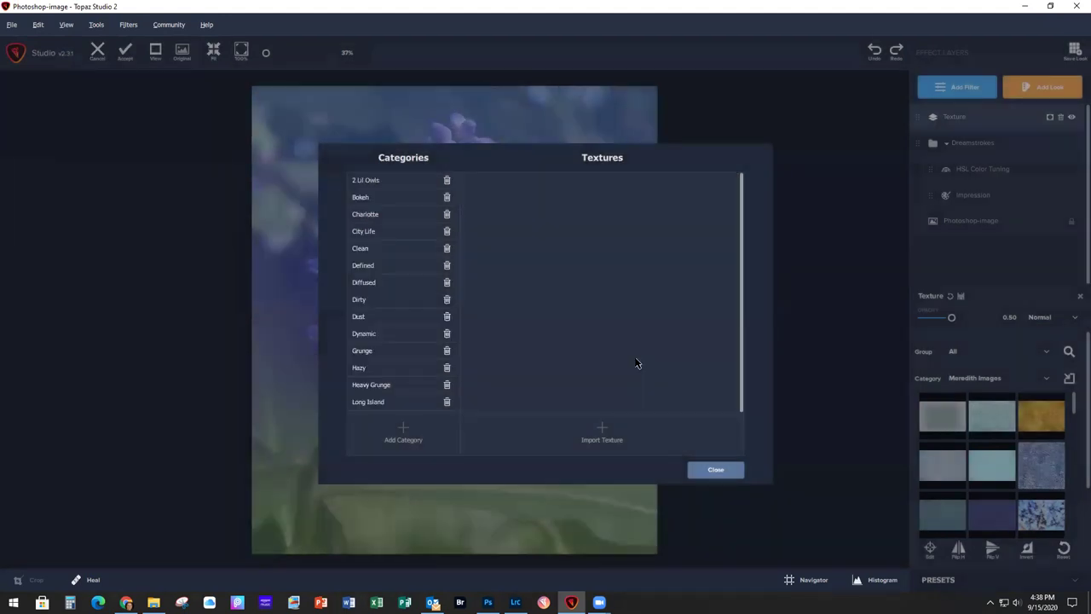
Import 3B-Flypaper Masque.jpg, 3C-Flypaper Alice.jpg and 3D-Flypaper Danielli.jpg into the Your Own Textures 2 category, browsing the files as extra large icons
scroll(375, 339, "down", 10)
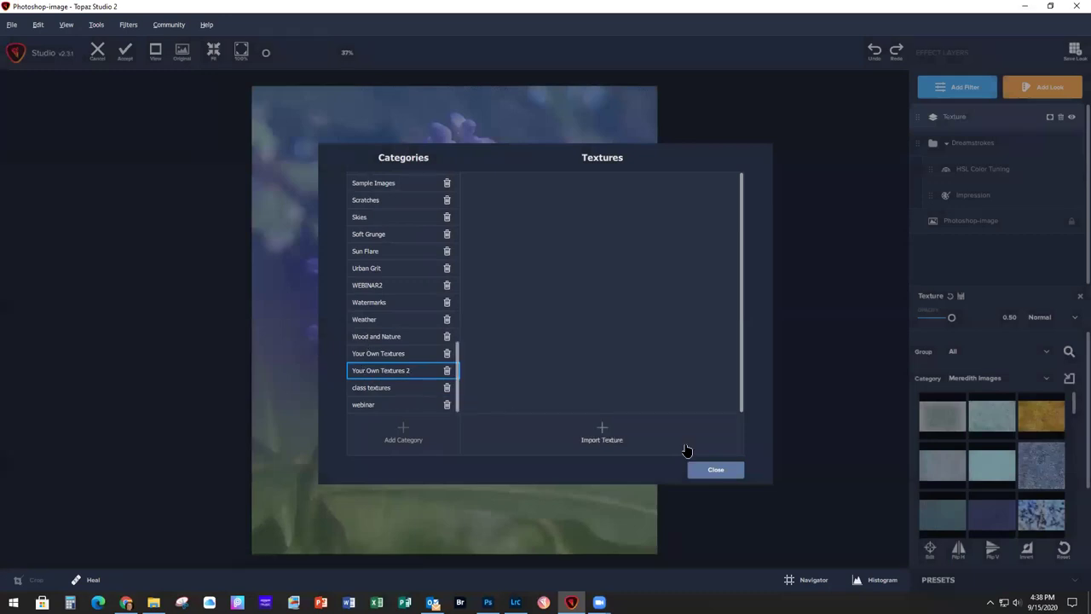
left_click(603, 429)
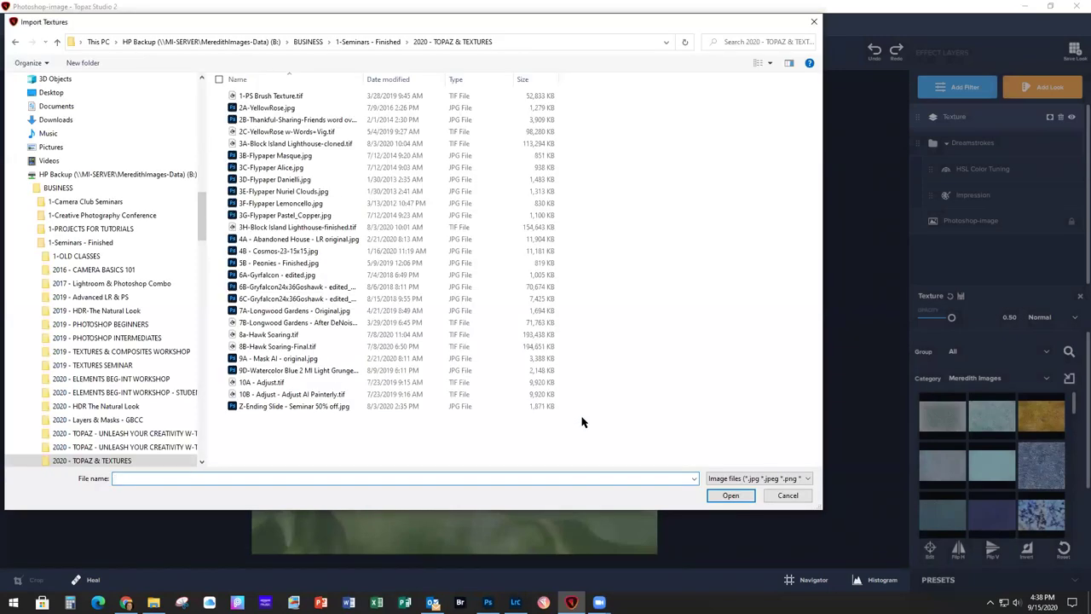
left_click(770, 63)
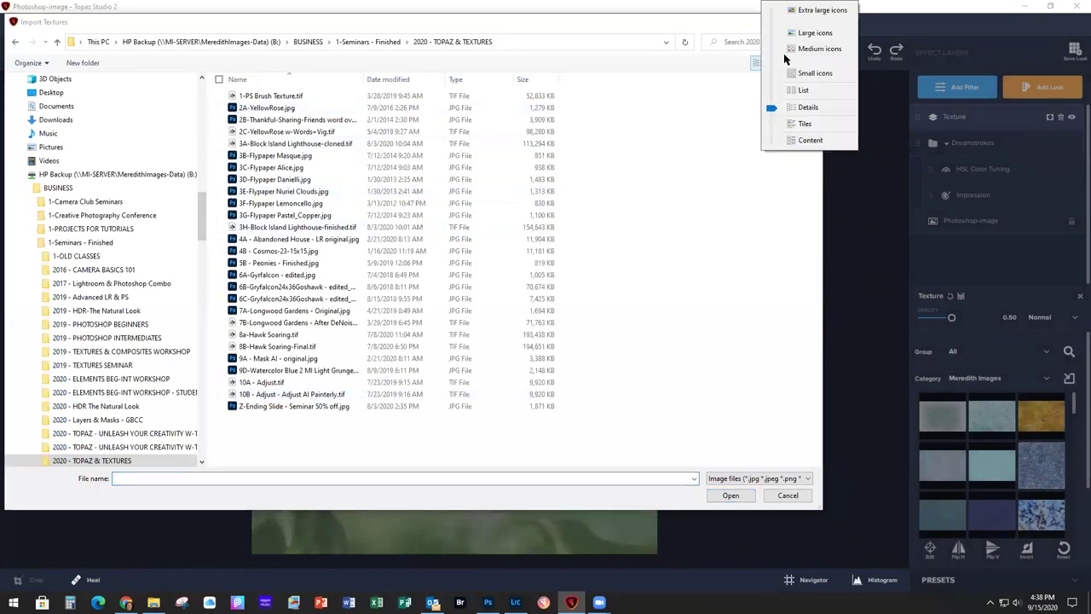
left_click(810, 15)
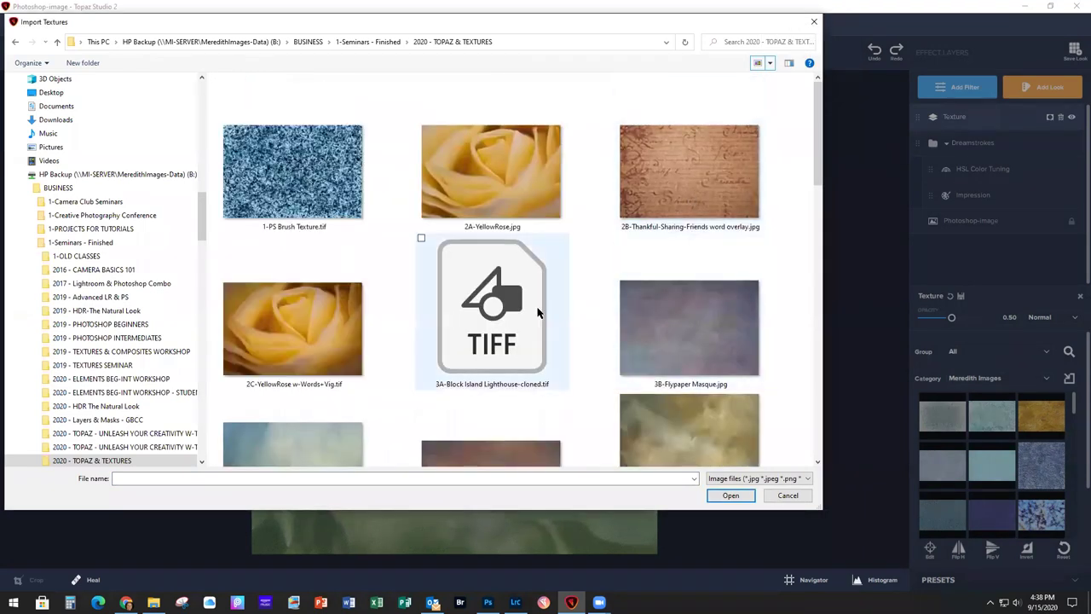
scroll(701, 383, "down", 1)
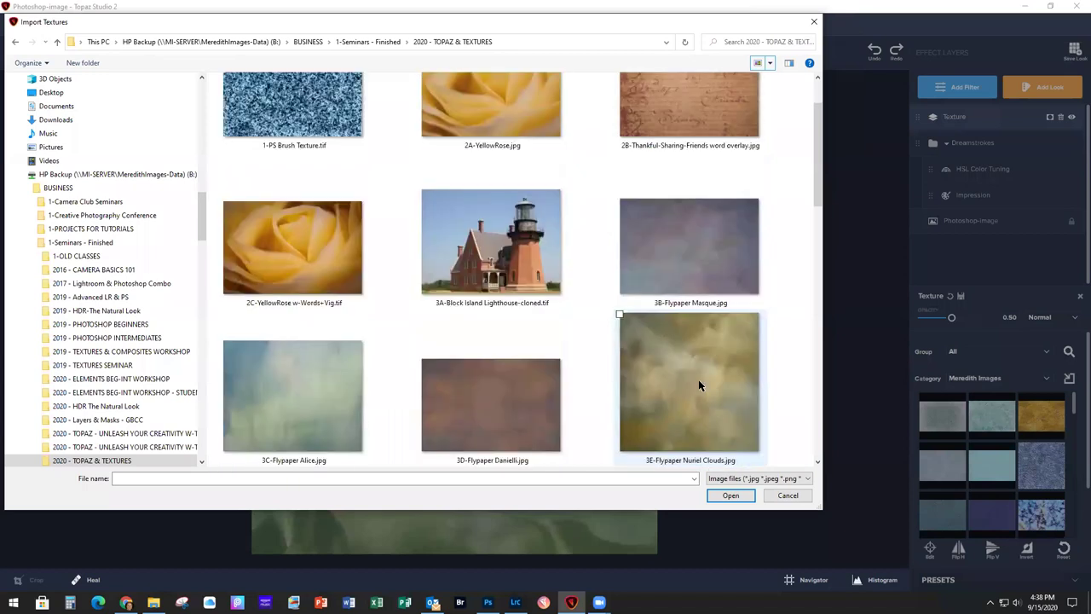
left_click(664, 253)
left_click(324, 400, "ctrl")
left_click(500, 417, "ctrl")
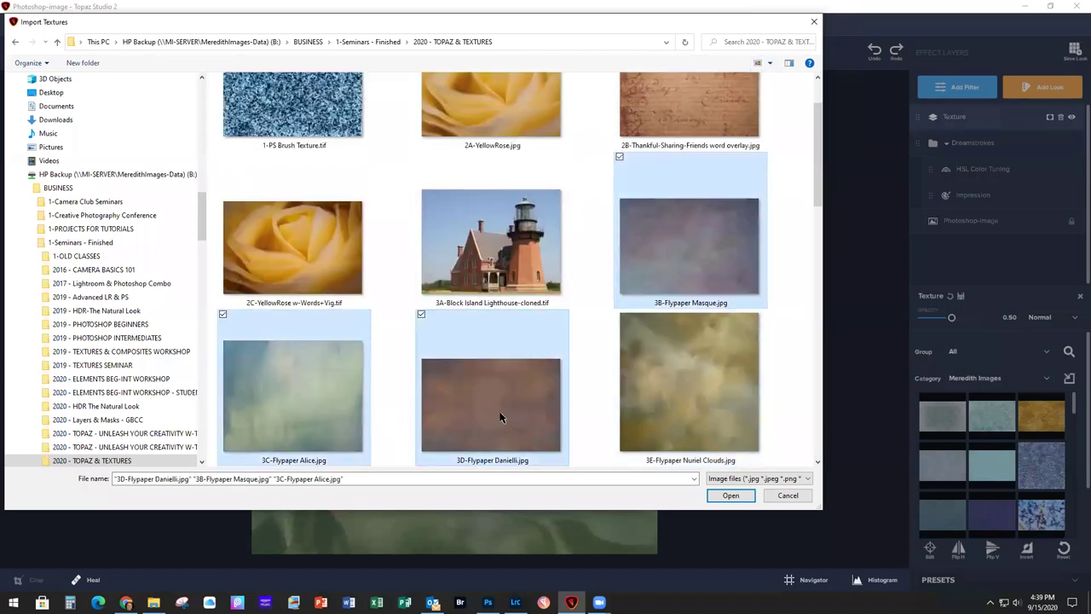
left_click(730, 496)
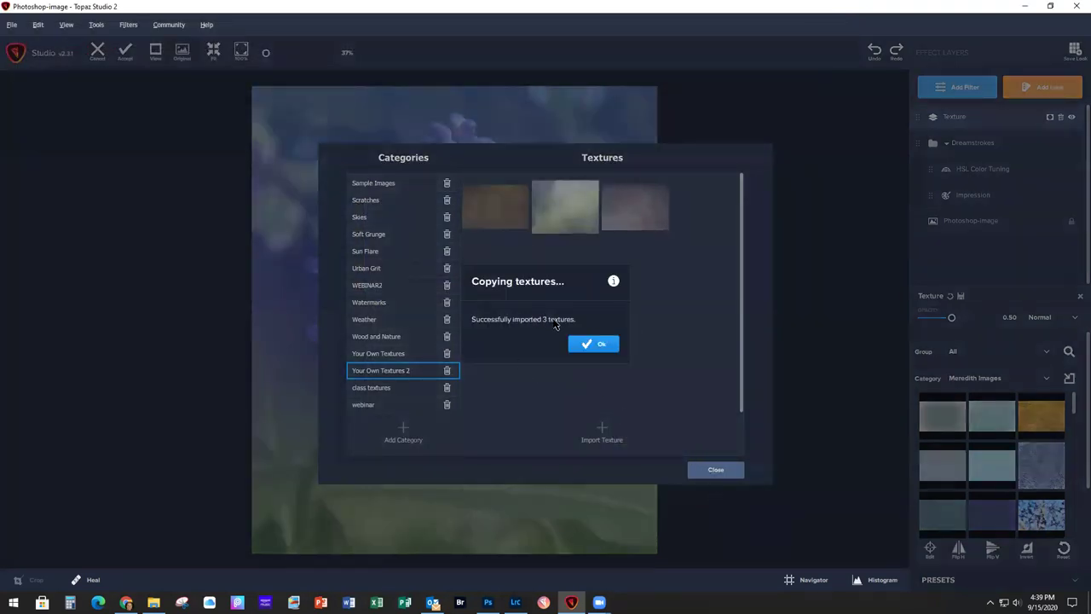
left_click(584, 346)
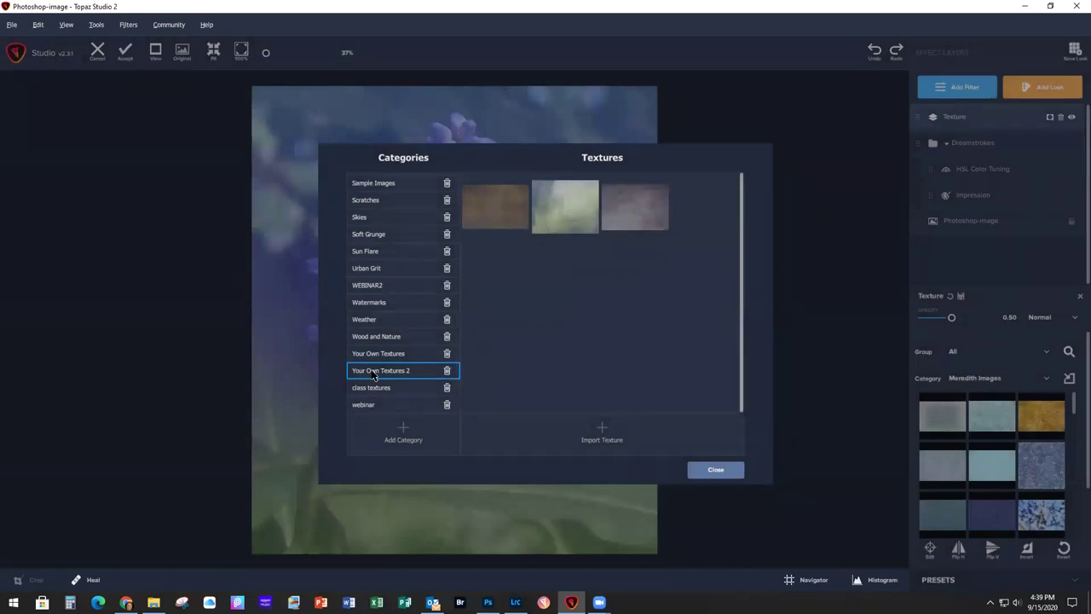
Close the texture manager and display the imported textures of the Your Own Textures 2 category in the Texture filter
left_click(727, 472)
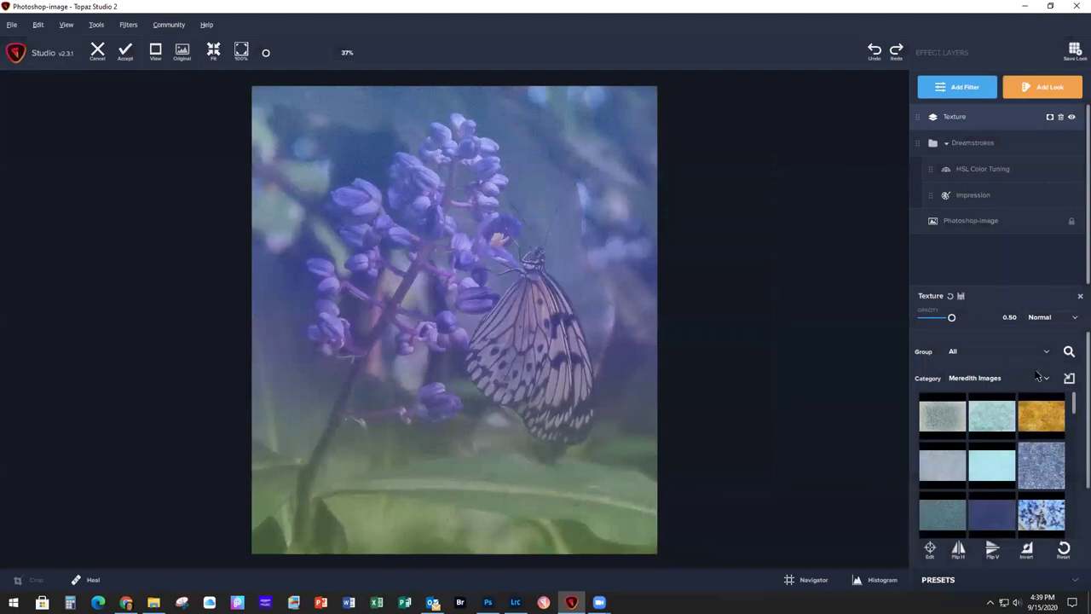
left_click(1048, 379)
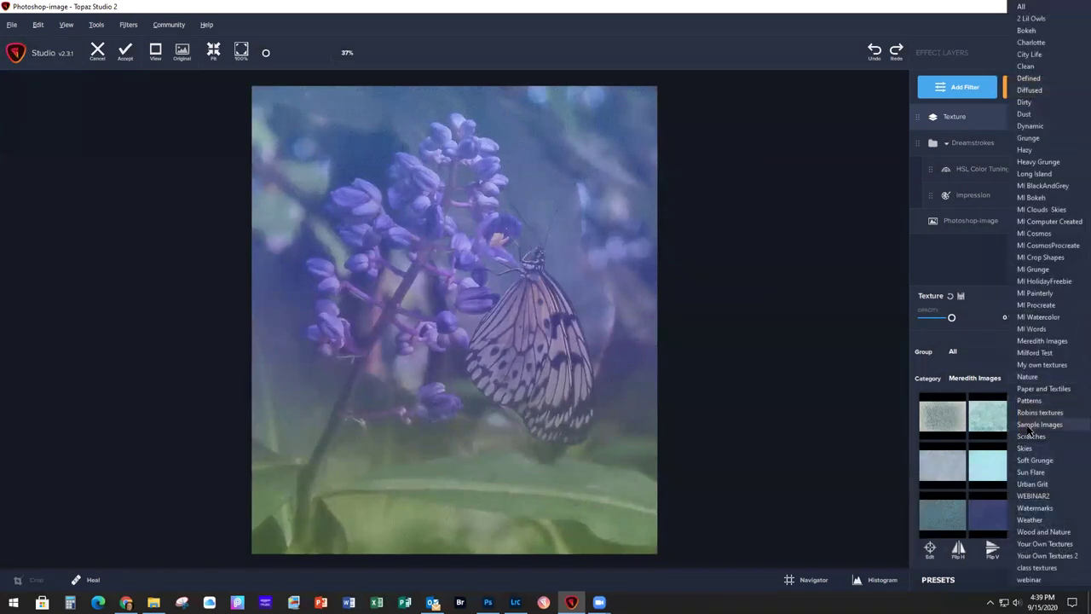
left_click(1055, 556)
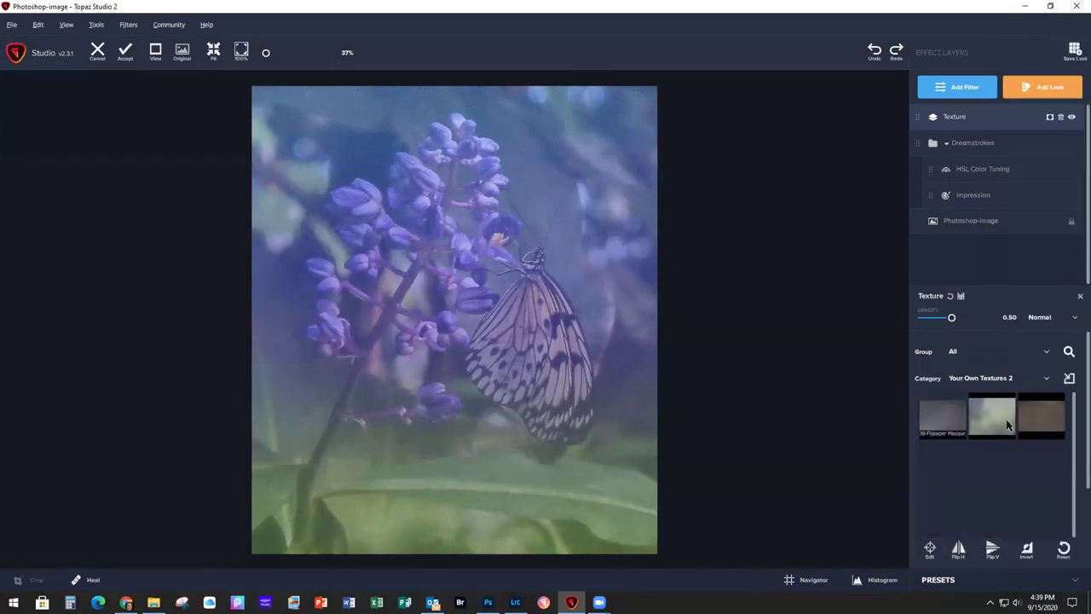
Apply the Cotton Candy texture from the Meredith Images category and set its blend mode to Multiply
left_click(1046, 379)
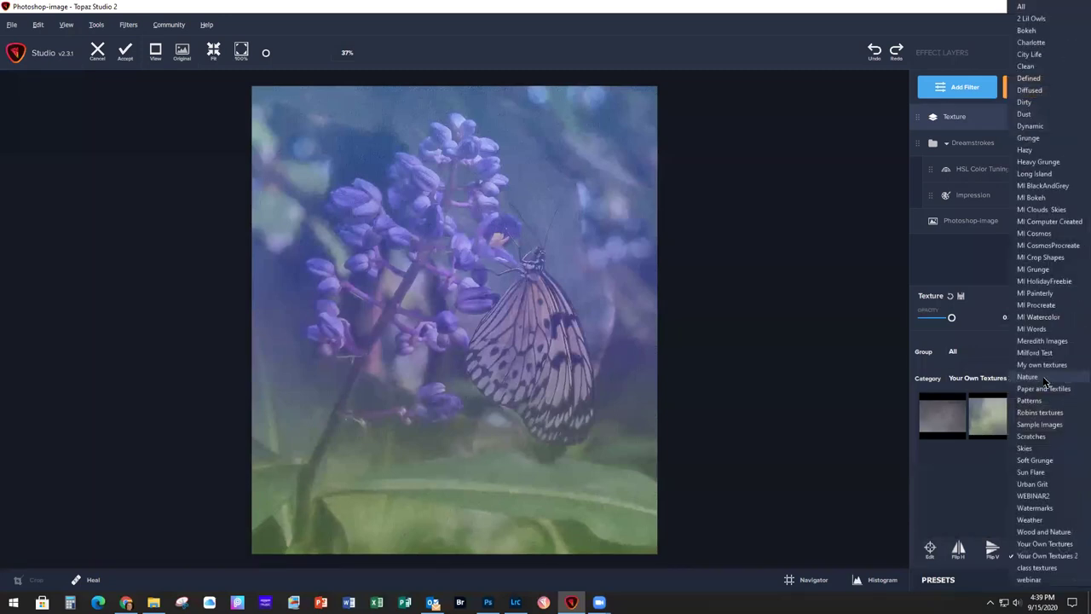
left_click(1043, 341)
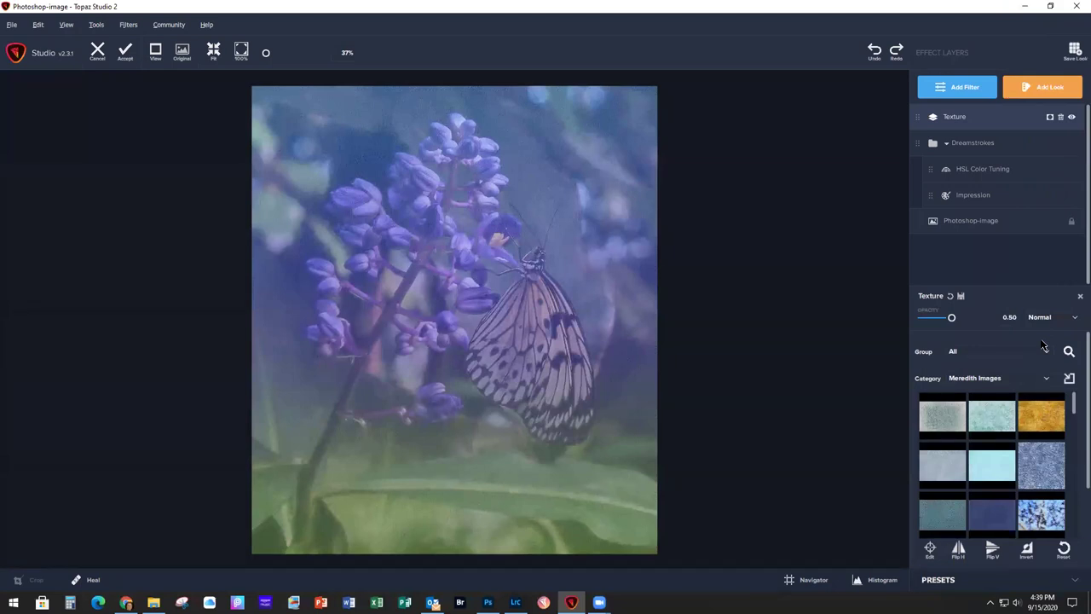
scroll(1021, 446, "down", 5)
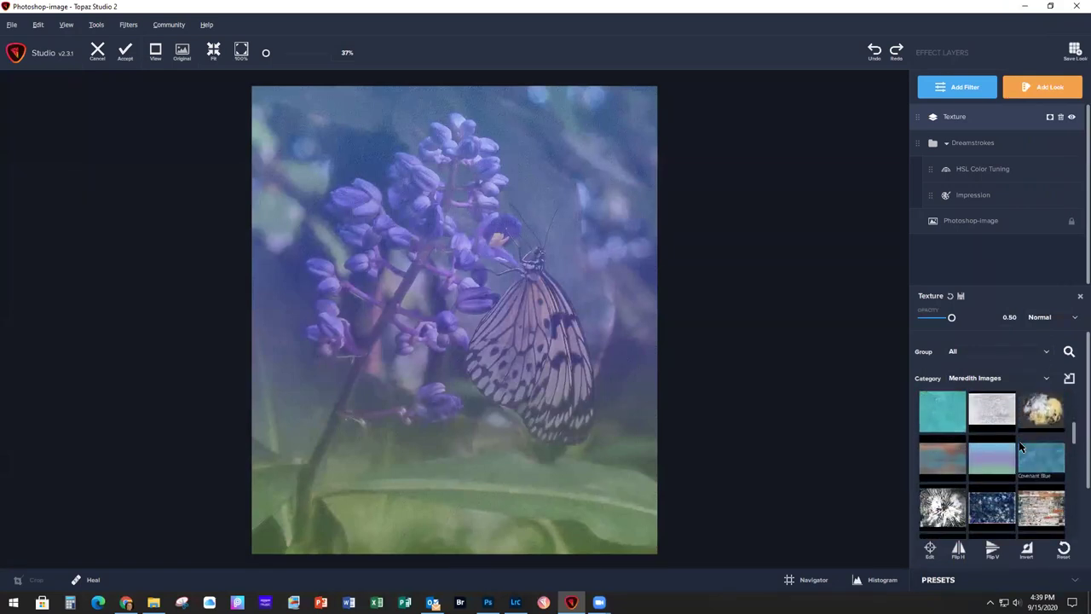
scroll(1022, 445, "up", 2)
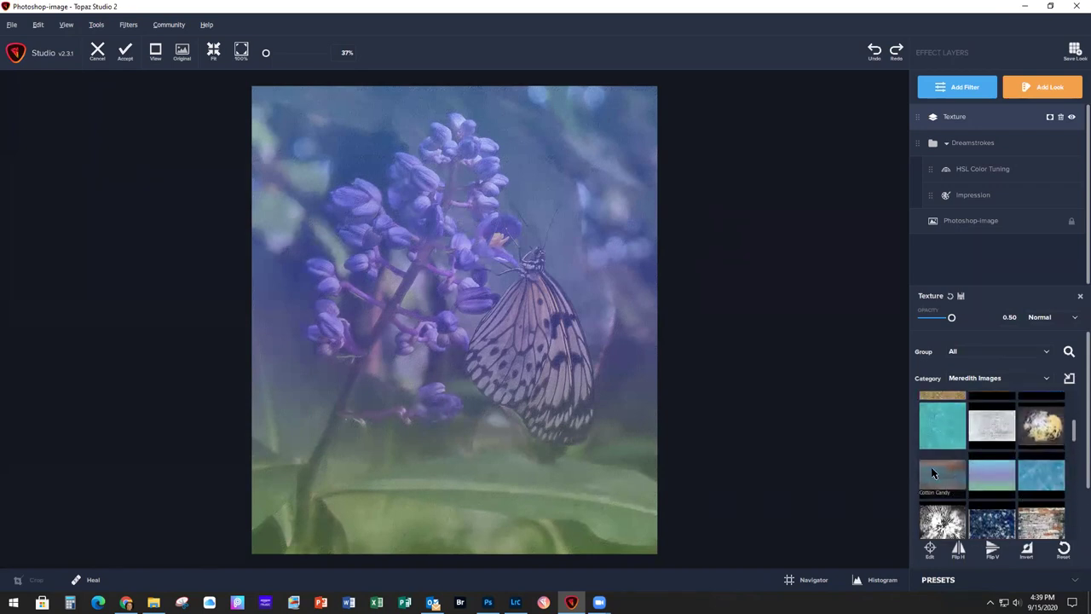
left_click(940, 480)
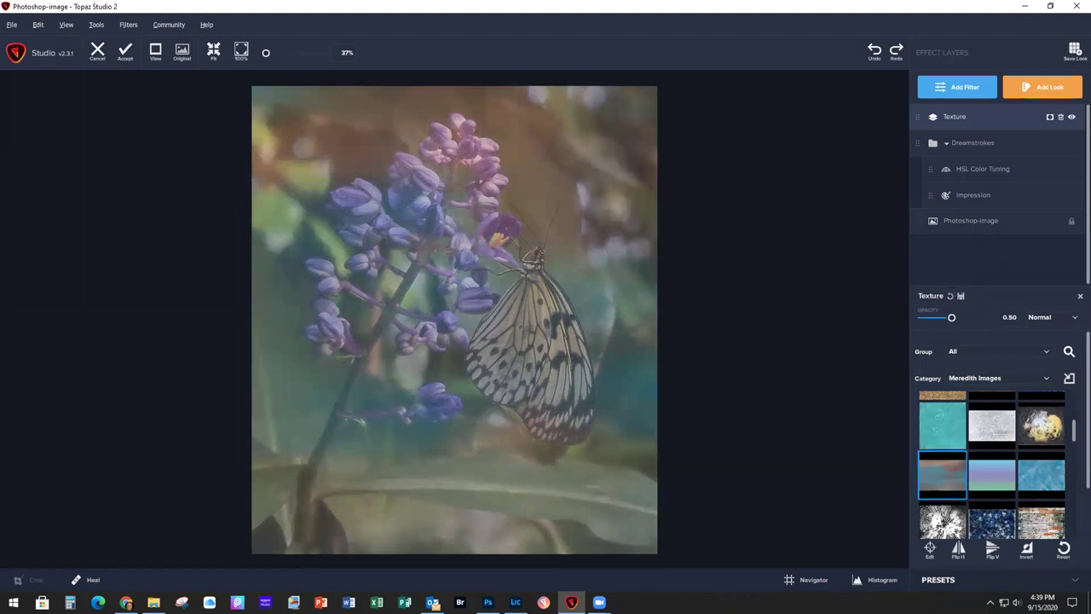
left_click(1061, 322)
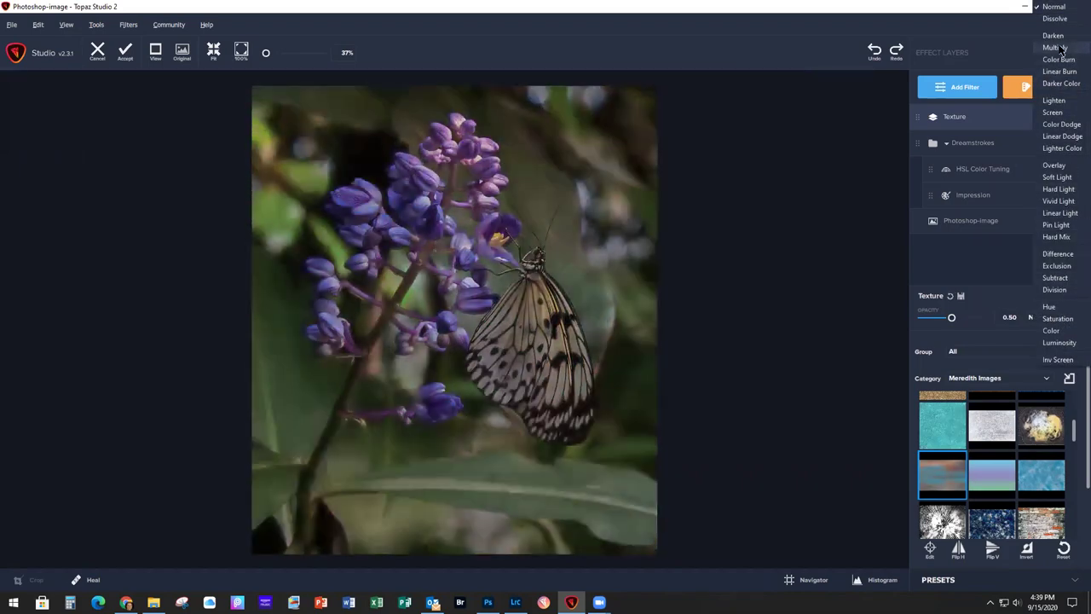
left_click(1062, 48)
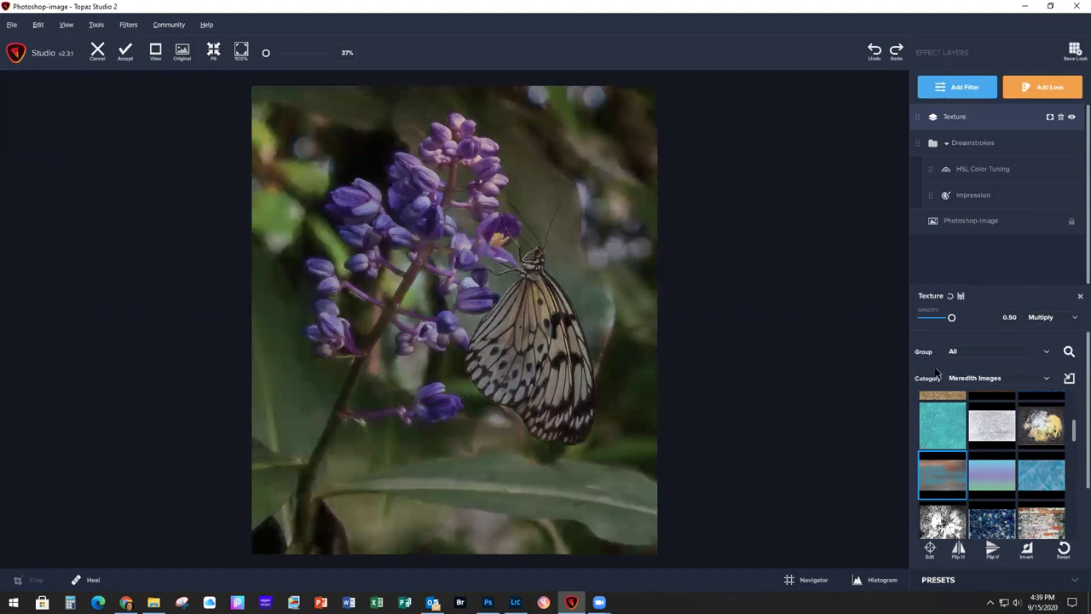
Lower the Texture filter's opacity to 0.45 and add a layer mask to it with the mask brush active
left_click_drag(952, 319, 950, 319)
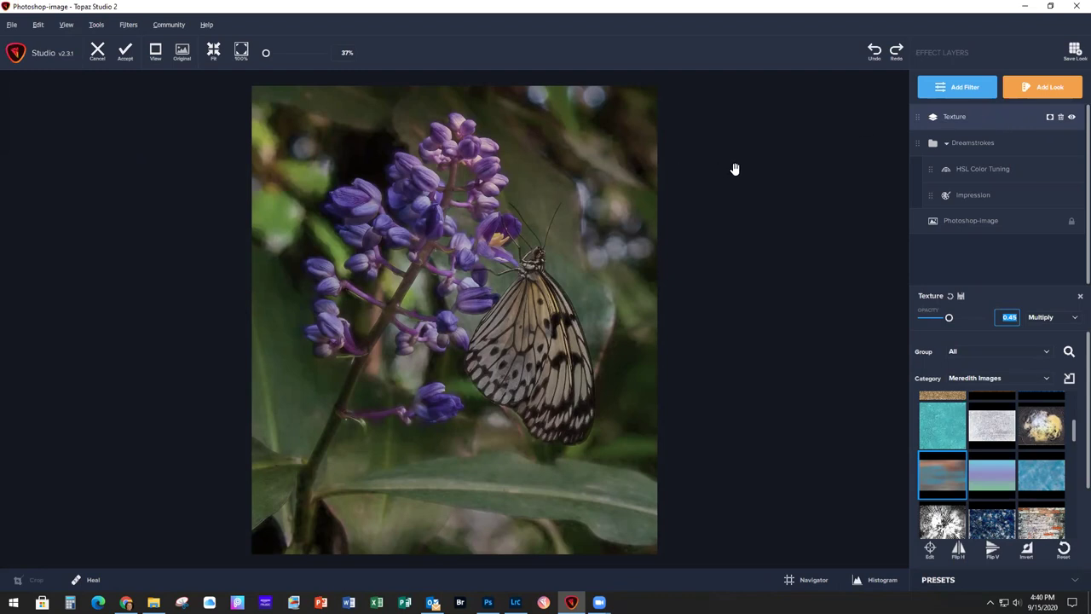
left_click(1050, 119)
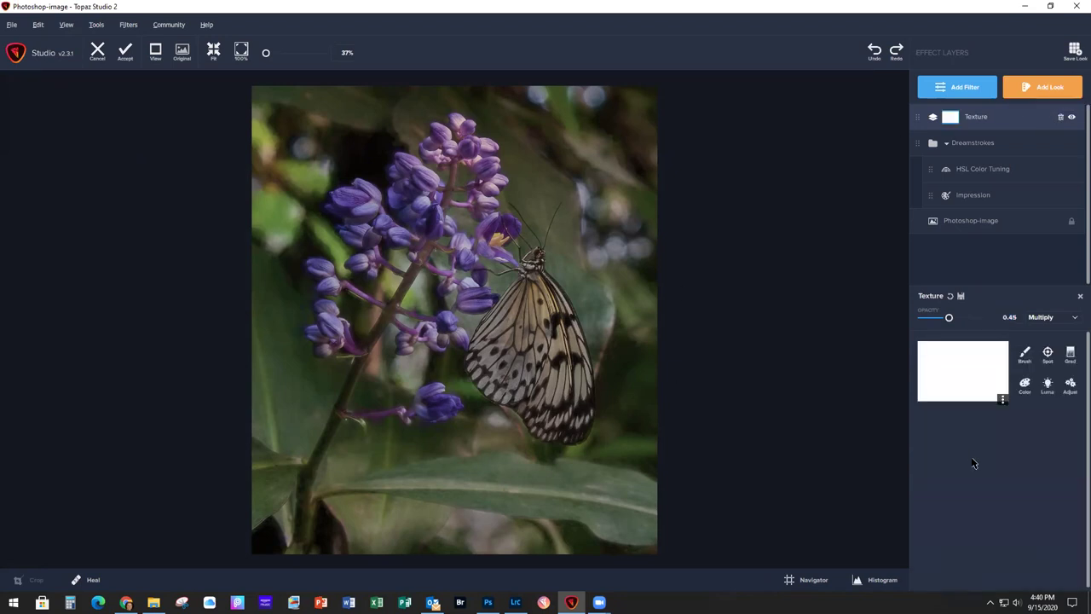
left_click(1025, 356)
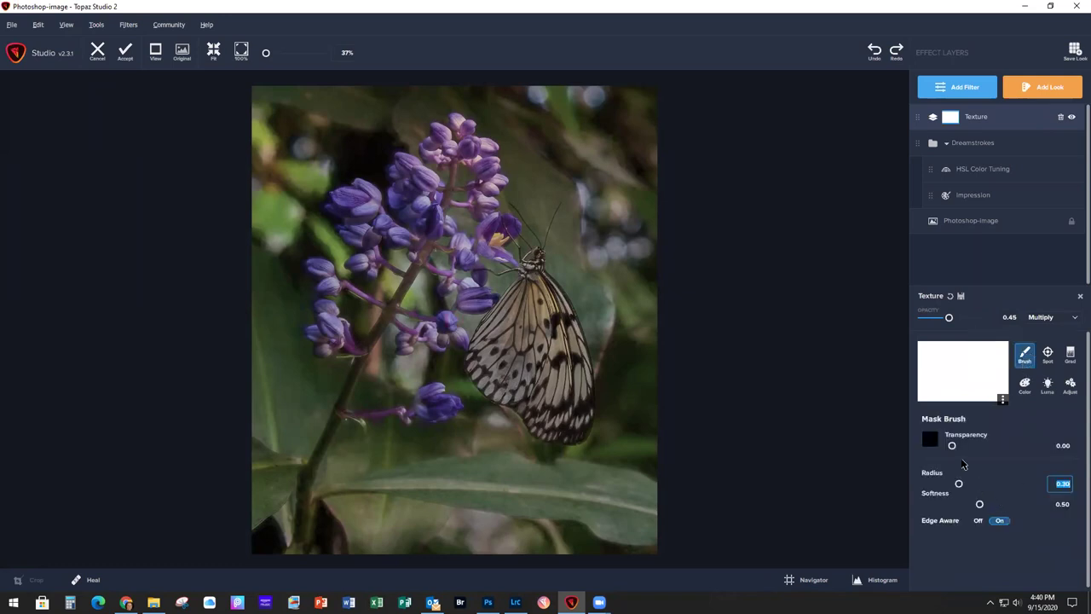
Set the mask brush's transparency to 0.40 and its softness to 0.40
mouse_move(953, 447)
left_mouse_down()
mouse_move(1044, 451)
mouse_move(941, 454)
left_mouse_up()
key("Up")
key("Up")
key("Up")
key("Up")
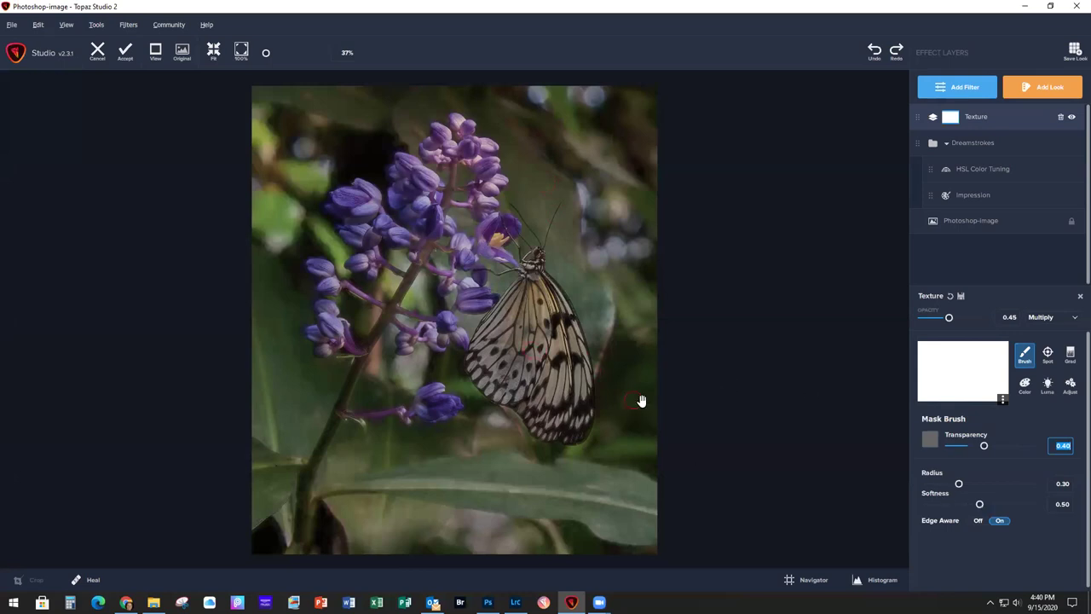
left_click_drag(980, 505, 950, 505)
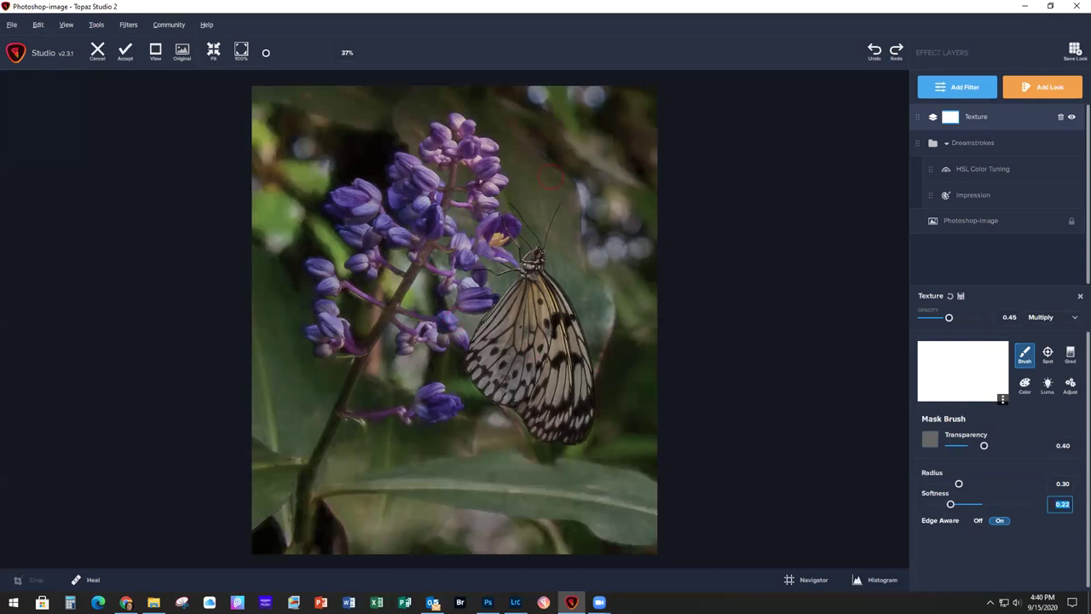
left_click_drag(951, 504, 969, 505)
Paint over the butterfly's head and wings on the Texture mask to partly reduce the texture there
left_click(534, 262)
mouse_move(550, 294)
left_mouse_down()
mouse_move(582, 430)
mouse_move(544, 426)
mouse_move(526, 401)
mouse_move(481, 383)
mouse_move(470, 345)
mouse_move(508, 307)
mouse_move(500, 287)
mouse_move(540, 339)
mouse_move(539, 388)
left_mouse_up()
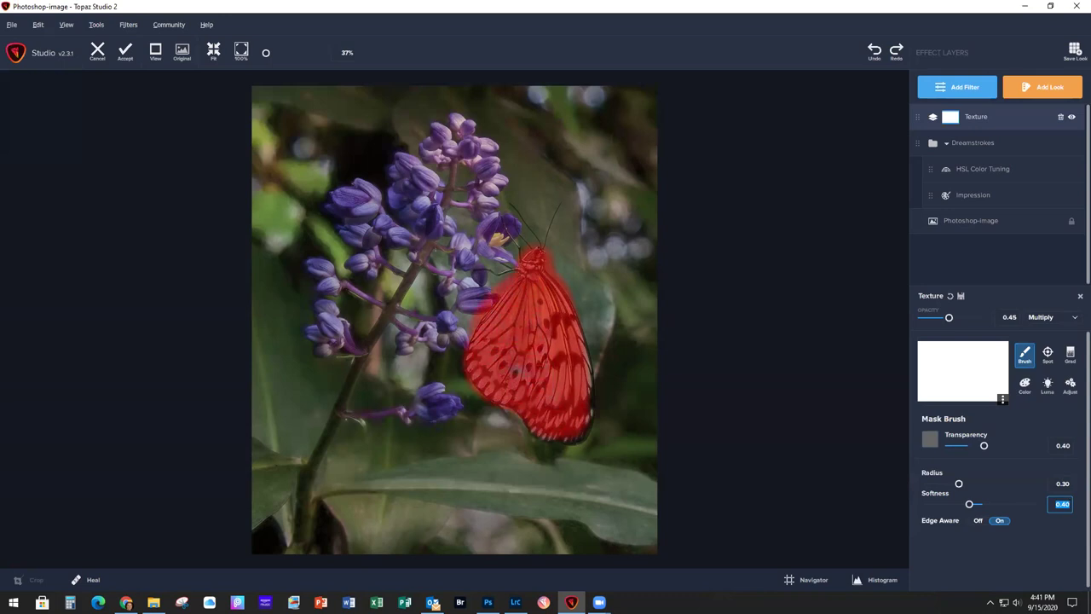
left_click_drag(512, 349, 516, 353)
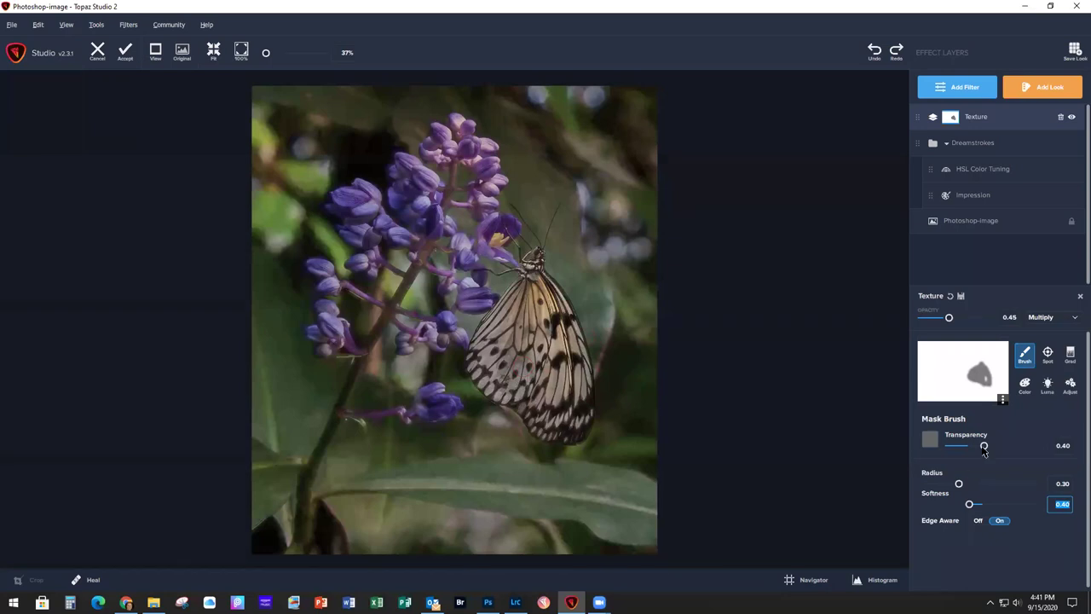
Set the mask brush's transparency to 0.00 and repaint the whole butterfly to mask out the texture completely
left_click_drag(985, 447, 952, 446)
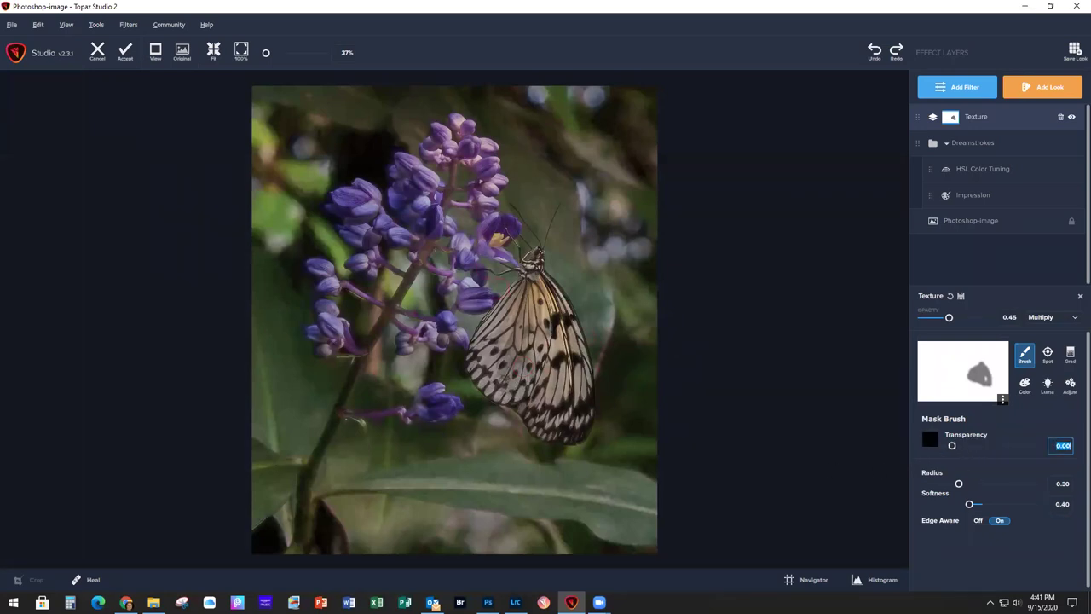
mouse_move(536, 260)
left_mouse_down()
mouse_move(469, 366)
mouse_move(473, 381)
mouse_move(532, 398)
mouse_move(573, 432)
mouse_move(578, 400)
mouse_move(556, 298)
left_mouse_up()
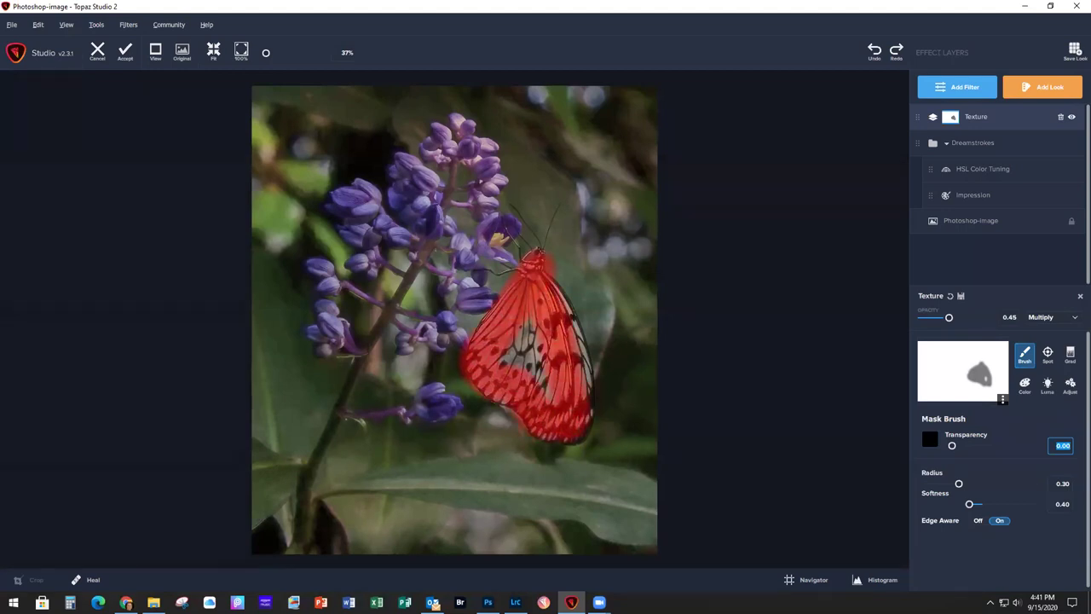
left_click_drag(584, 346, 595, 411)
mouse_move(527, 324)
left_mouse_down()
mouse_move(514, 363)
mouse_move(540, 353)
left_mouse_up()
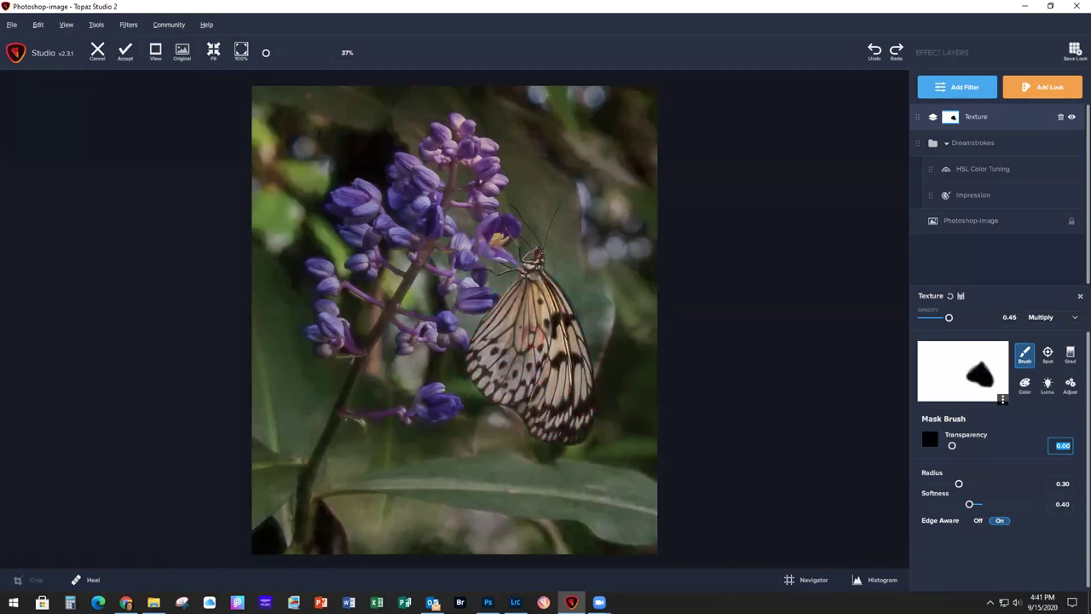
Paint over the purple blossoms in the upper part of the flower stalk to mask the texture off them
mouse_move(348, 196)
left_mouse_down()
mouse_move(412, 195)
mouse_move(414, 168)
mouse_move(428, 183)
left_mouse_up()
left_click(408, 211)
left_click(439, 132)
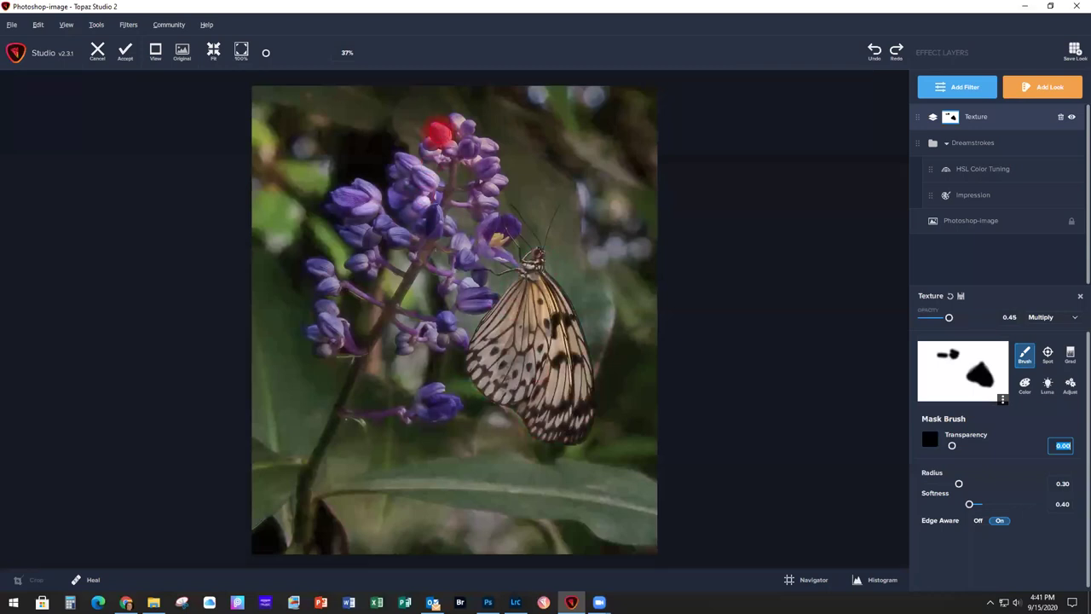
left_click(439, 150)
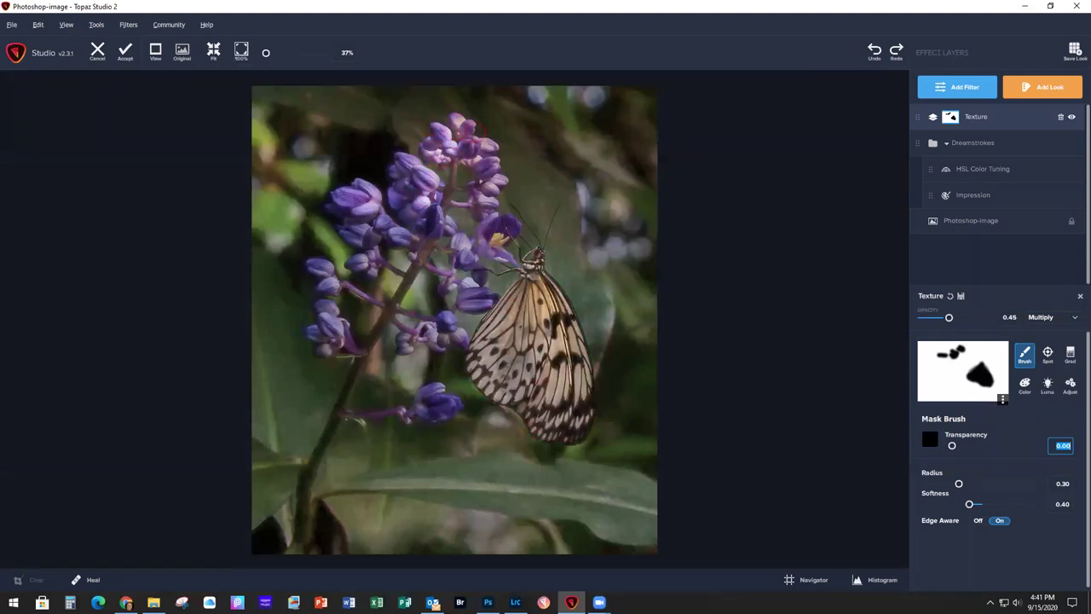
left_click(469, 131)
mouse_move(480, 143)
left_mouse_down()
mouse_move(474, 160)
mouse_move(494, 183)
left_mouse_up()
left_click(499, 178)
left_click(486, 200)
left_click(498, 228)
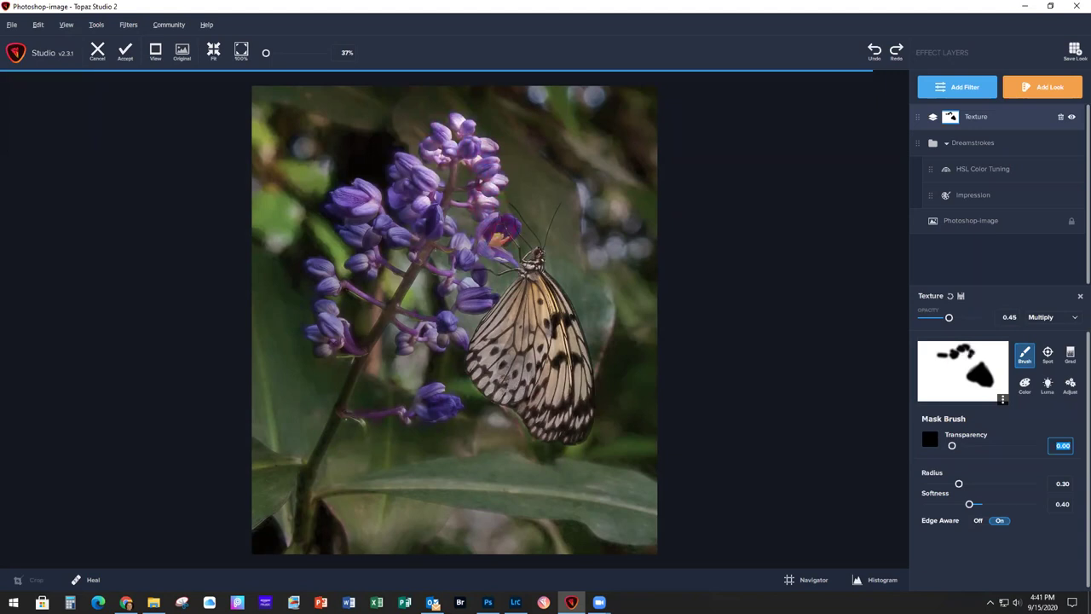
left_click(461, 245)
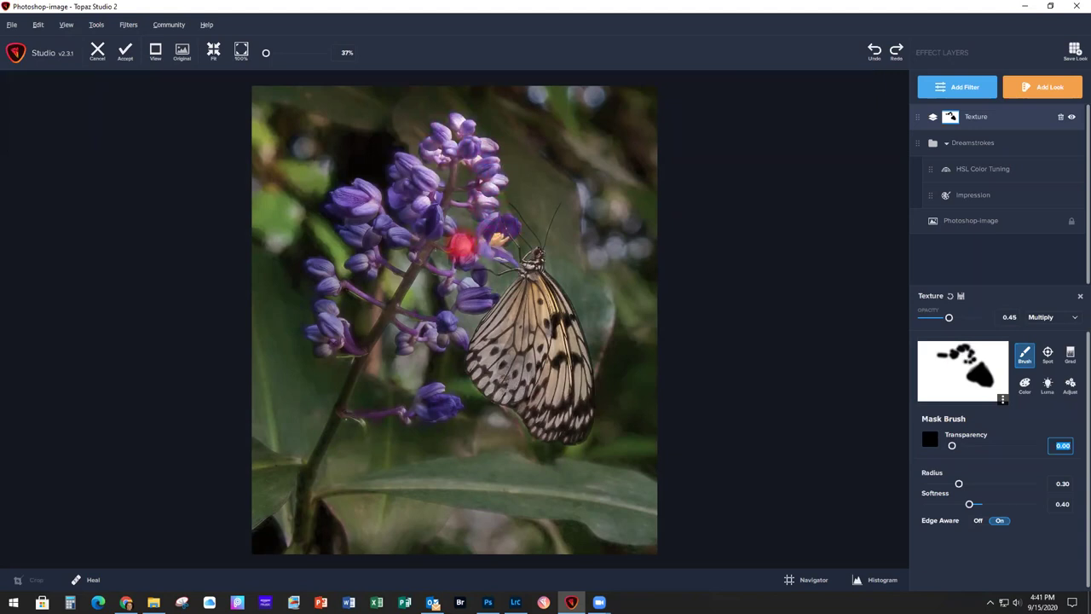
Mask the texture off the purple buds along the flower stem with the black mask brush at radius 0.30
left_click_drag(471, 281, 471, 311)
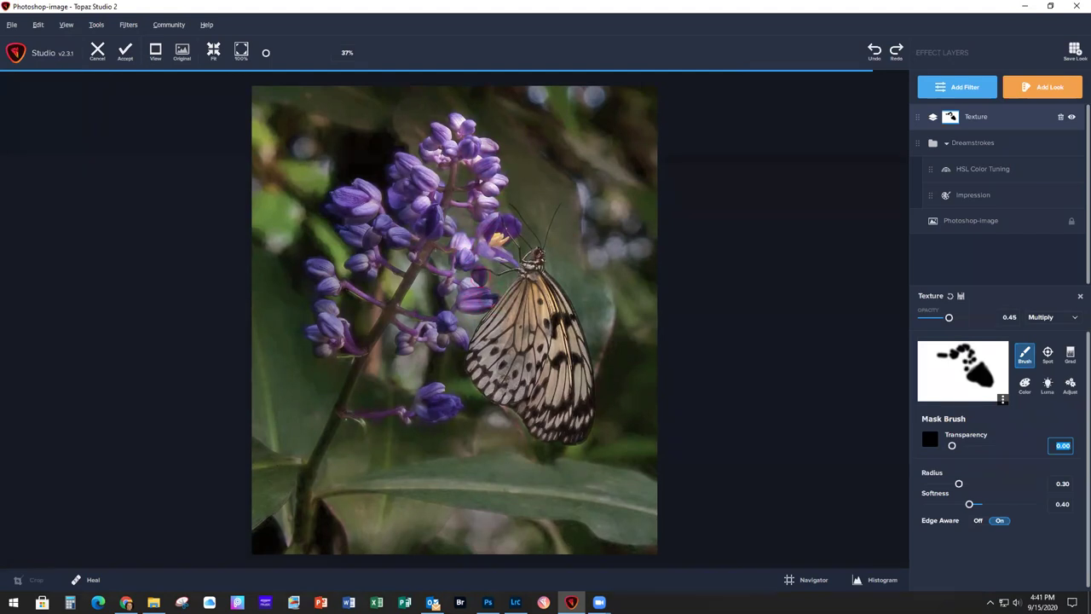
left_click(365, 266)
left_click(370, 237)
left_click(319, 269)
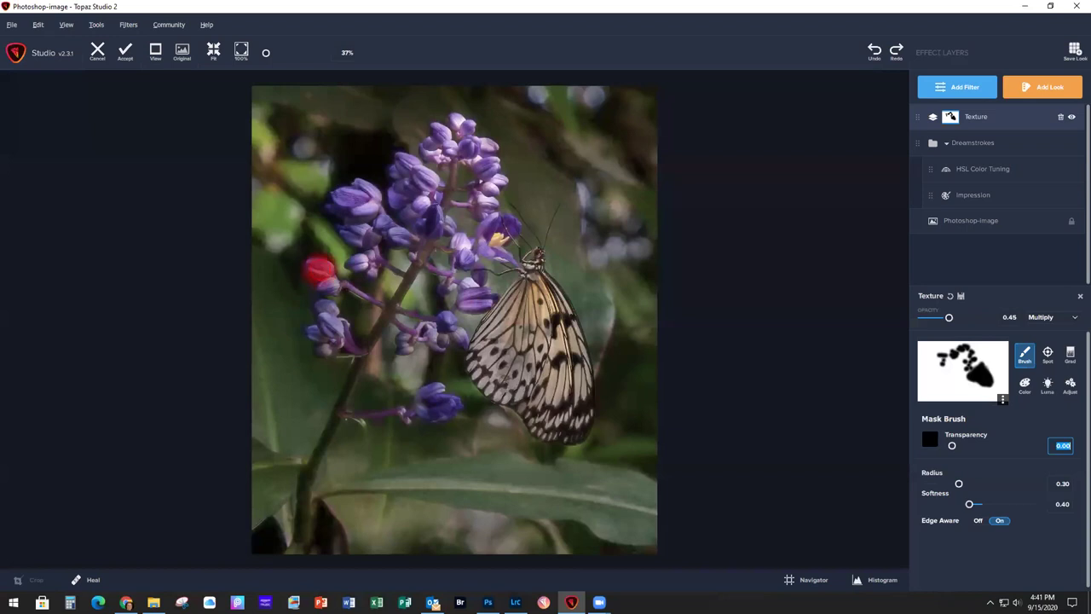
left_click(328, 287)
left_click(332, 313)
left_click(314, 341)
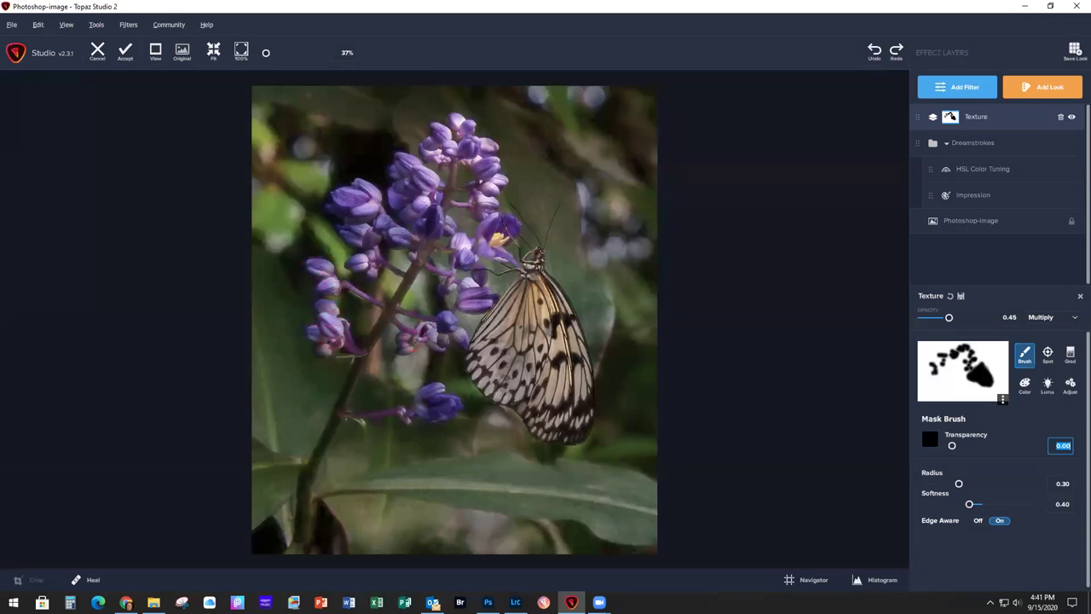
left_click_drag(442, 324, 456, 341)
left_click(439, 410)
left_click(433, 406)
left_click(426, 409)
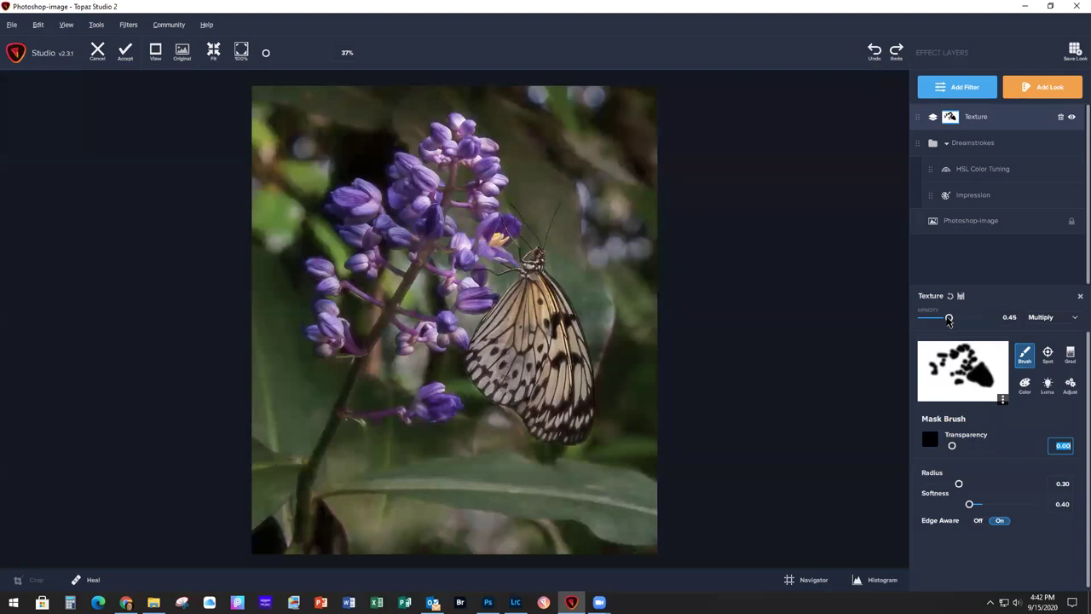
Set the Texture filter's opacity to 0.64 and accept the effects to return to Photoshop
left_click_drag(949, 319, 959, 320)
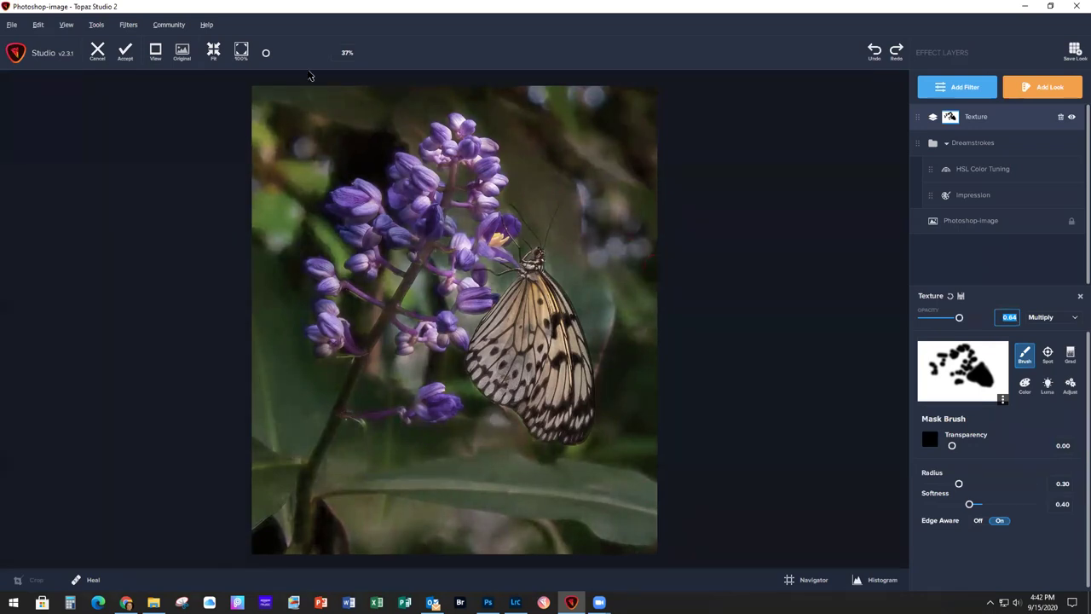
left_click(125, 53)
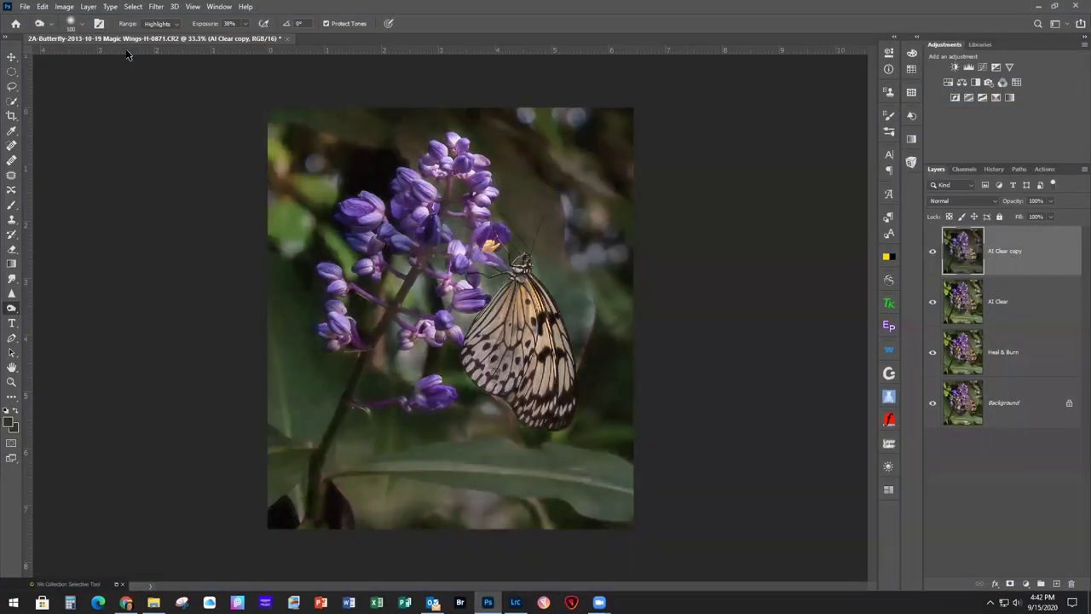
Rename the AI Clear copy layer as Dreamstrokes and duplicate it
double_click(1022, 249)
type("creamstrokes")
key("Return")
key("ctrl+j")
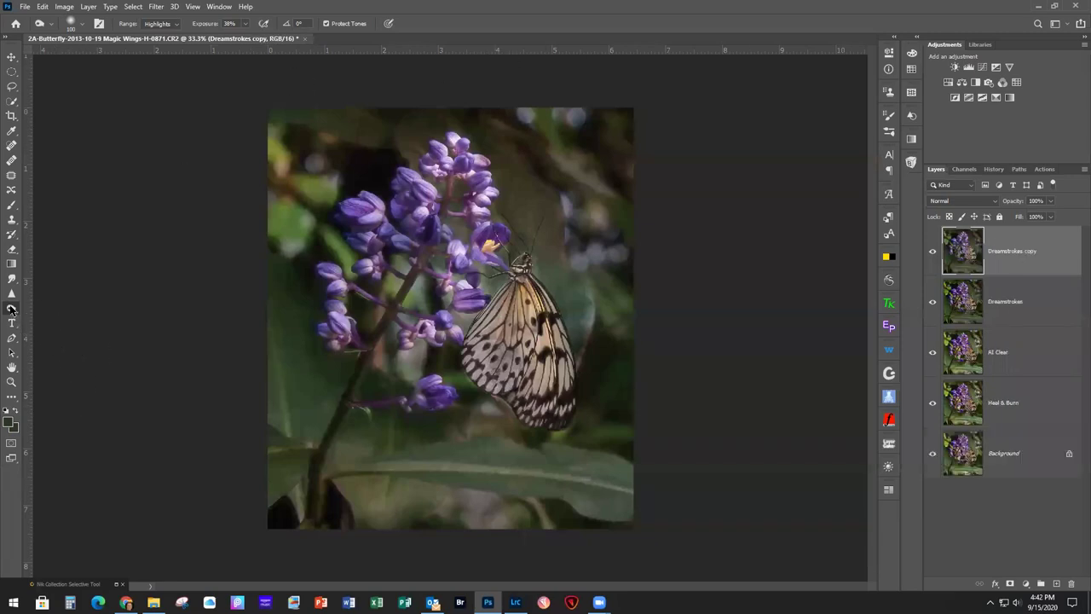
Burn the bright highlights along the photo's upper-left edge on the duplicate layer and rename that layer as burn
mouse_move(266, 141)
left_mouse_down()
mouse_move(274, 132)
mouse_move(289, 180)
mouse_move(329, 183)
mouse_move(328, 196)
mouse_move(297, 179)
mouse_move(329, 180)
mouse_move(290, 171)
mouse_move(273, 132)
mouse_move(307, 197)
mouse_move(288, 252)
mouse_move(281, 209)
mouse_move(279, 228)
mouse_move(272, 216)
mouse_move(270, 243)
mouse_move(301, 228)
mouse_move(272, 253)
left_mouse_up()
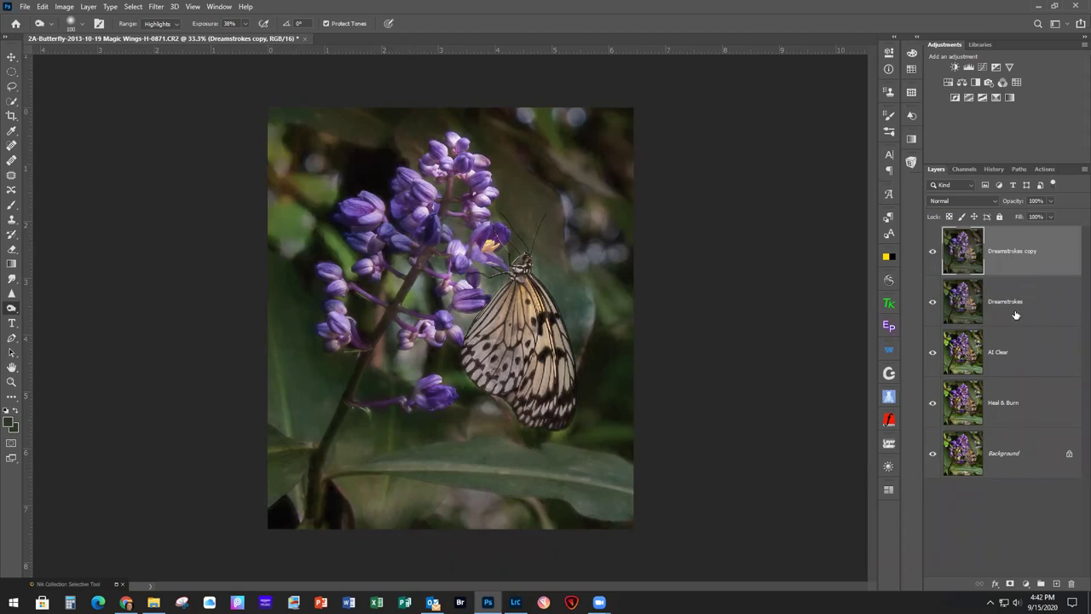
double_click(1008, 250)
type("burn")
key("Return")
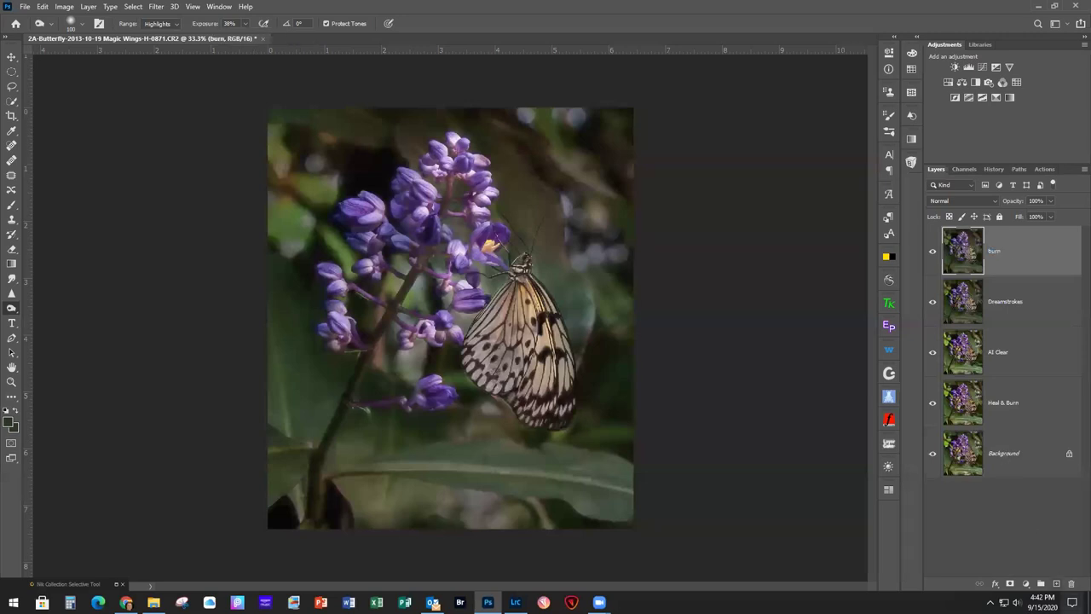
Create a new empty layer above burn and choose the Dark Frame Grunge 6 brush from Meredith Images Grunge Borders
left_click(1057, 585)
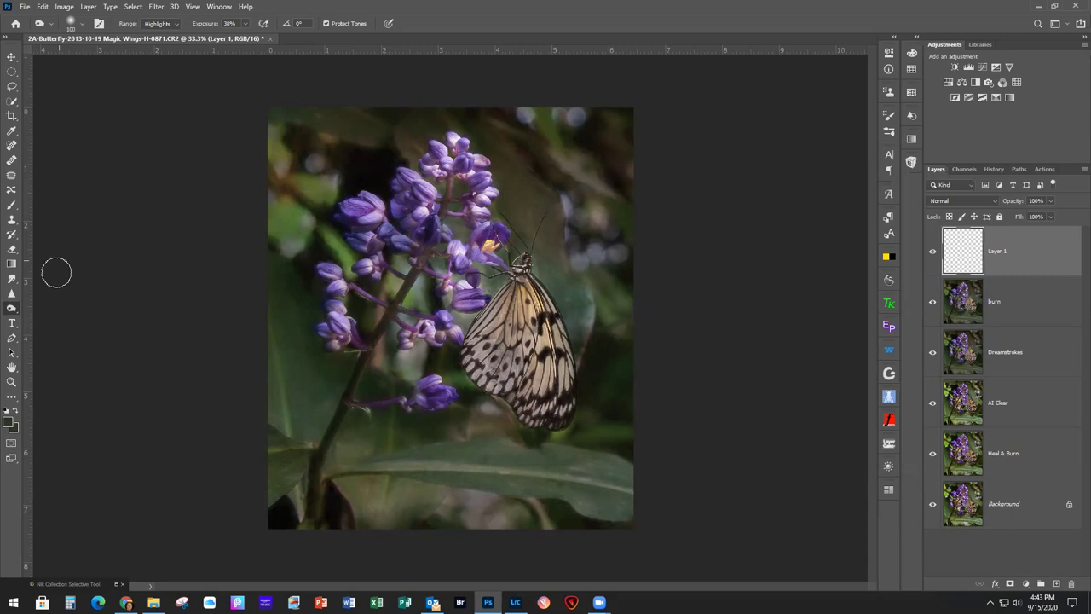
left_click(12, 206)
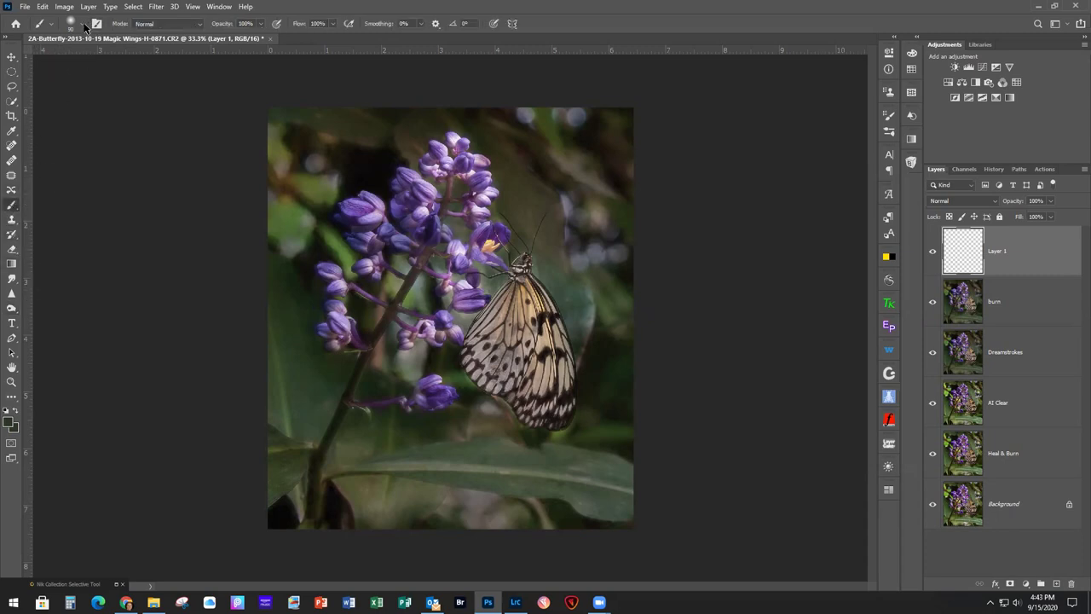
left_click(83, 25)
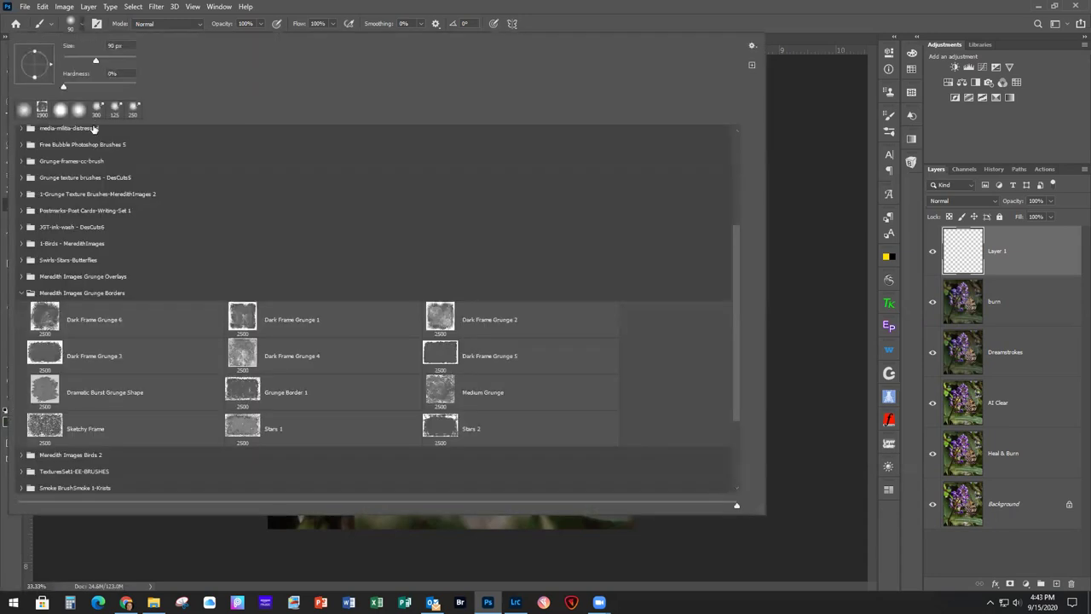
double_click(103, 323)
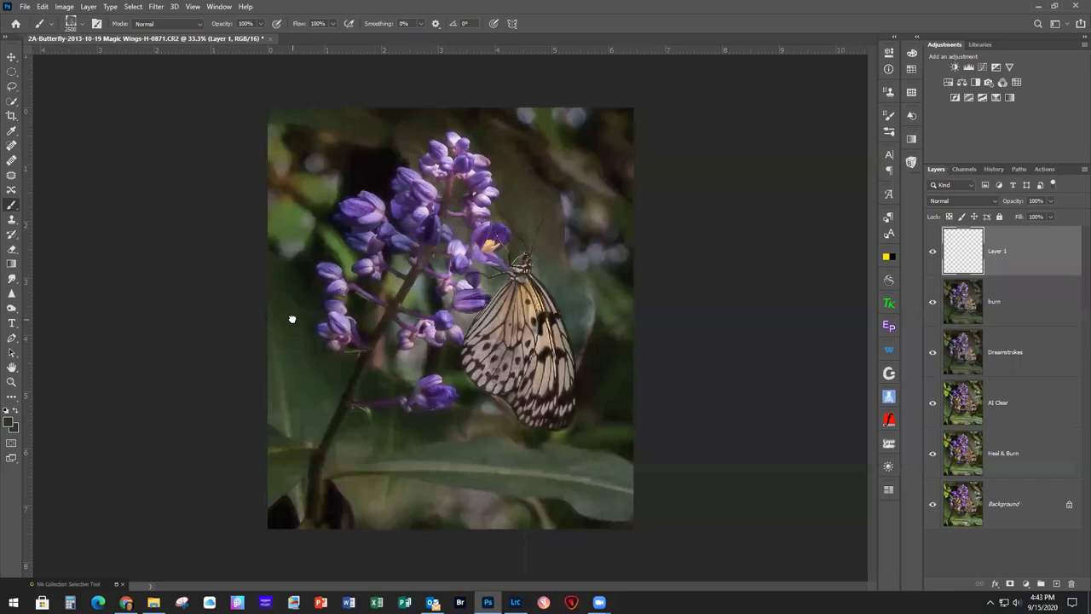
Use dark green 263520 as the foreground color and stamp the grunge frame over the photo at 1900 px
left_click(8, 424)
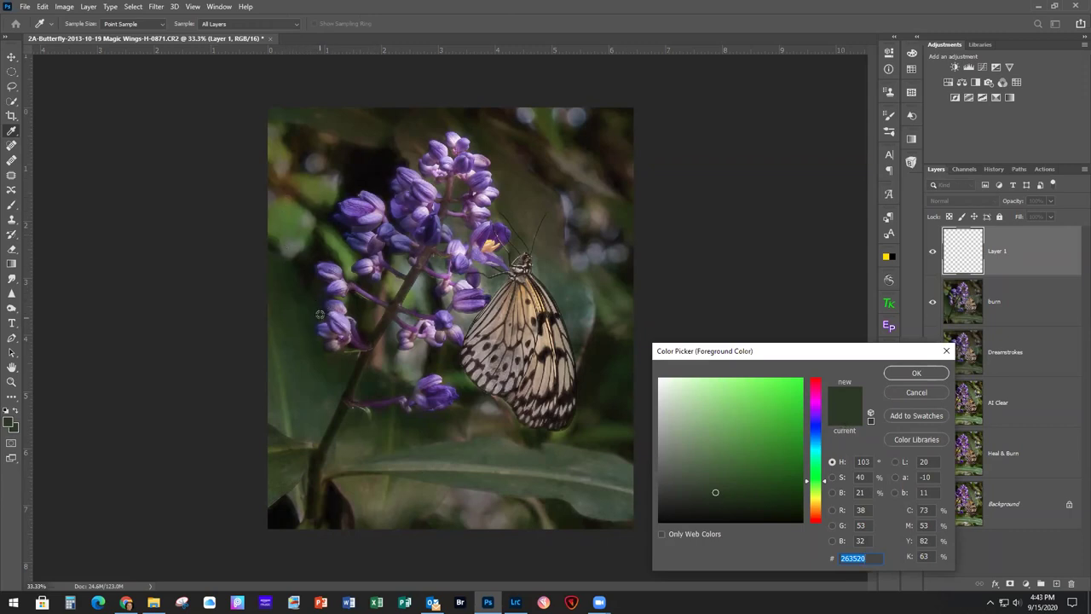
left_click(908, 375)
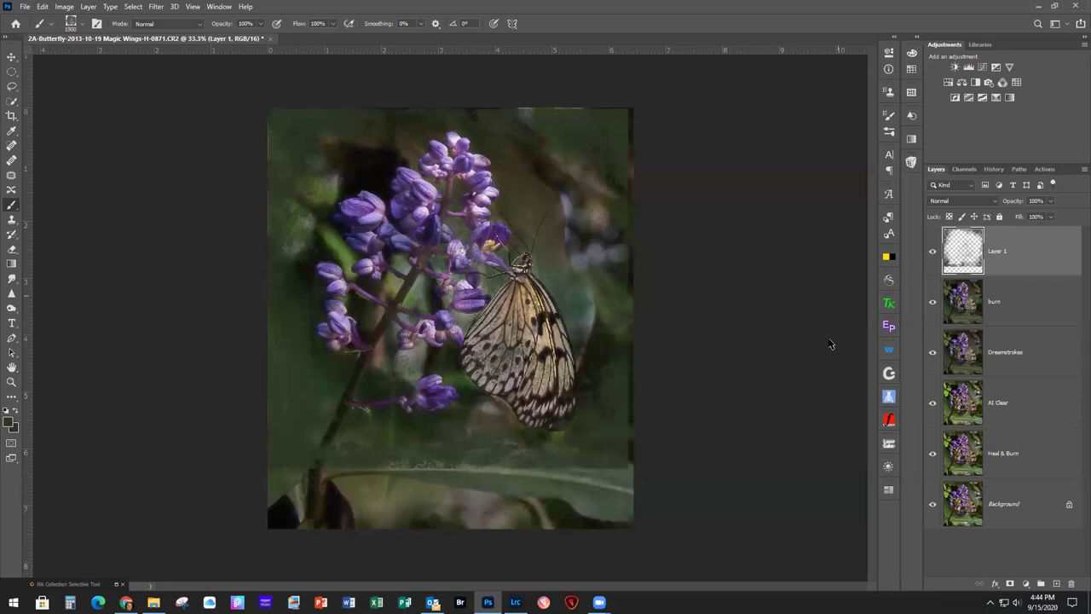
Transform the stamped grunge frame to cover the whole canvas, at 101.47% width and 116.78% height
left_click(11, 57)
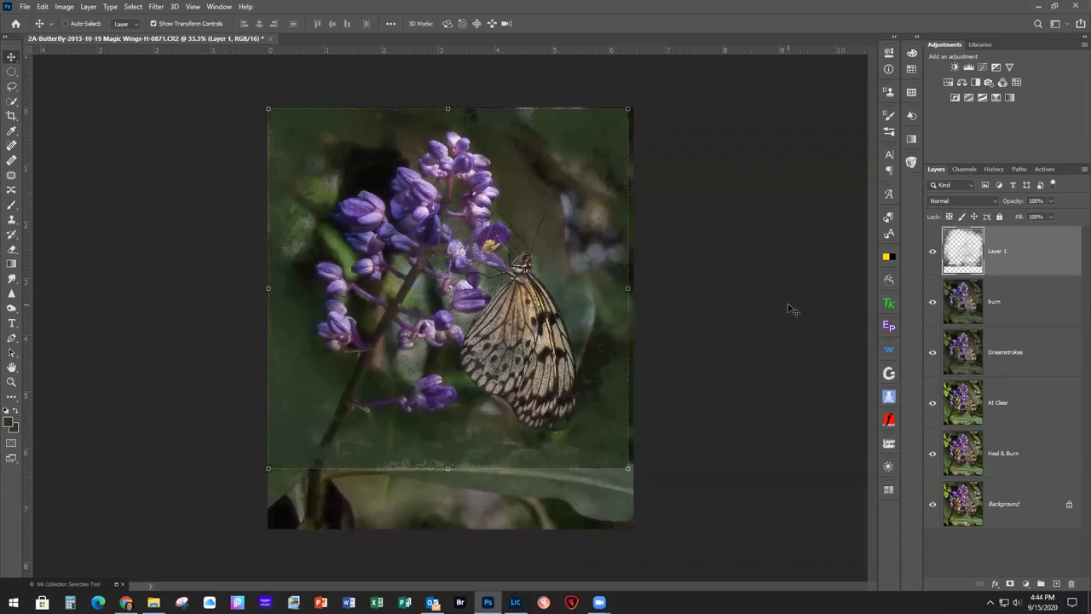
key("ctrl+t")
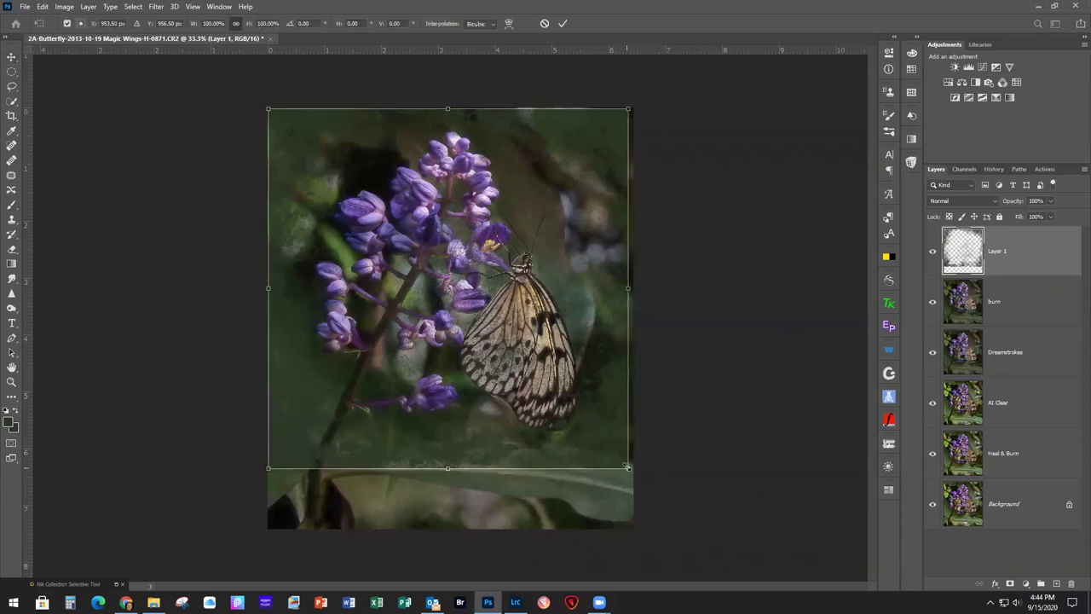
left_click_drag(627, 467, 631, 527)
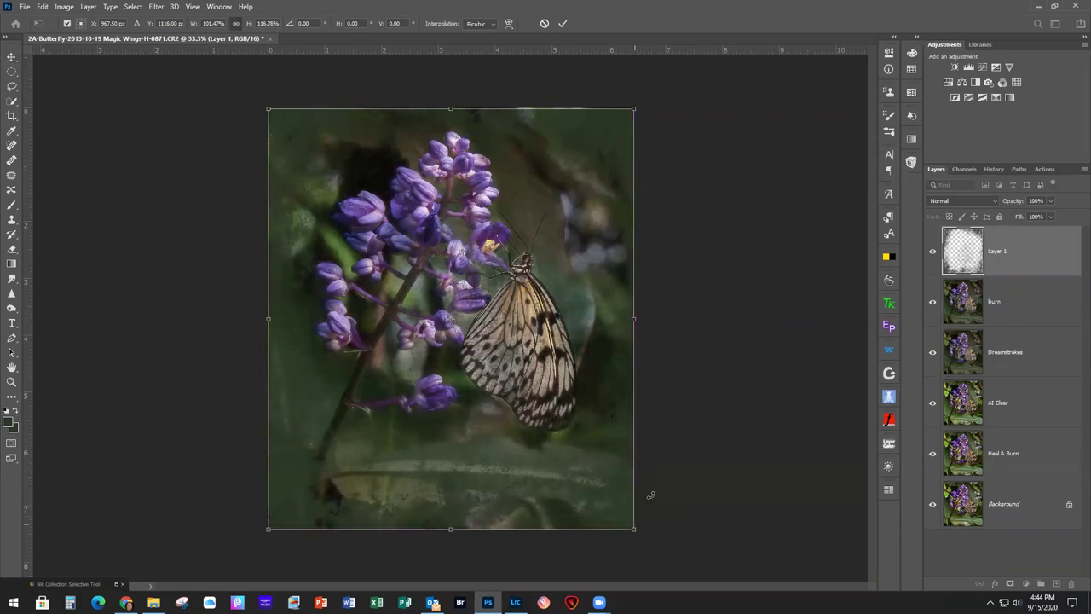
left_click(562, 23)
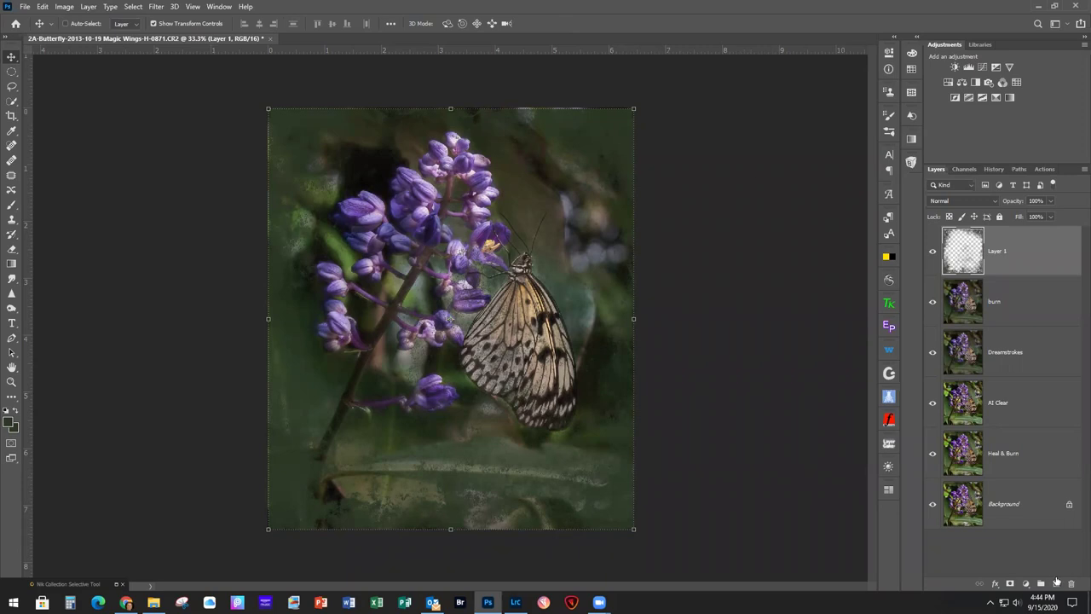
Set the grunge frame layer's blend mode to Hard Light and its opacity to 82%
left_click(962, 203)
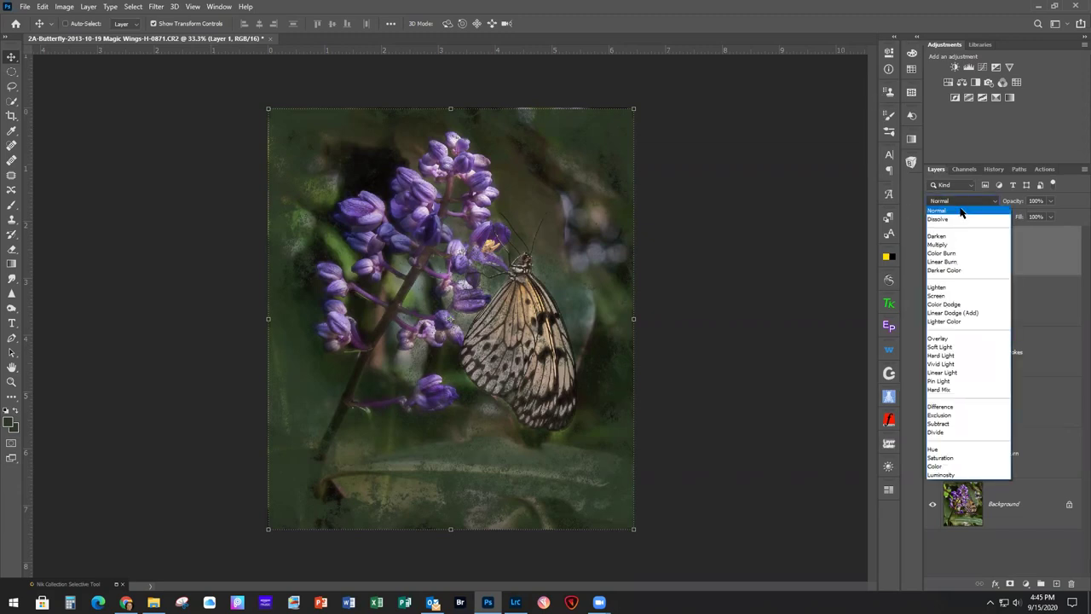
left_click(950, 357)
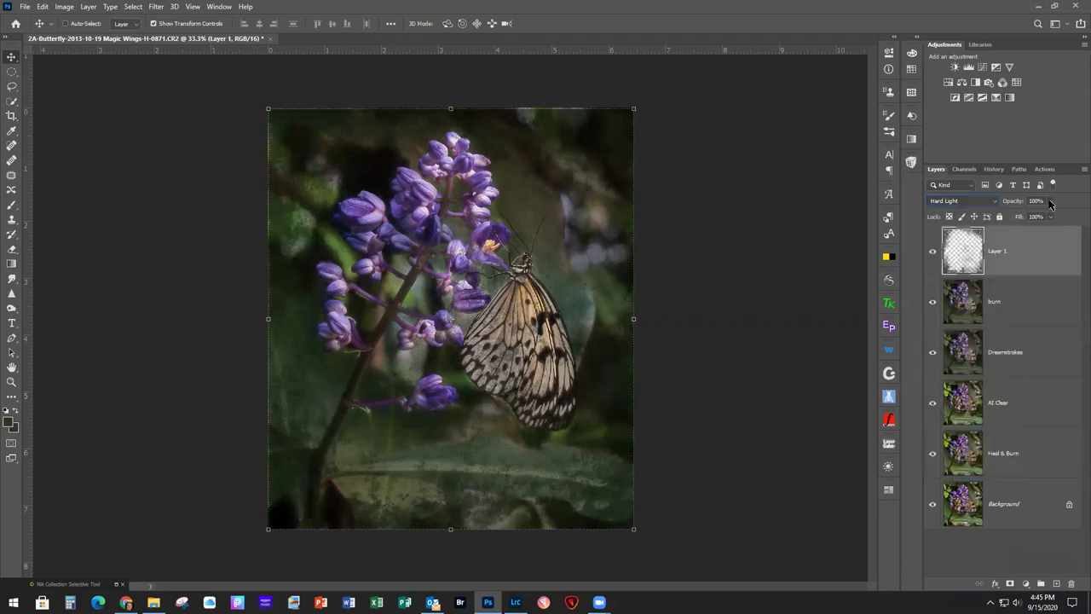
left_click_drag(1051, 217, 1040, 216)
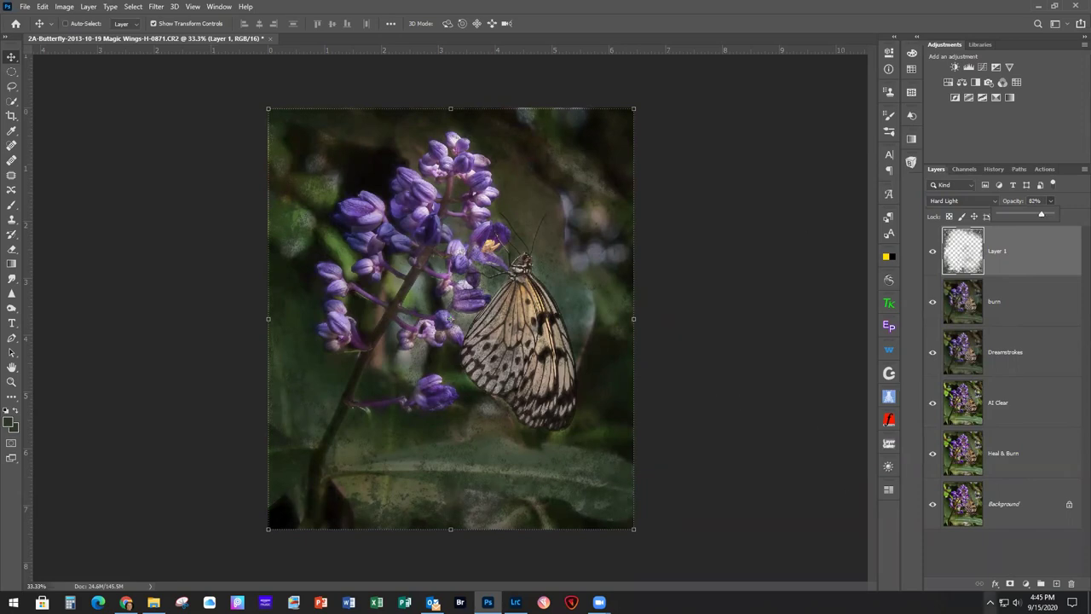
Add a layer mask to the grunge frame layer and set up a soft round brush at 125 px with 0% hardness
left_click(1010, 584)
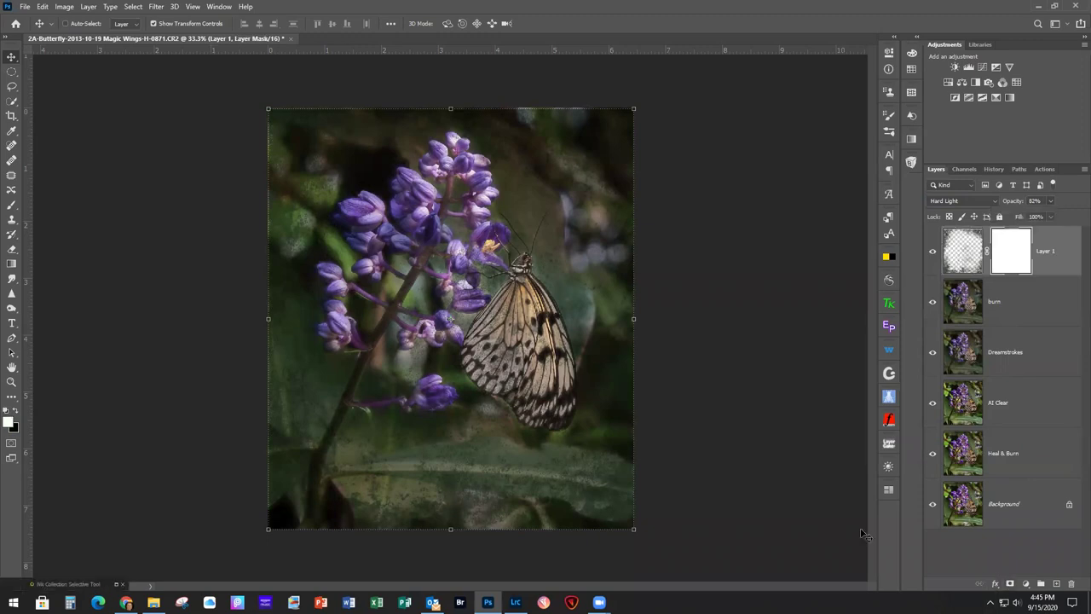
left_click(12, 206)
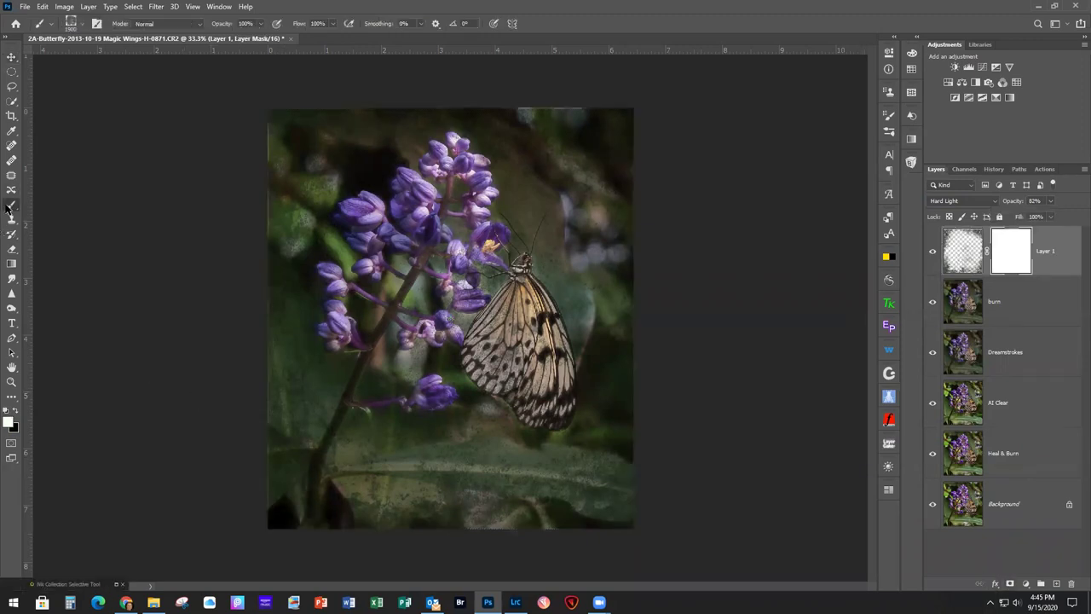
left_click(81, 26)
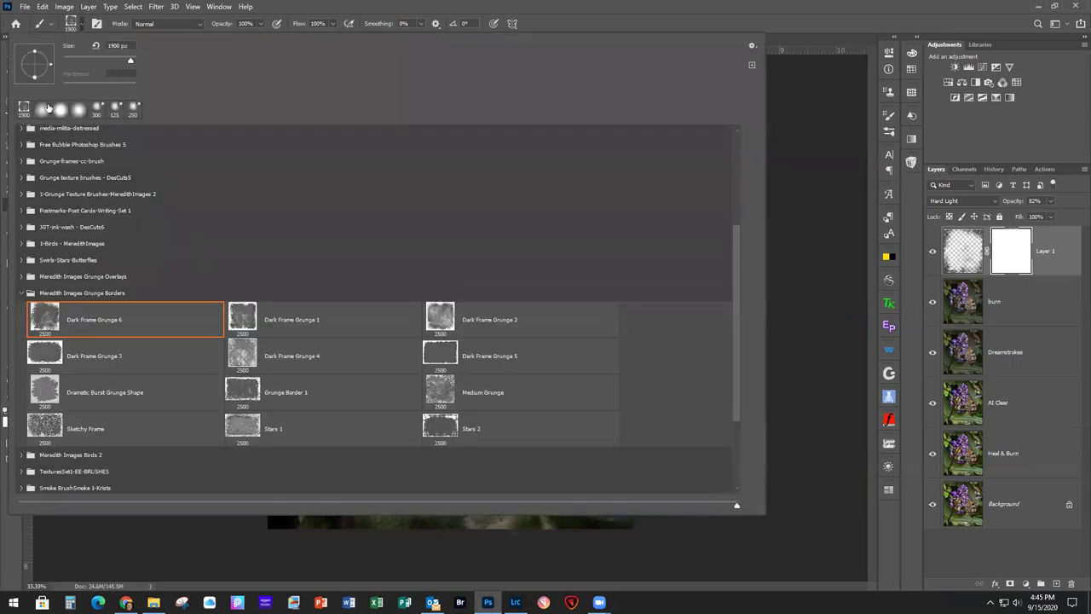
left_click(43, 113)
left_click(450, 19)
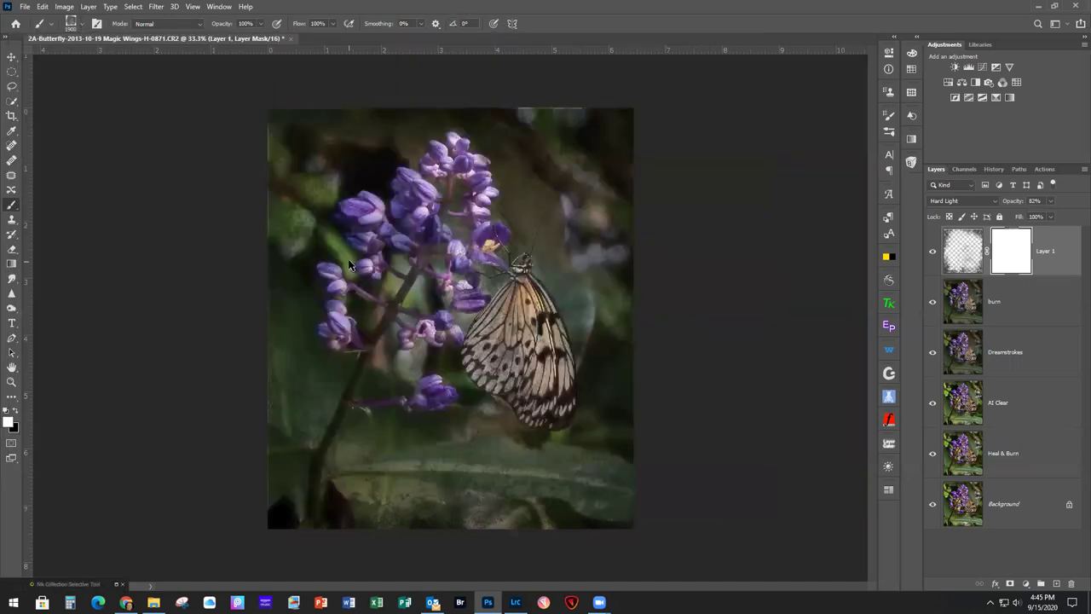
left_click(82, 25)
left_click(44, 113)
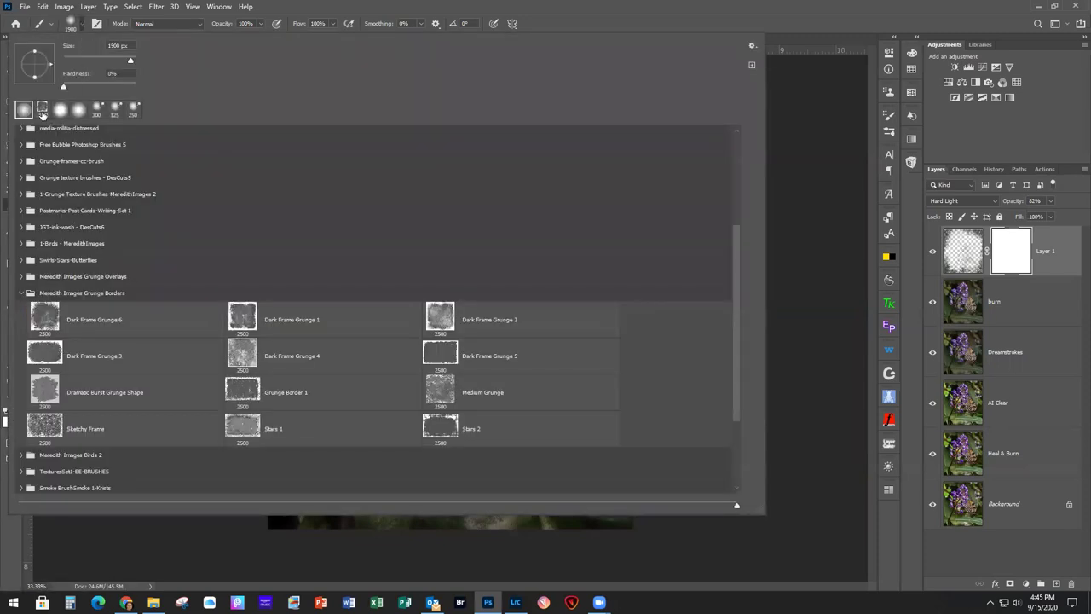
double_click(23, 109)
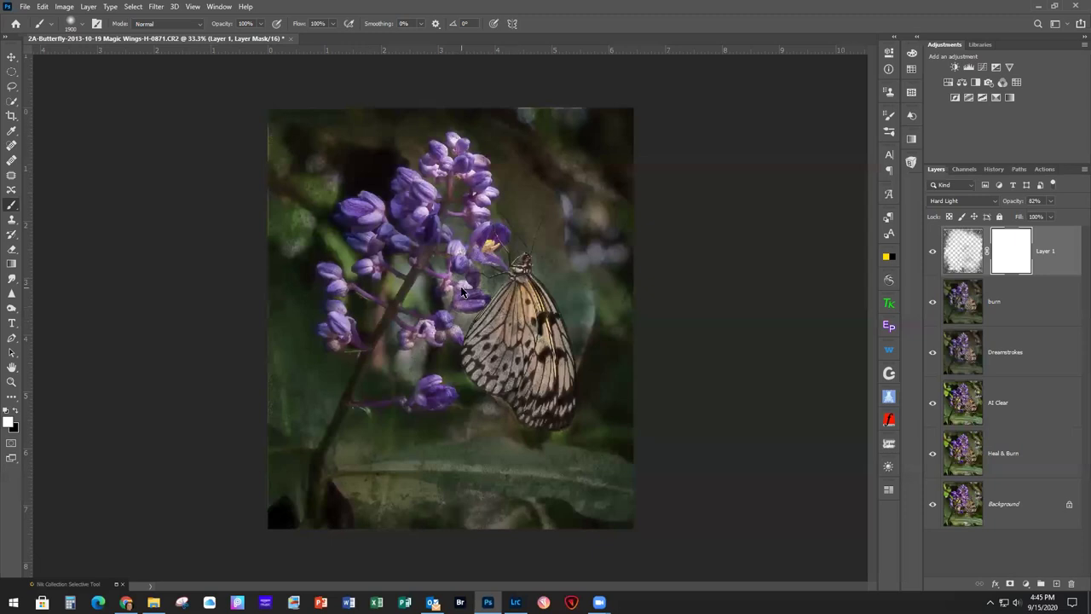
key("bracketleft")
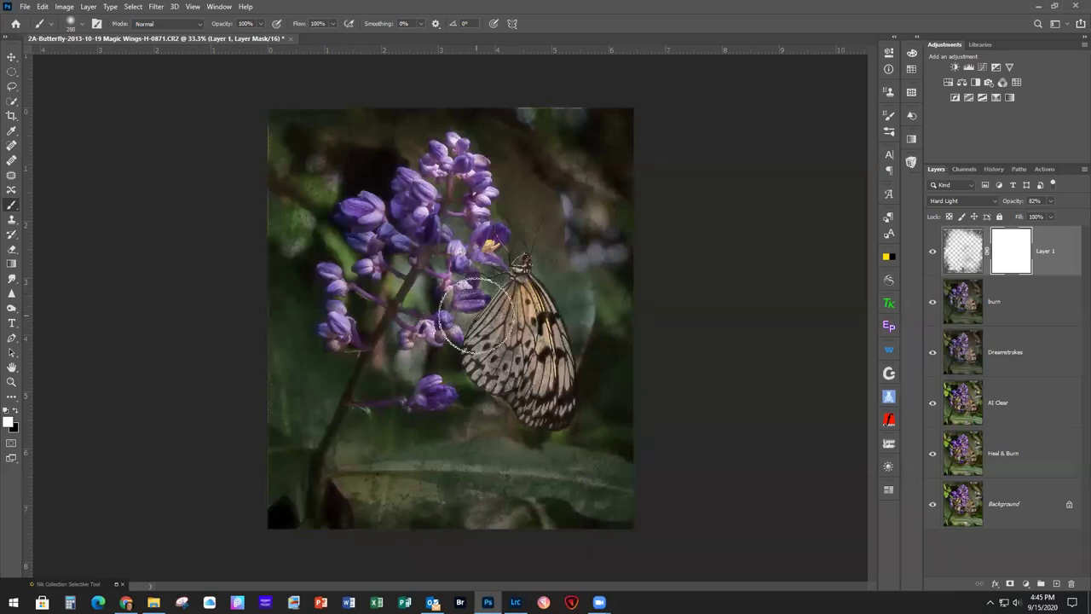
key("bracketleft")
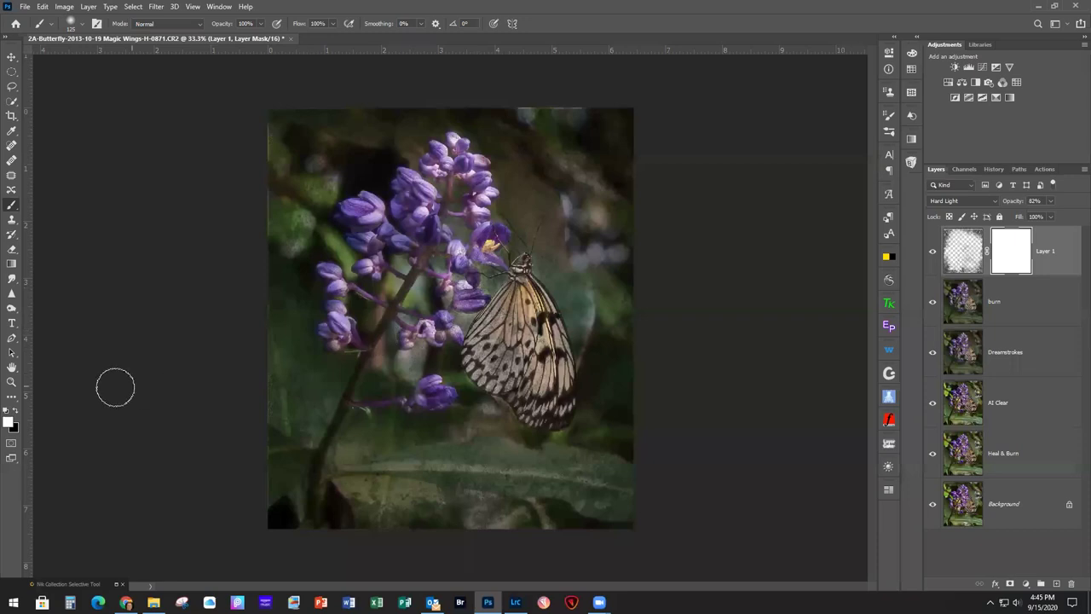
Paint black on the layer mask over the butterfly and the purple buds to remove the grunge texture there
left_click(13, 412)
left_click(13, 412)
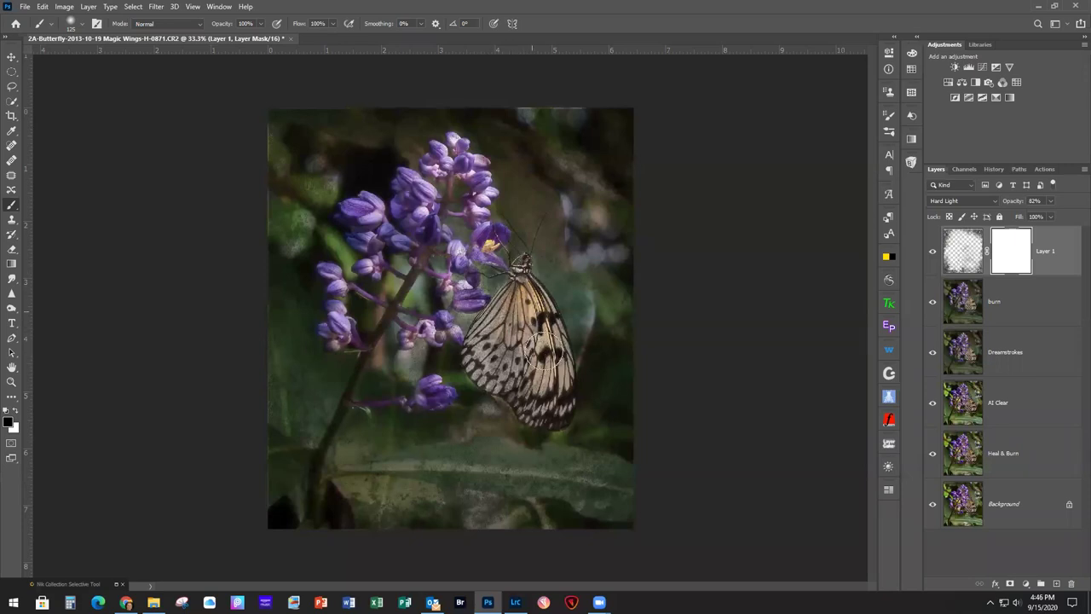
mouse_move(520, 292)
left_mouse_down()
mouse_move(549, 392)
mouse_move(495, 363)
mouse_move(512, 354)
left_mouse_up()
mouse_move(360, 206)
left_mouse_down()
mouse_move(397, 192)
mouse_move(432, 192)
mouse_move(443, 154)
mouse_move(490, 243)
mouse_move(470, 271)
mouse_move(322, 283)
mouse_move(352, 335)
mouse_move(488, 397)
left_mouse_up()
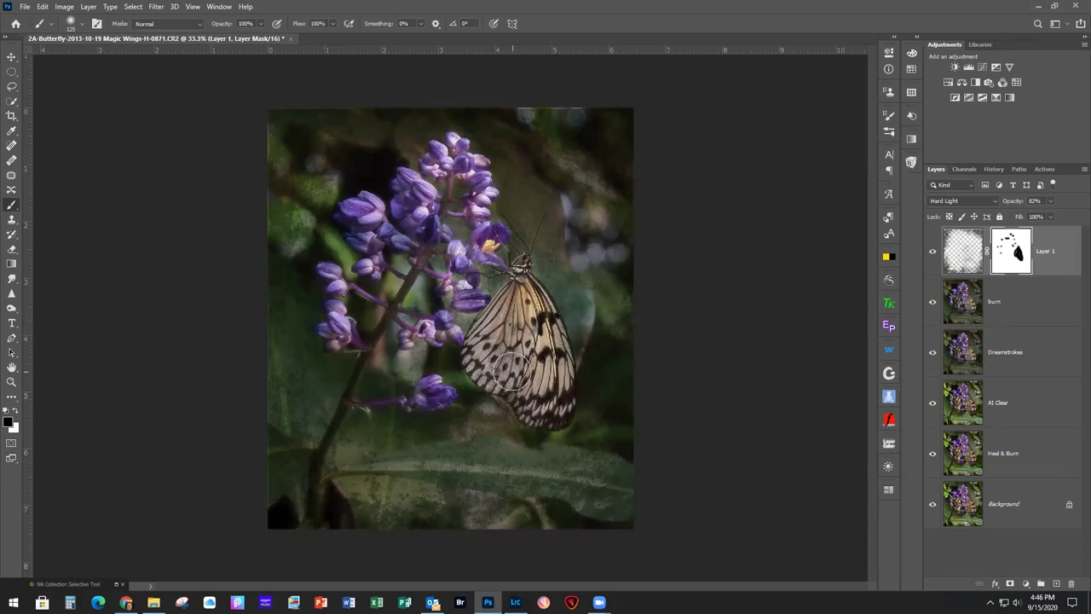
Hide the masked grunge frame layer and duplicate the burn layer
left_click(933, 253)
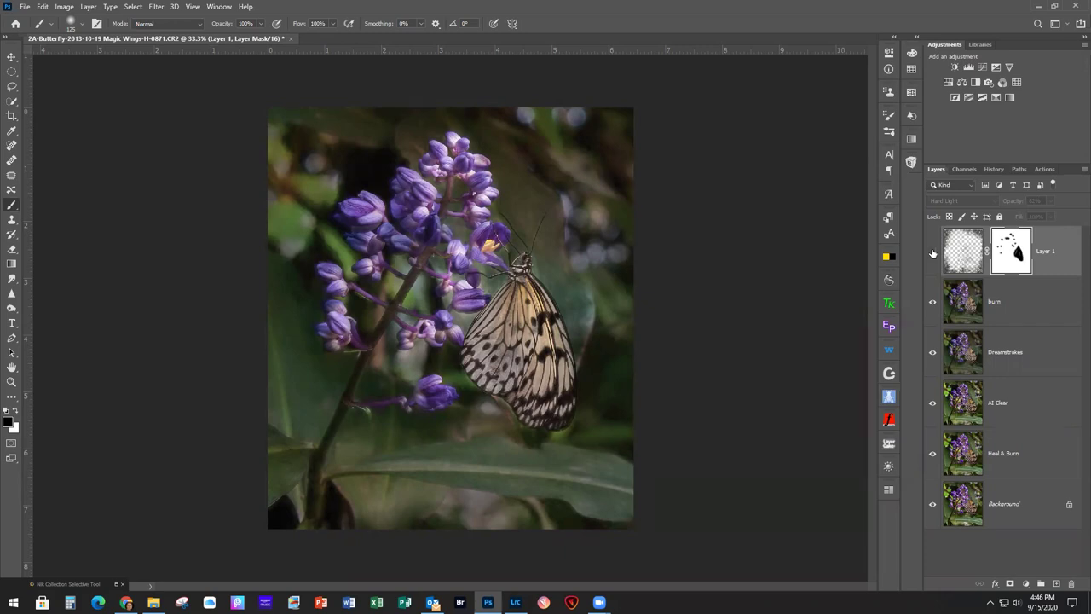
left_click(933, 254)
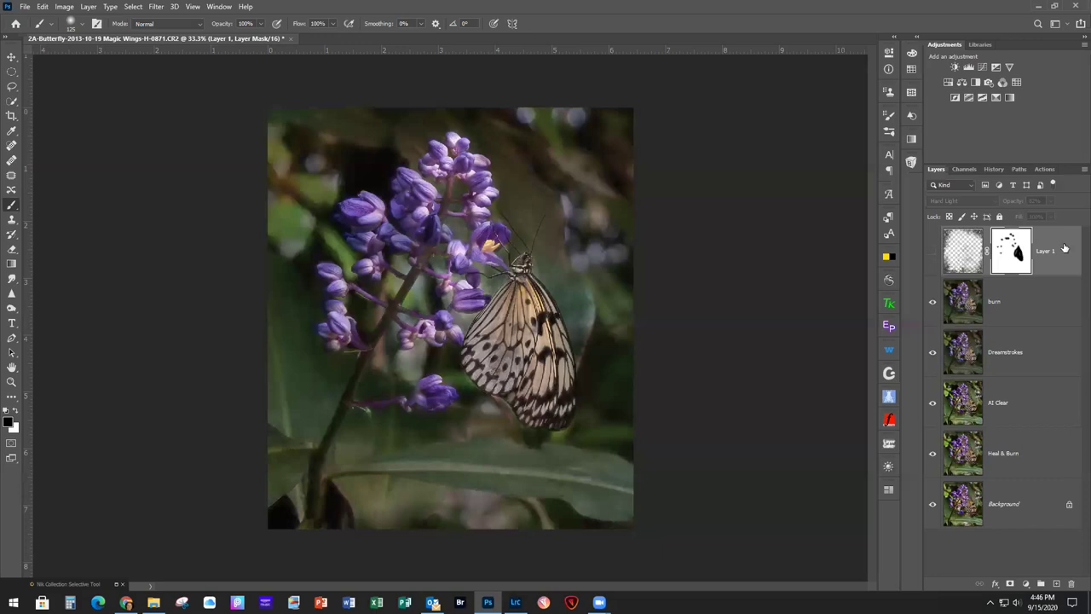
left_click(1048, 309)
key("ctrl+j")
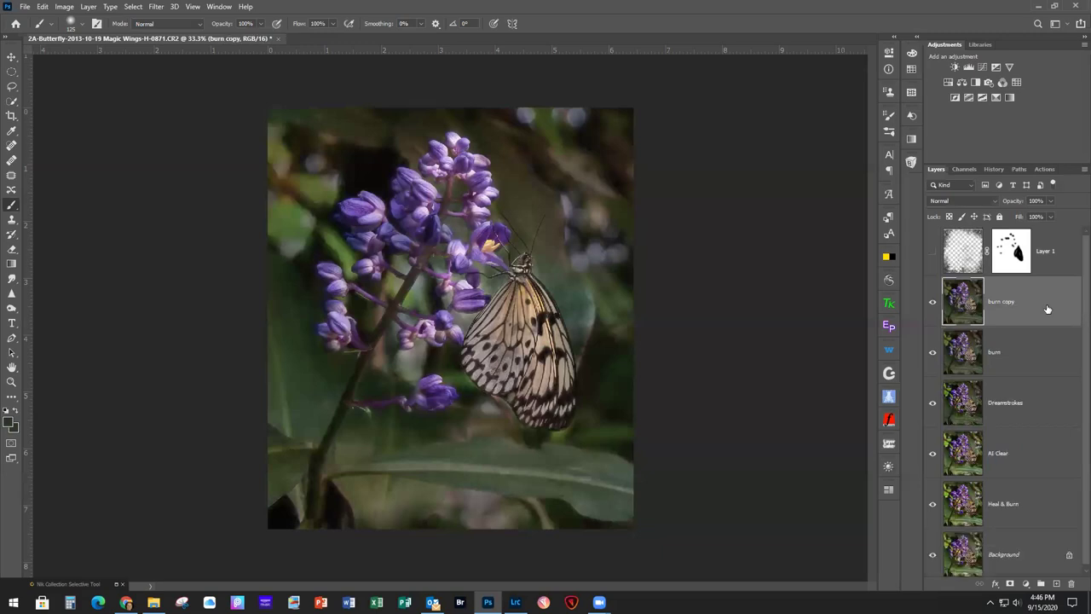
Send the duplicated burn layer to Topaz Studio 2 and add a Texture filter to it
left_click(158, 7)
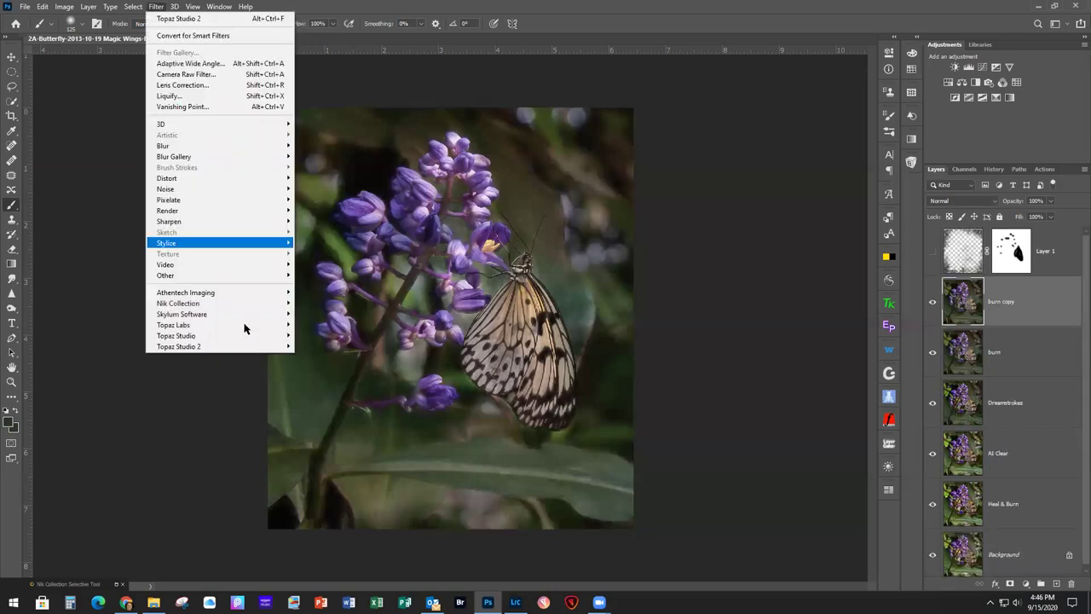
mouse_move(287, 344)
left_click(322, 348)
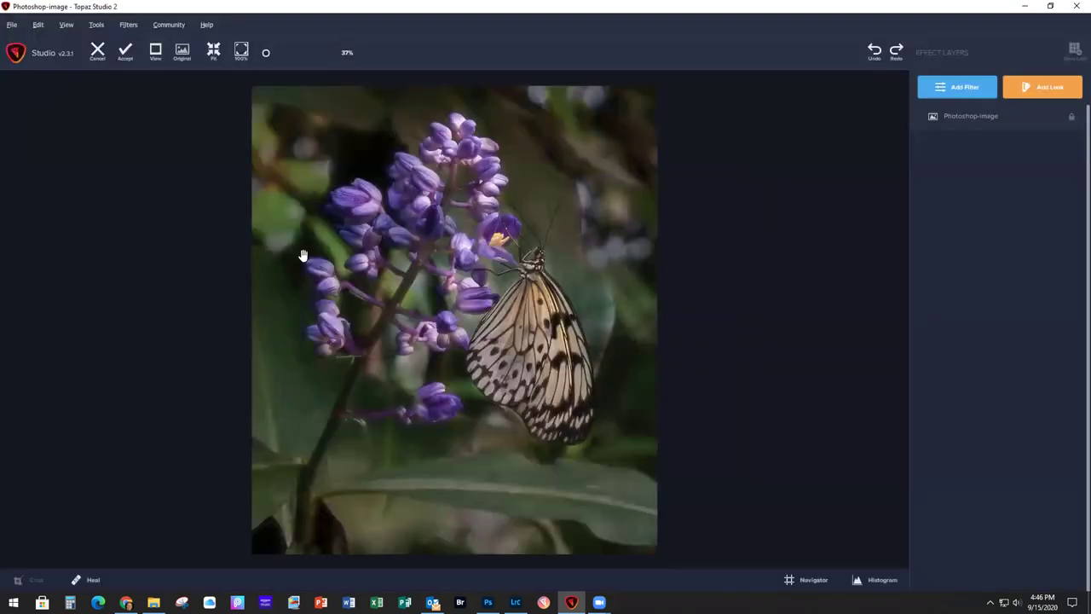
left_click(926, 97)
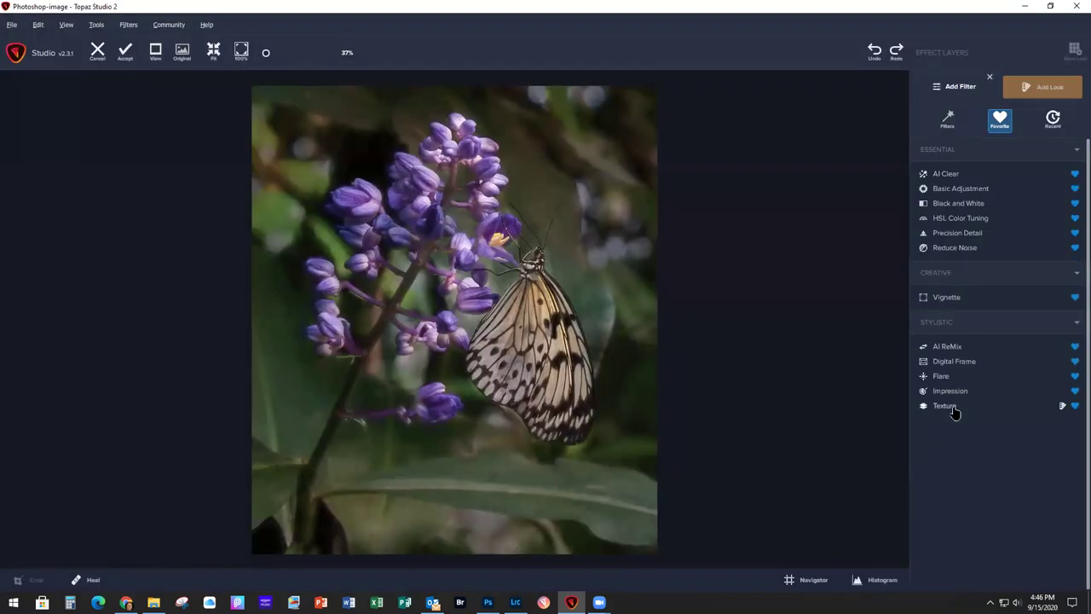
left_click(945, 406)
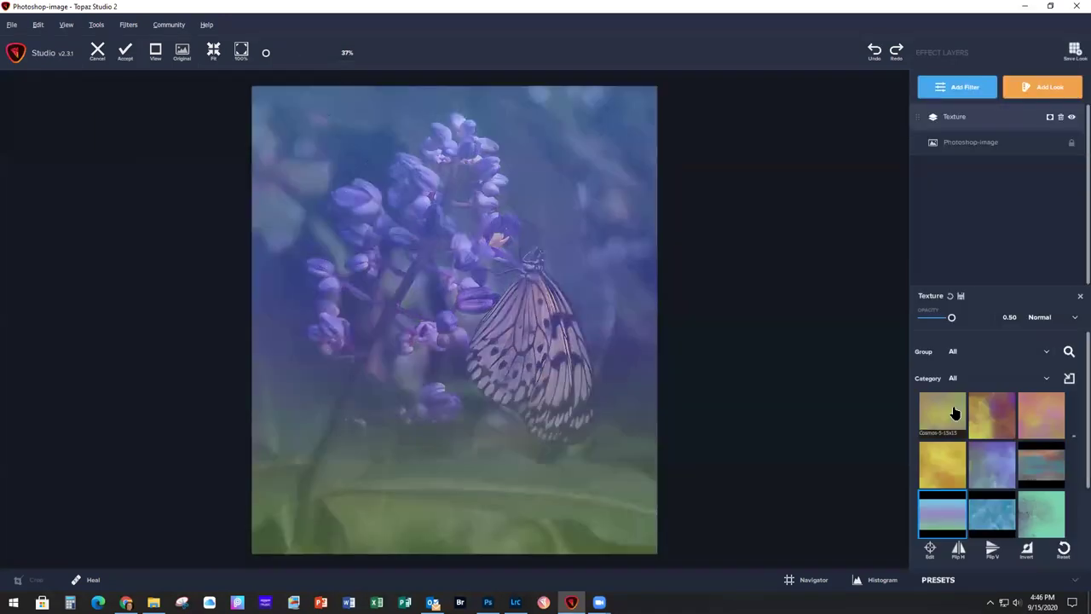
Limit the textures to the Borders group and apply the Border Fade 3 texture to the image
left_click(983, 353)
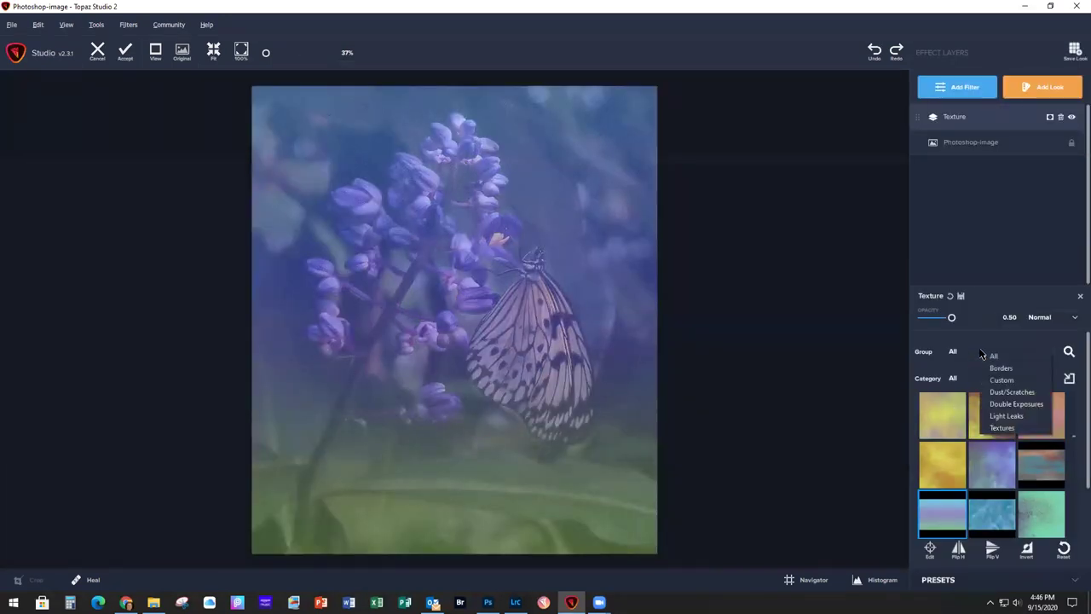
left_click(1002, 369)
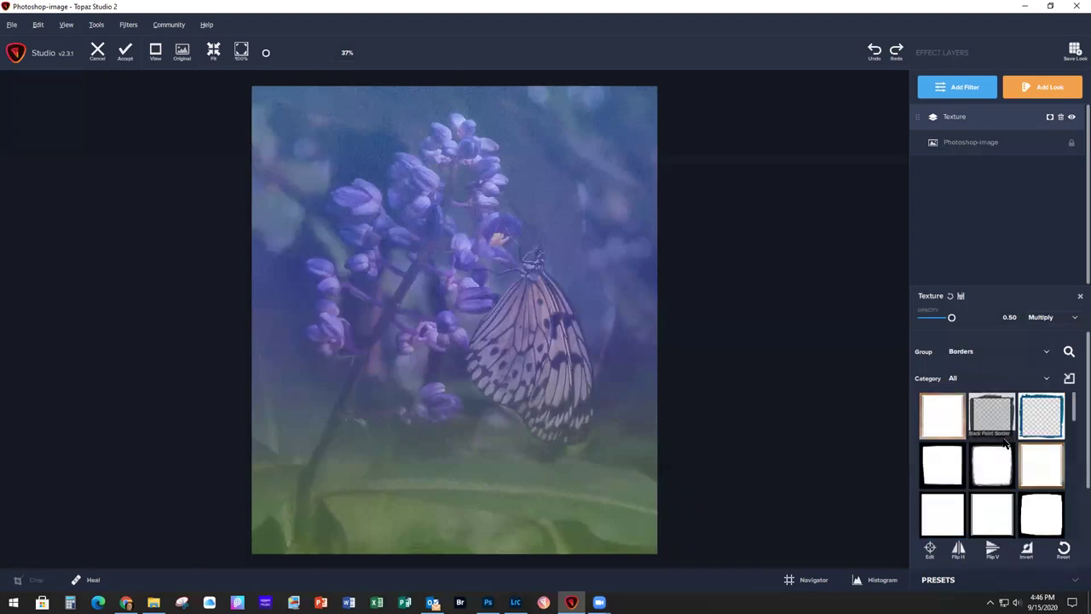
scroll(997, 460, "down", 5)
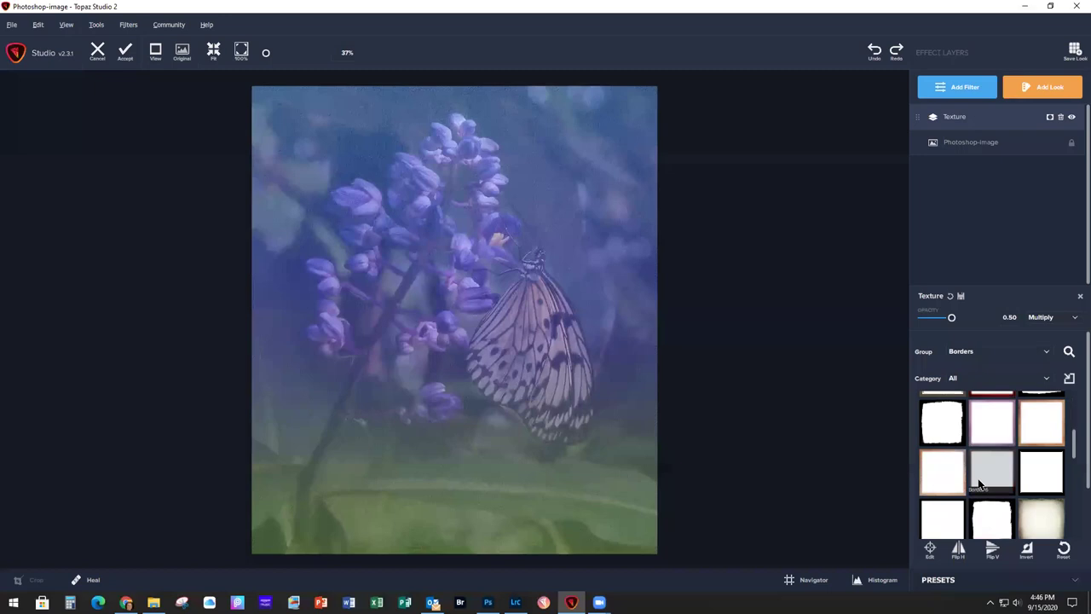
scroll(942, 494, "down", 3)
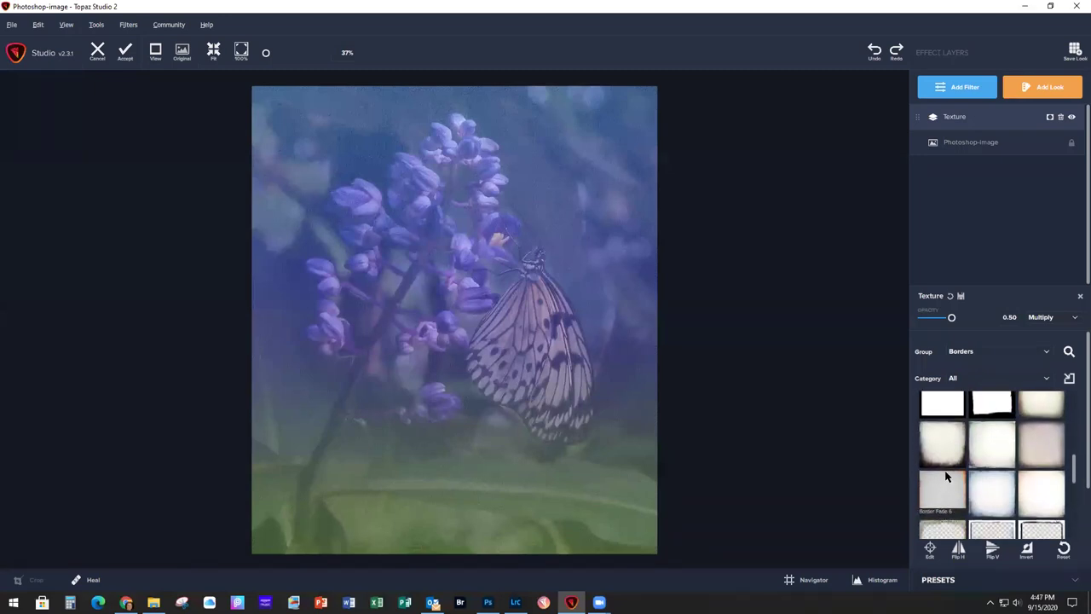
scroll(944, 440, "up", 2)
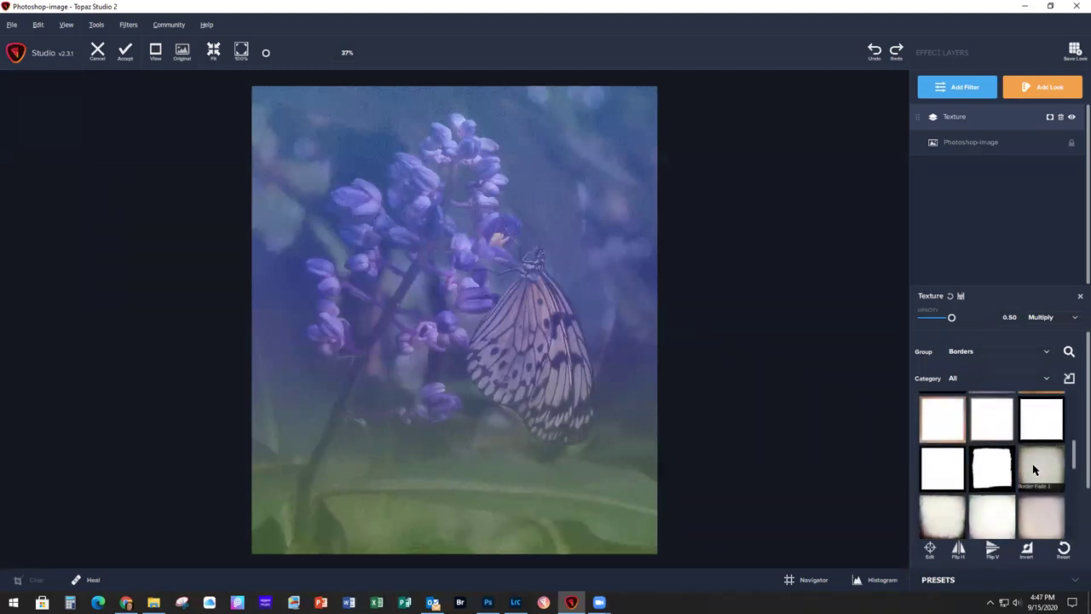
scroll(1076, 467, "down", 1)
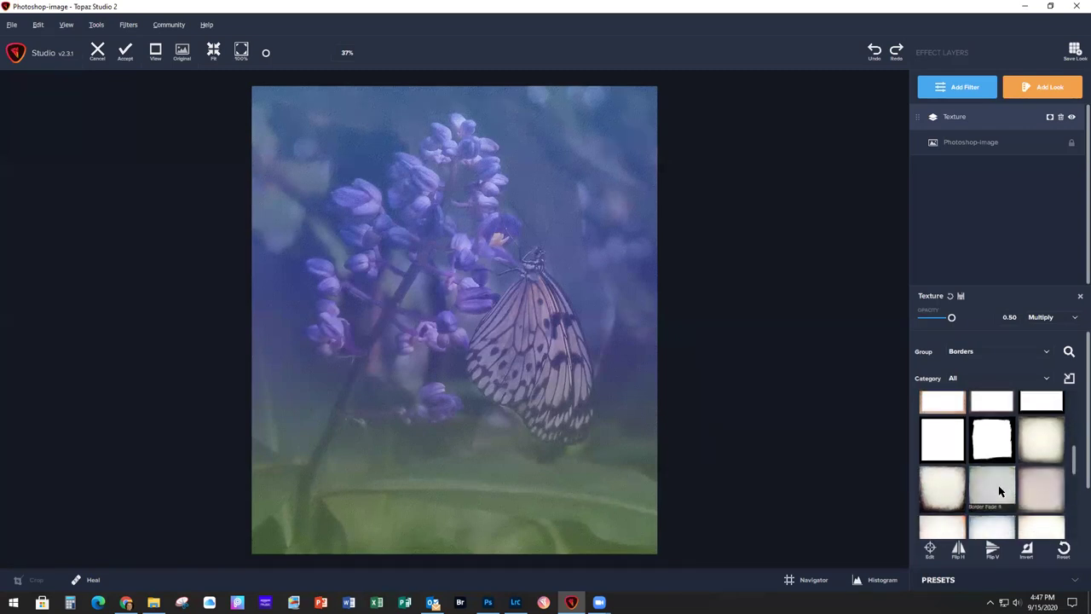
left_click(937, 486)
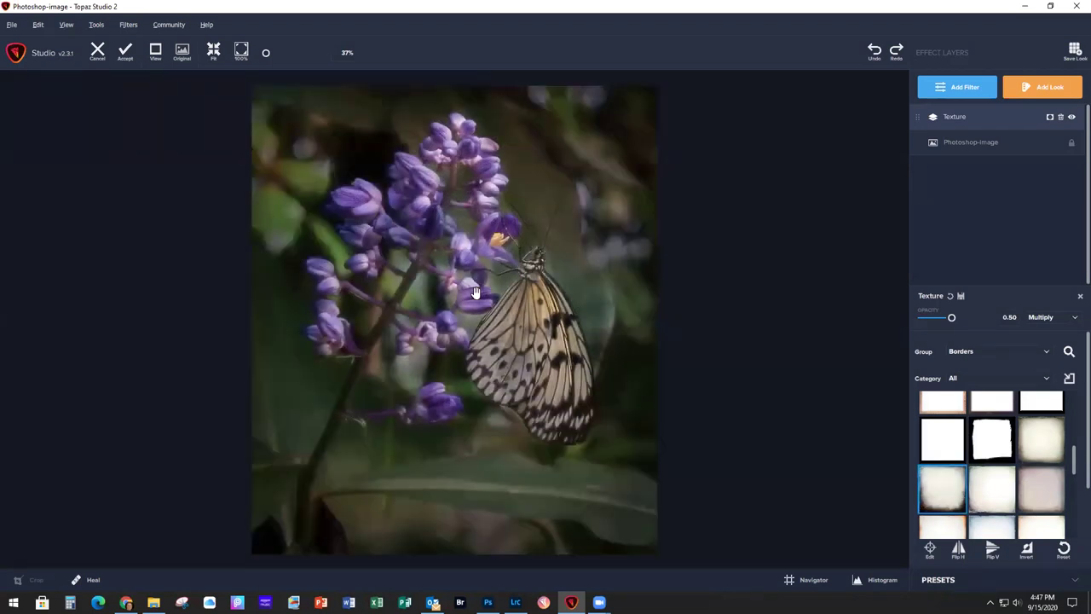
Compare the bordered image with the original, then accept the texture effect and return to Photoshop
left_click(516, 234)
left_click(516, 235)
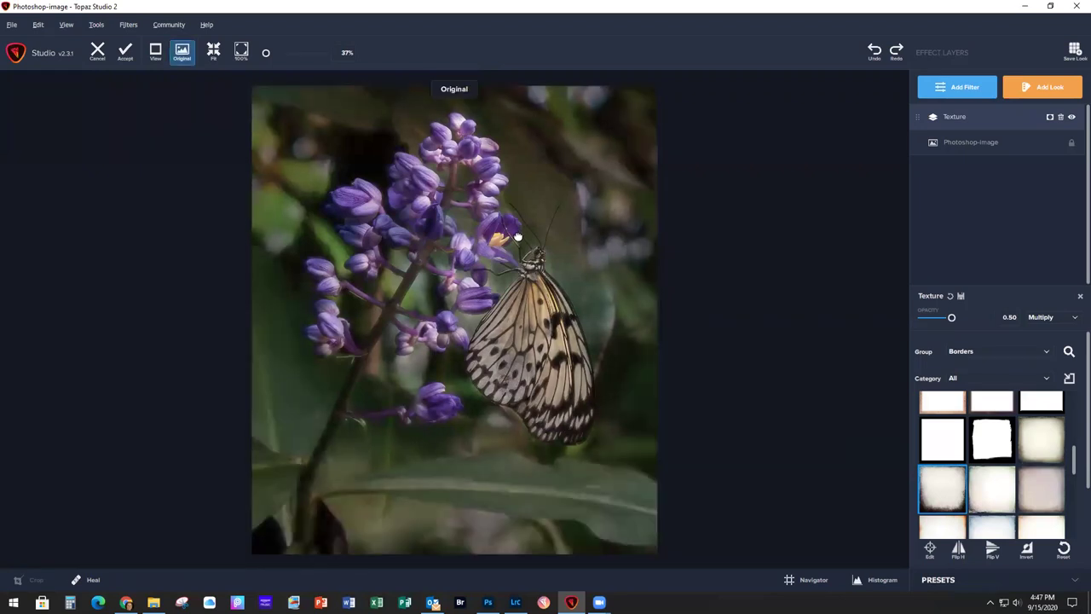
left_click(470, 295)
left_click(471, 295)
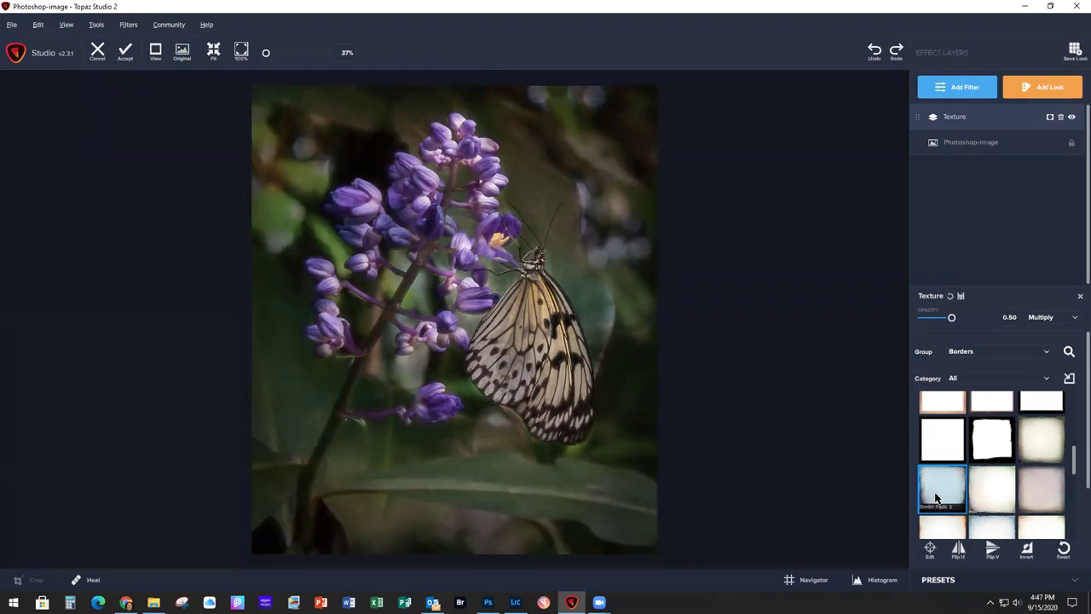
left_click(125, 53)
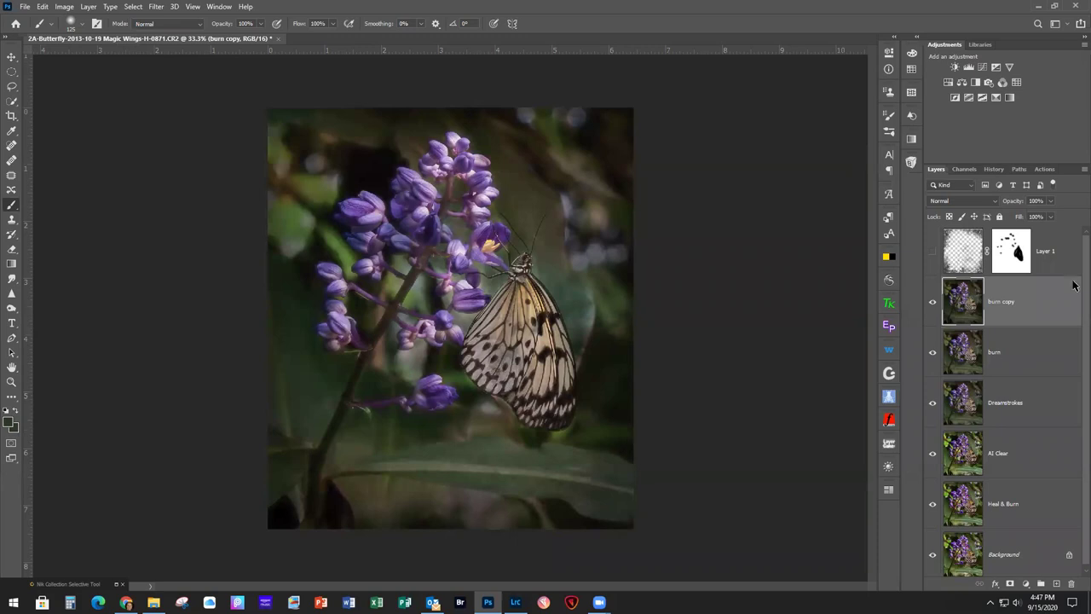
Delete the hidden, masked grunge frame layer
left_click(1061, 256)
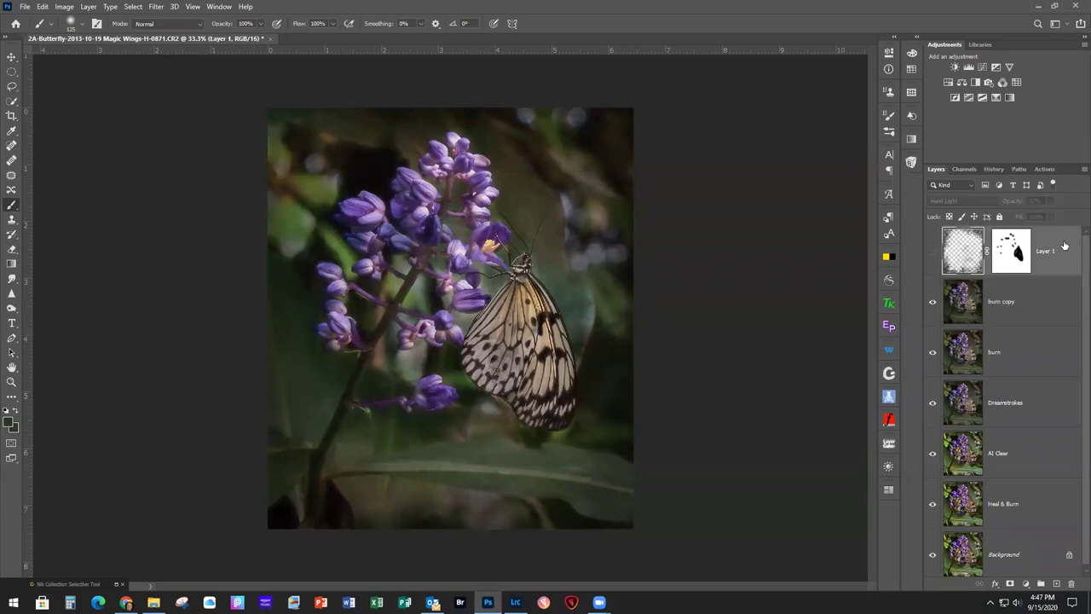
left_click_drag(1064, 244, 1072, 584)
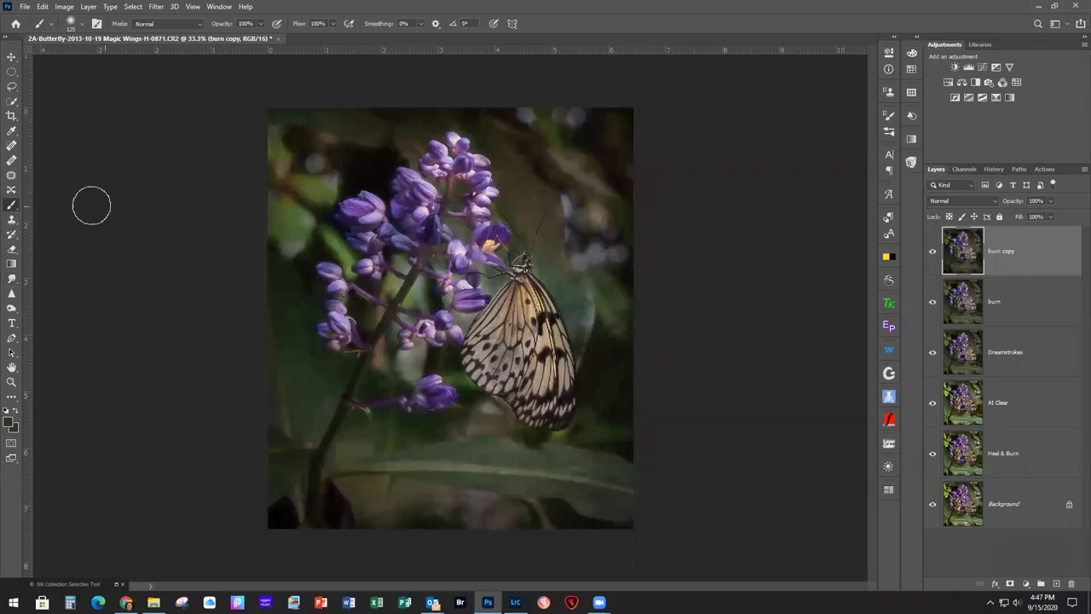
Crop all four edges of the image inward for a tighter composition around the butterfly and purple flowers
left_click(12, 117)
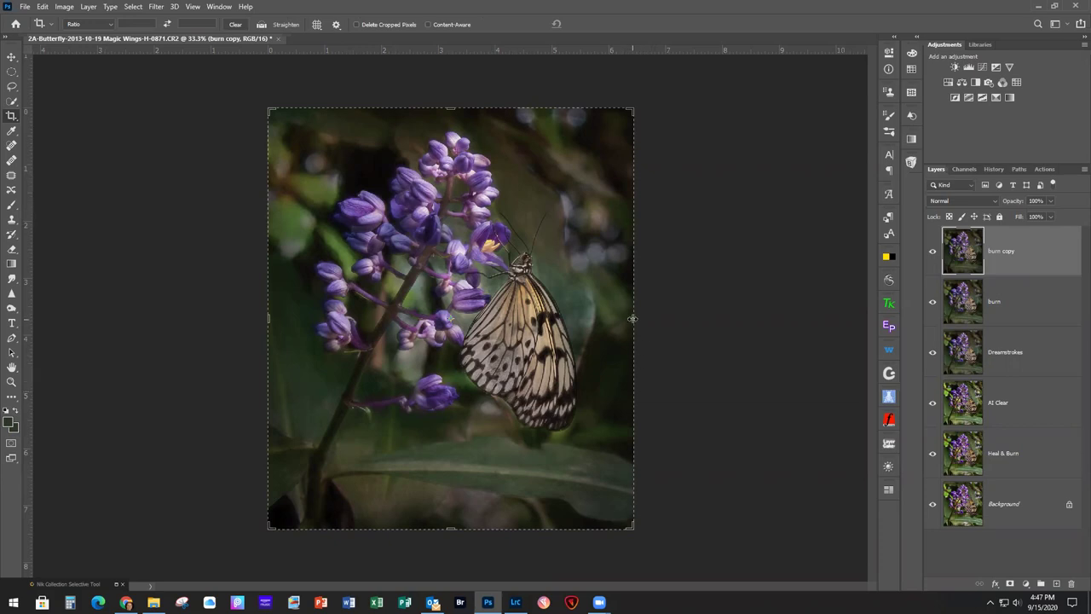
left_click(633, 319)
left_click_drag(631, 319, 620, 318)
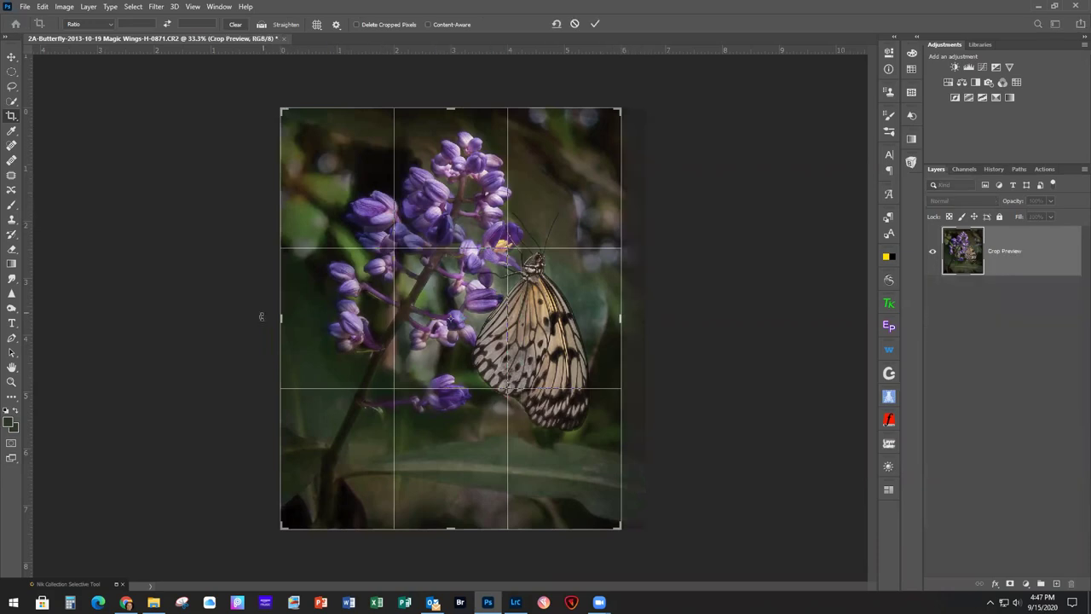
left_click_drag(279, 319, 296, 319)
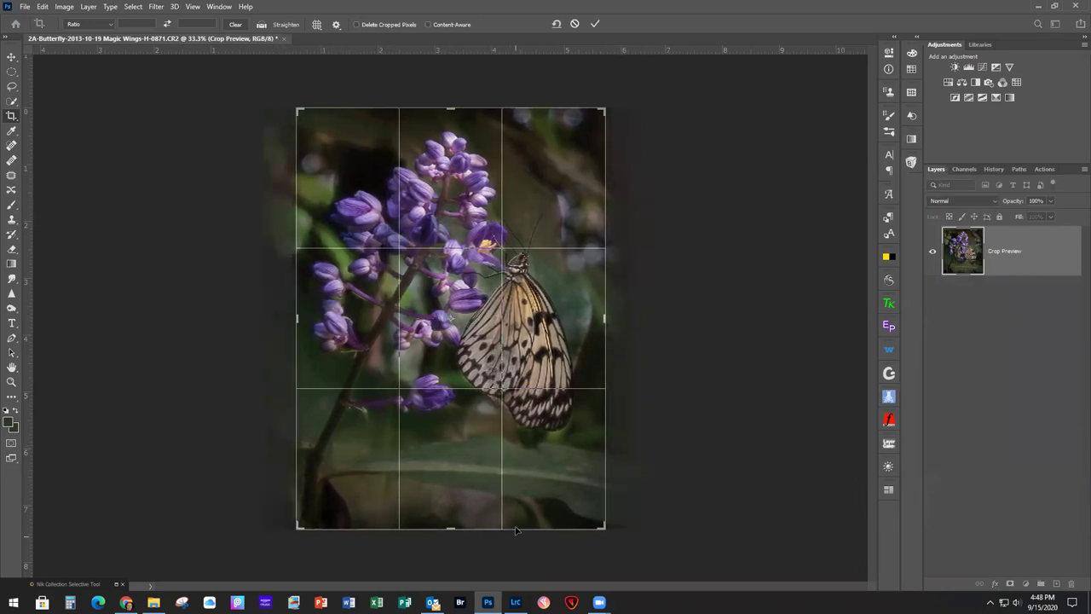
left_click_drag(448, 524, 450, 509)
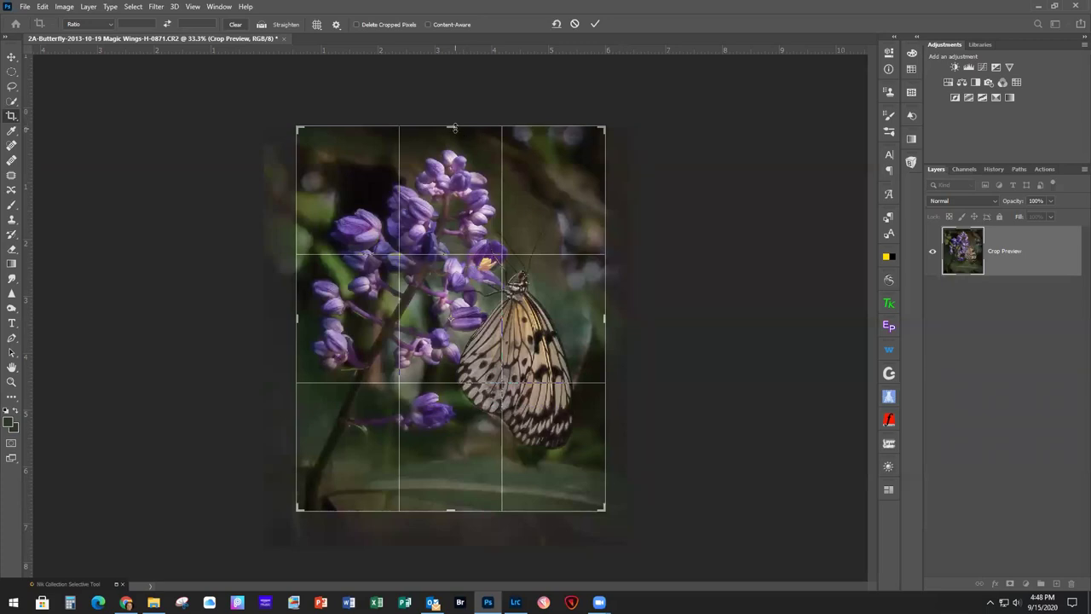
left_click(595, 24)
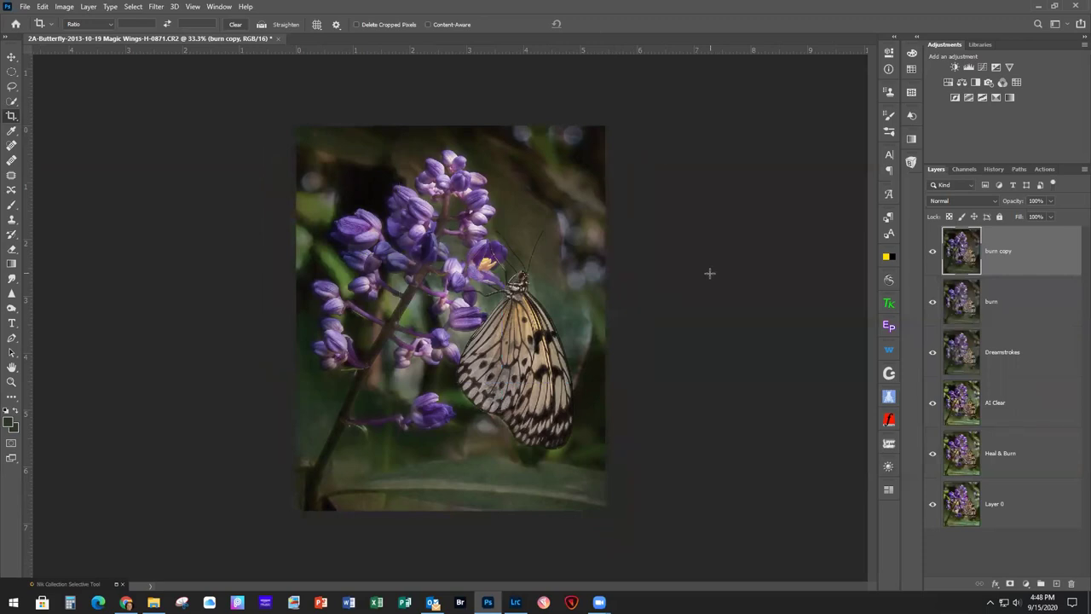
Rename the burn copy layer to "border fade 3" and duplicate it
double_click(1000, 251)
type("border fade 3")
key("Return")
key("ctrl+j")
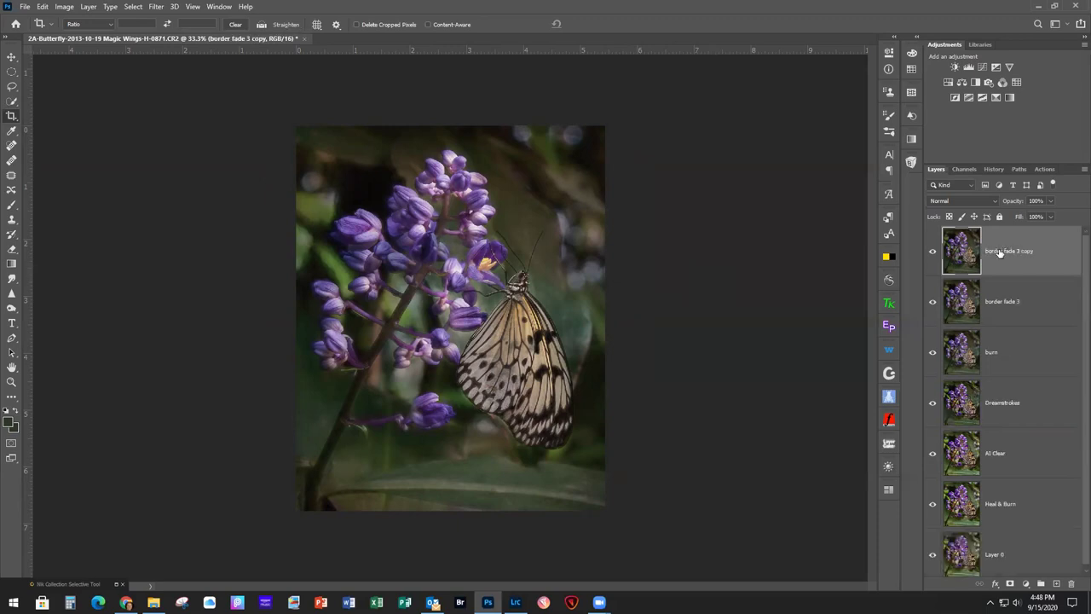
Send the border fade 3 copy layer to Topaz Studio 2 and add a Texture filter
left_click(155, 7)
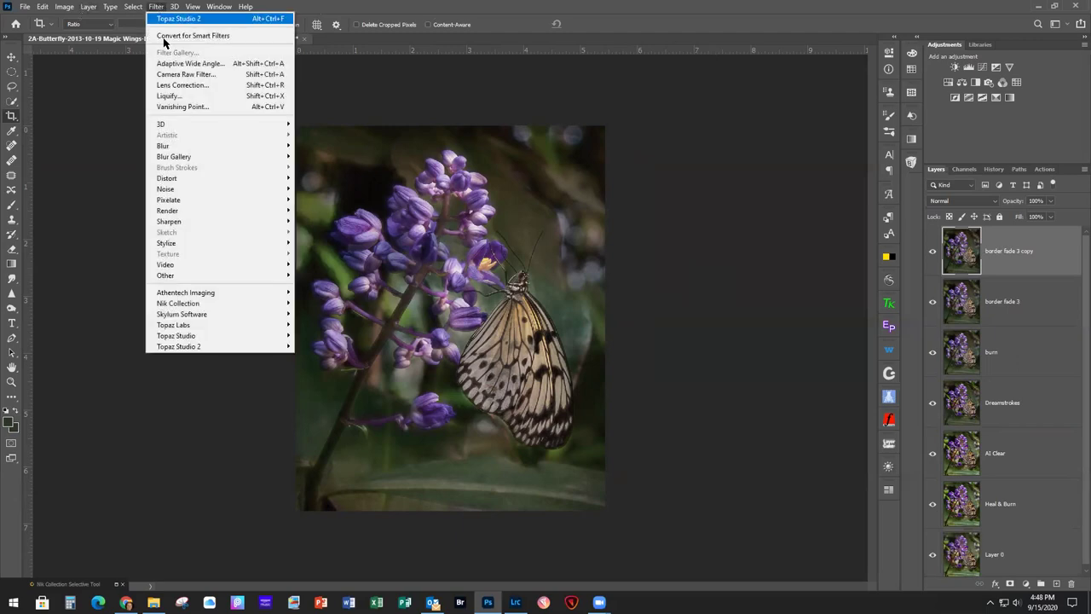
mouse_move(237, 346)
left_click(335, 346)
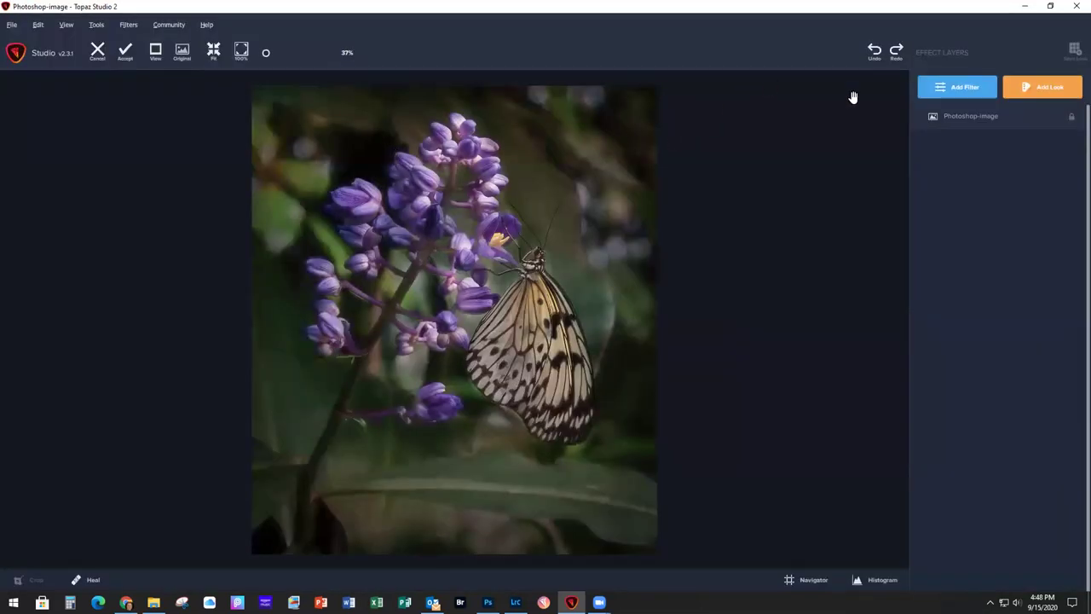
left_click(955, 97)
left_click(947, 405)
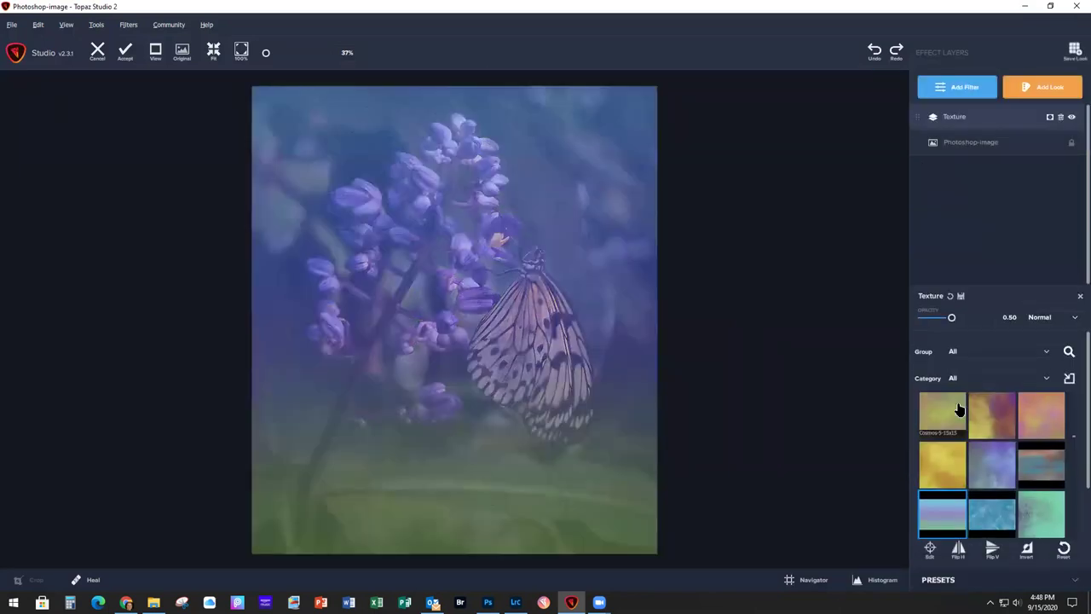
Apply the plain cream faded border from the Borders texture group and accept the effect back into Photoshop
left_click(969, 350)
left_click(988, 383)
scroll(983, 469, "down", 5)
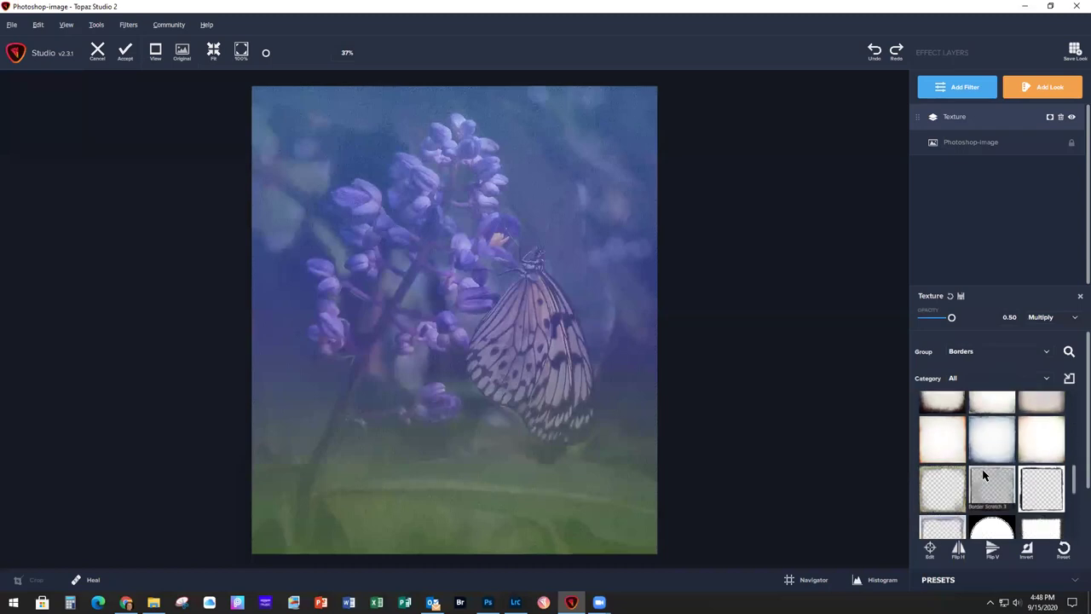
left_click(1046, 440)
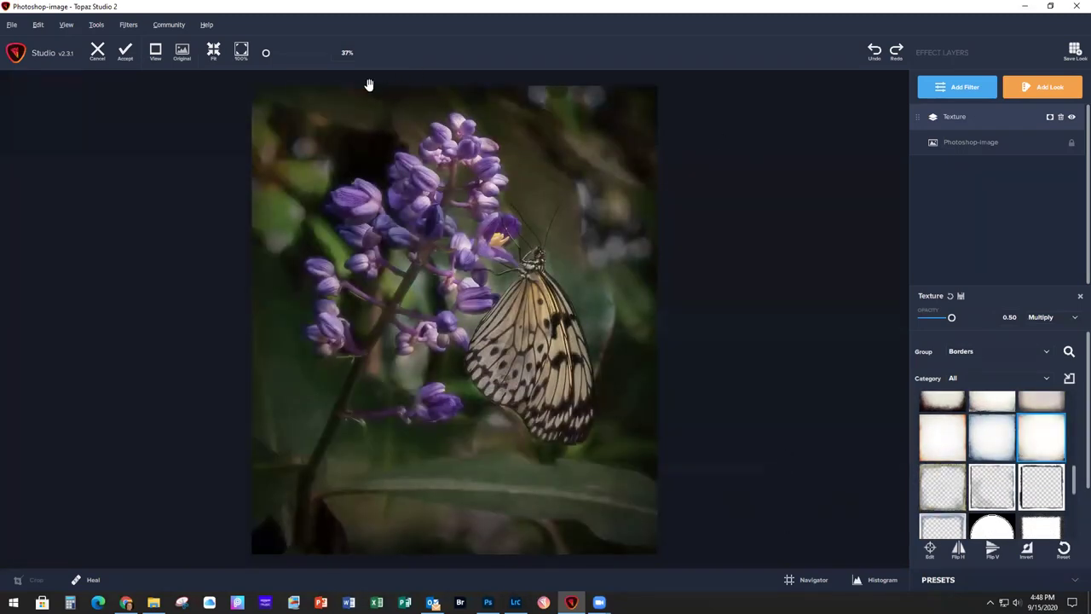
left_click(126, 52)
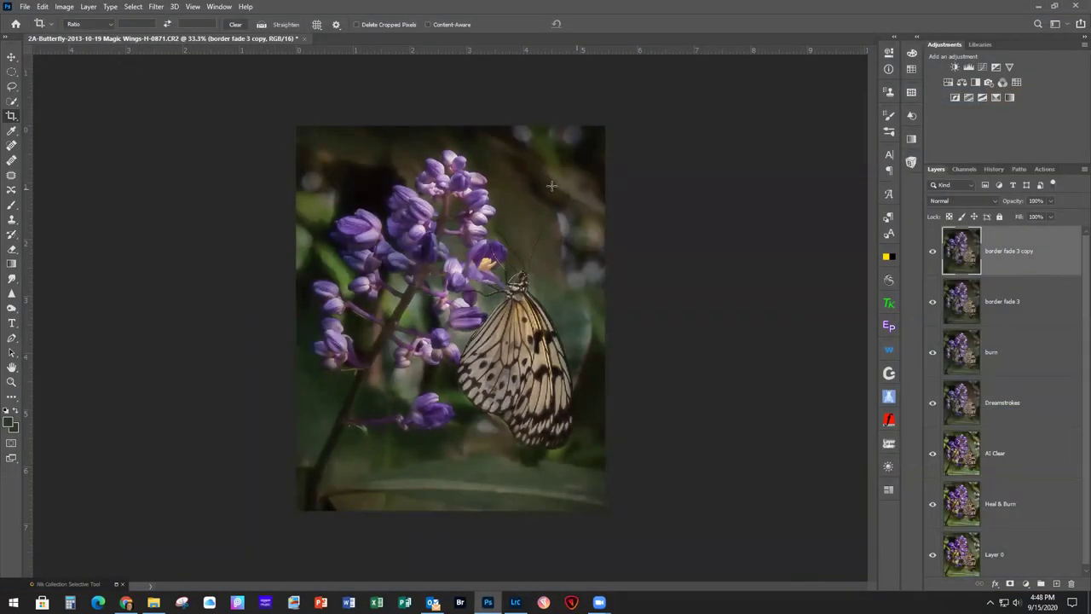
Fit the image to the window and compare Layer 0 alone with the full layer stack
key("ctrl+0")
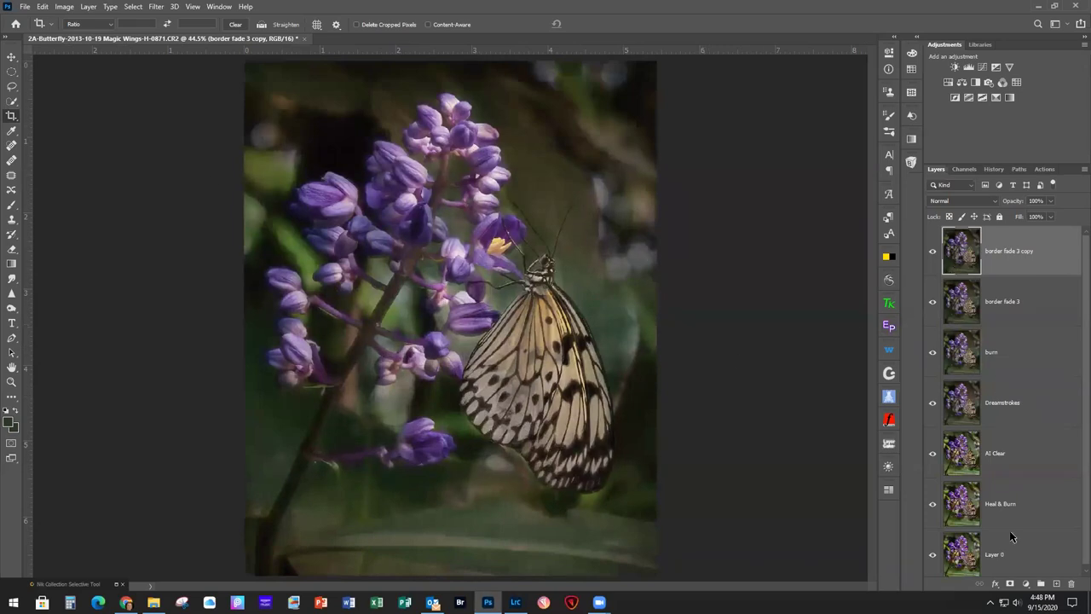
scroll(1015, 539, "down", 1)
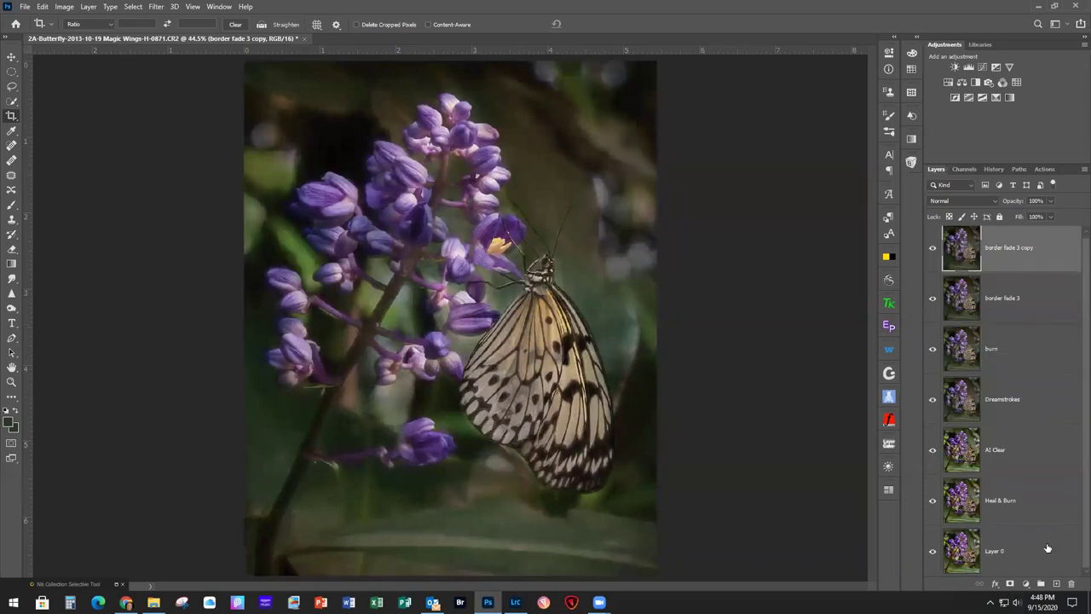
left_click(934, 555, "alt")
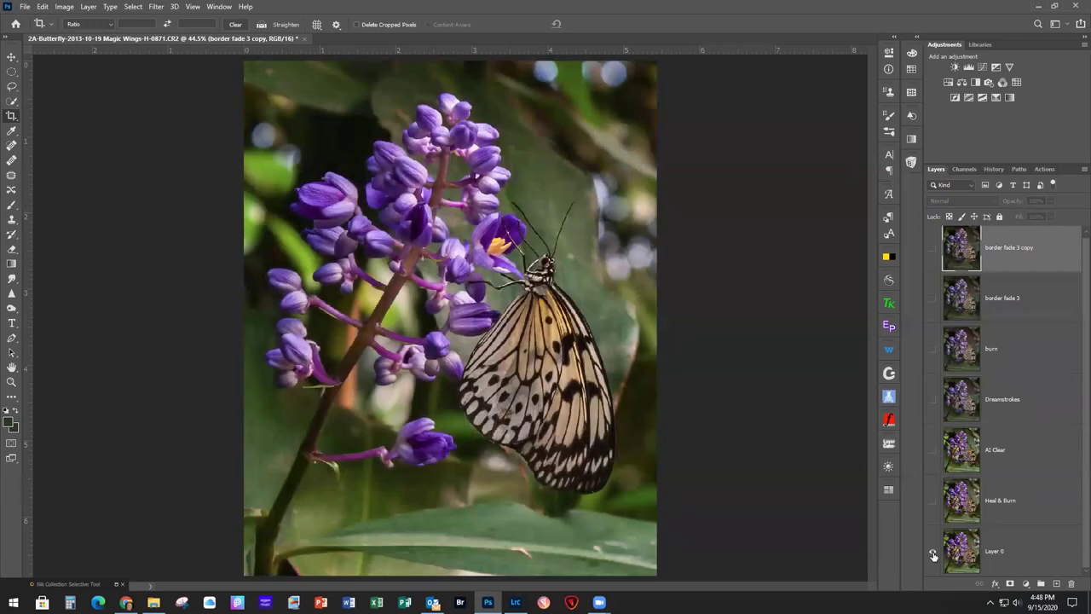
left_click(933, 555, "alt")
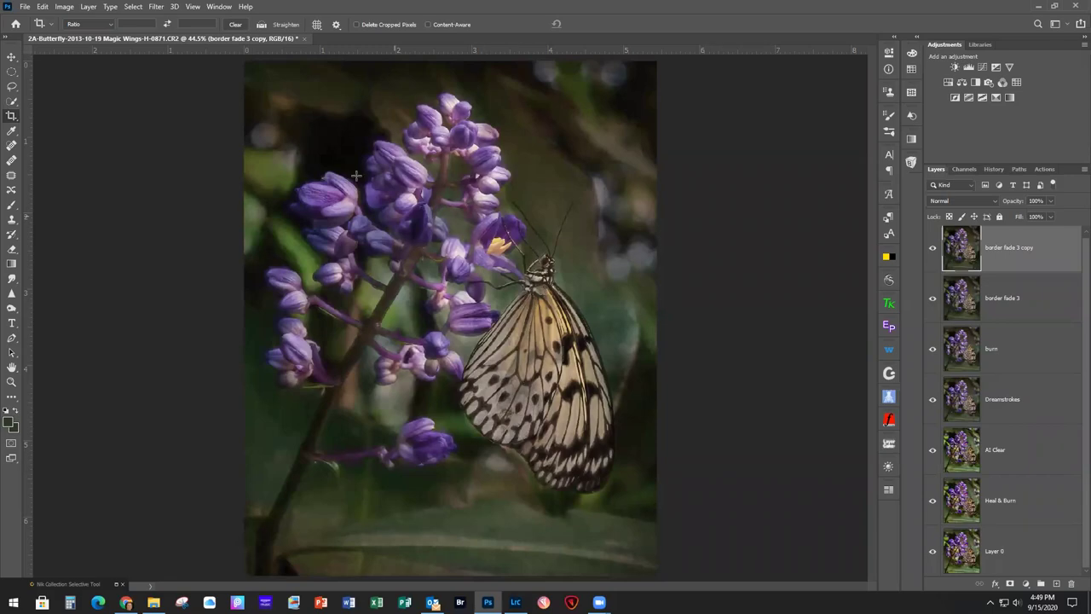
Close the butterfly document without saving the changes
left_click(26, 7)
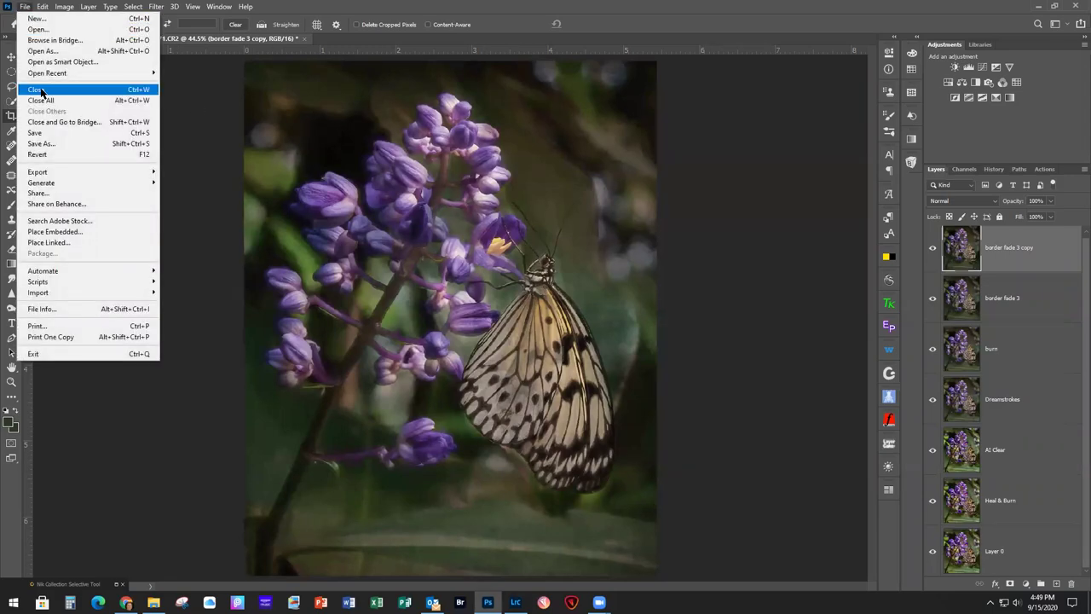
left_click(34, 89)
left_click(539, 225)
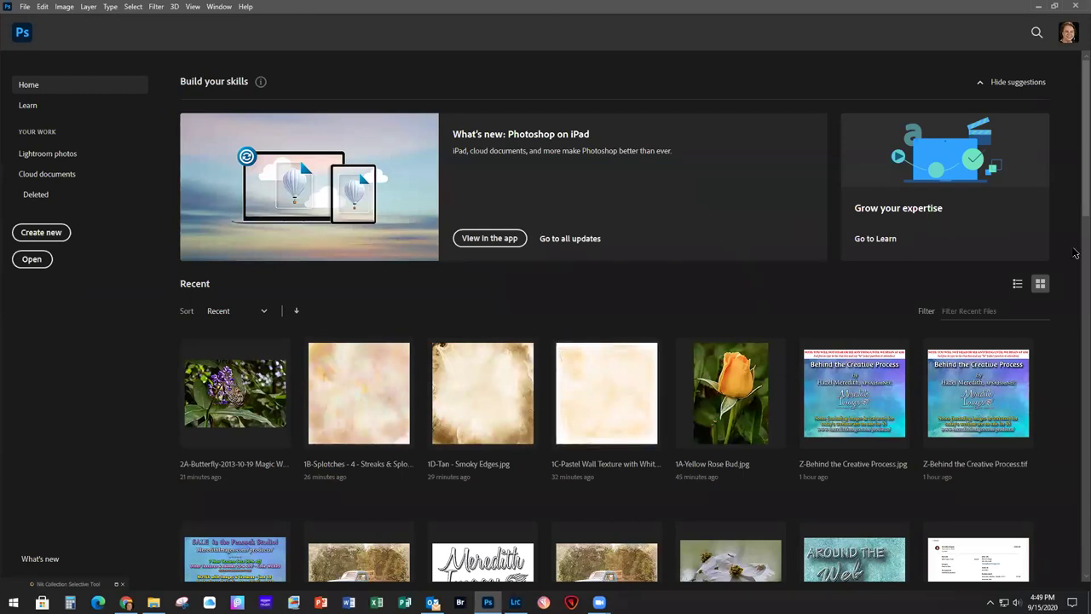
left_click(25, 11)
left_click(39, 30)
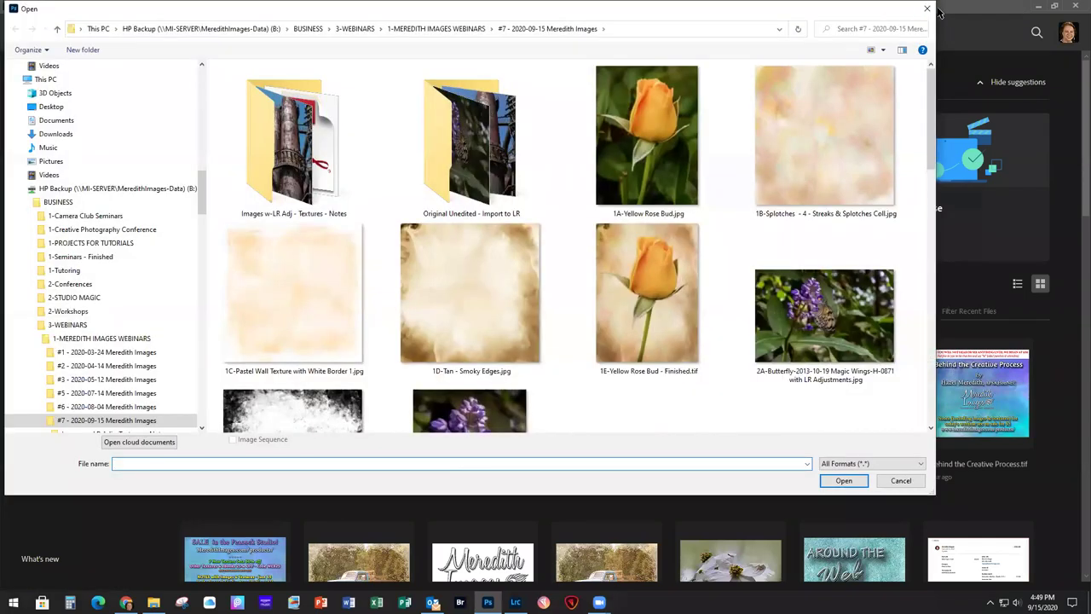
left_click(928, 8)
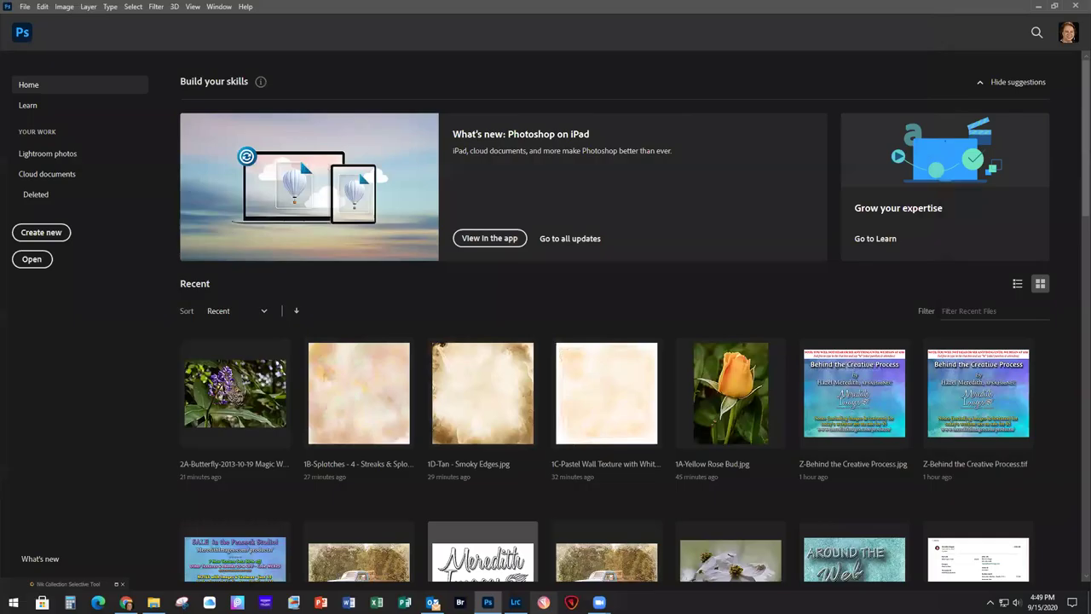
Switch to Lightroom Classic and open the Raindrops on Rose photo from the Webinar 7 folder in the Develop module
left_click(515, 602)
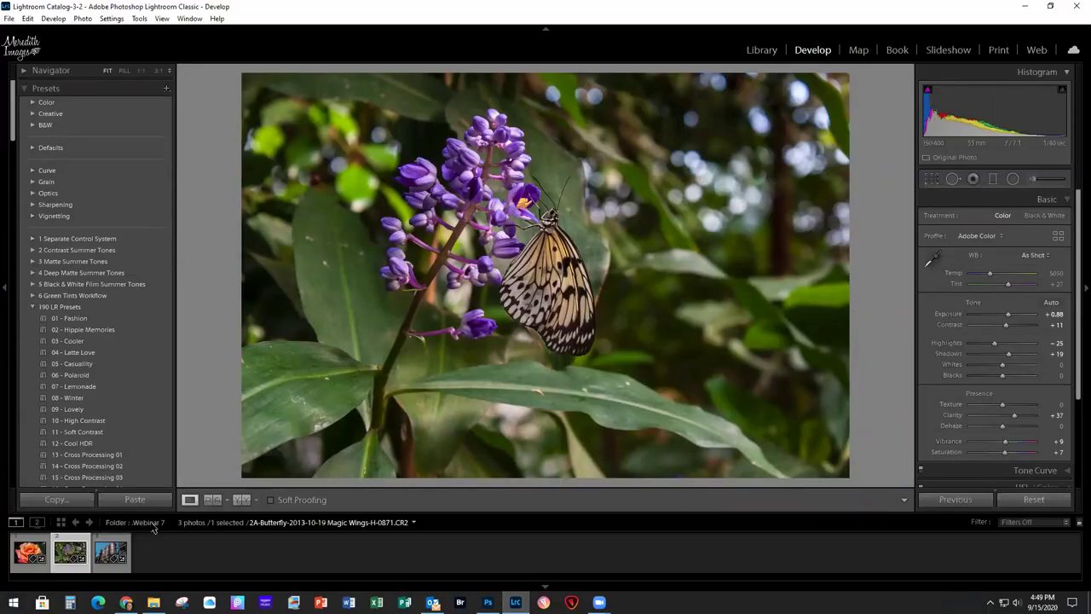
left_click(762, 50)
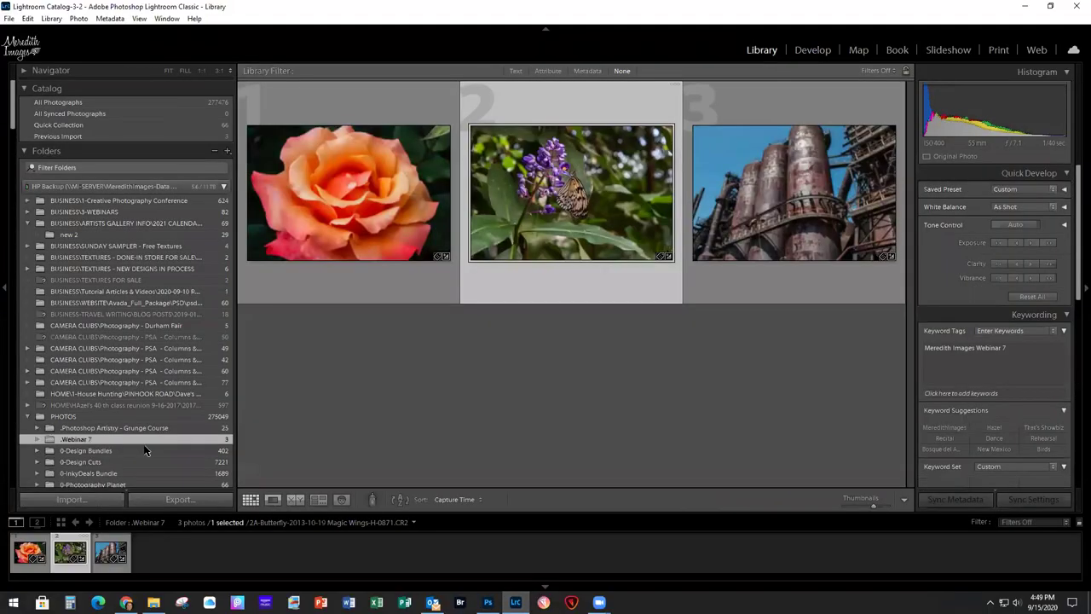
double_click(364, 156)
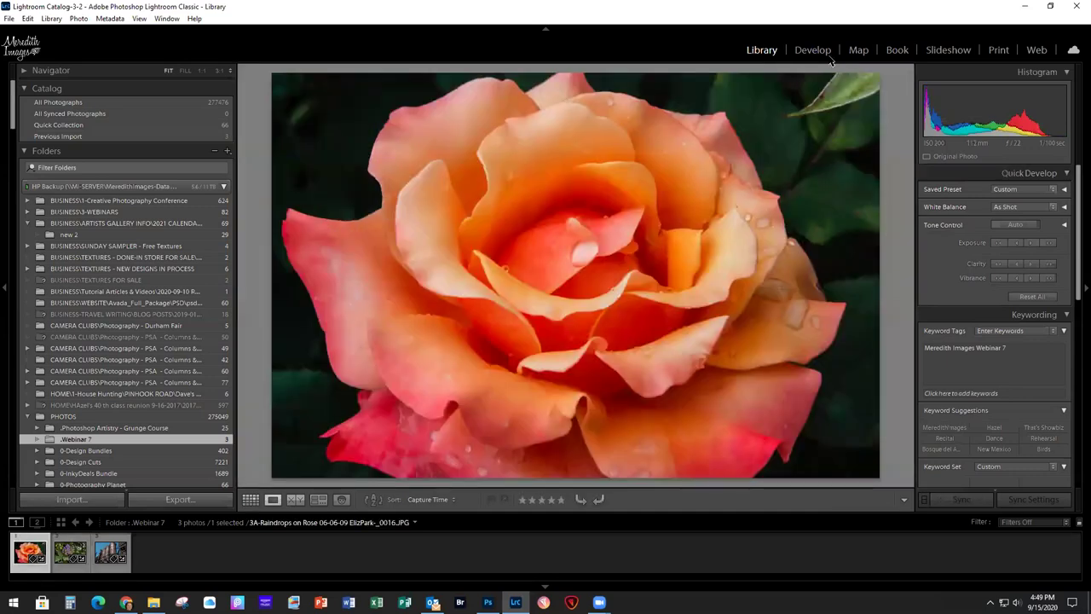
left_click(825, 52)
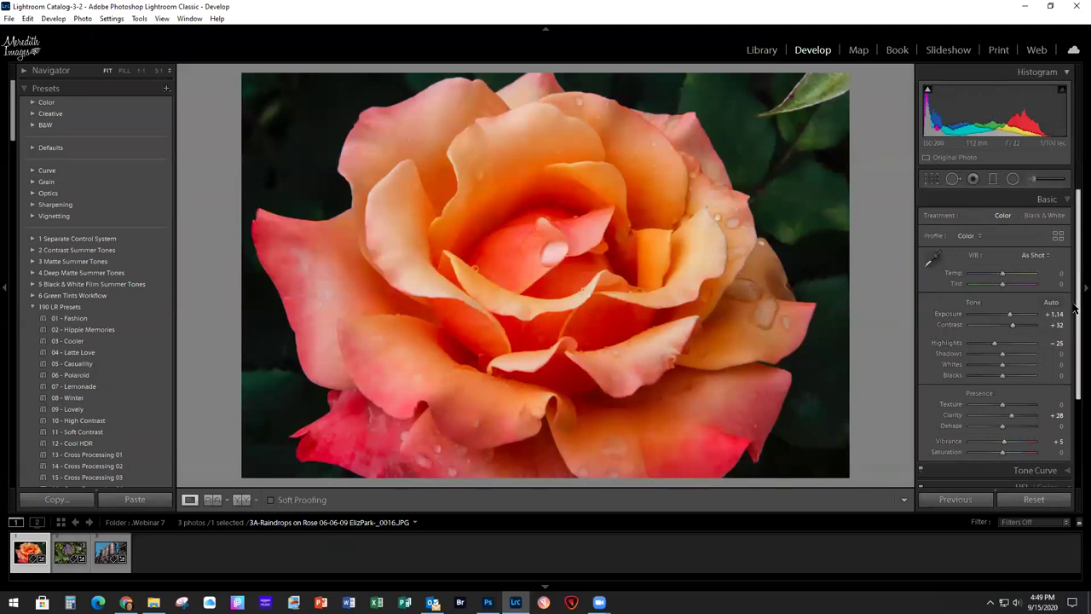
scroll(1075, 309, "down", 3)
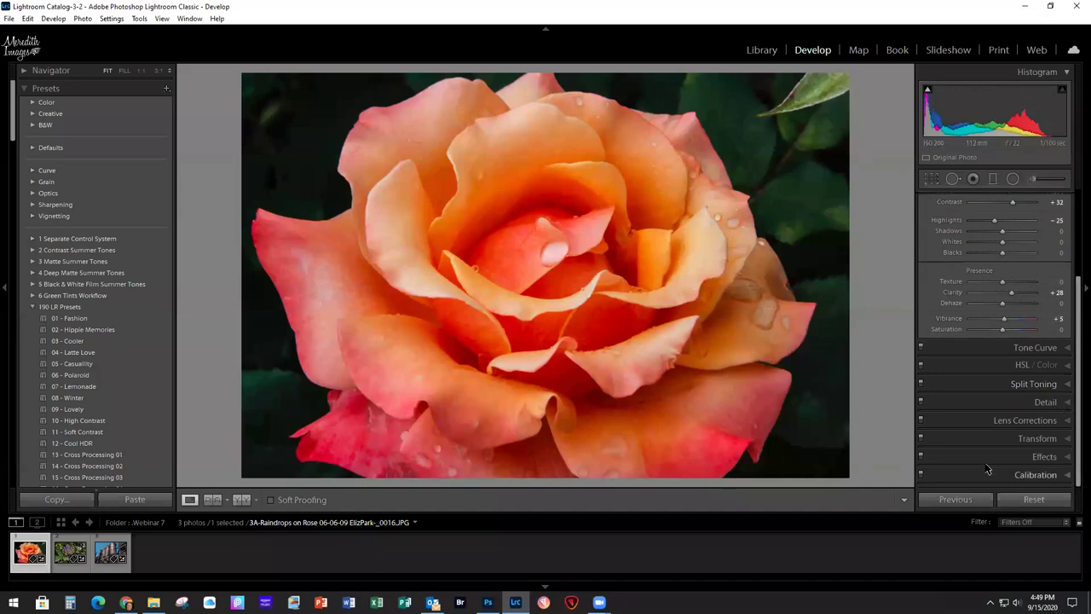
Send the rose photo to Adobe Photoshop 2020 as a copy with Lightroom adjustments
right_click(497, 187)
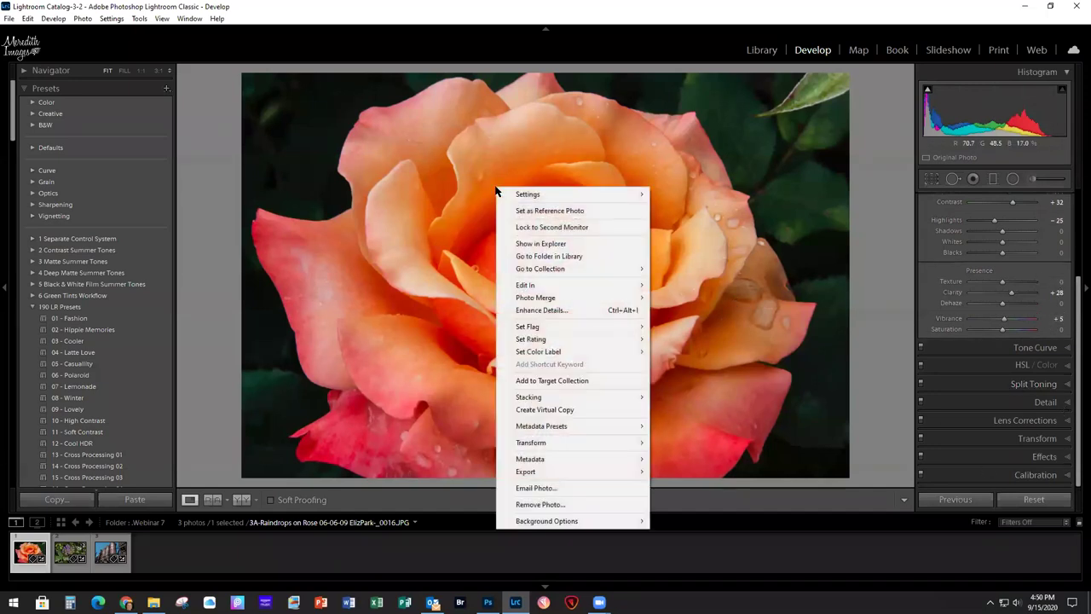
mouse_move(539, 288)
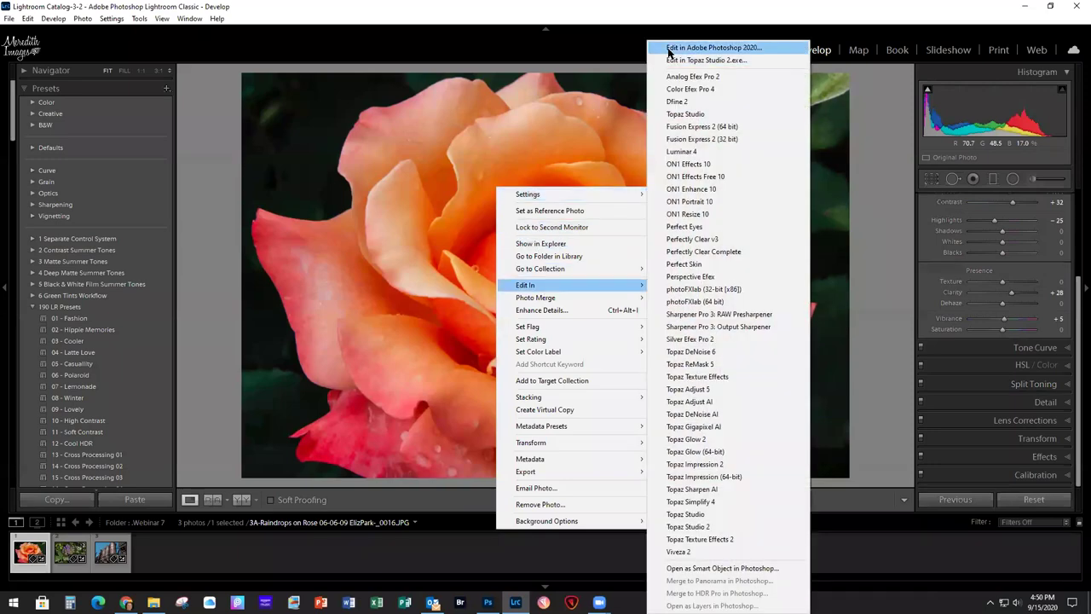
left_click(679, 52)
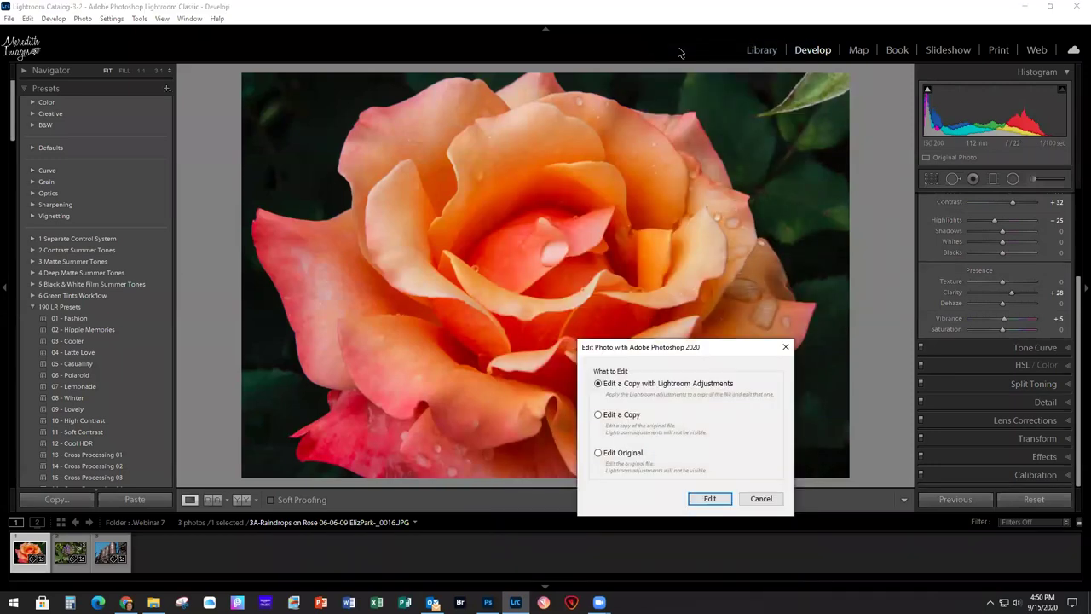
left_click(709, 498)
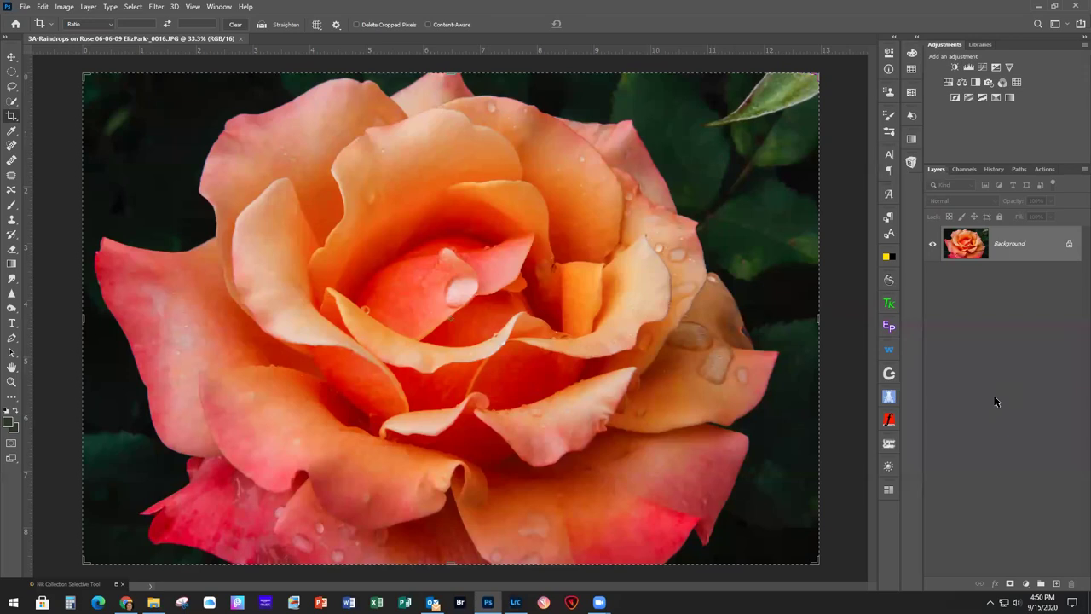
Duplicate the Background layer and remove the bright leaf at the photo's upper right with a size 100 Spot Healing Brush
key("ctrl+j")
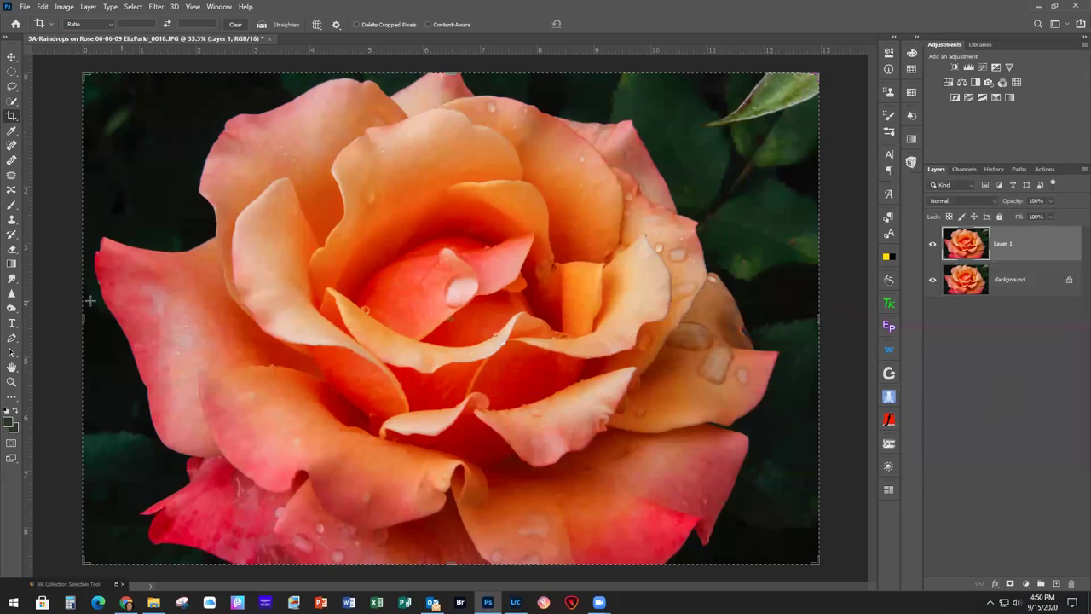
left_click(11, 147)
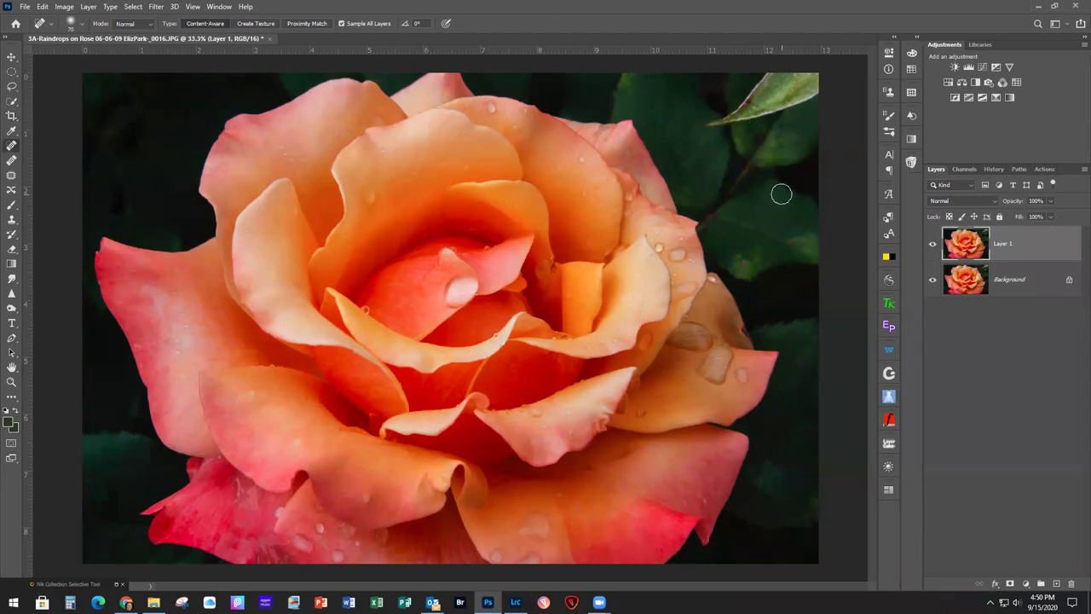
key("bracketright")
key("bracketright")
key("bracketright")
mouse_move(767, 78)
left_mouse_down()
mouse_move(704, 122)
mouse_move(816, 91)
mouse_move(819, 71)
mouse_move(768, 77)
mouse_move(764, 102)
mouse_move(814, 81)
mouse_move(784, 78)
mouse_move(760, 94)
left_mouse_up()
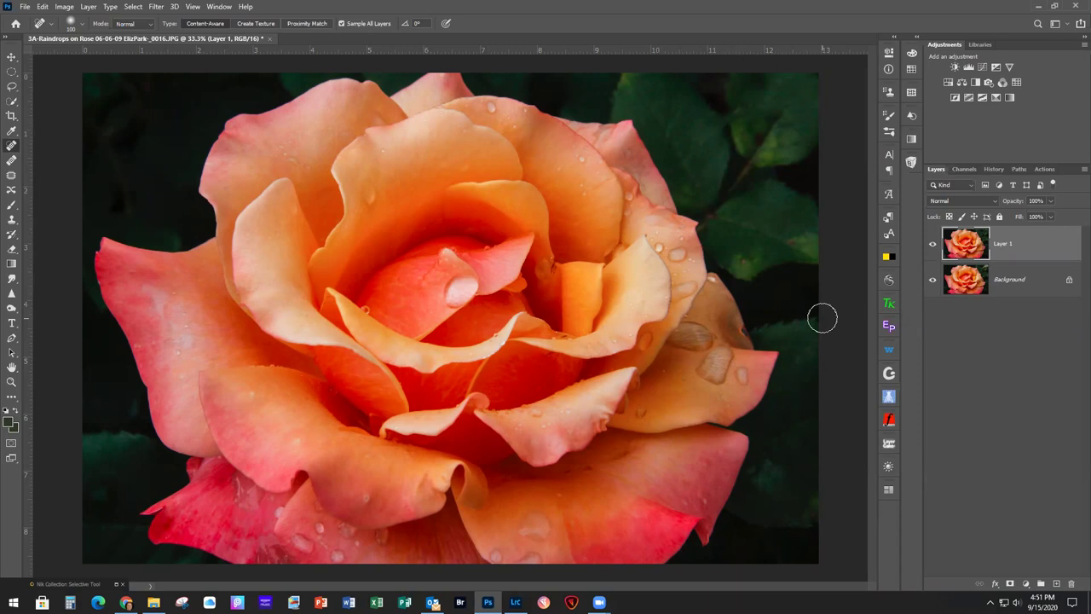
Send a duplicate of Layer 1 to Topaz Studio 2 and add an AI Clear filter
key("ctrl+j")
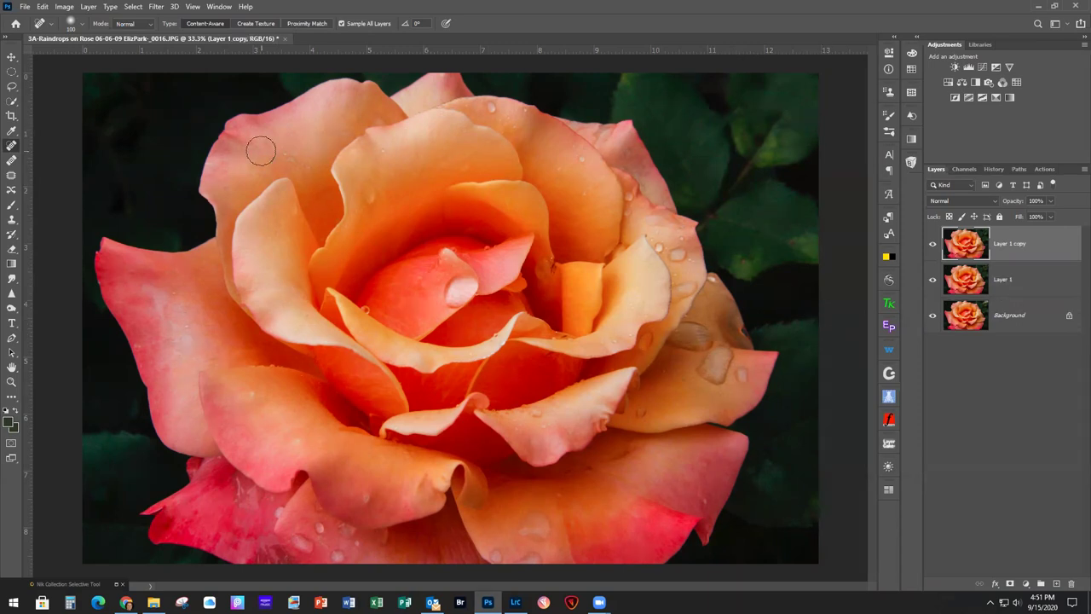
left_click(156, 9)
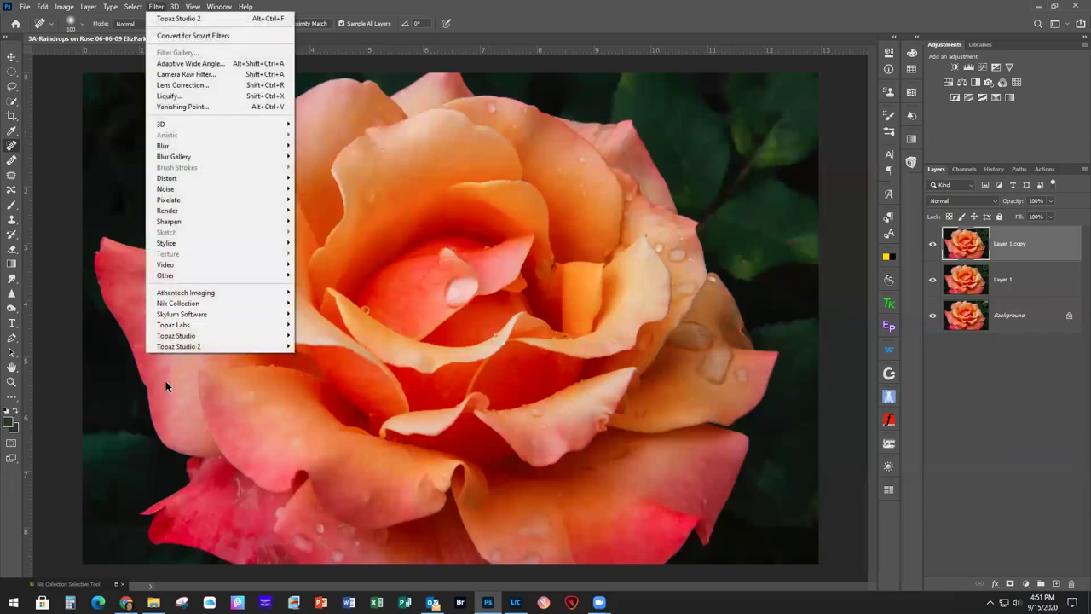
left_click(314, 347)
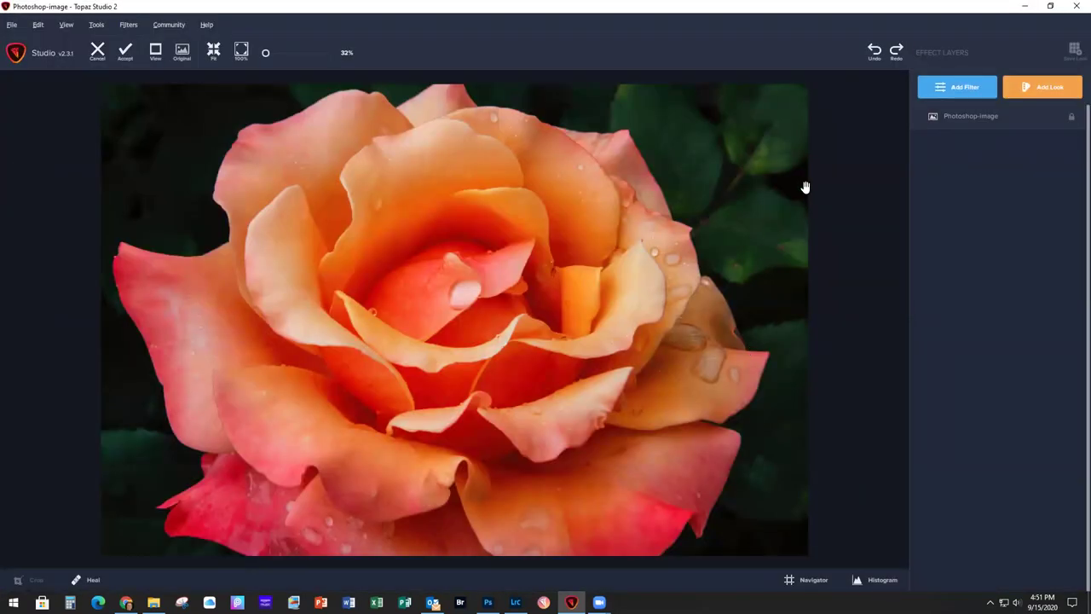
left_click(963, 88)
left_click(946, 175)
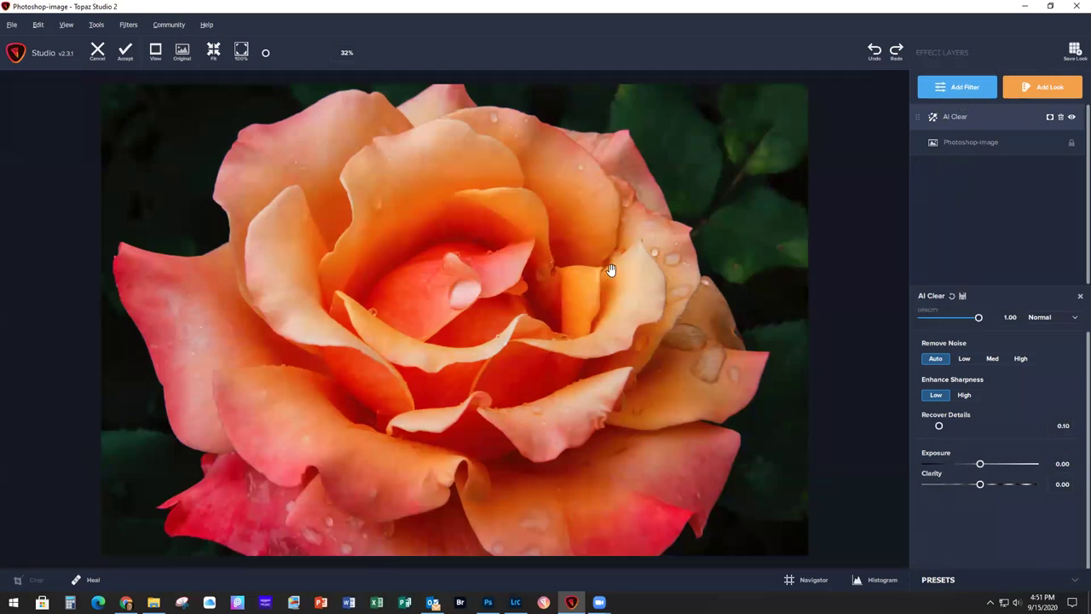
Add a Precision Detail filter with overall small detail 0.25 and medium detail 0.21, and accept the effects back into Photoshop
left_click(961, 88)
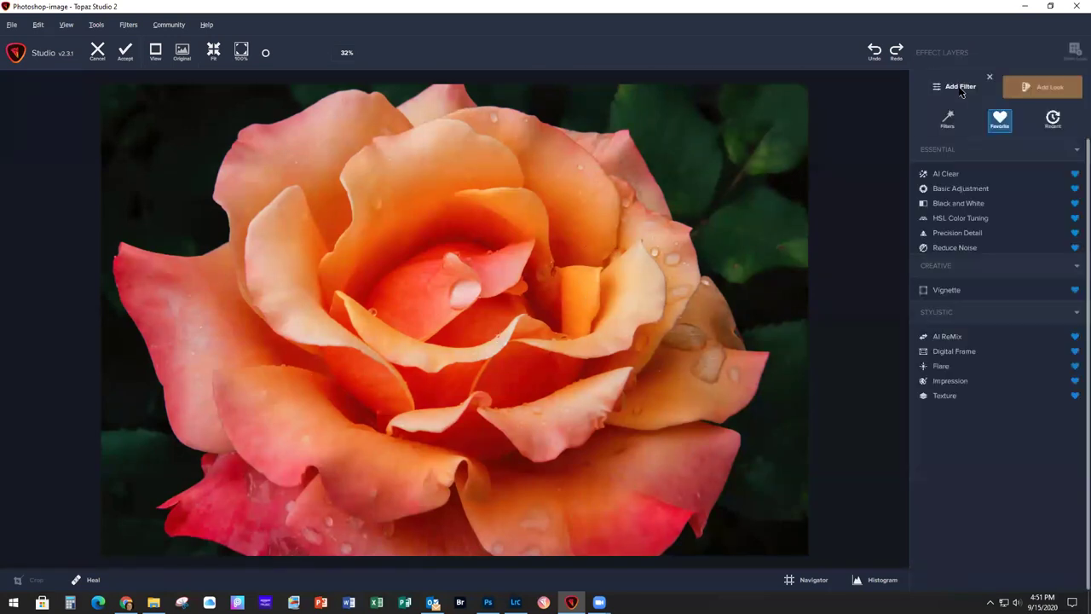
left_click(960, 234)
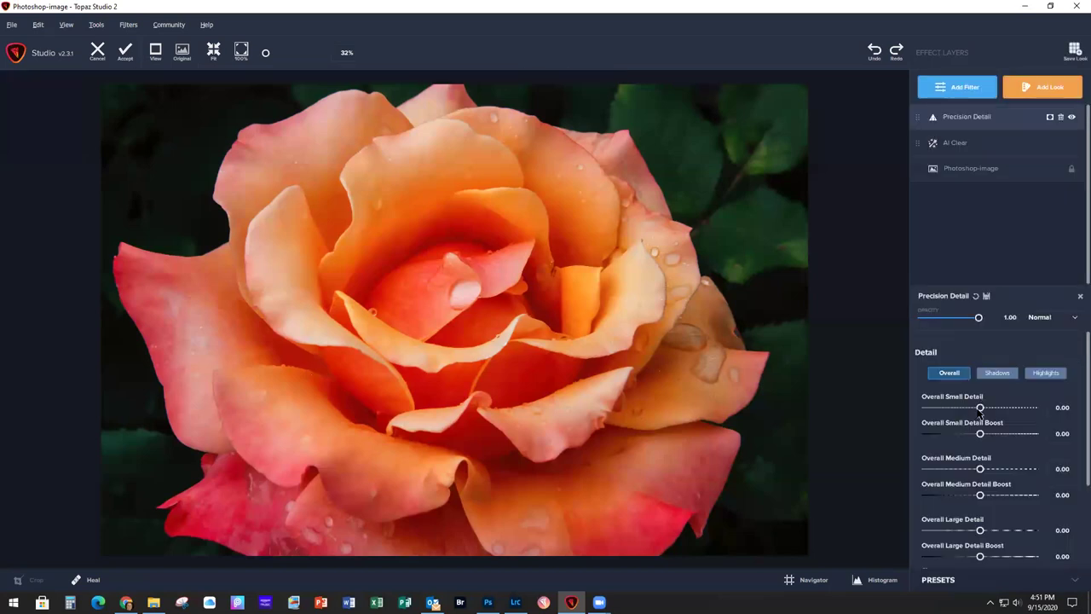
left_click_drag(980, 407, 993, 408)
left_click_drag(982, 470, 993, 472)
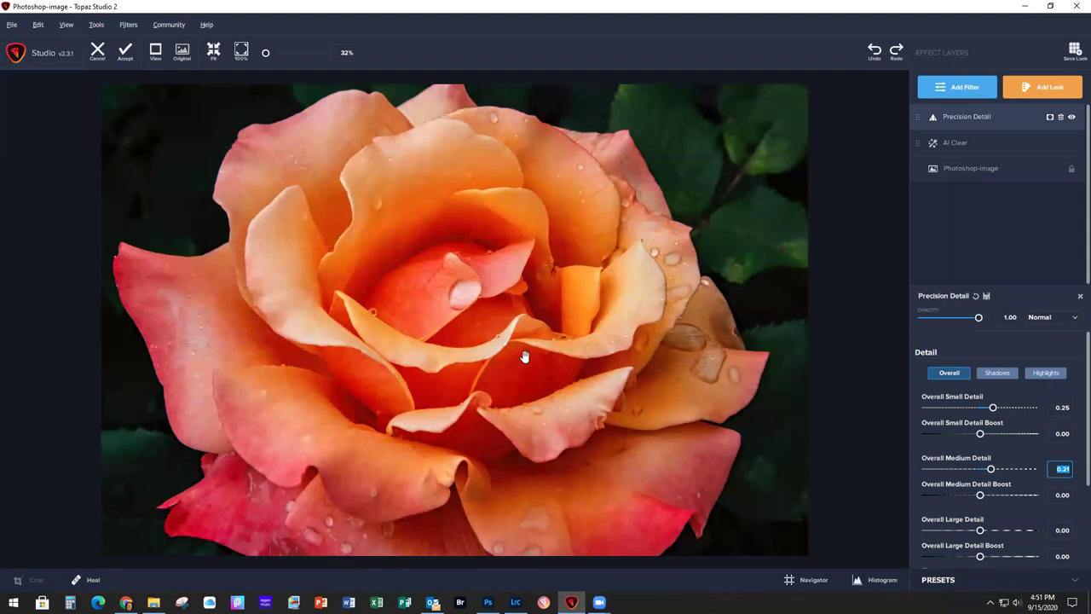
left_click(127, 53)
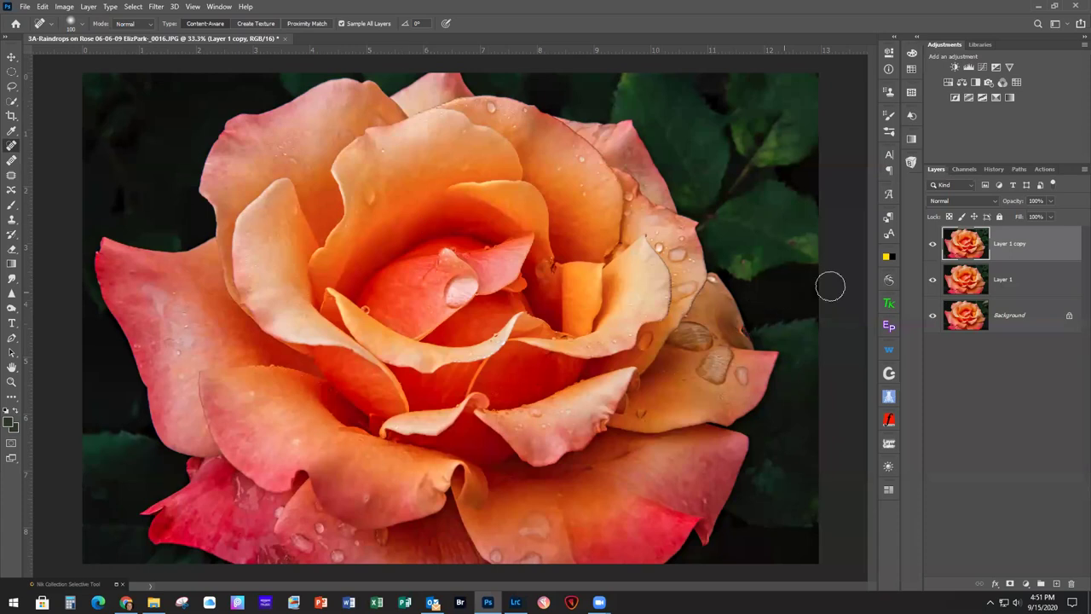
Compare the rose with and without the Topaz-filtered Layer 1 copy
left_click(933, 244)
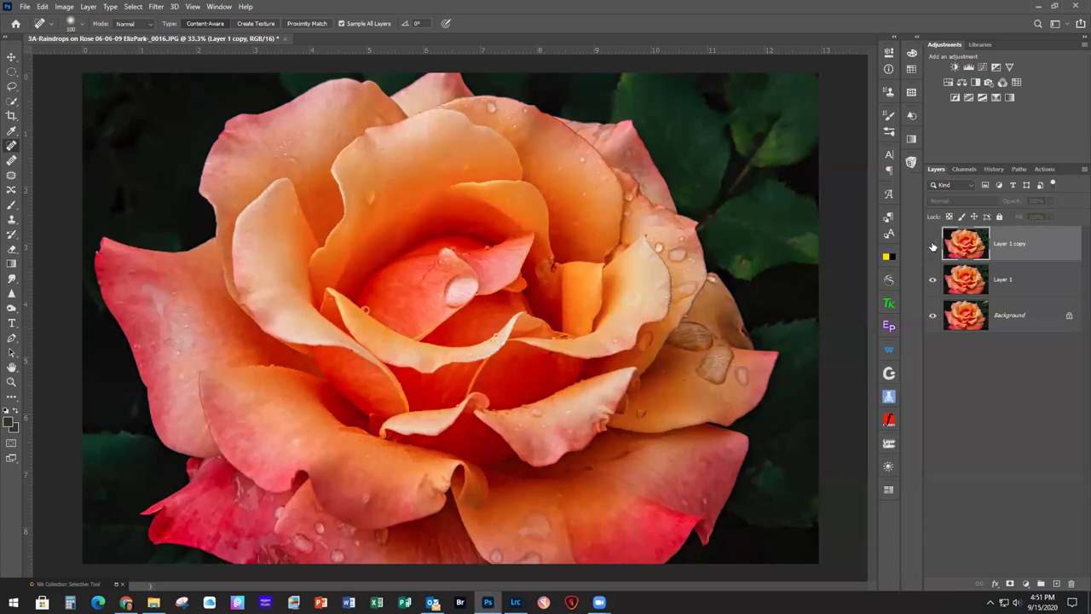
left_click(933, 246)
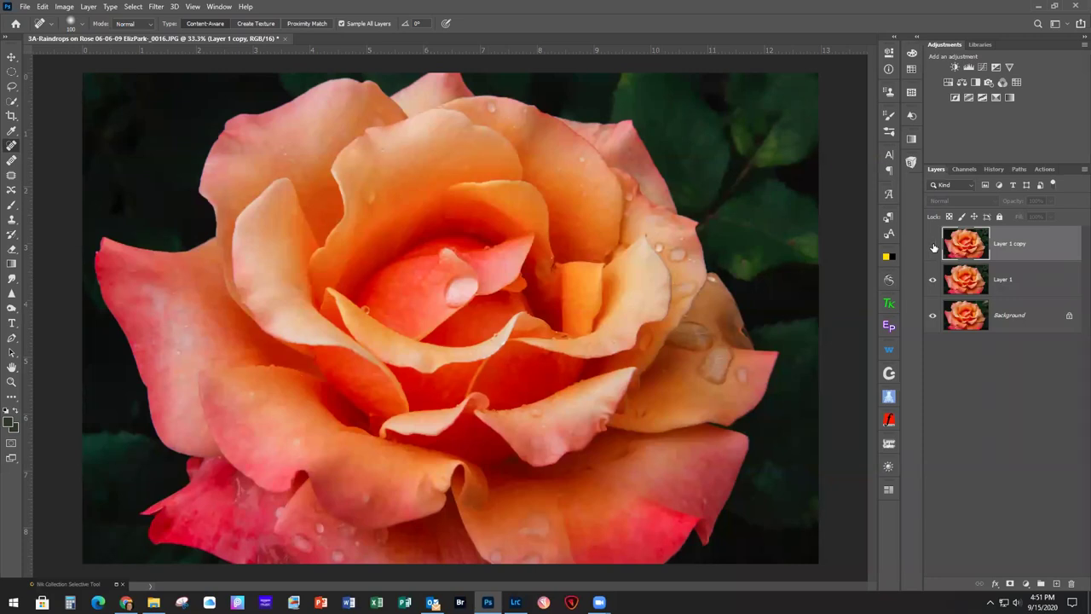
left_click(932, 246)
left_click(932, 245)
left_click(933, 246)
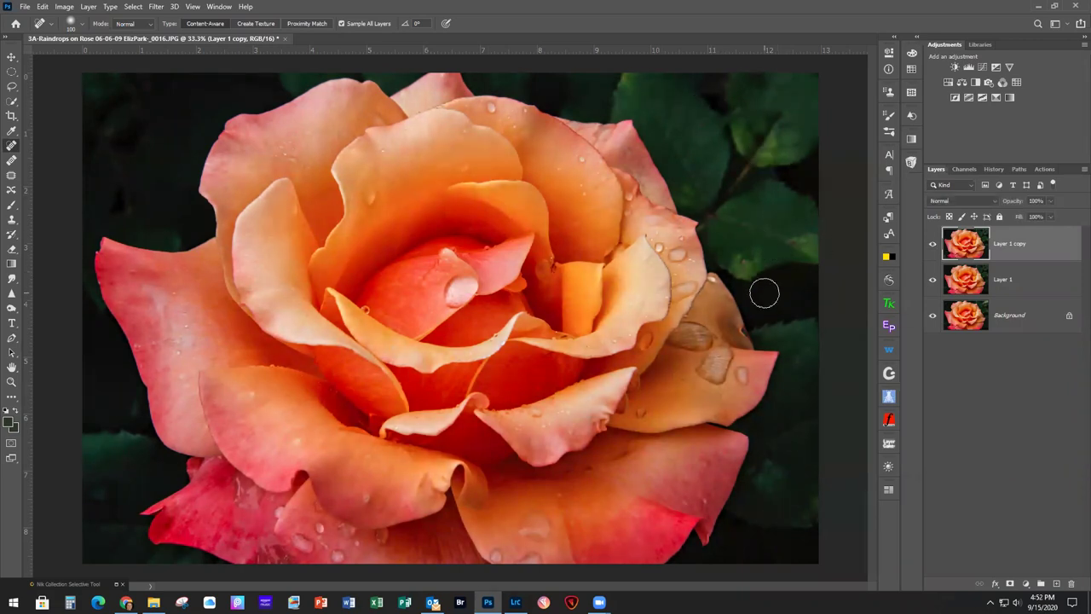
Mask the dark leafy background out of Layer 1 copy by filling a Quick Selection of it with black on a new layer mask
left_click(1010, 585)
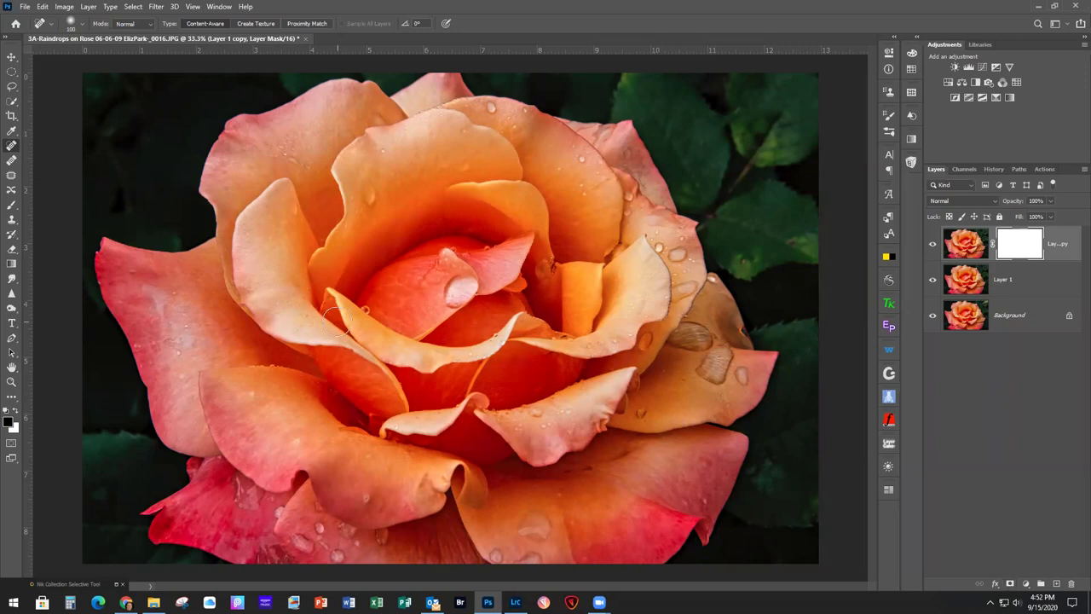
left_click(12, 102)
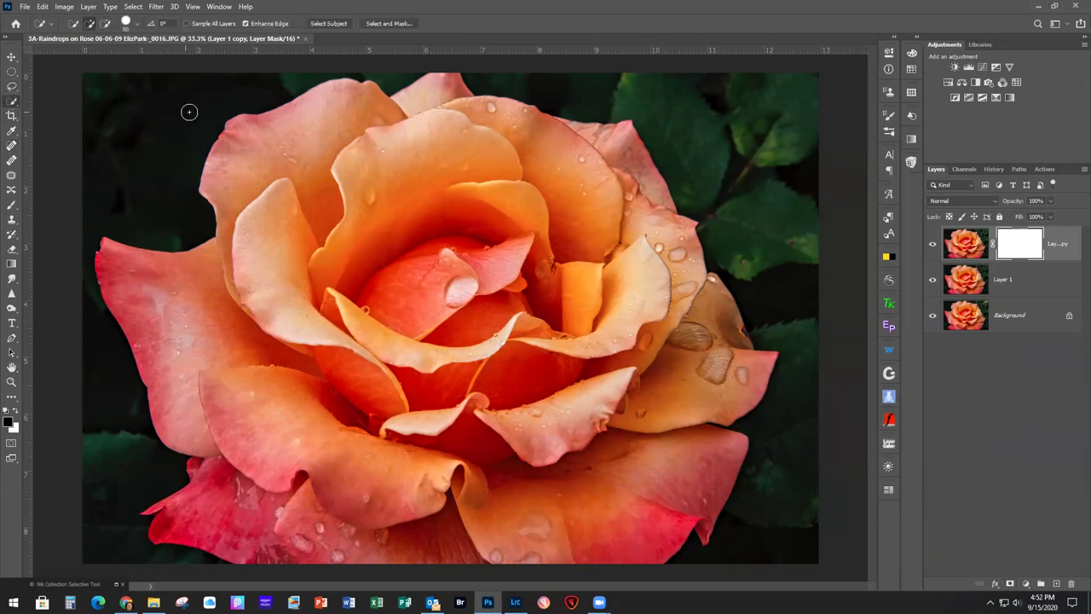
mouse_move(387, 76)
left_mouse_down()
mouse_move(247, 66)
mouse_move(151, 104)
mouse_move(98, 181)
mouse_move(83, 293)
mouse_move(125, 468)
left_mouse_up()
mouse_move(495, 80)
left_mouse_down()
mouse_move(742, 106)
mouse_move(792, 159)
mouse_move(811, 347)
mouse_move(780, 503)
left_mouse_up()
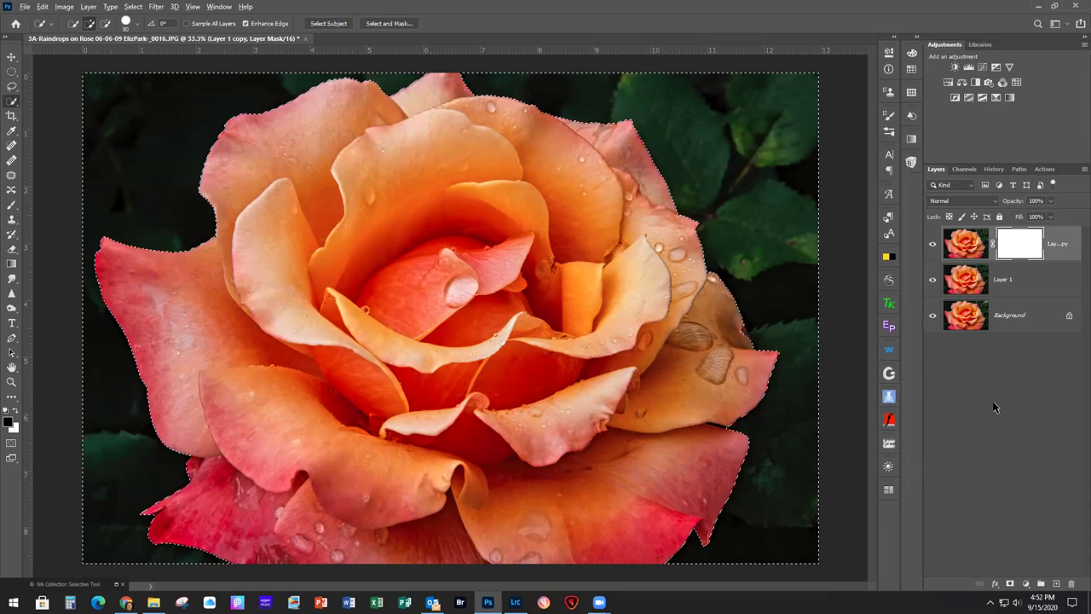
key("alt+BackSpace")
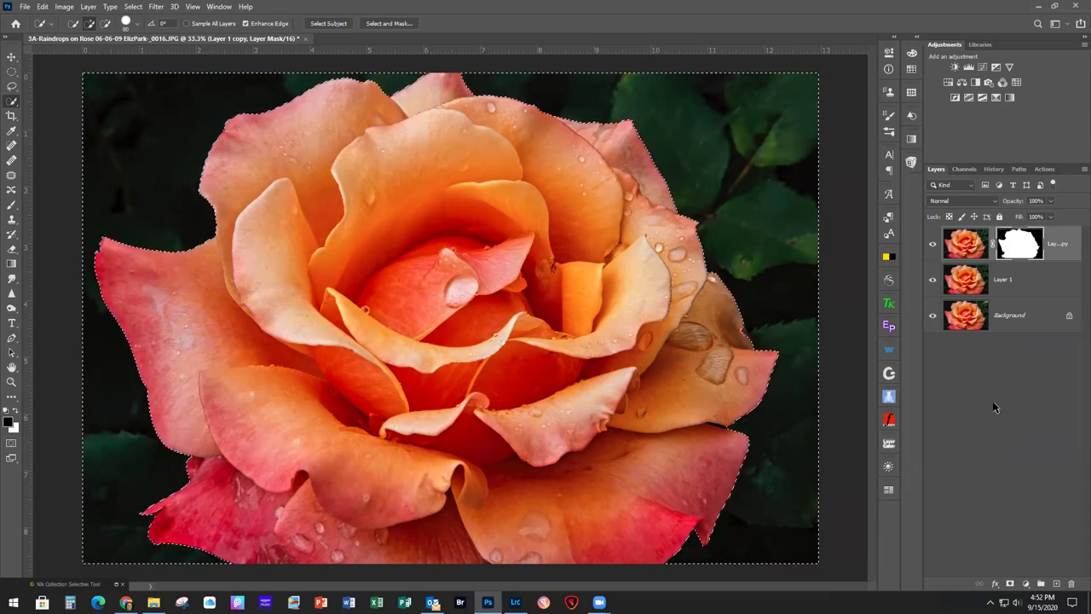
key("ctrl+d")
key("ctrl+shift+d")
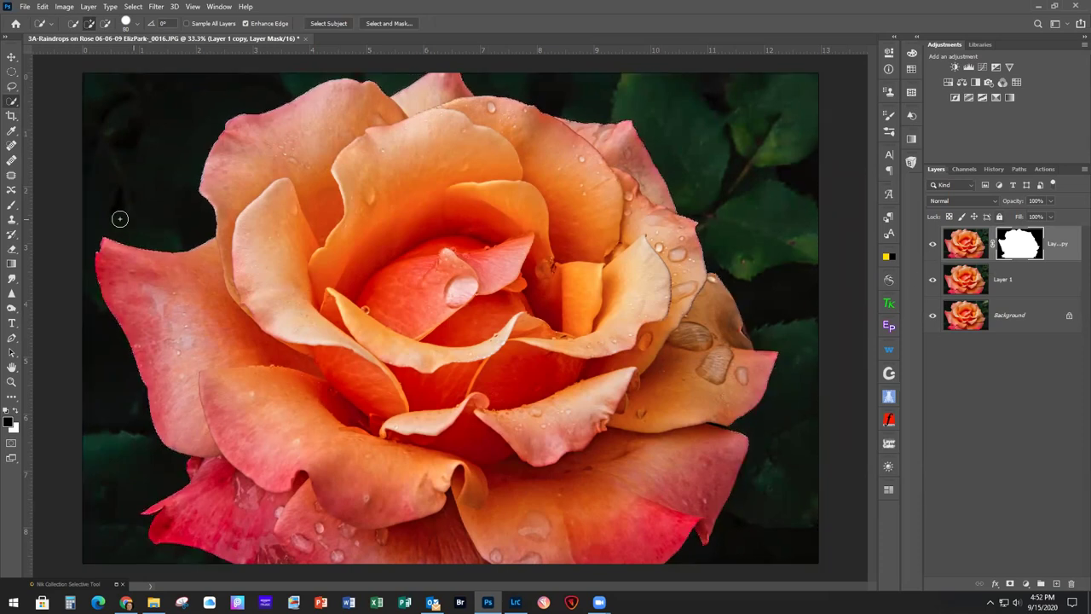
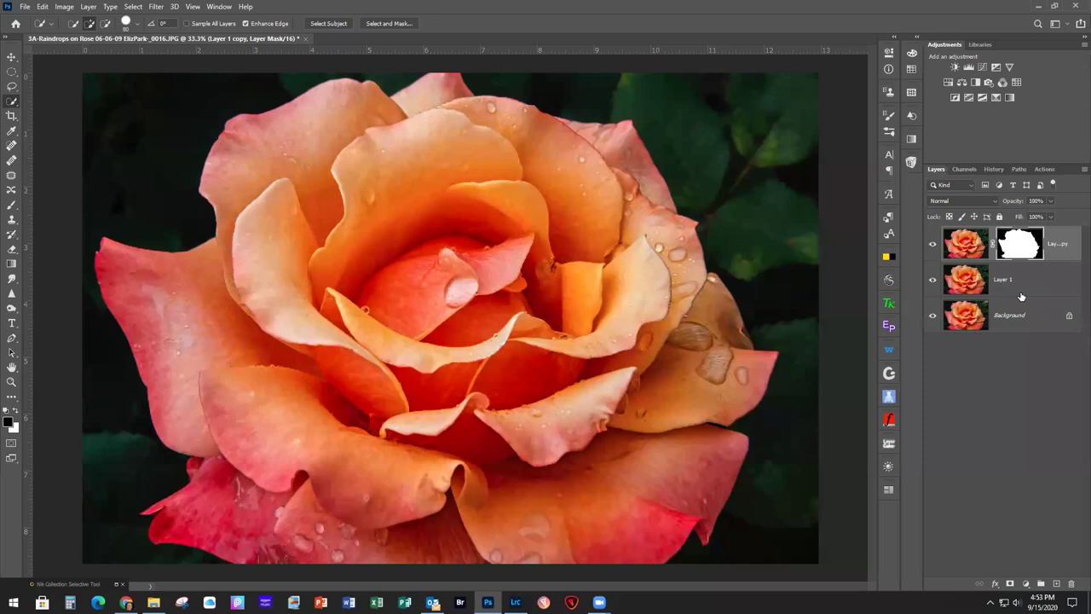
Stamp all visible layers into a new layer named Merged
key("ctrl+shift+alt+e")
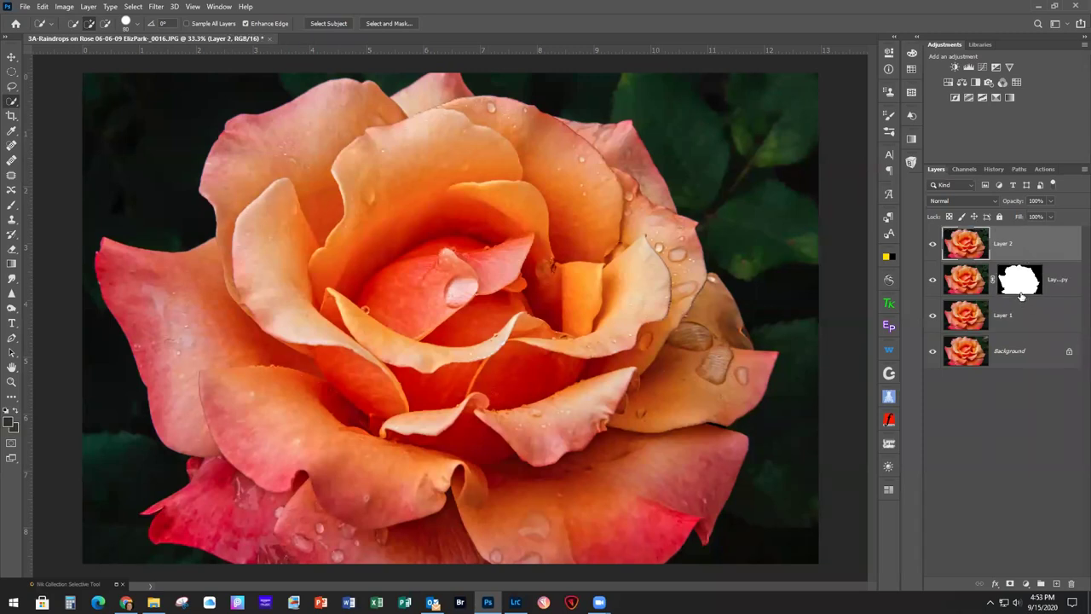
double_click(1003, 243)
type("Merged")
key("Return")
Duplicate the Merged layer and send the copy to Topaz Studio 2
key("ctrl+j")
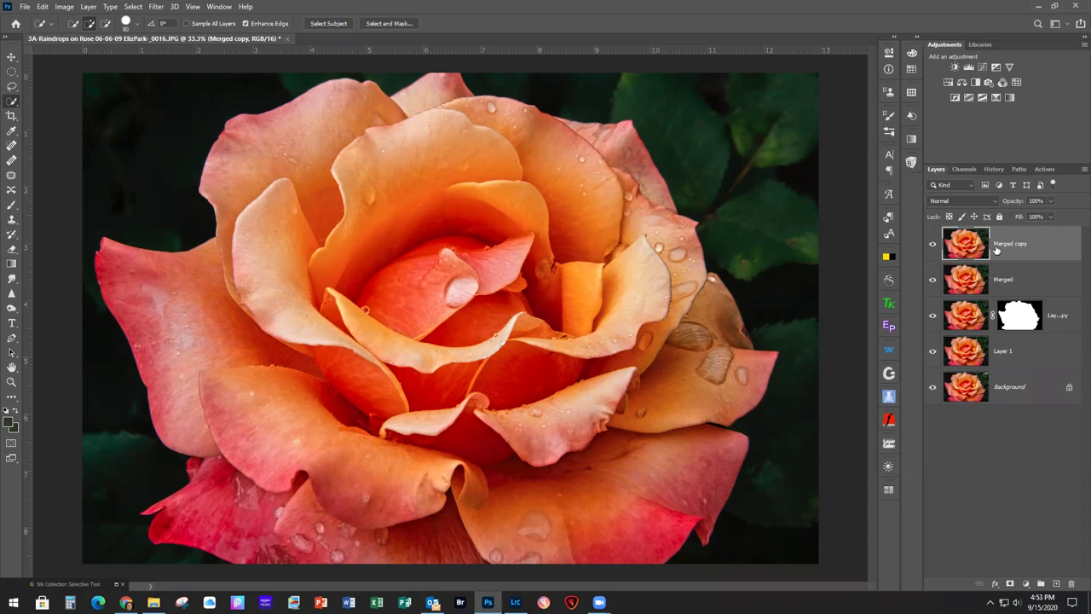
left_click(156, 7)
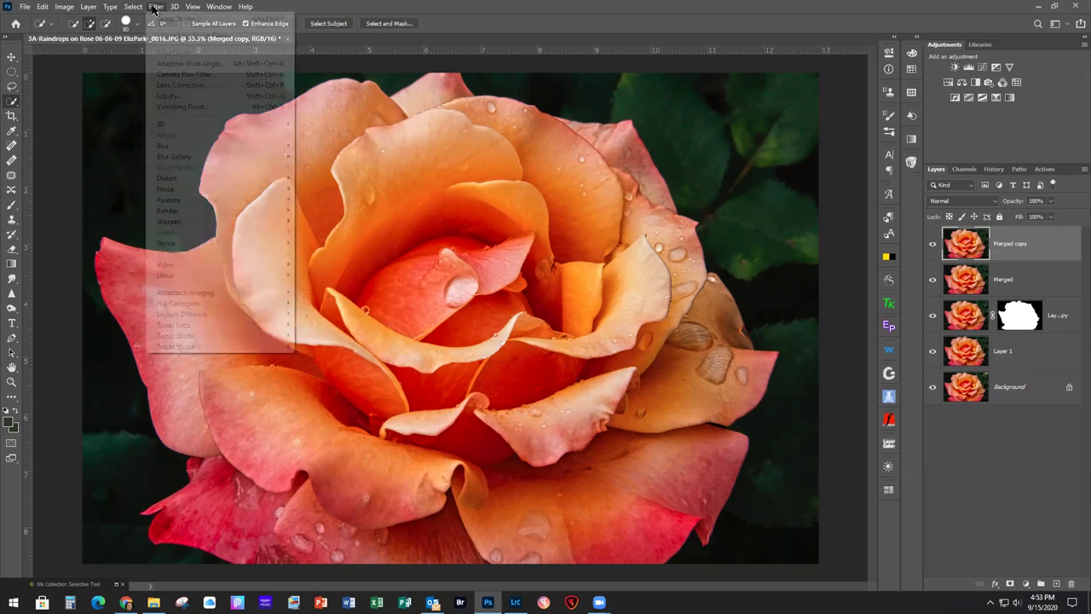
mouse_move(254, 348)
left_click(324, 347)
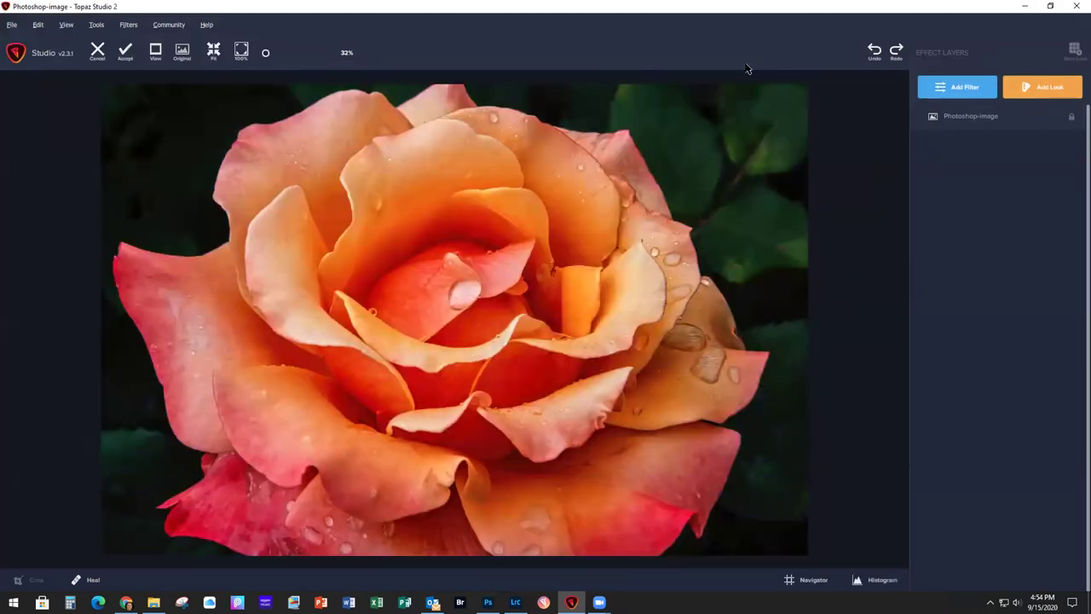
Apply the MI Impressionist look from the Artistic category to the rose at an amount of 100
left_click(1042, 90)
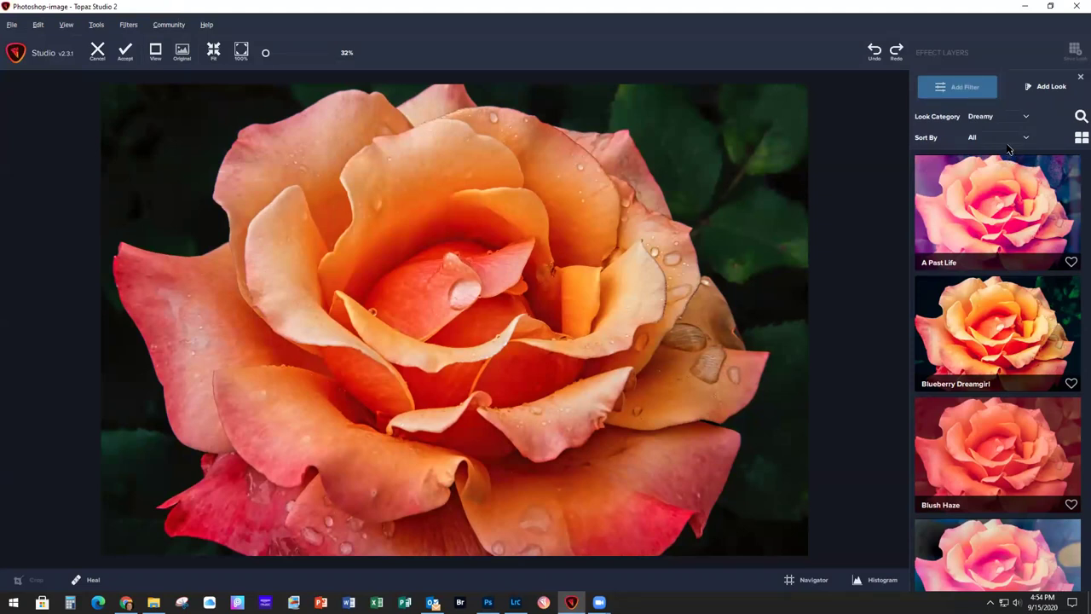
left_click(1005, 118)
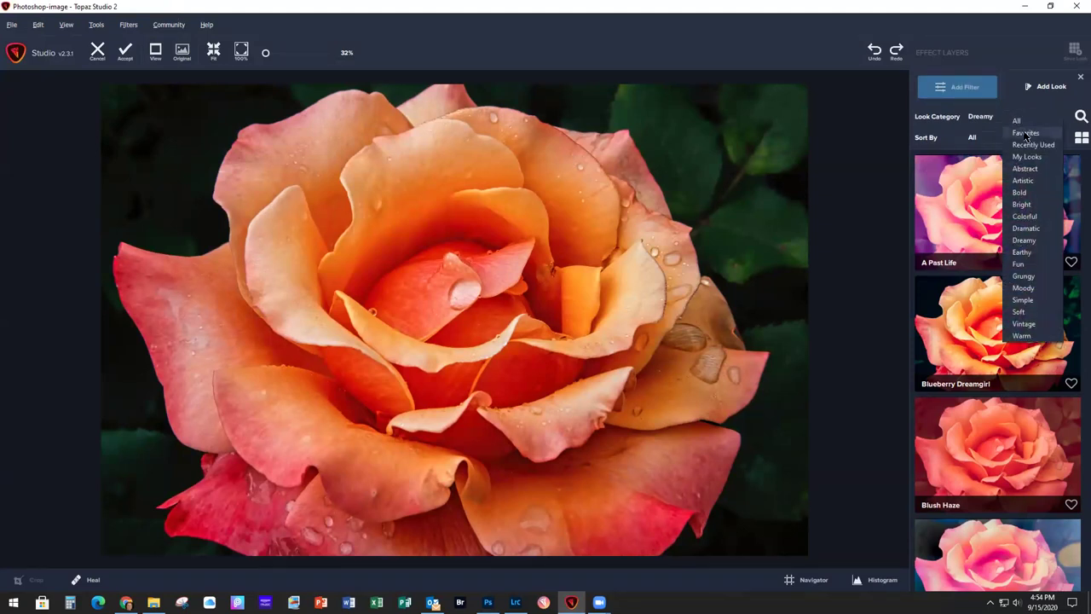
left_click(1023, 181)
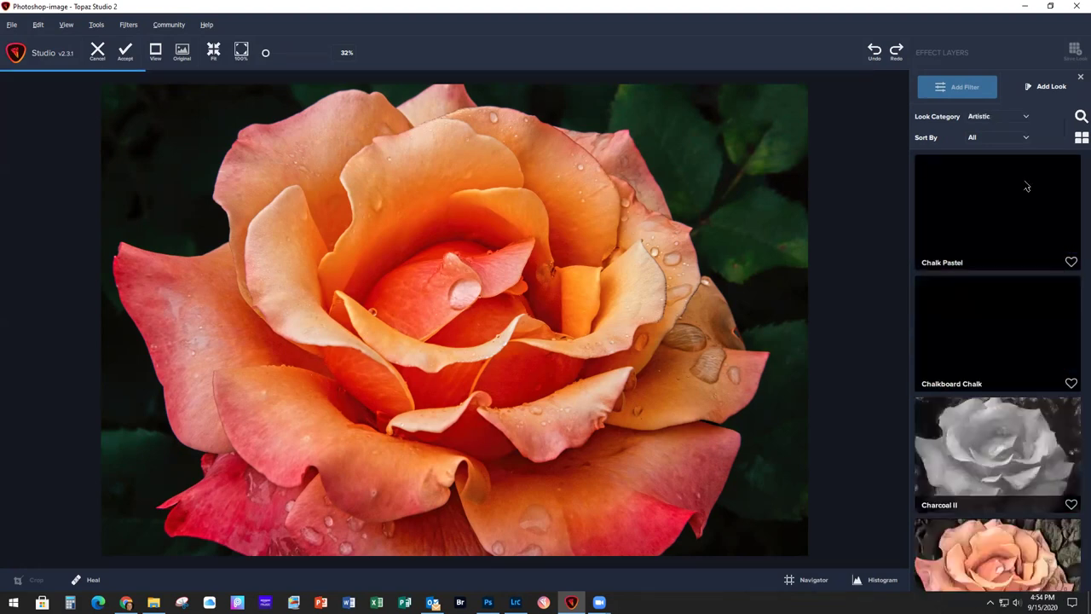
scroll(1002, 328, "down", 12)
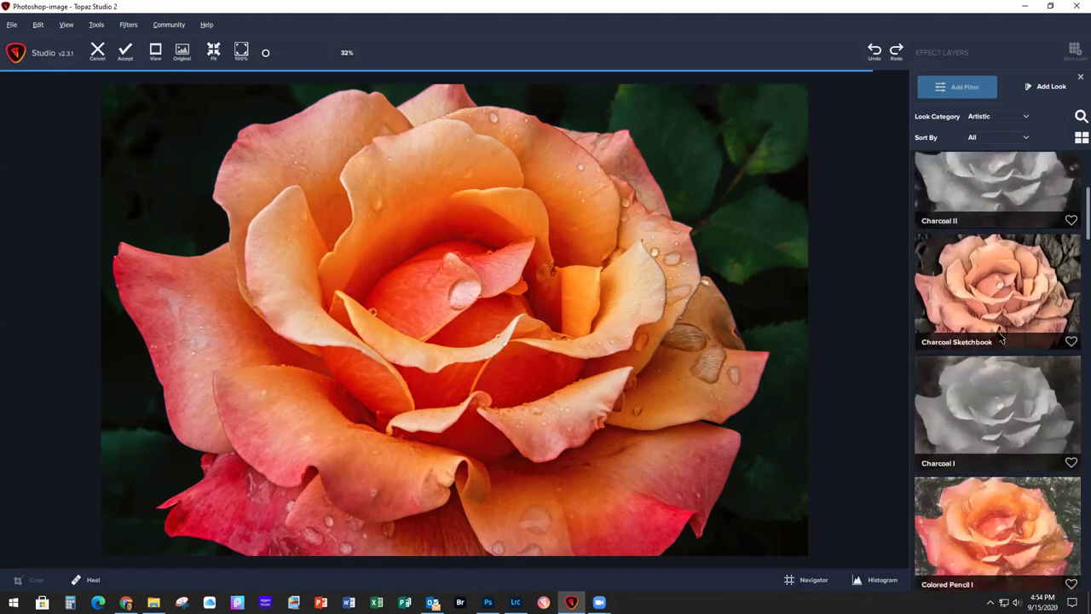
scroll(1002, 340, "down", 5)
scroll(999, 336, "up", 3)
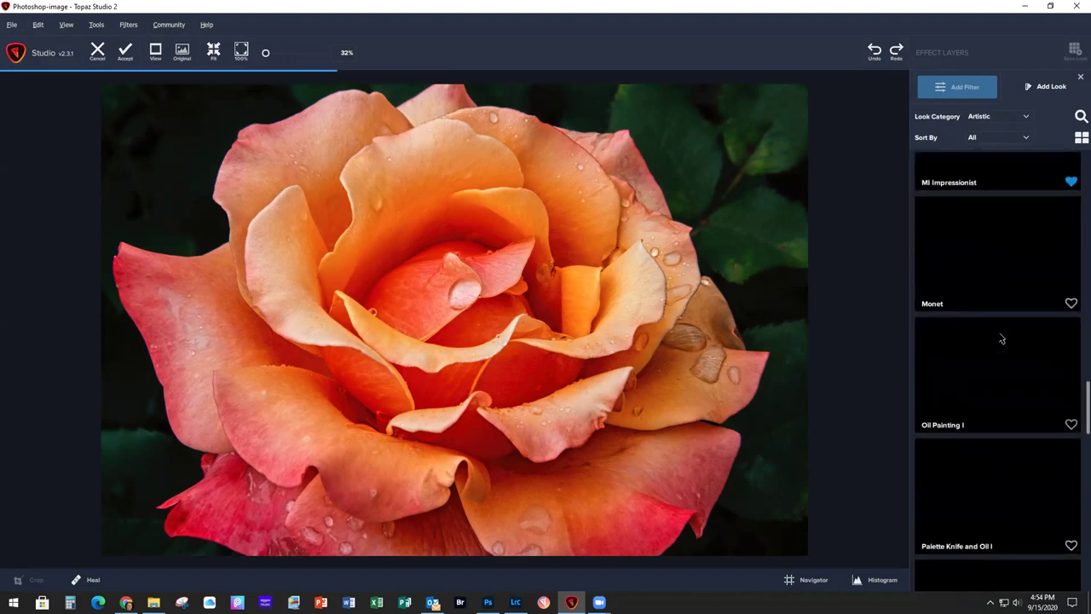
left_click(952, 209)
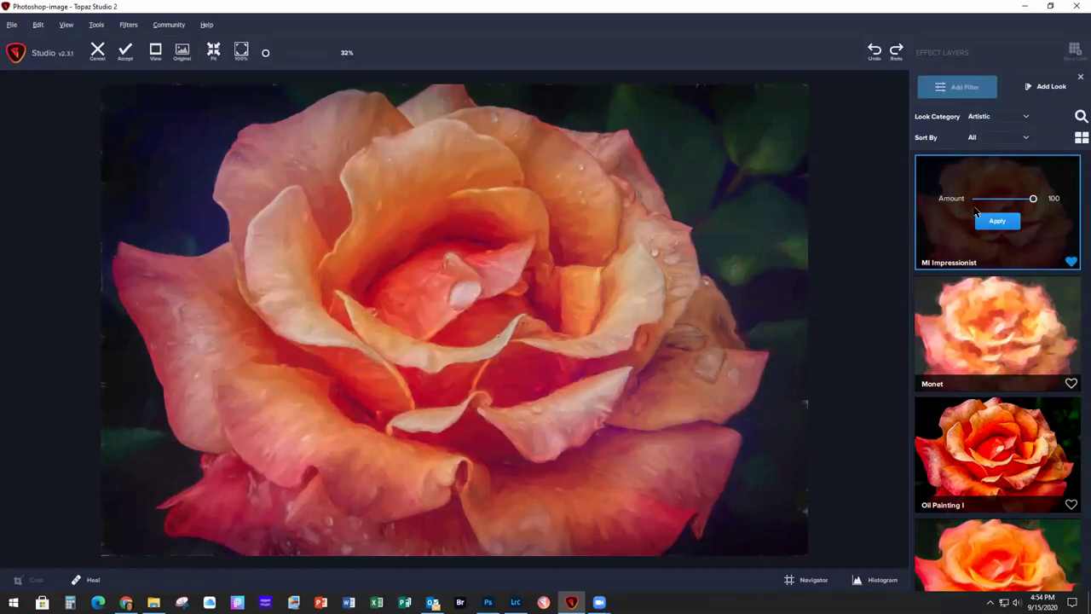
left_click(1006, 223)
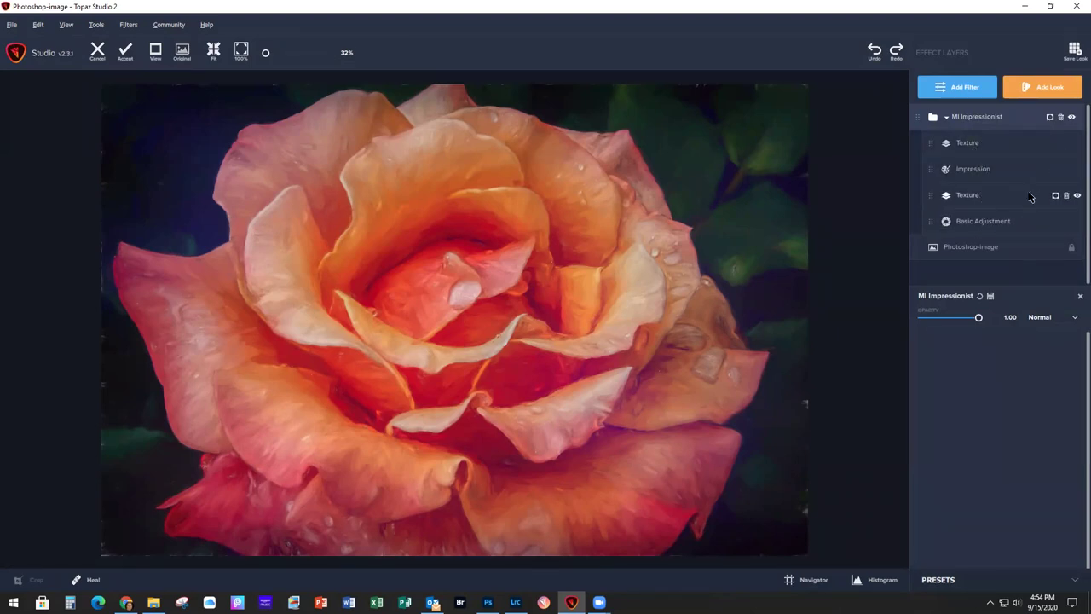
Check the effect of the lower Texture layer in the MI Impressionist look, delete that layer, and return the result to Photoshop
left_click(1077, 197)
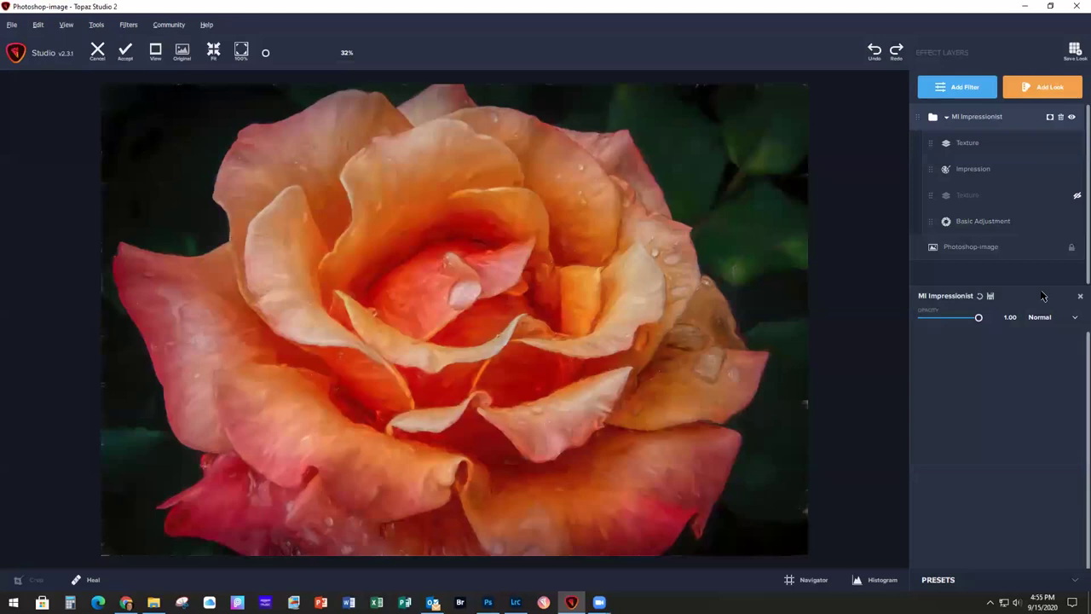
left_click(1077, 197)
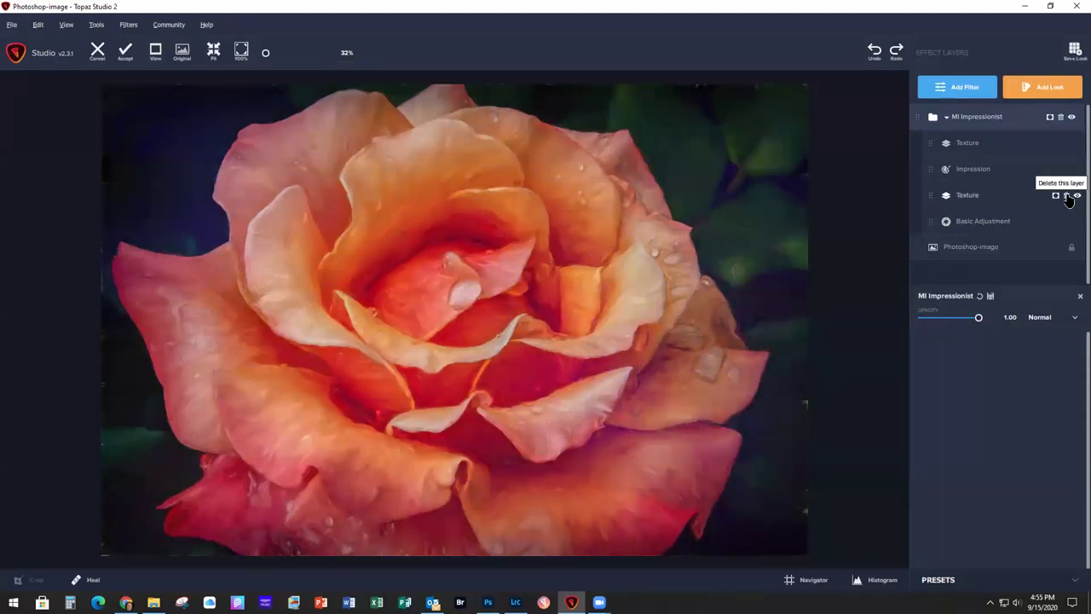
left_click(1067, 196)
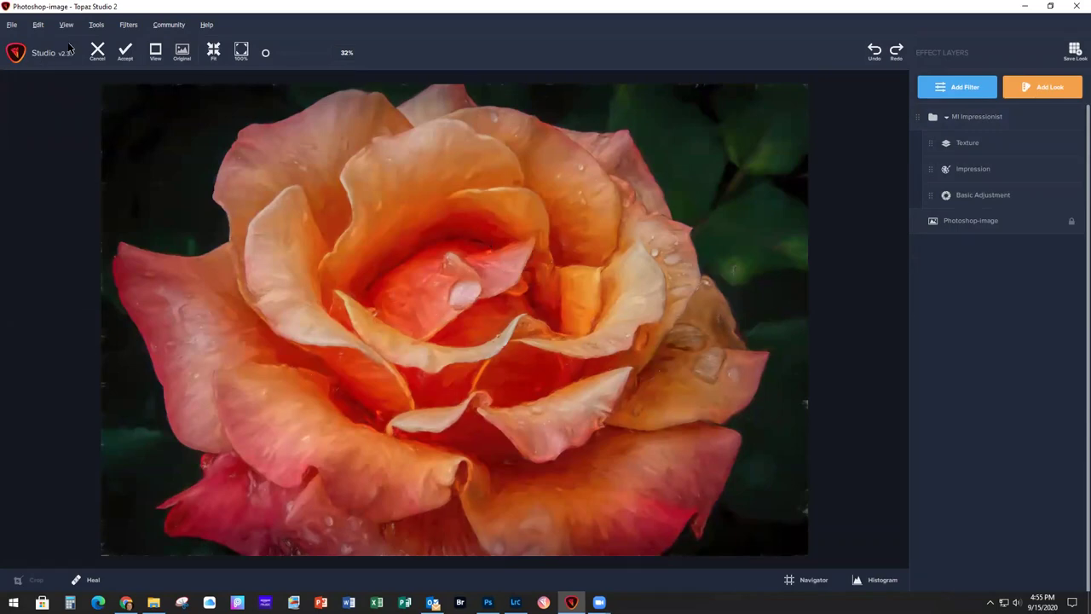
left_click(124, 55)
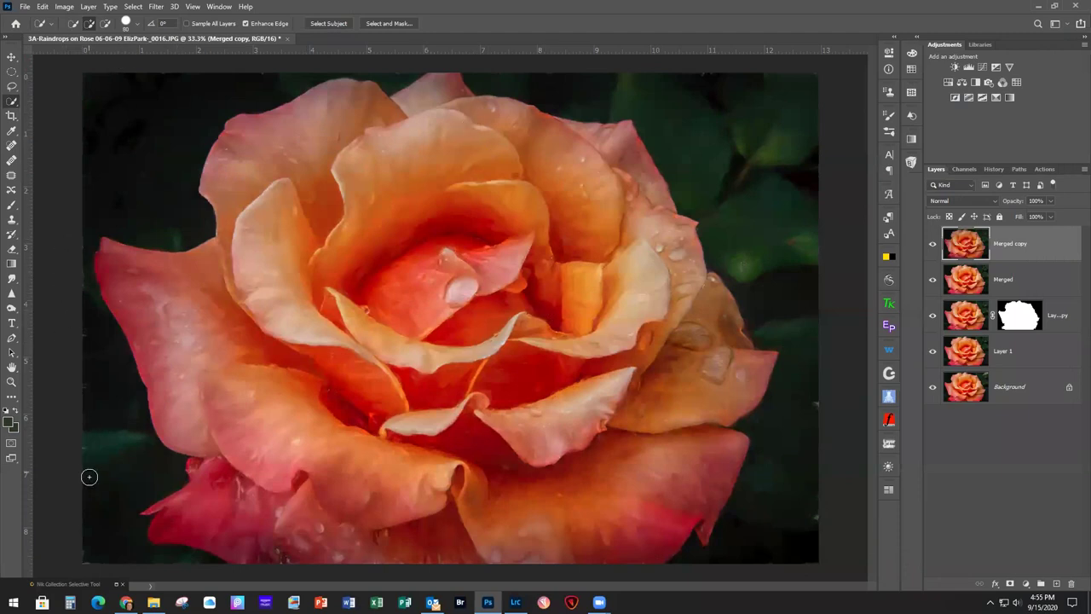
Spot-heal small blemishes on the rose petals on the Merged copy layer with the Spot Healing Brush
left_click(11, 146)
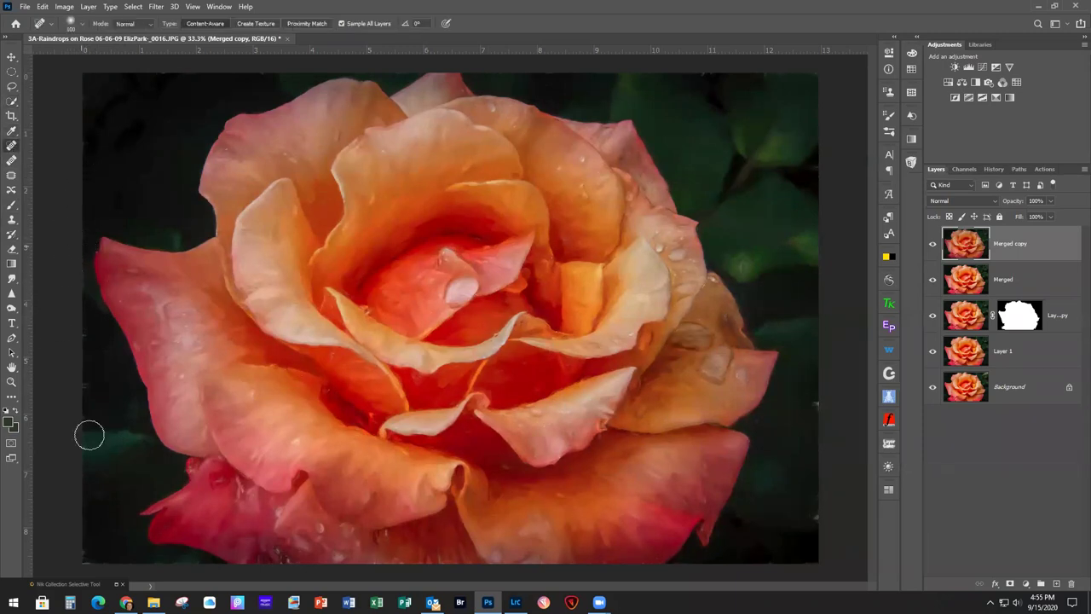
left_click(294, 439)
left_click(181, 378)
left_click(353, 223)
left_click(279, 153)
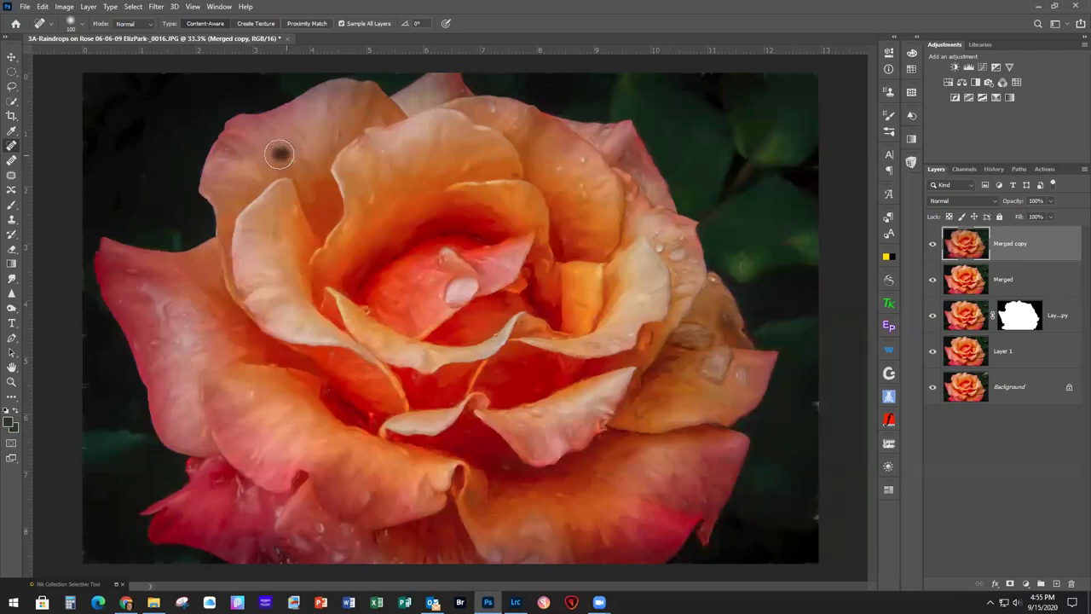
left_click(227, 154)
Rename the Topaz-filtered top layer as MI Impressionist and duplicate it
type("M1 Impressionist")
key("Return")
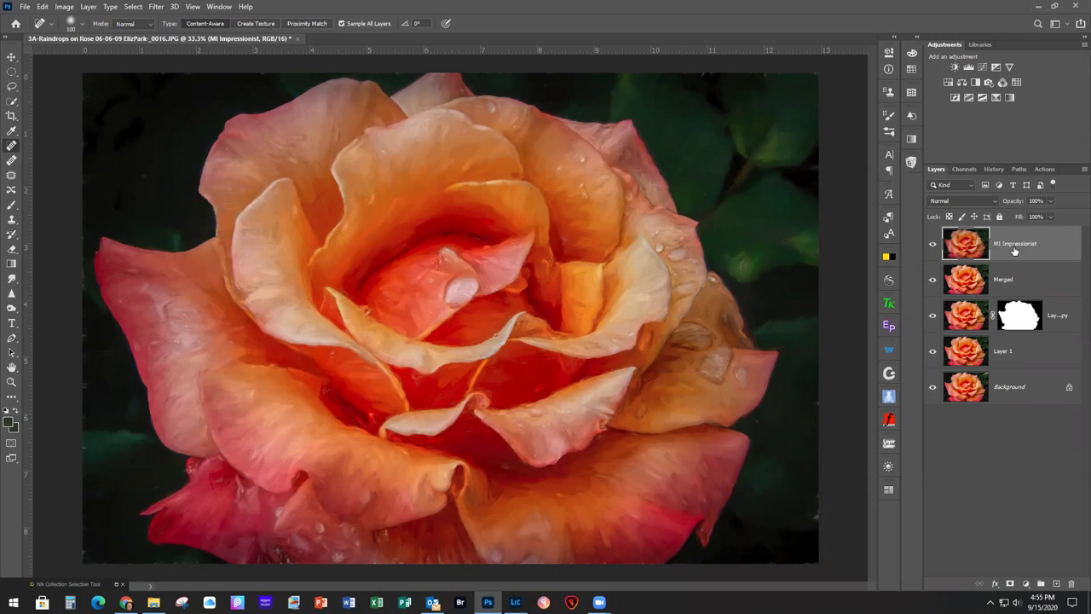
key("ctrl+j")
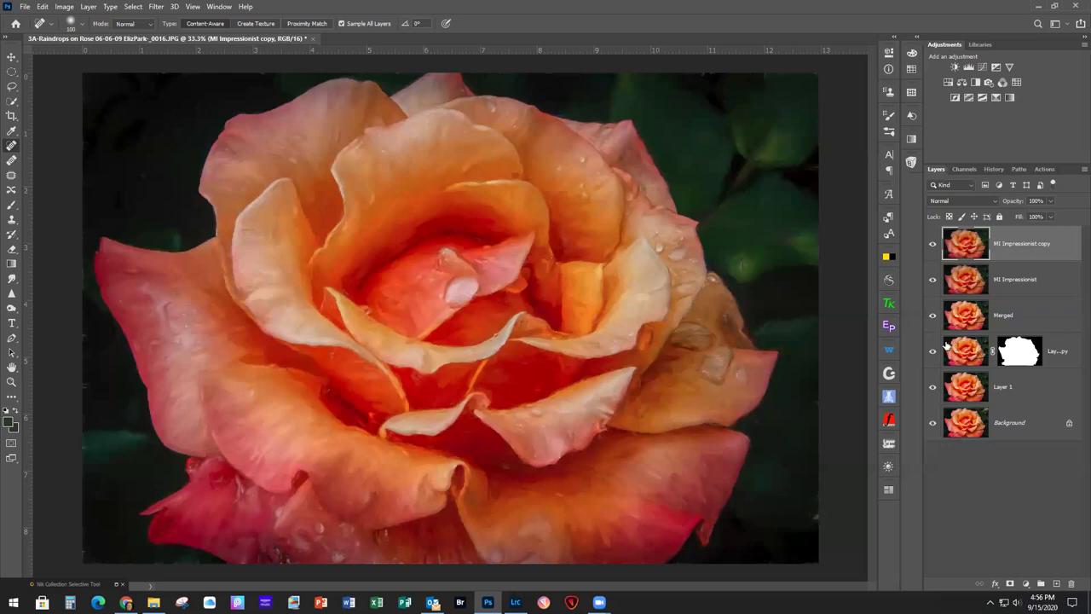
Compare the rose with Layer 1 copy's mask disabled and enabled while the layers above are hidden, then show them and select MI Impressionist copy
left_click_drag(932, 245, 934, 331)
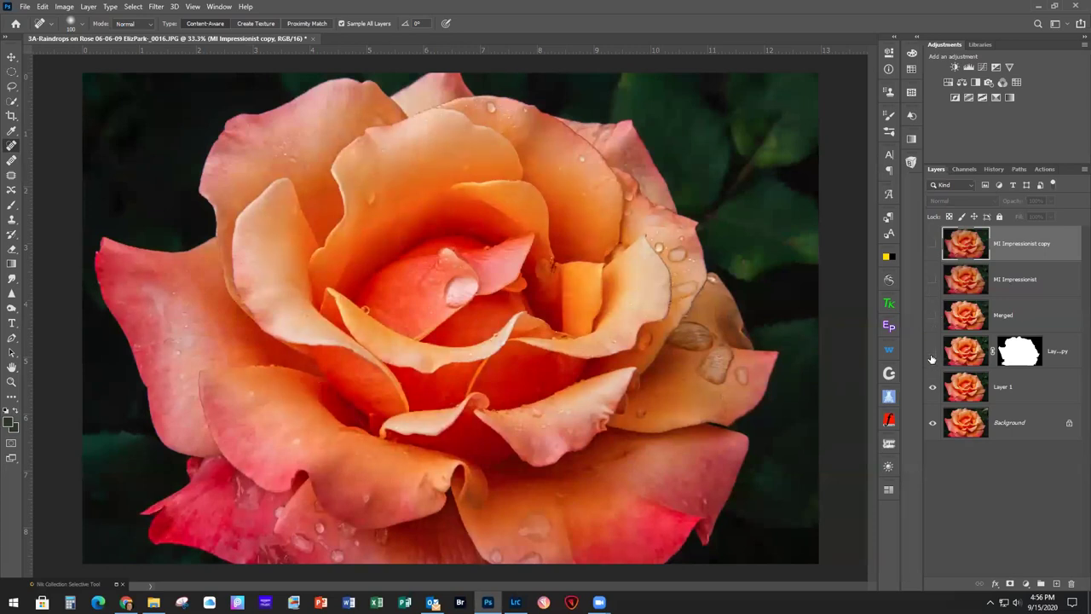
left_click(932, 351)
right_click(1023, 356)
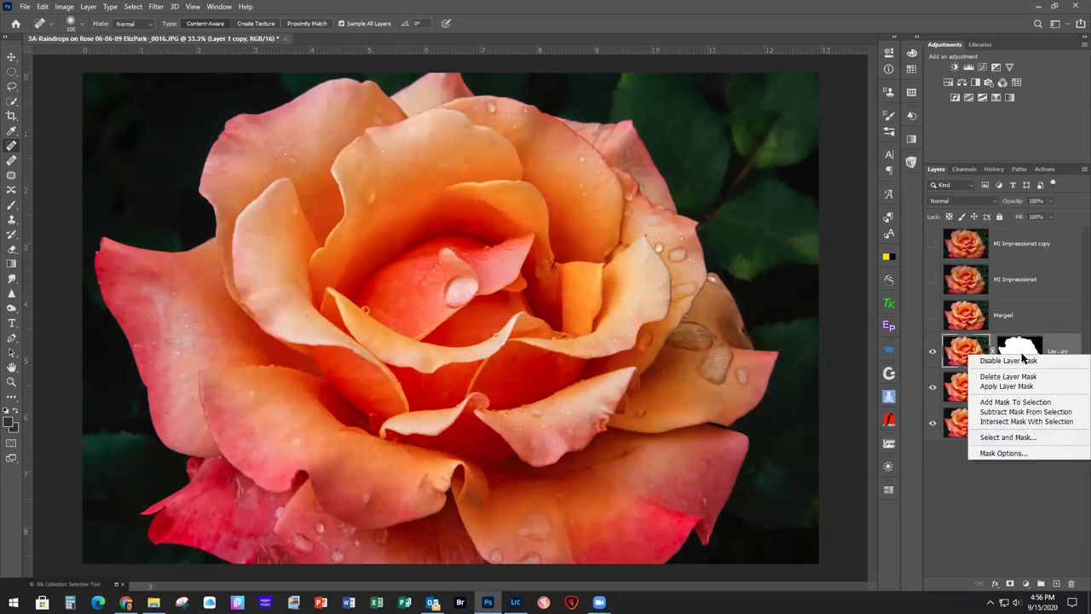
left_click(1009, 361)
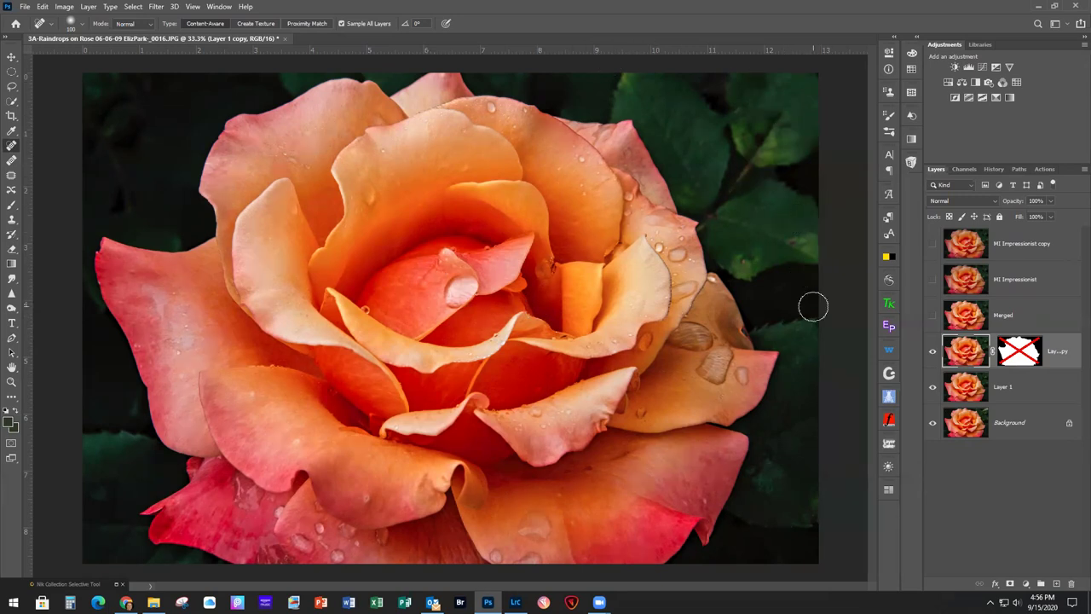
right_click(1023, 352)
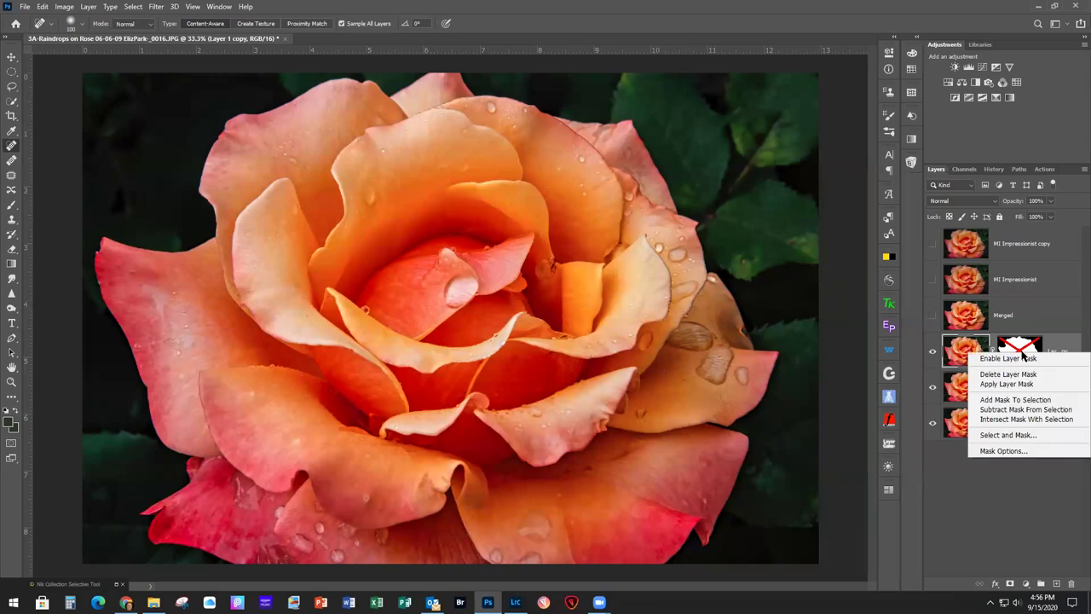
left_click(1010, 360)
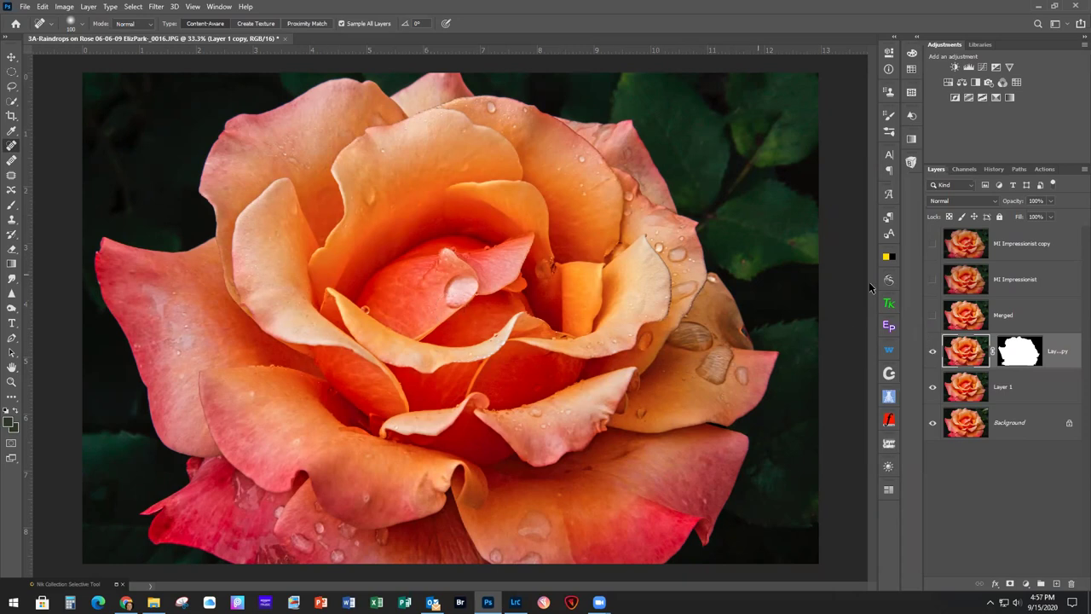
left_click_drag(936, 328, 933, 243)
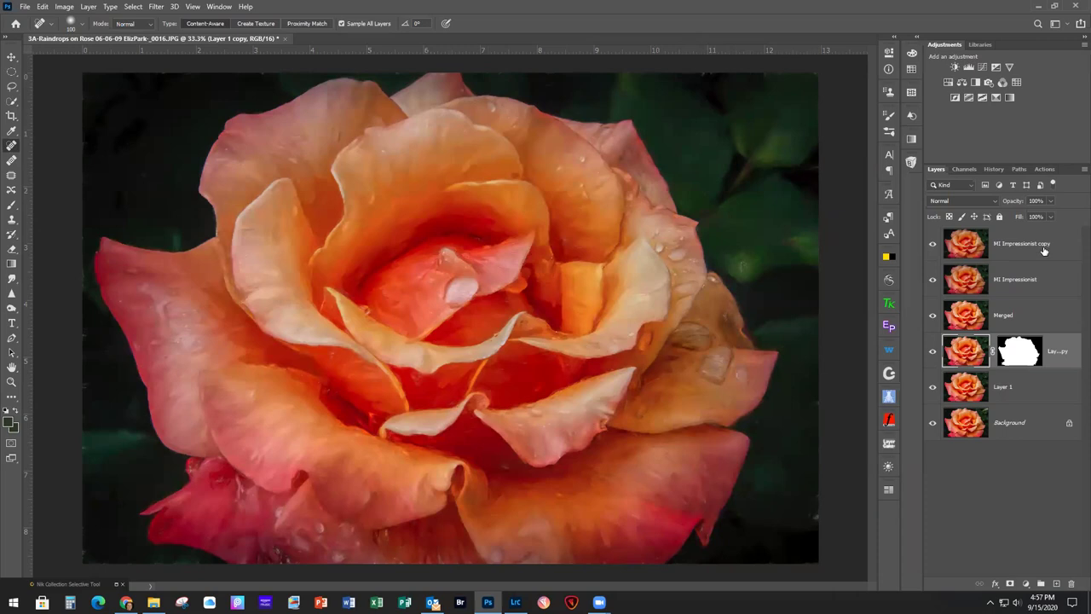
left_click(1043, 250)
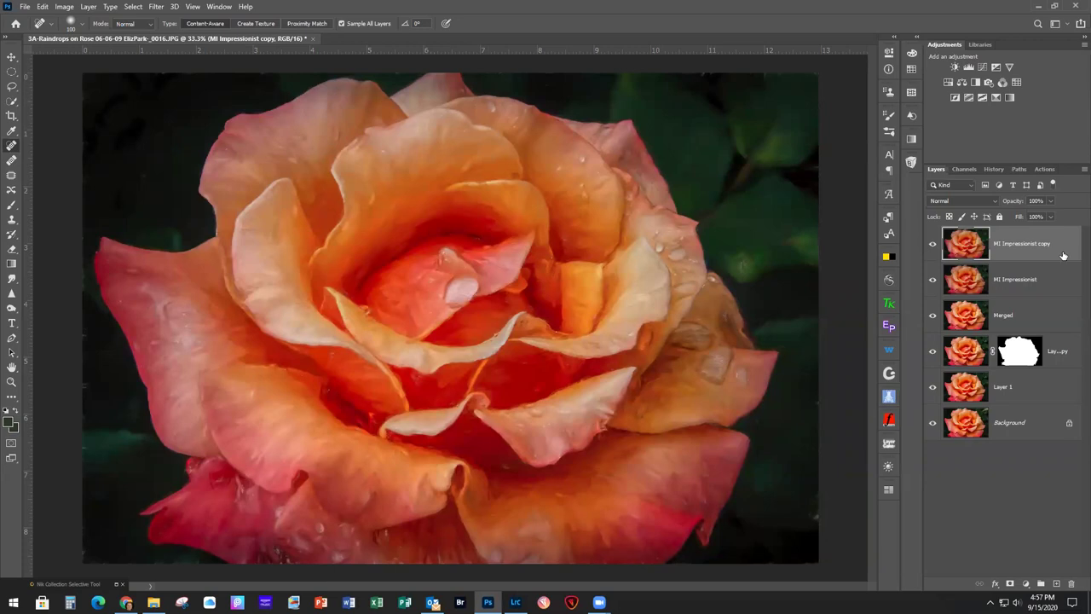
left_click(25, 7)
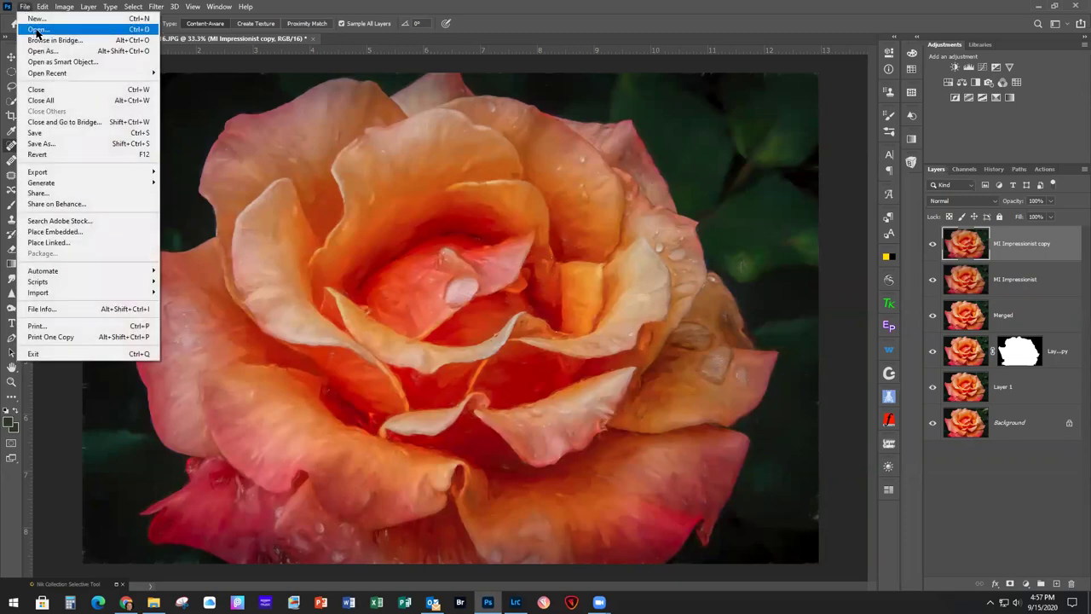
left_click(37, 31)
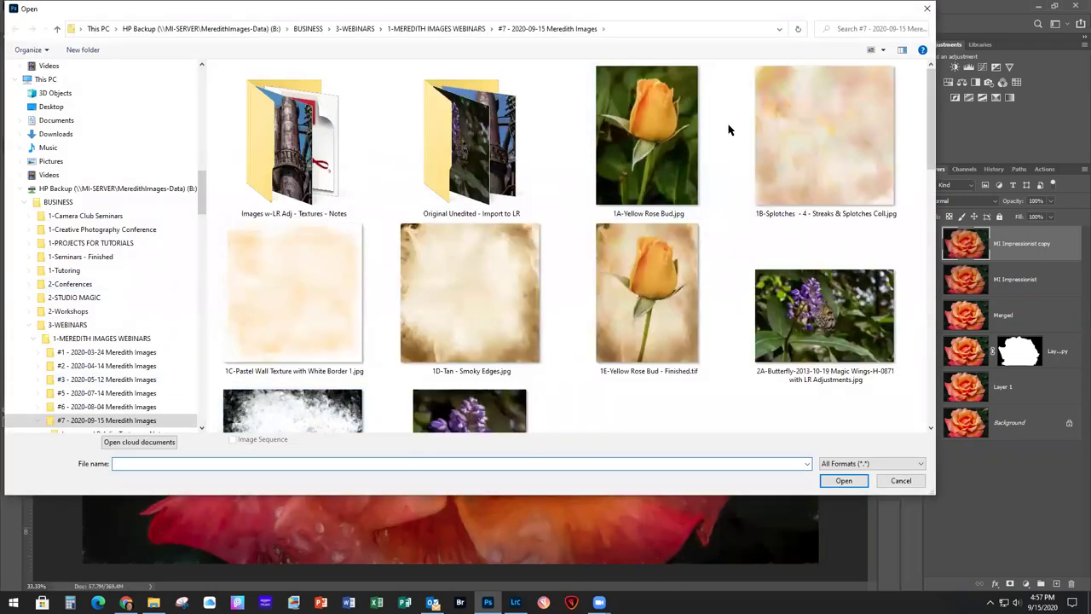
left_click(926, 8)
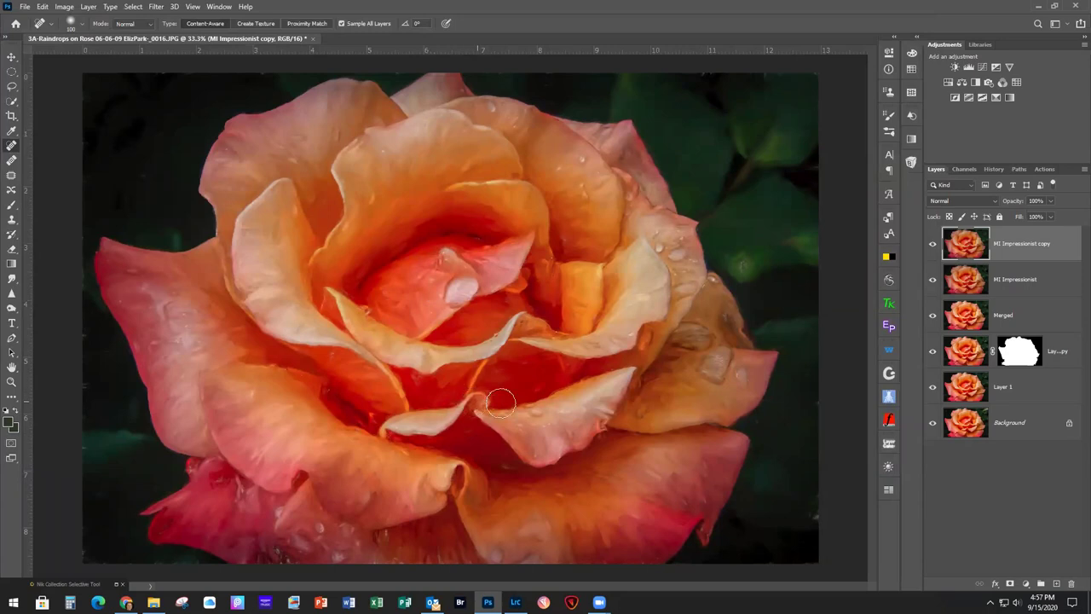
Open the texture file 3C-PS 37 - Tan Grad - Imp OilPainting IV.jpg from the #7 - 2020-09-15 Meredith Images folder
left_click(25, 7)
left_click(38, 29)
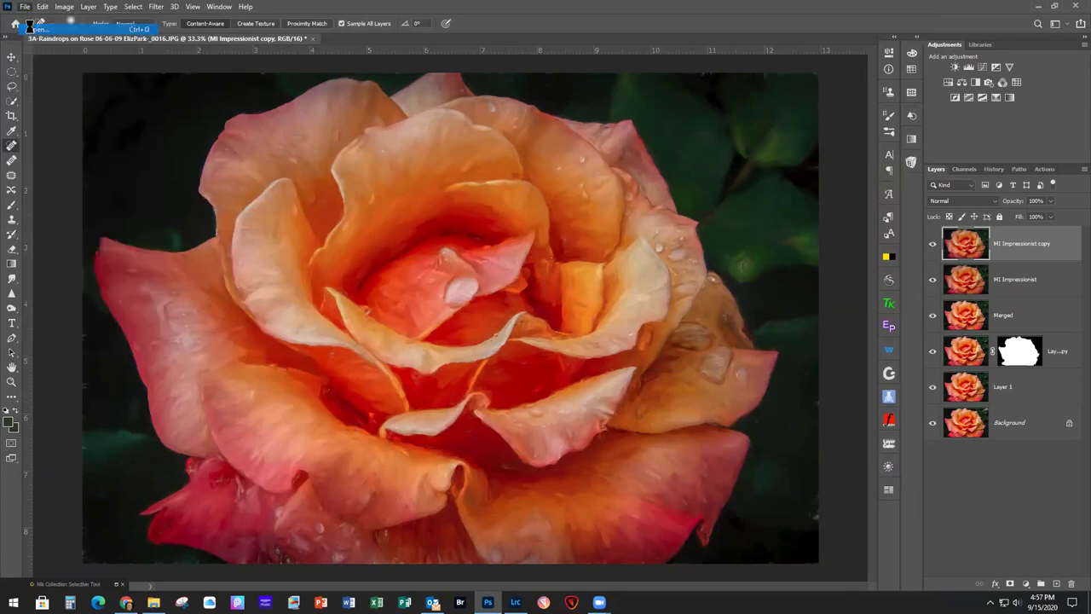
scroll(819, 316, "down", 5)
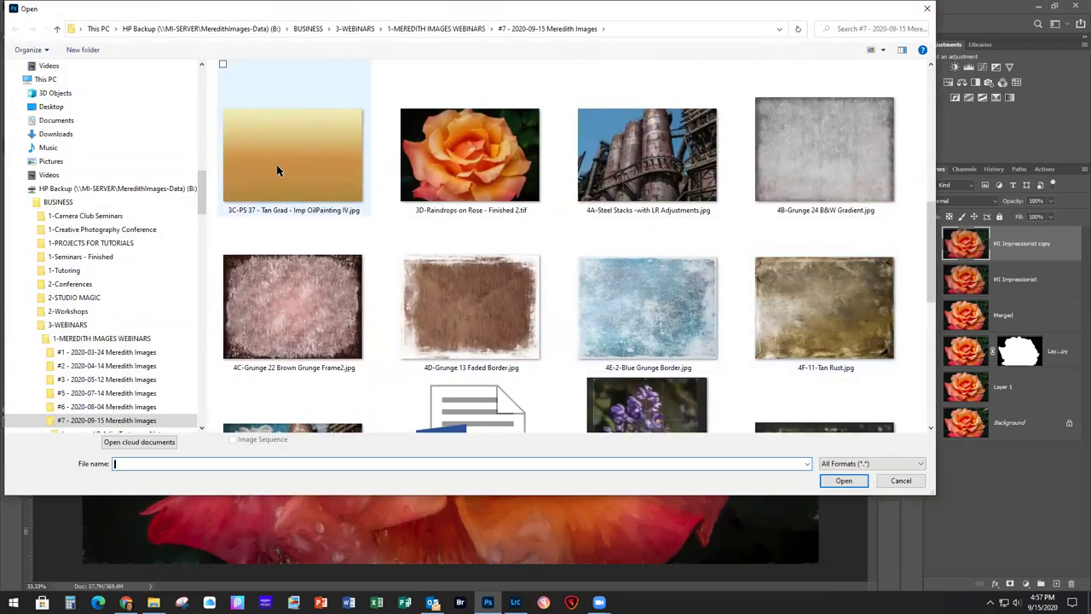
double_click(277, 171)
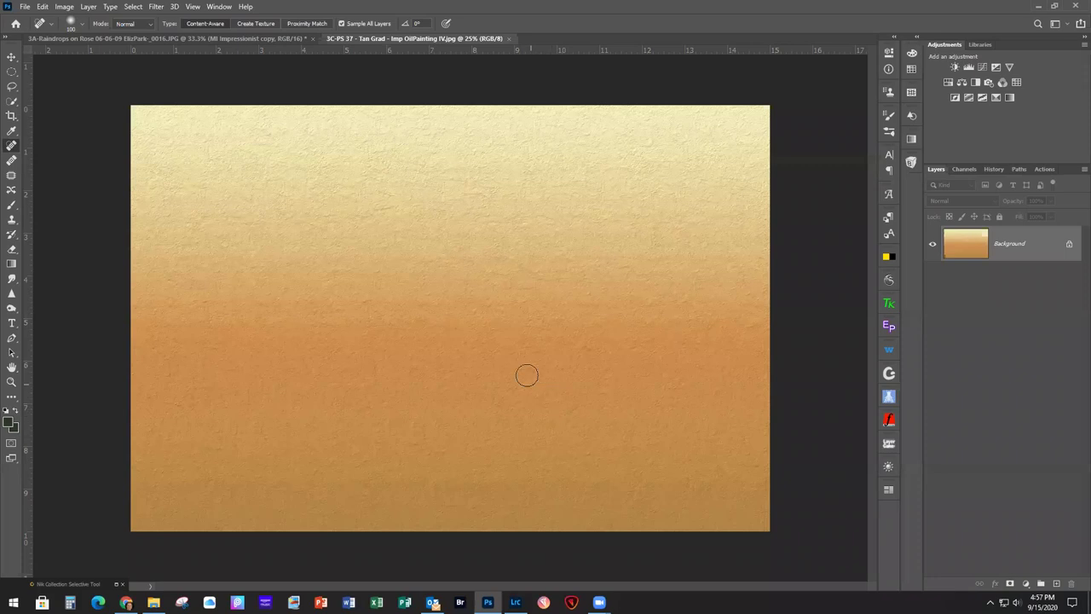
left_click(43, 7)
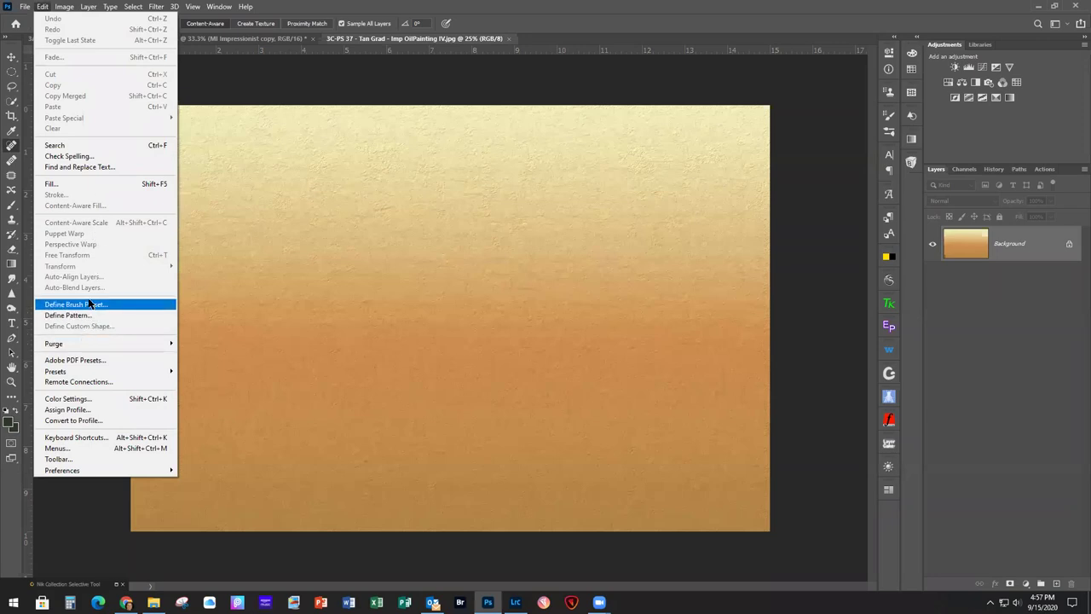
left_click(319, 348)
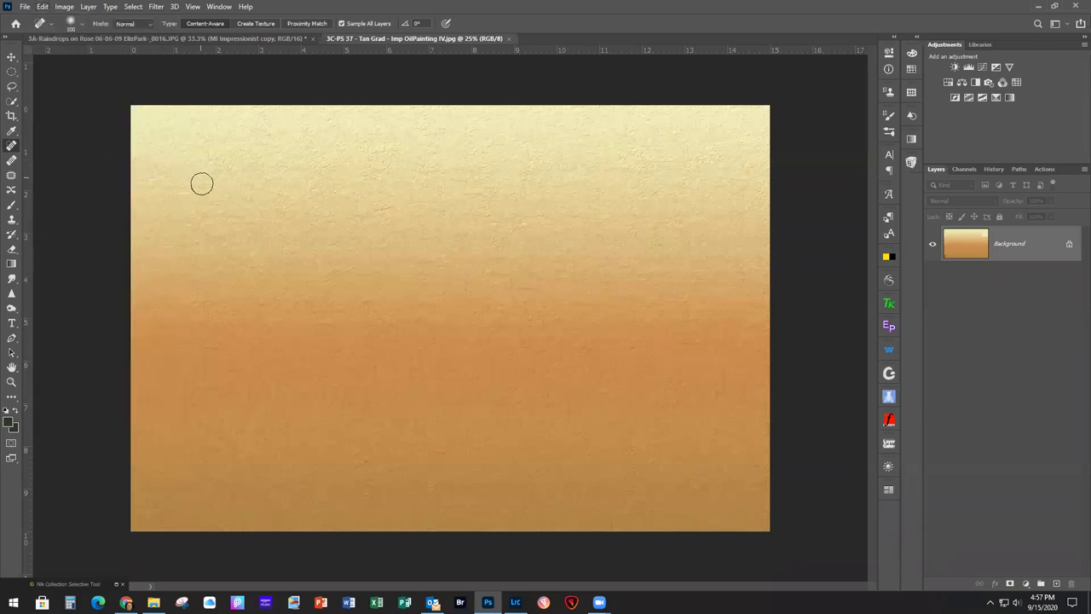
Float the tan gradient texture window, move the texture onto the rose image as a new top layer, and close the texture file
left_click(12, 57)
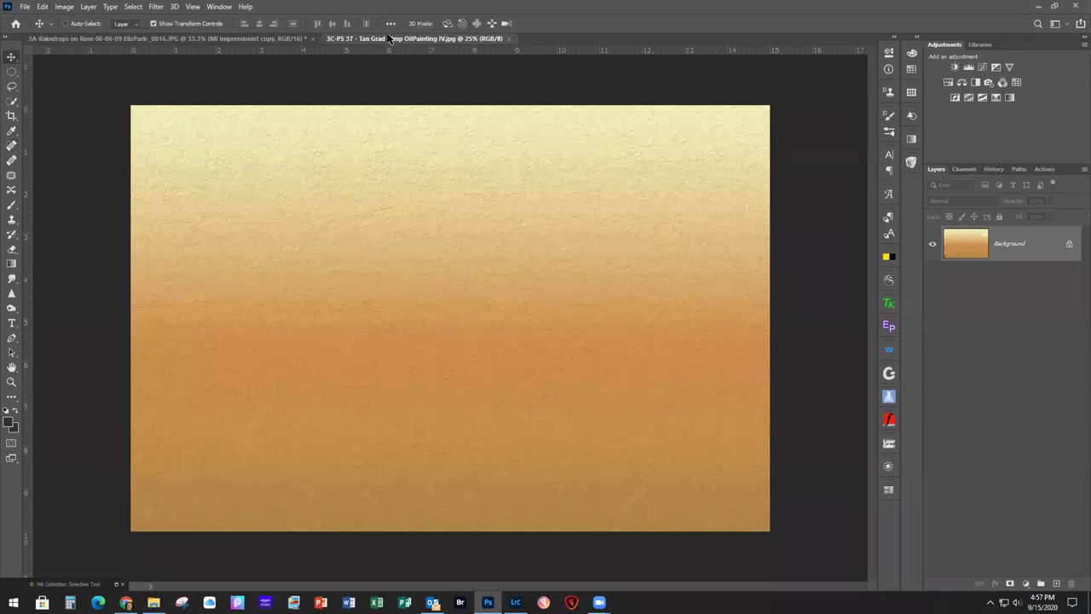
left_click_drag(383, 41, 506, 91)
left_click_drag(624, 265, 360, 260)
left_click_drag(892, 82, 778, 85)
left_click(975, 86)
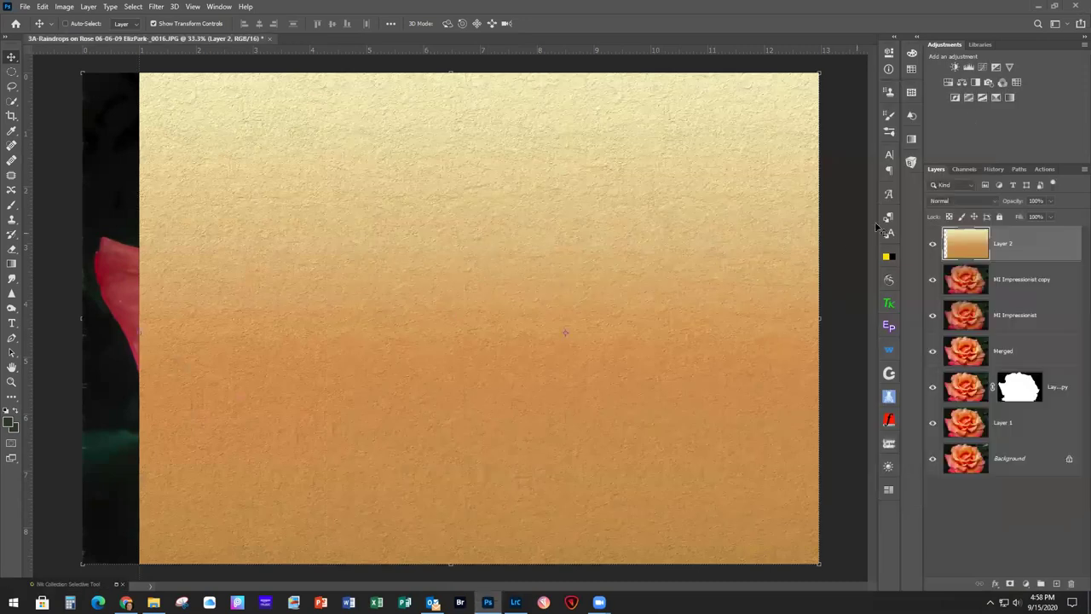
Turn the tan gradient texture layer 180 degrees with Free Transform so its pale end is at the lower edge
key("ctrl+0")
scroll(609, 177, "down", 3)
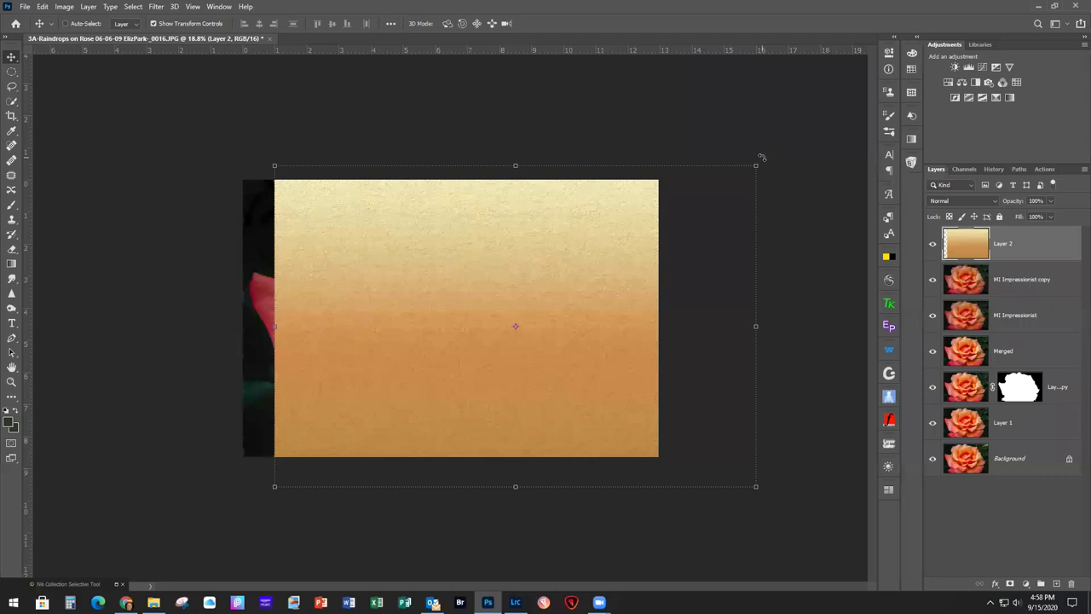
left_click_drag(763, 160, 380, 425)
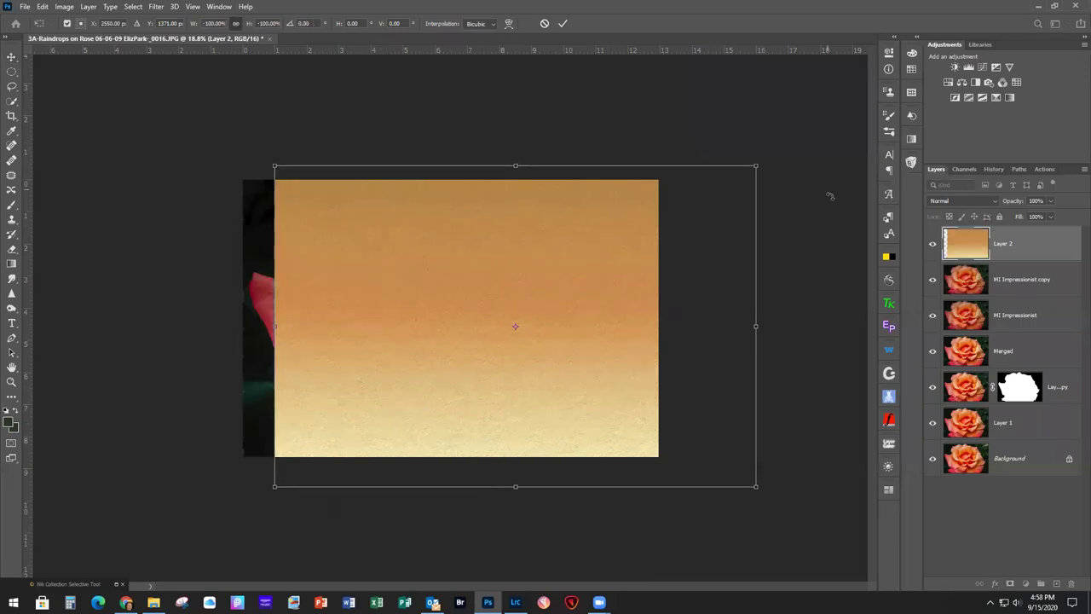
left_click(41, 9)
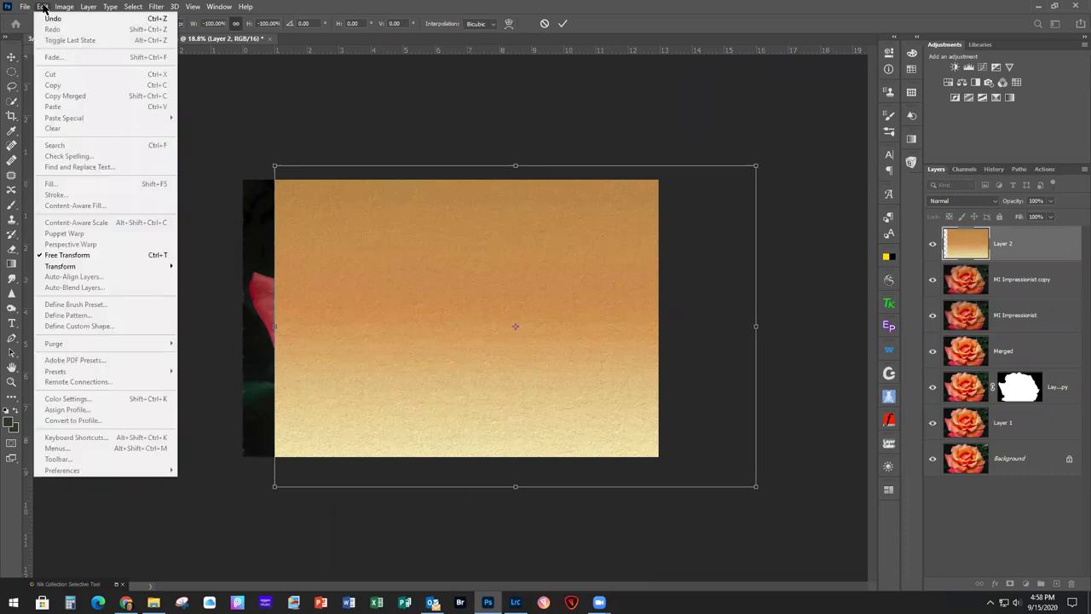
mouse_move(58, 267)
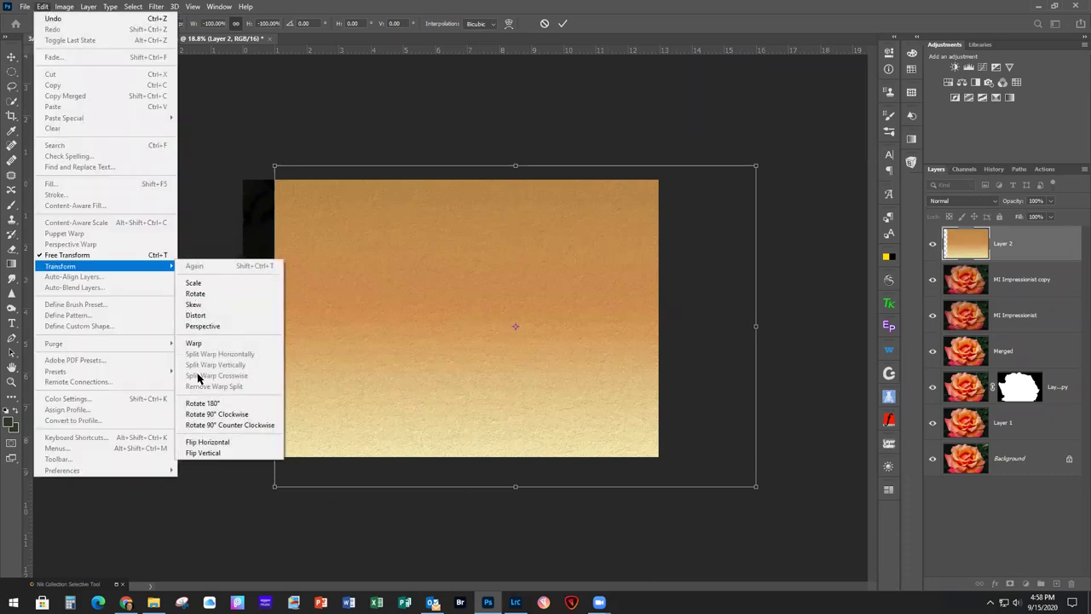
left_click(227, 428)
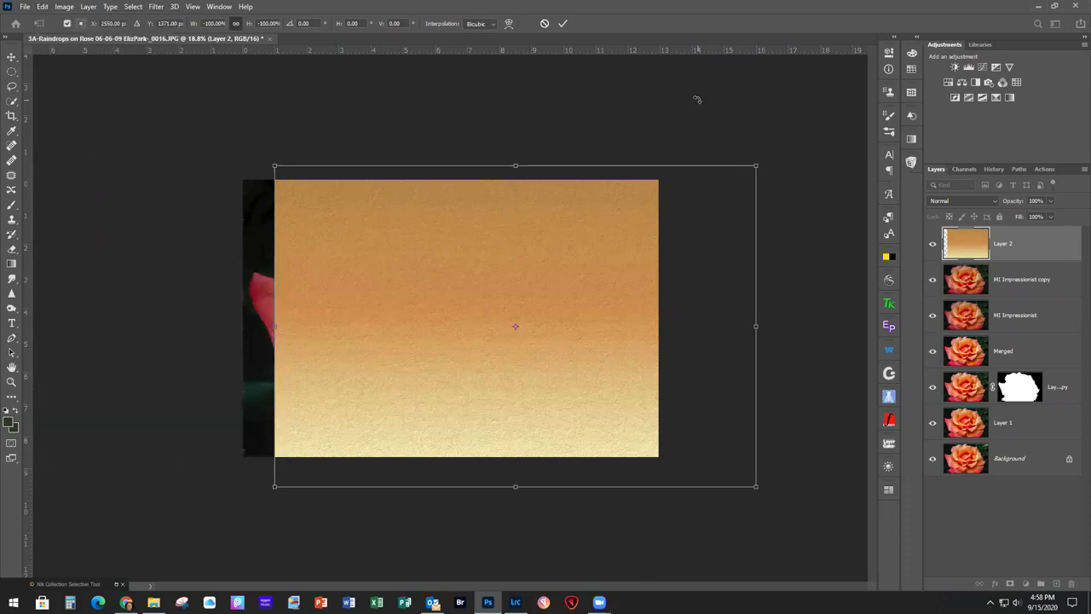
Align the texture's upper-left corner with the canvas, scale it to about 86.4% to cover the rose image, and commit the transform
left_click_drag(512, 245, 482, 260)
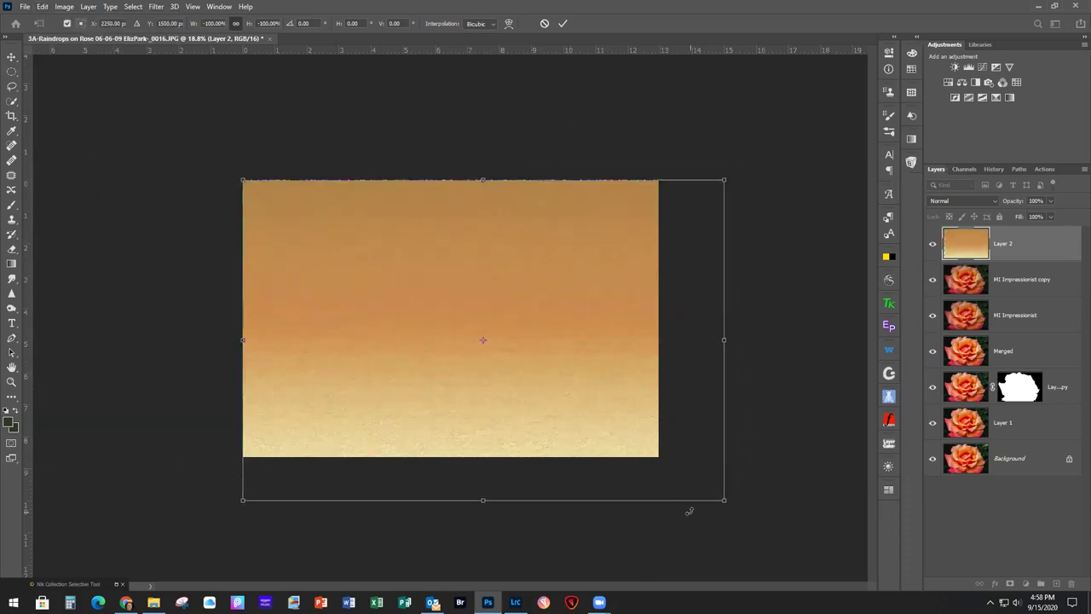
left_click_drag(724, 500, 659, 457)
left_click(563, 23)
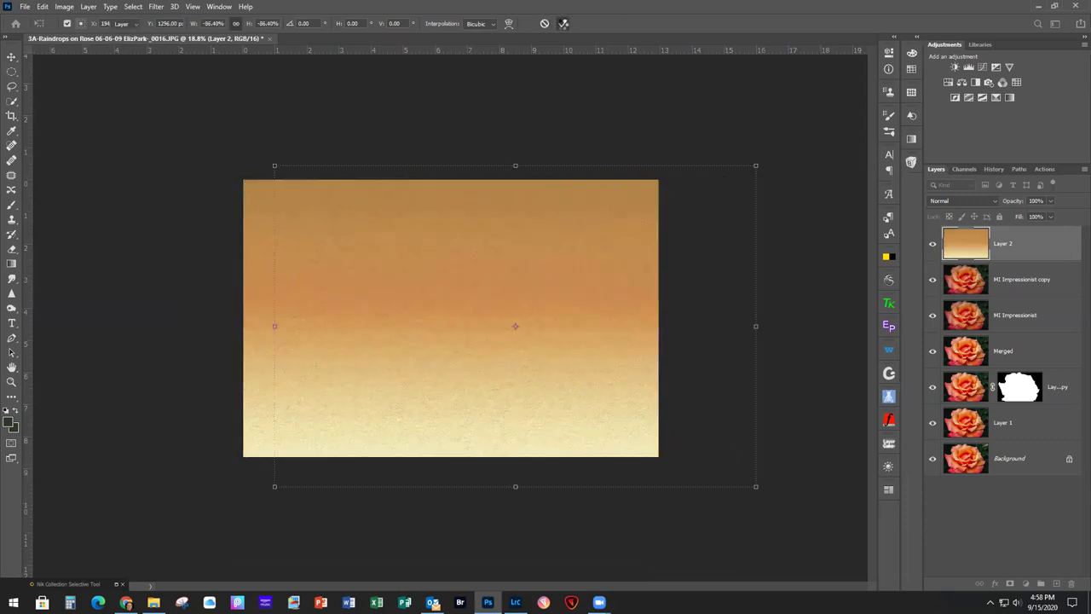
key("ctrl+0")
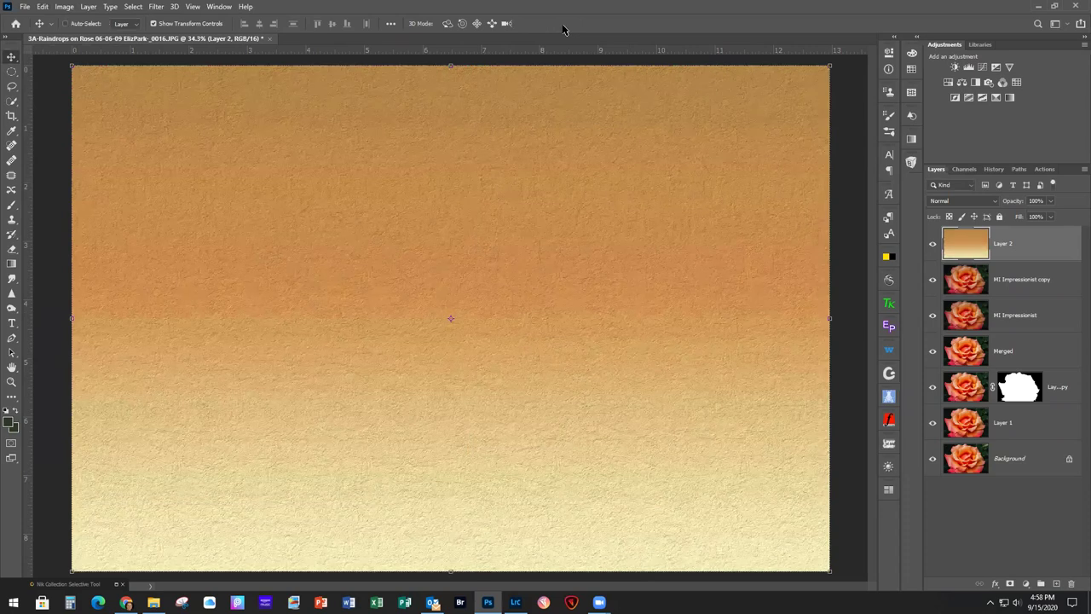
Blend the texture layer in Soft Light at 82% opacity and compare the rose with the texture hidden and shown
left_click(950, 202)
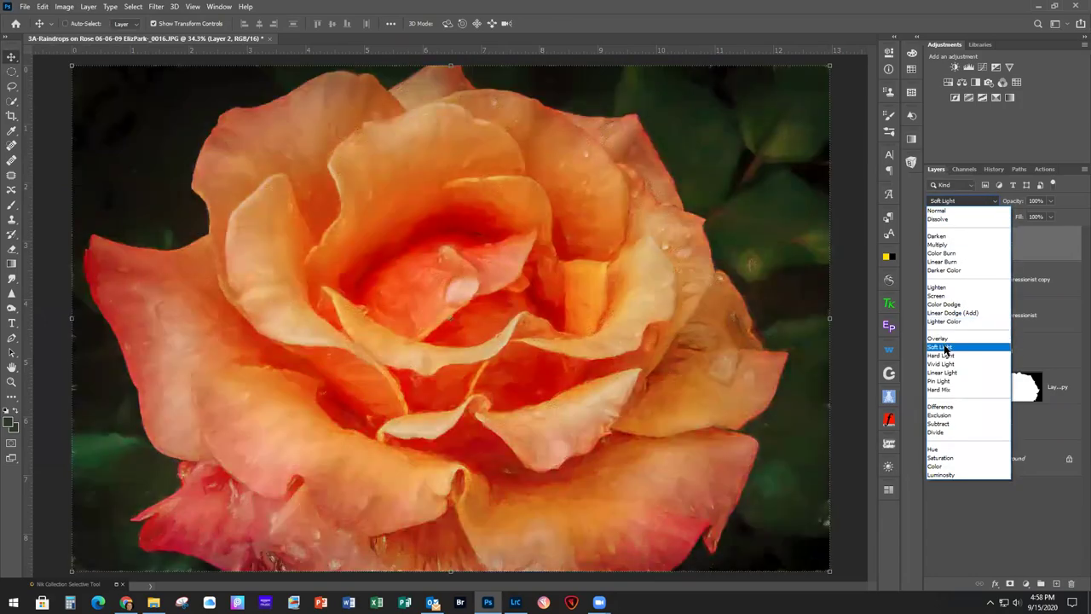
left_click(944, 348)
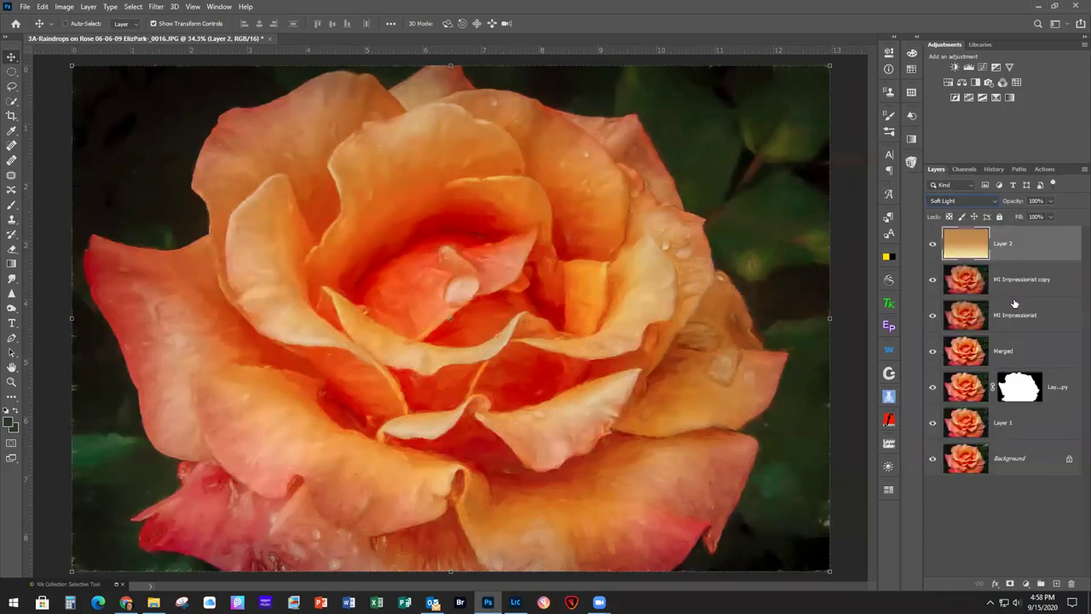
left_click(1050, 200)
left_click_drag(1053, 219, 1043, 218)
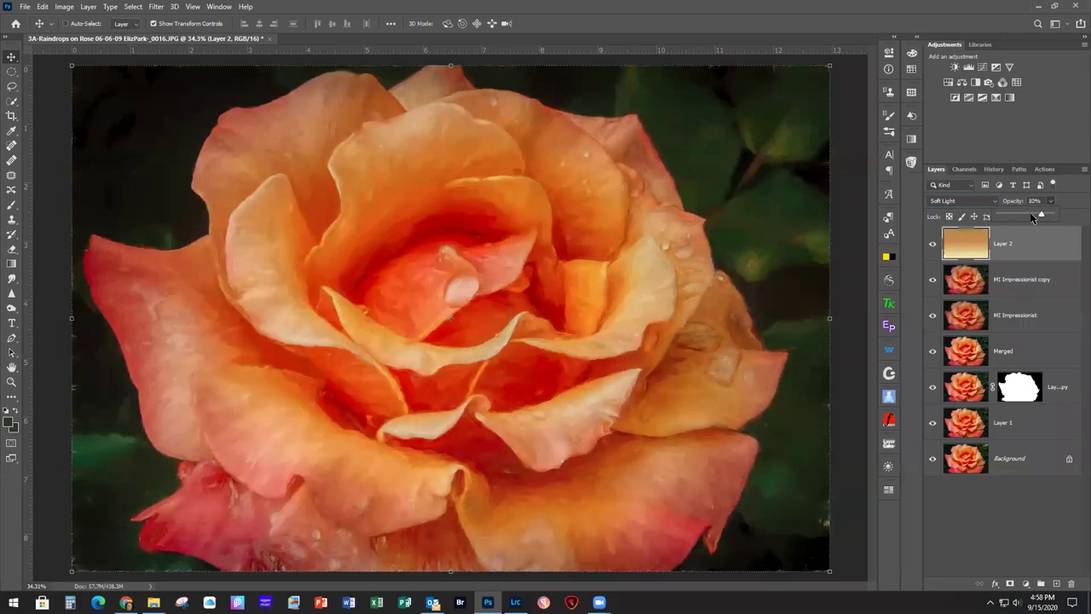
left_click(933, 246)
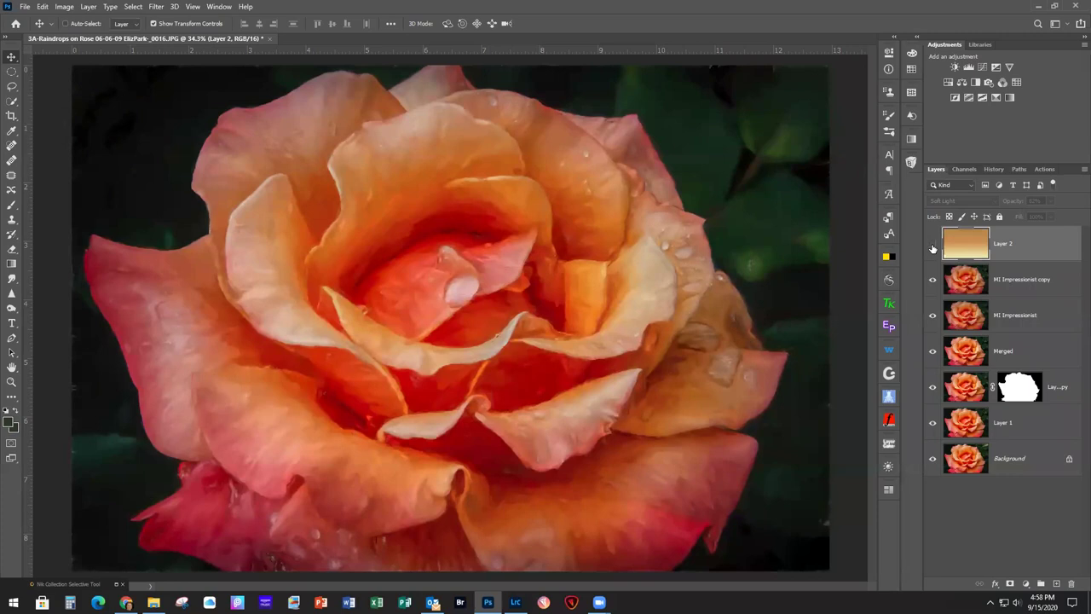
left_click(933, 246)
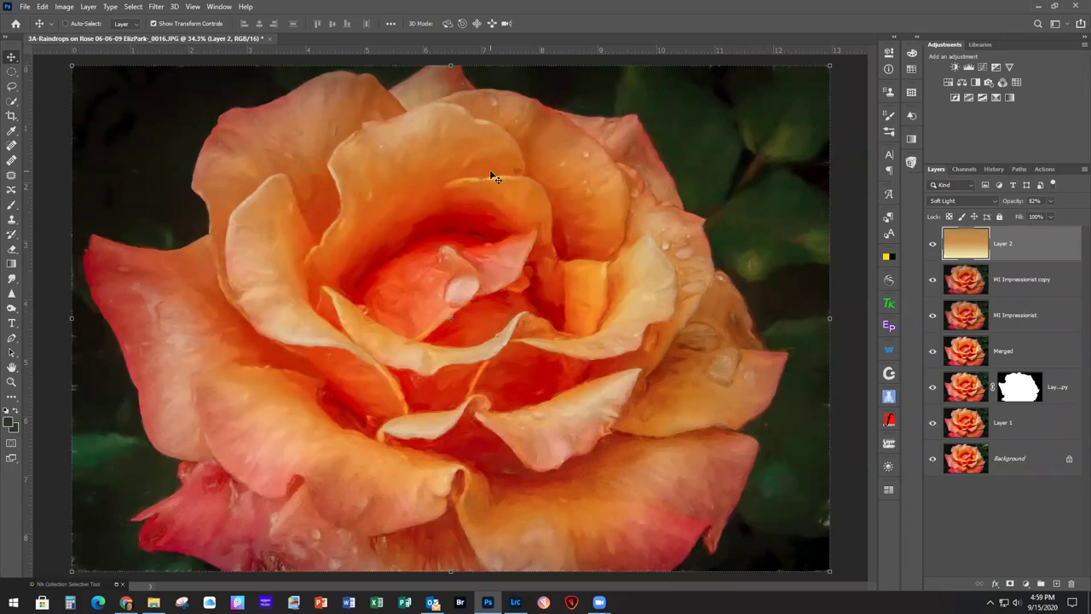
Copy the rose-shaped mask from Layer 1 copy onto texture Layer 2 and compare the image with that layer hidden and shown
left_click(1024, 391)
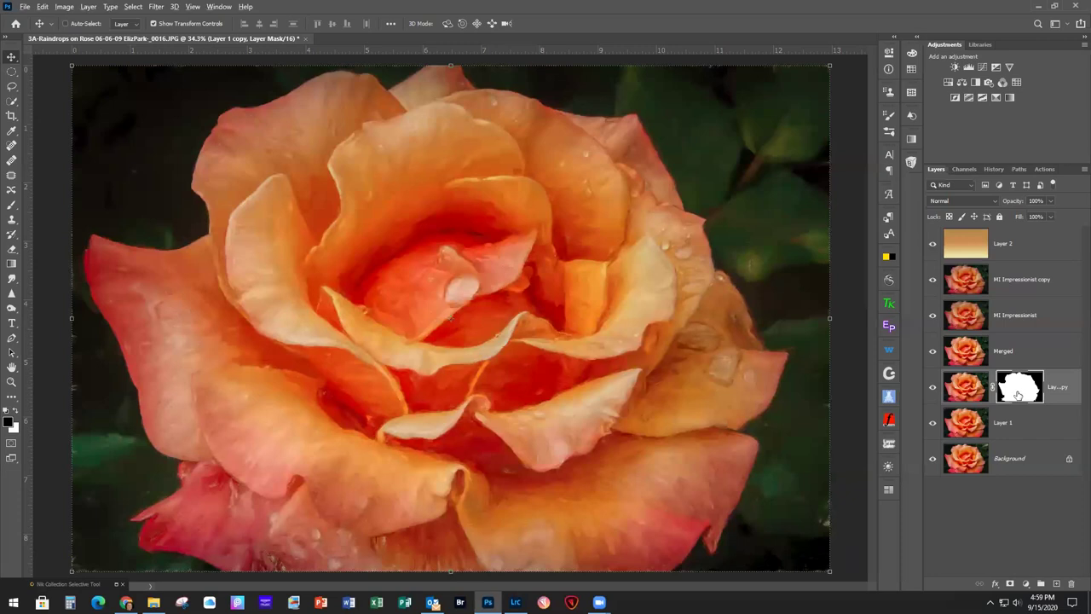
left_click_drag(1018, 392, 1021, 248)
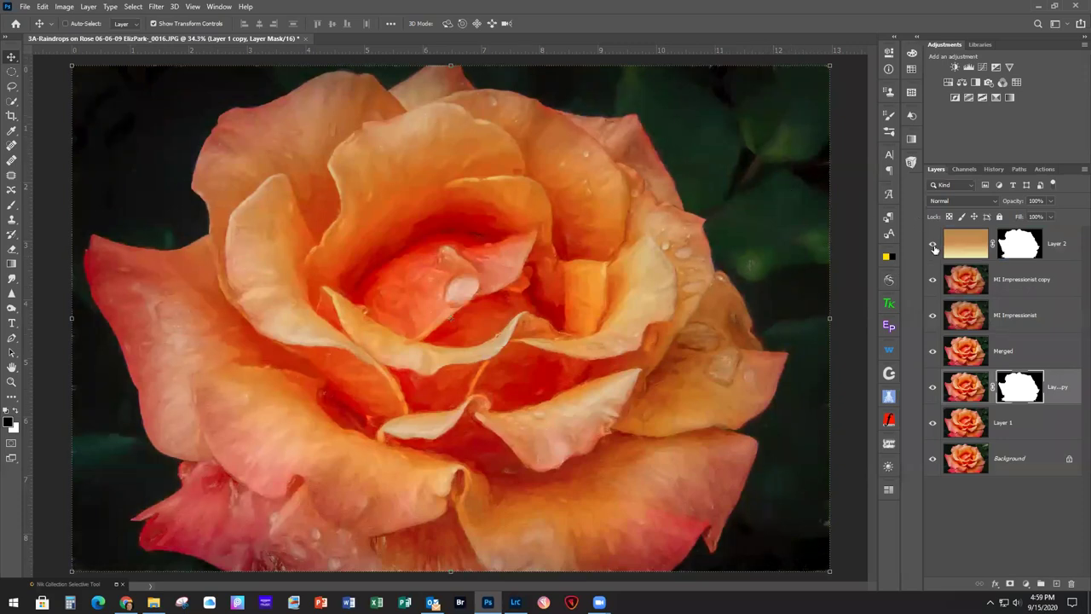
left_click(933, 247)
left_click(934, 247)
Lower the masked texture layer's opacity to 72% and check the effect with the layer hidden and shown
left_click(1065, 234)
left_click(1050, 201)
left_click_drag(1051, 217, 1047, 218)
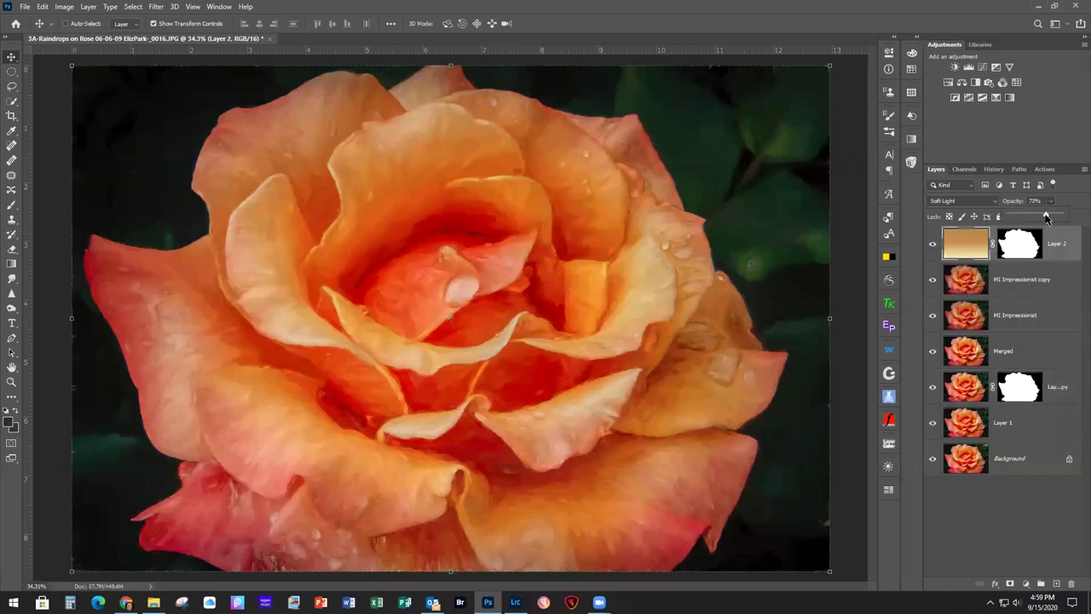
left_click(931, 246)
left_click(931, 245)
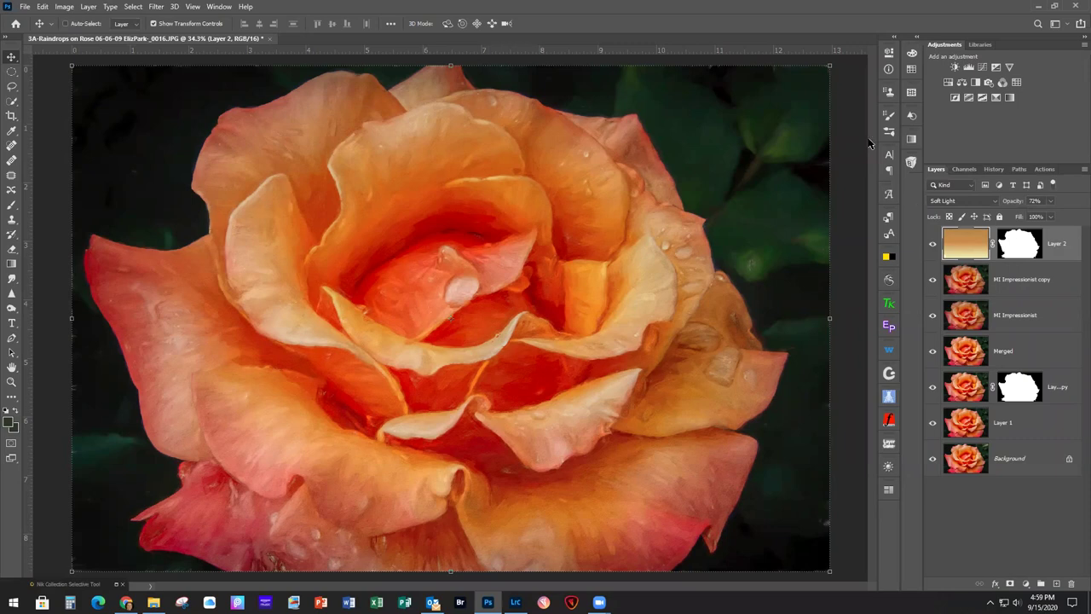
Close the raindrop rose document without saving its changes
left_click(24, 7)
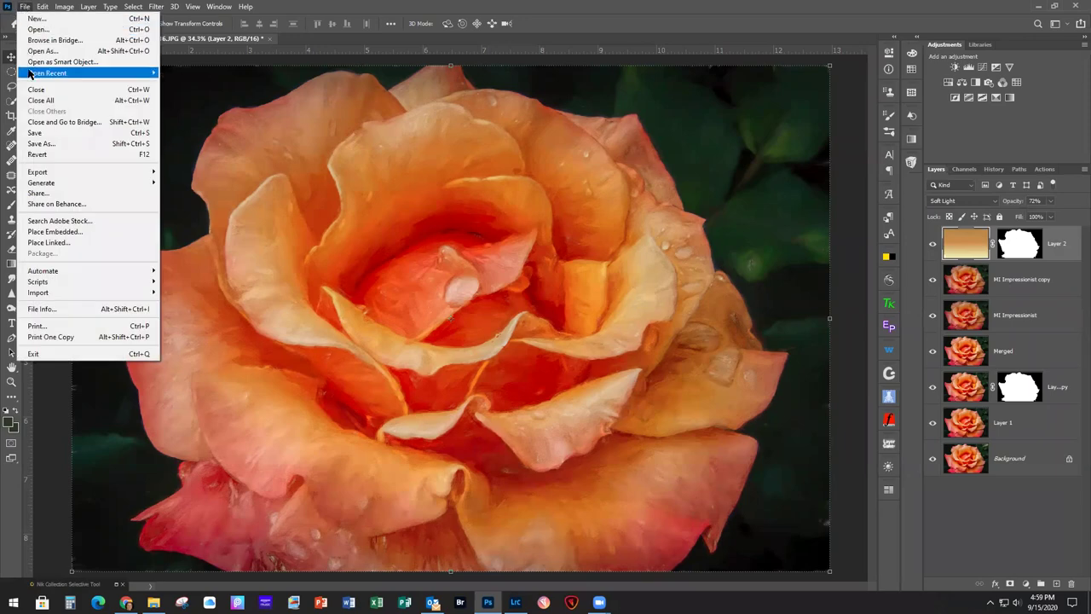
left_click(47, 91)
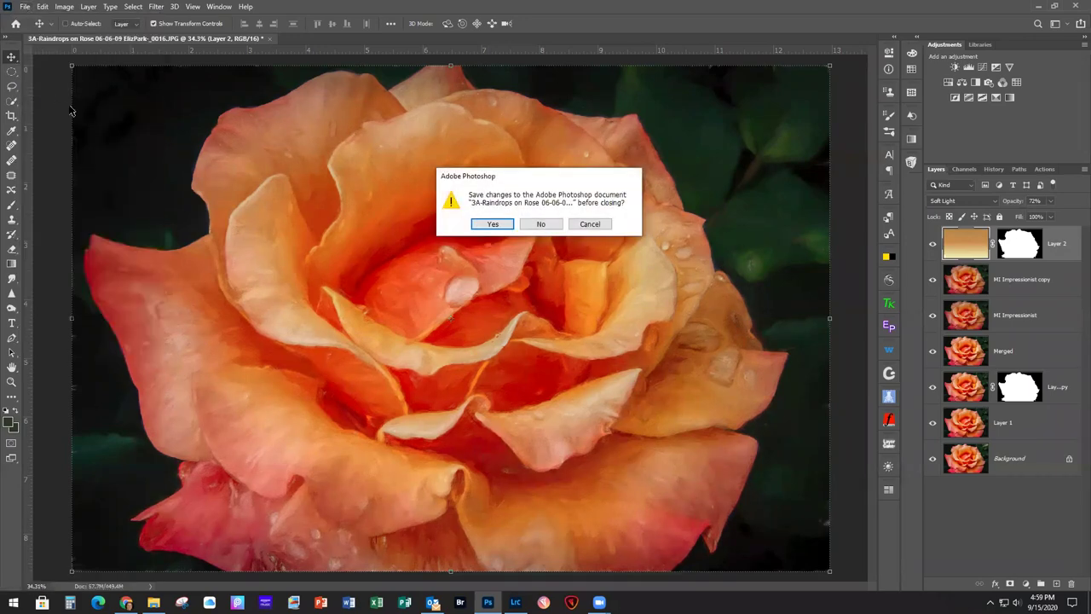
left_click(539, 225)
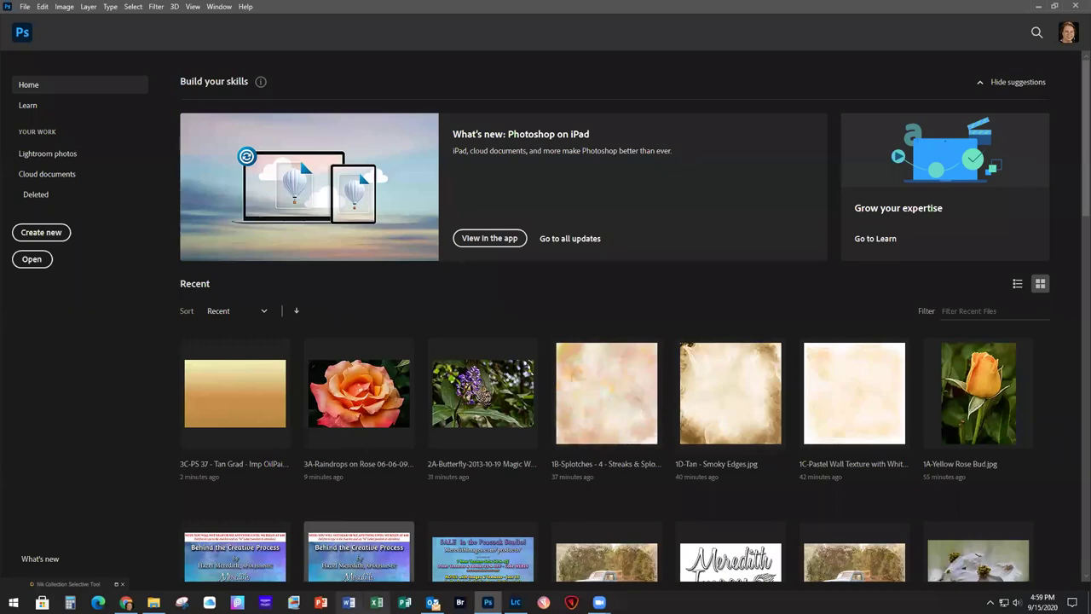
Switch to Lightroom Classic, show the Webinar 7 folder as a Library grid, and enlarge 4A-Steel Stacks IMG_9259.CR2
left_click(515, 602)
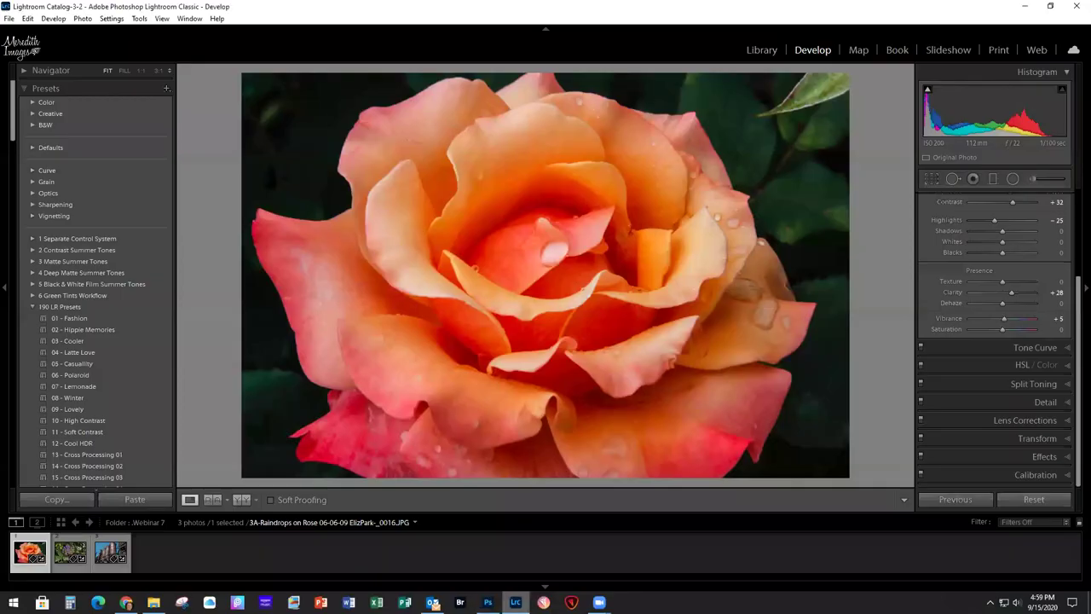
left_click(760, 53)
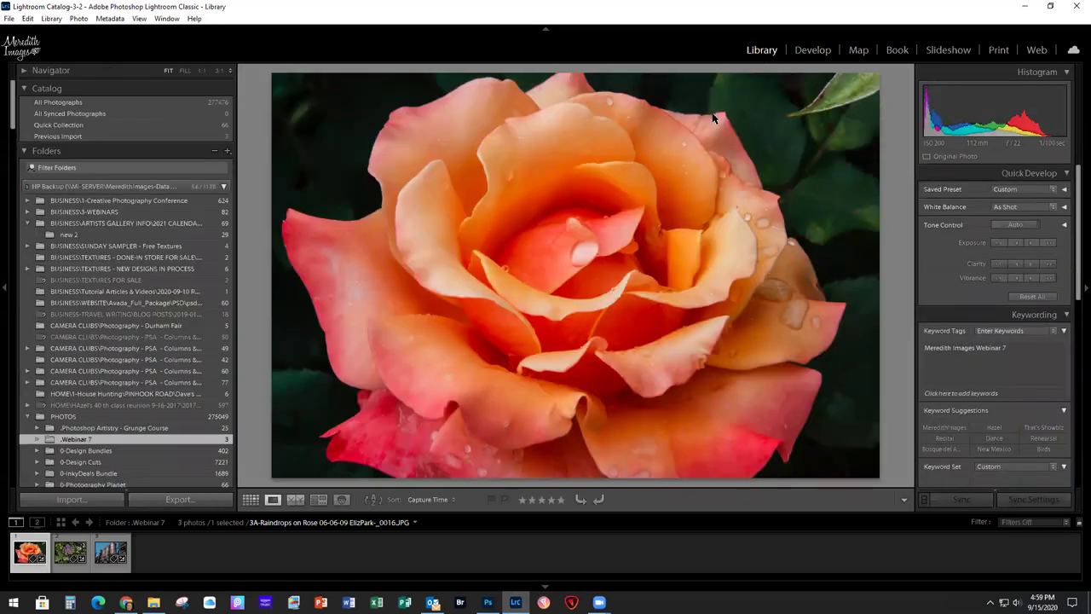
left_click(251, 499)
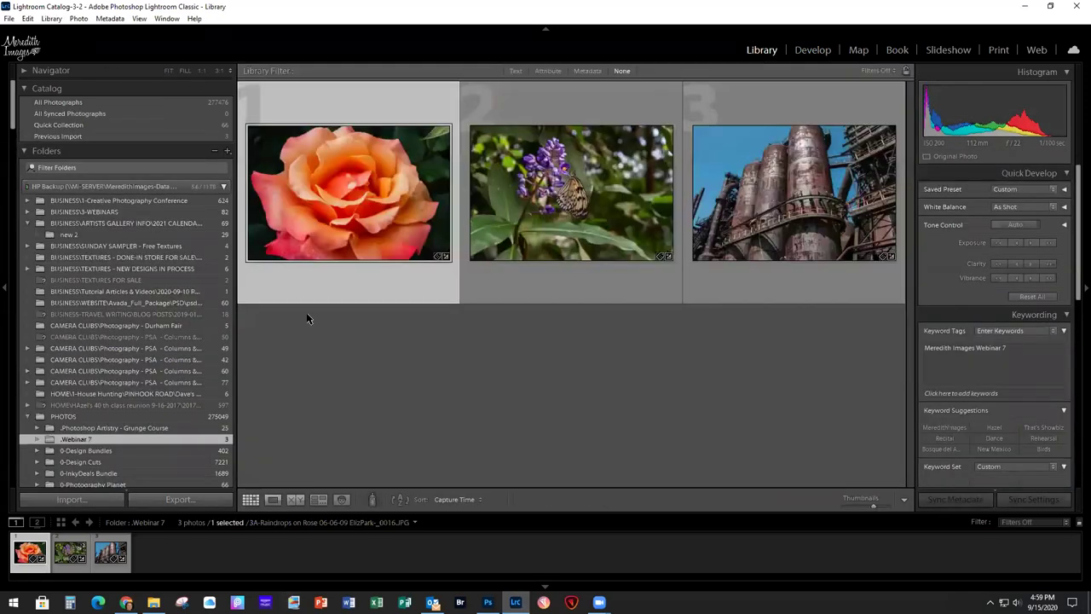
double_click(793, 197)
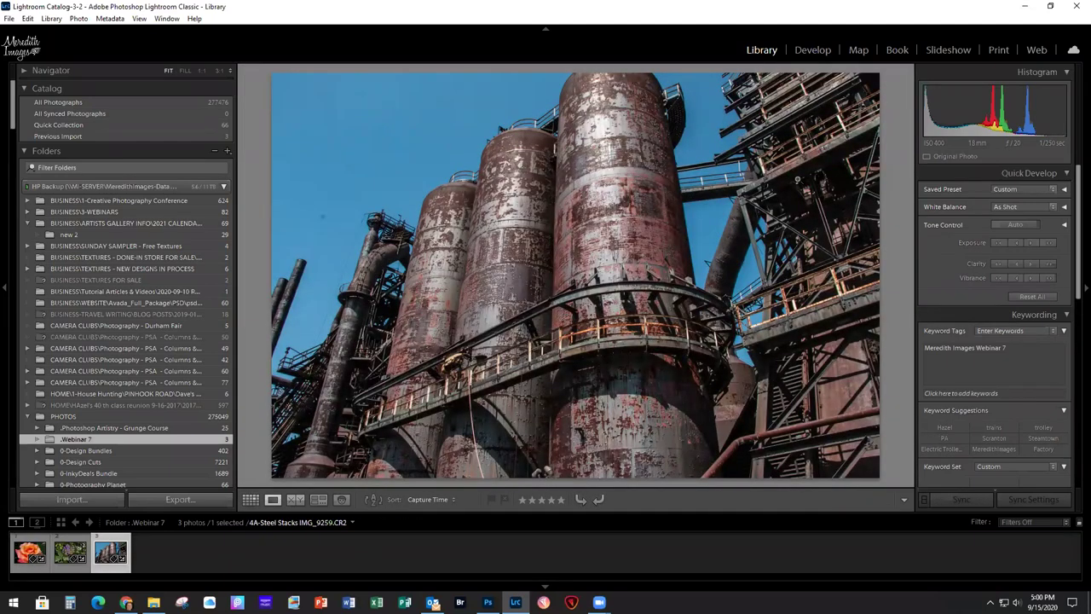
Review the steel stacks photo's Basic adjustments in the Develop module, then open the photo for editing in Adobe Photoshop 2020
left_click(815, 51)
scroll(1076, 200, "up", 2)
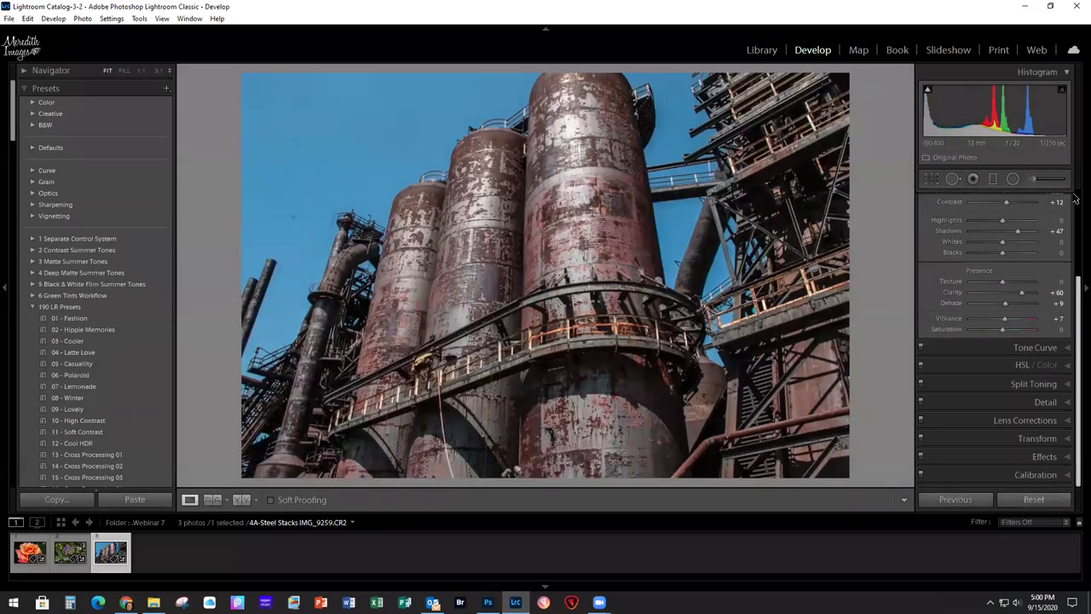
scroll(1076, 199, "up", 1)
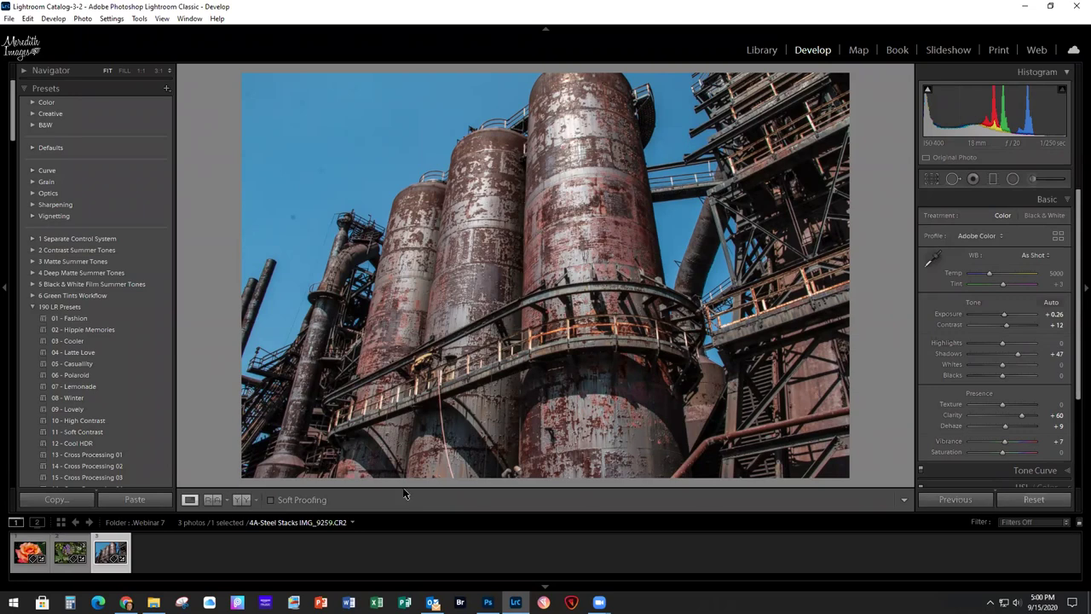
left_click(150, 478)
right_click(542, 218)
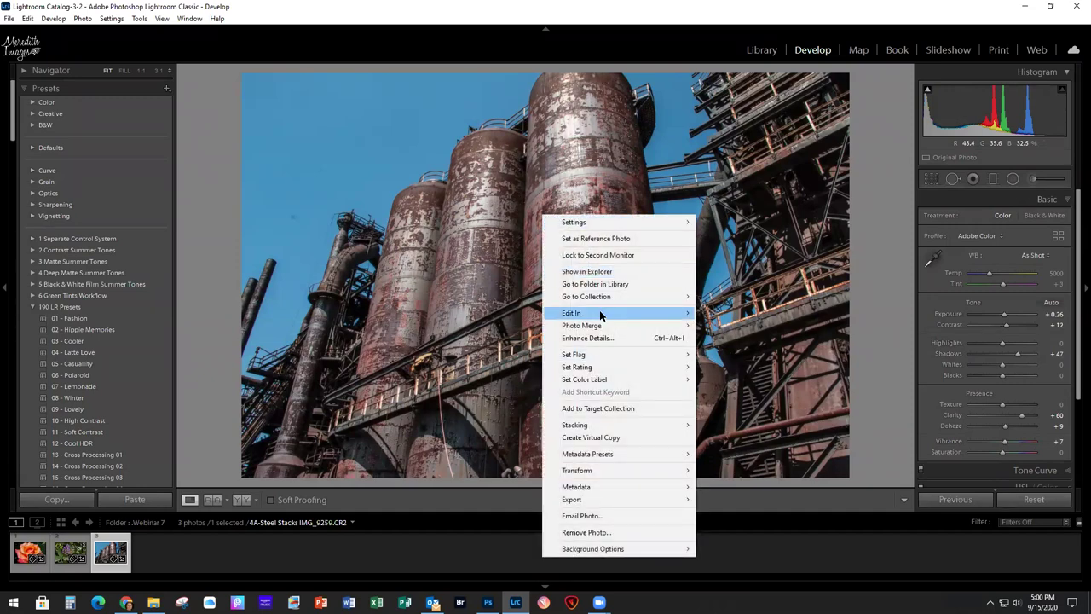
mouse_move(604, 314)
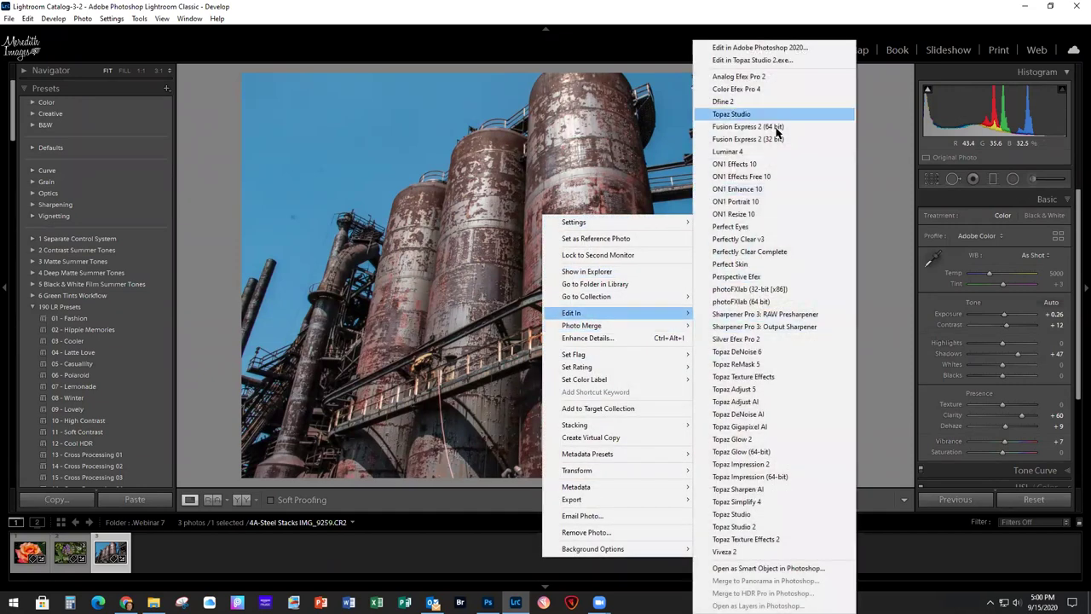
left_click(785, 49)
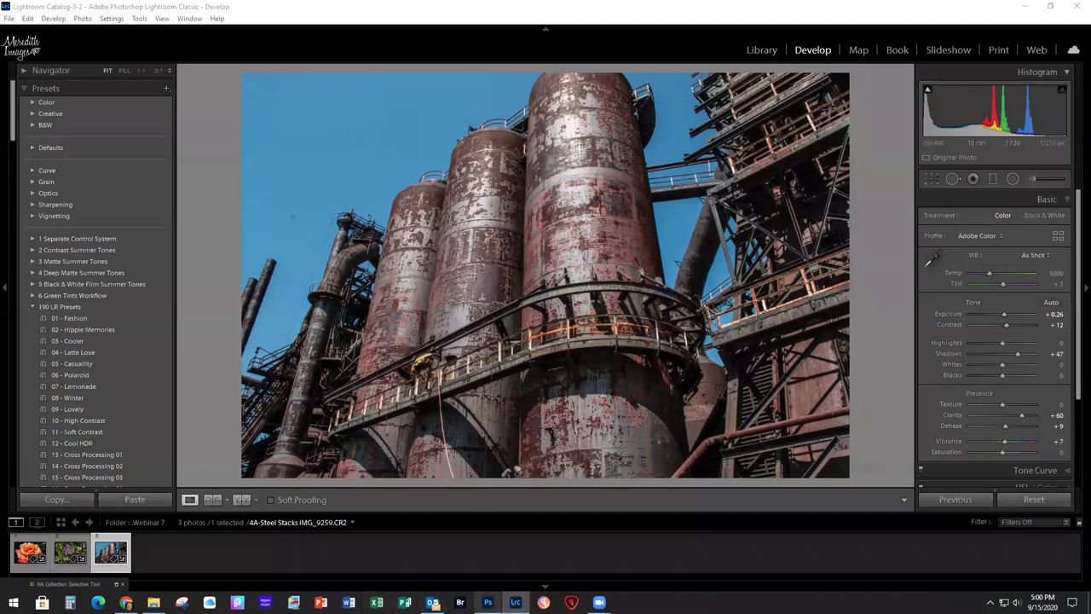
left_click(487, 602)
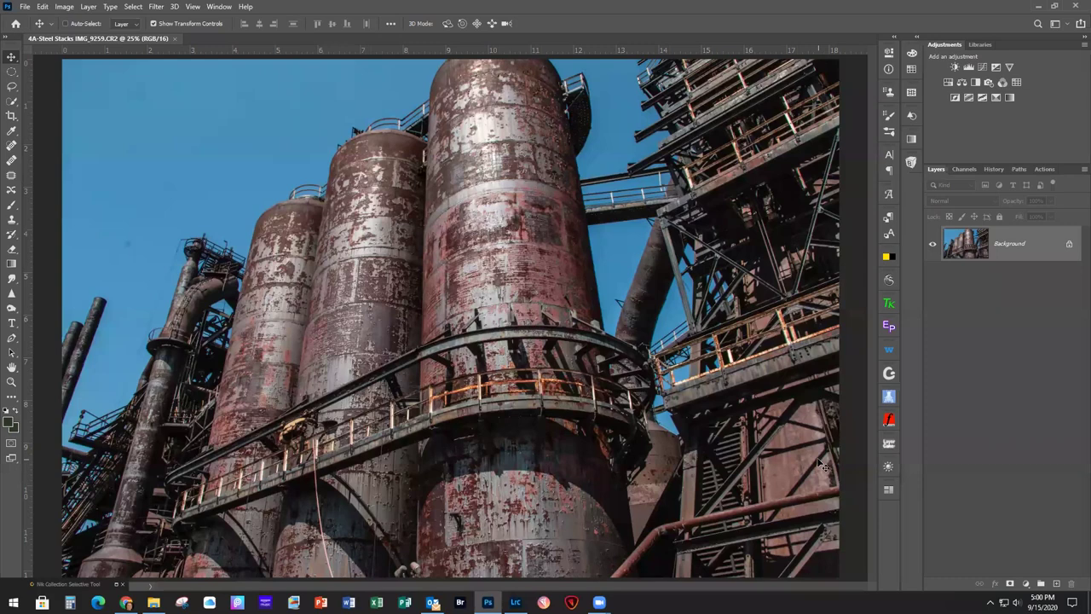
Duplicate the steel stacks background layer and open the copy in the Luminar 4 filter
key("ctrl+j")
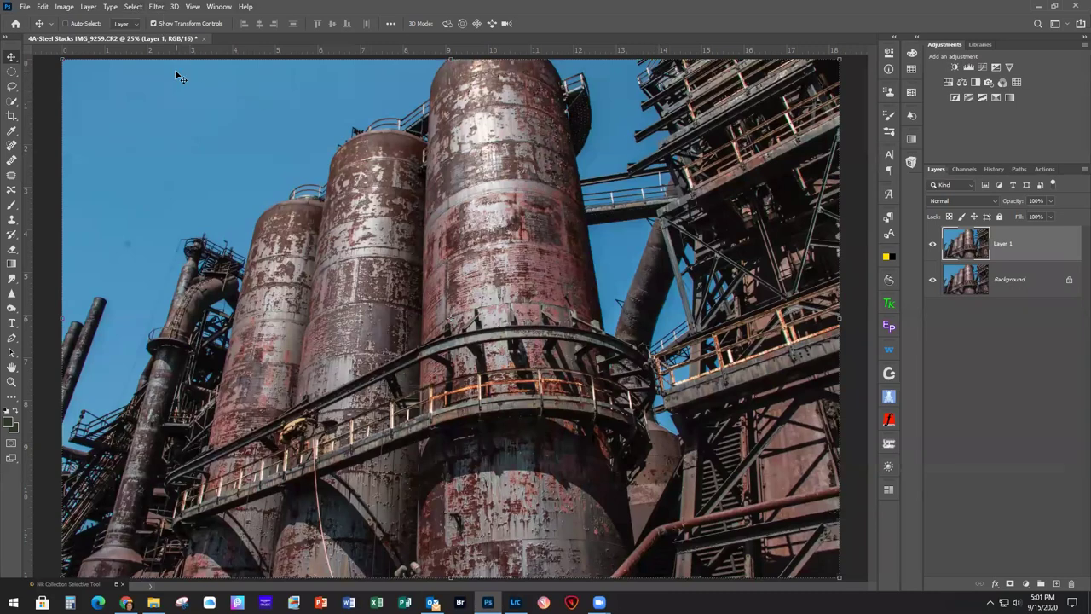
left_click(157, 7)
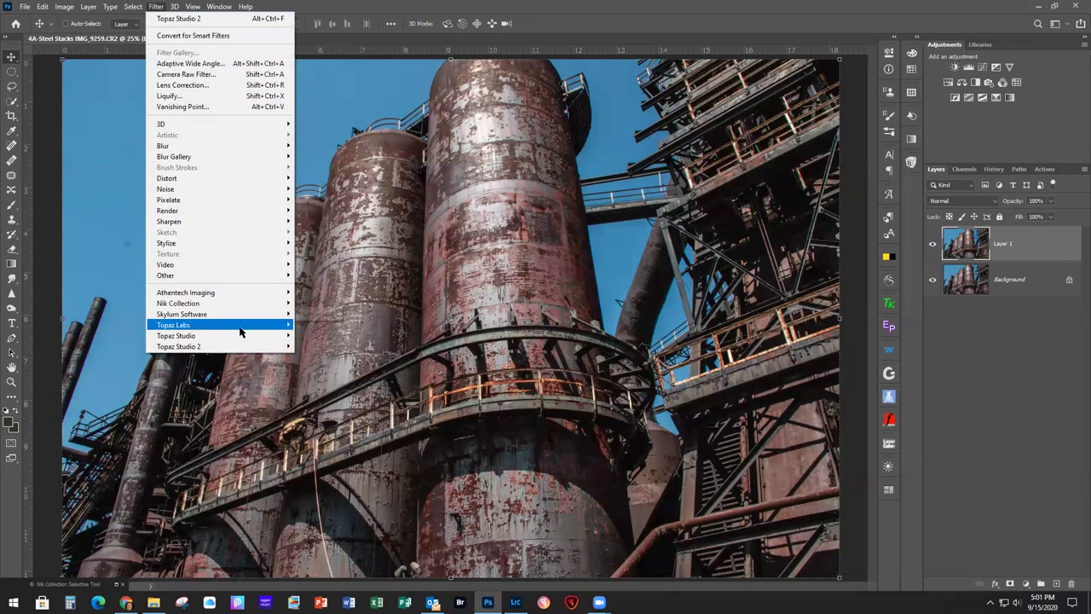
mouse_move(246, 317)
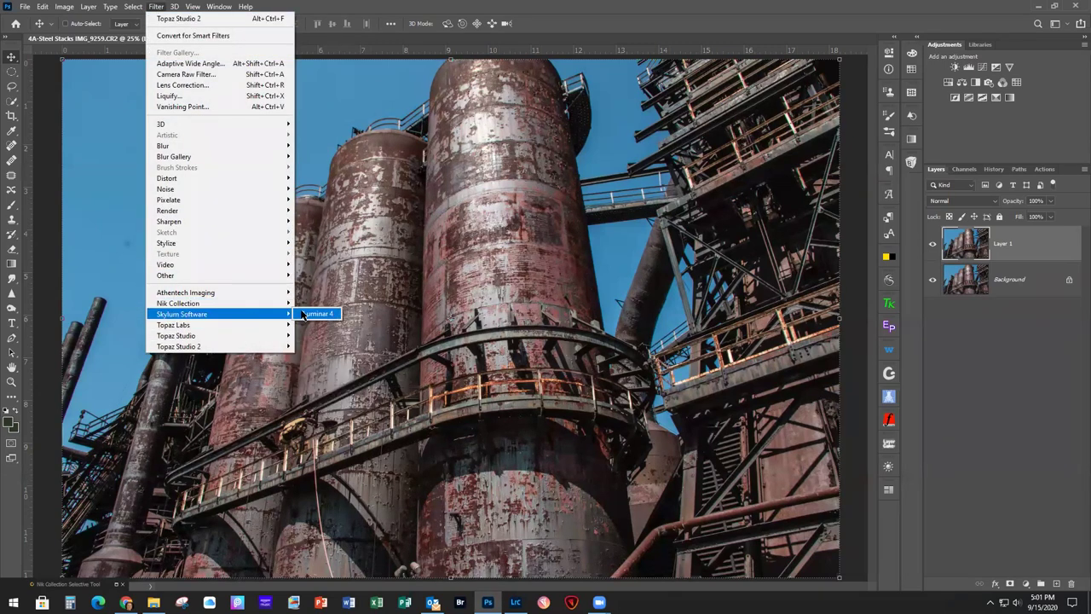
left_click(309, 316)
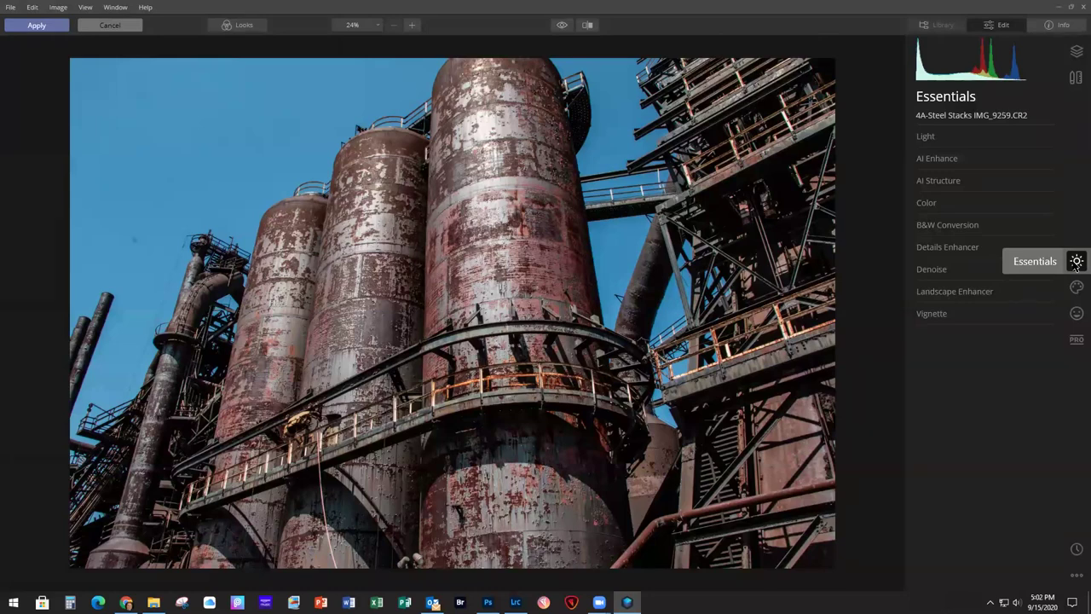
Enhance the steel stacks photo with AI Accent at 16 and an AI Structure amount of 25
left_click(965, 164)
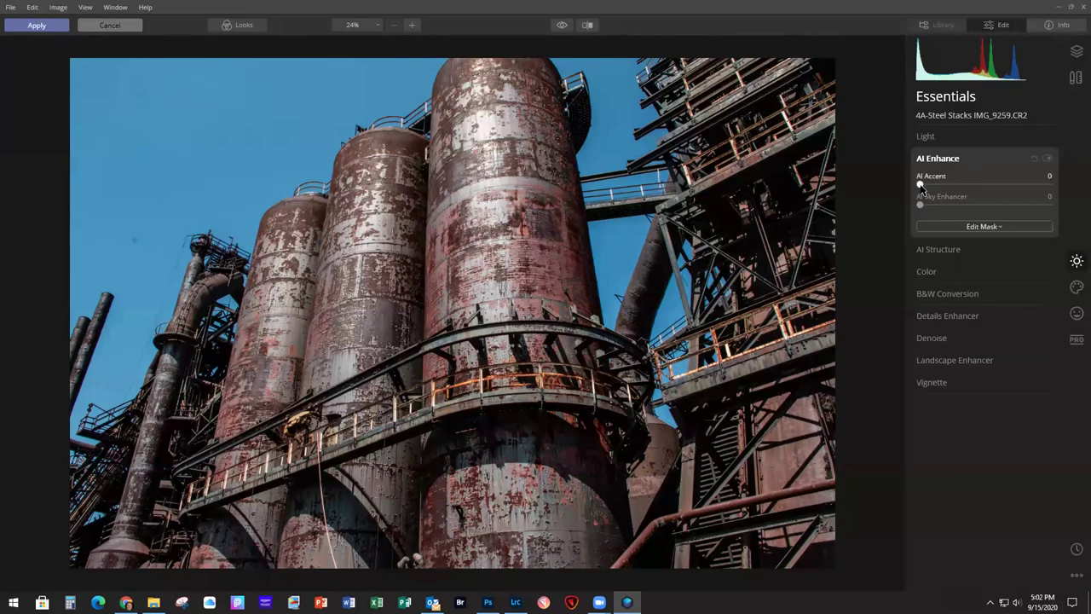
left_click_drag(922, 188, 943, 188)
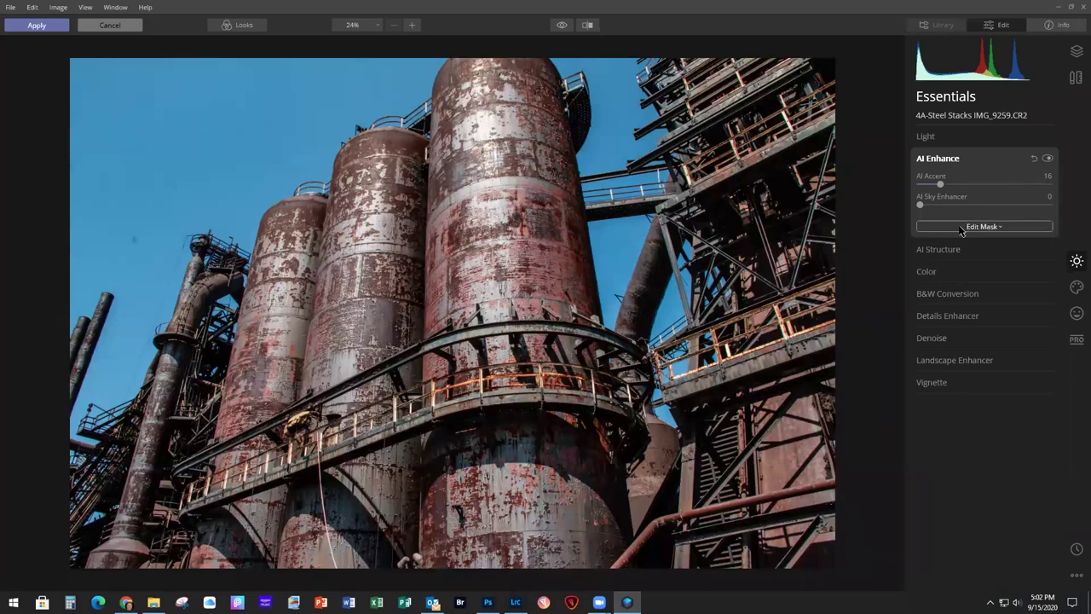
left_click(969, 250)
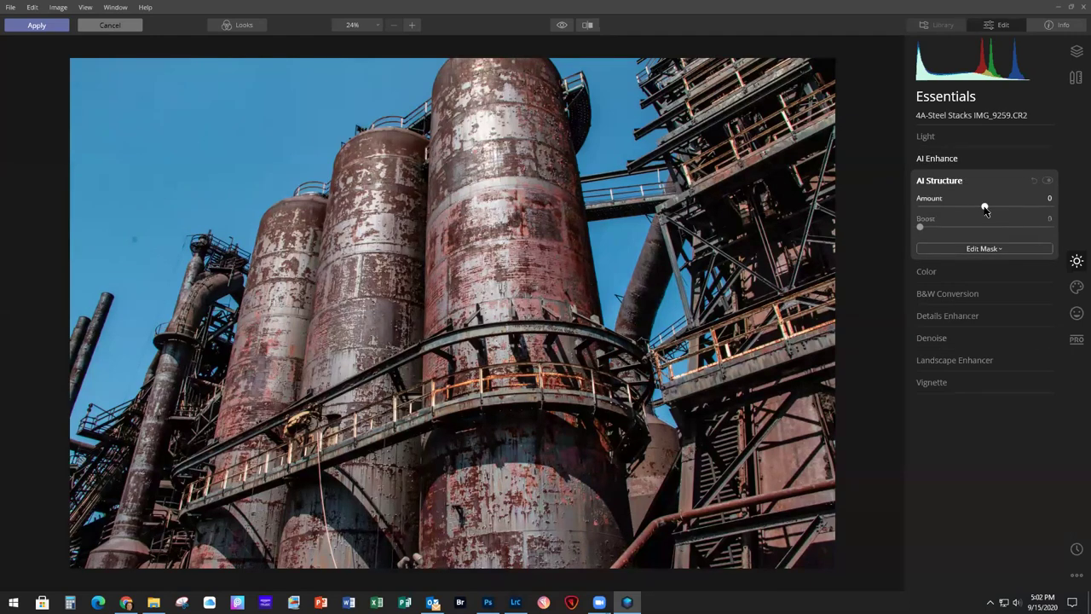
left_click_drag(986, 208, 1003, 212)
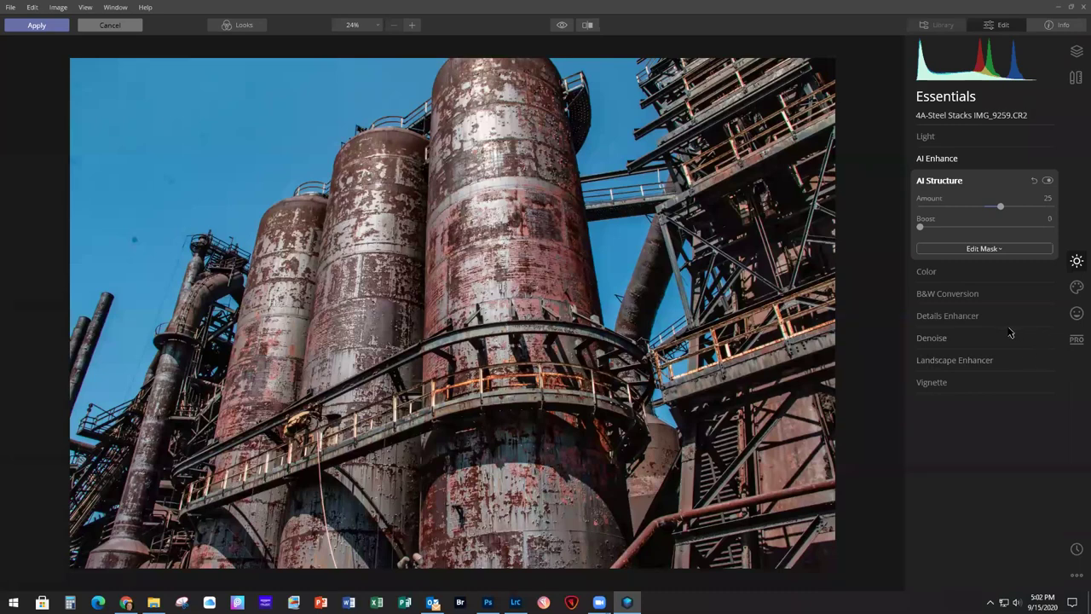
Slightly raise the photo's fine detail with the Details Enhancer
left_click(1006, 316)
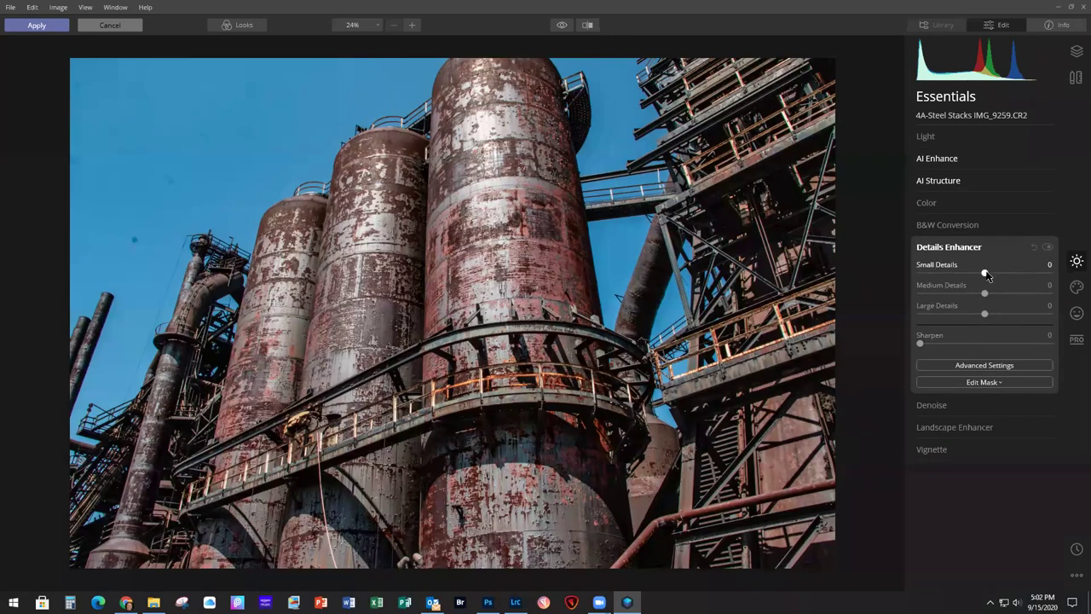
left_click_drag(985, 276, 992, 297)
Replace the plain blue sky with the Puffy Clouds 2 sky using AI Sky Replacement
left_click(1077, 288)
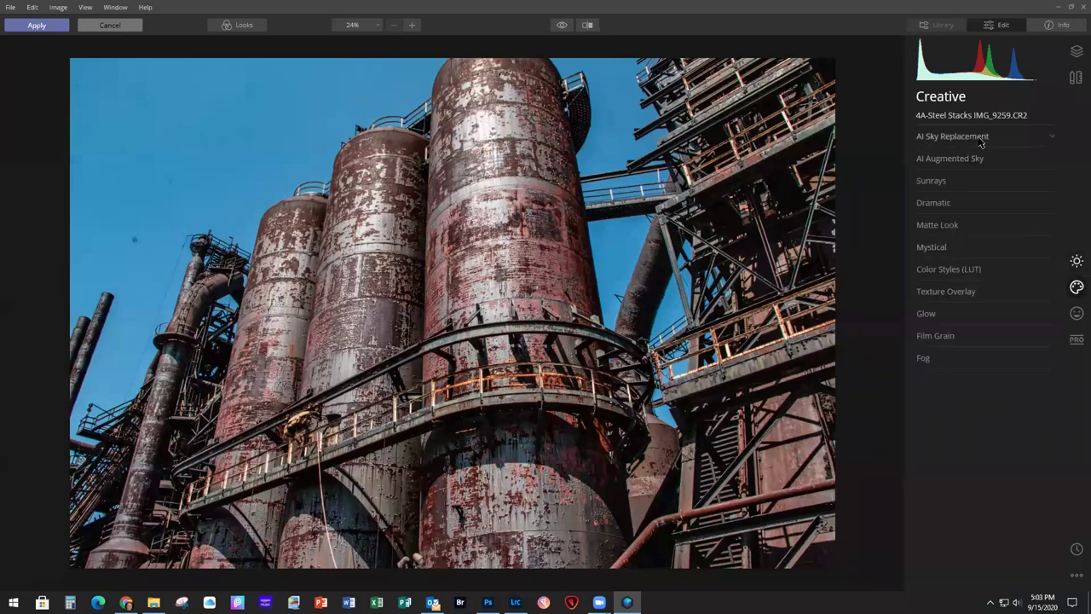
left_click(1007, 139)
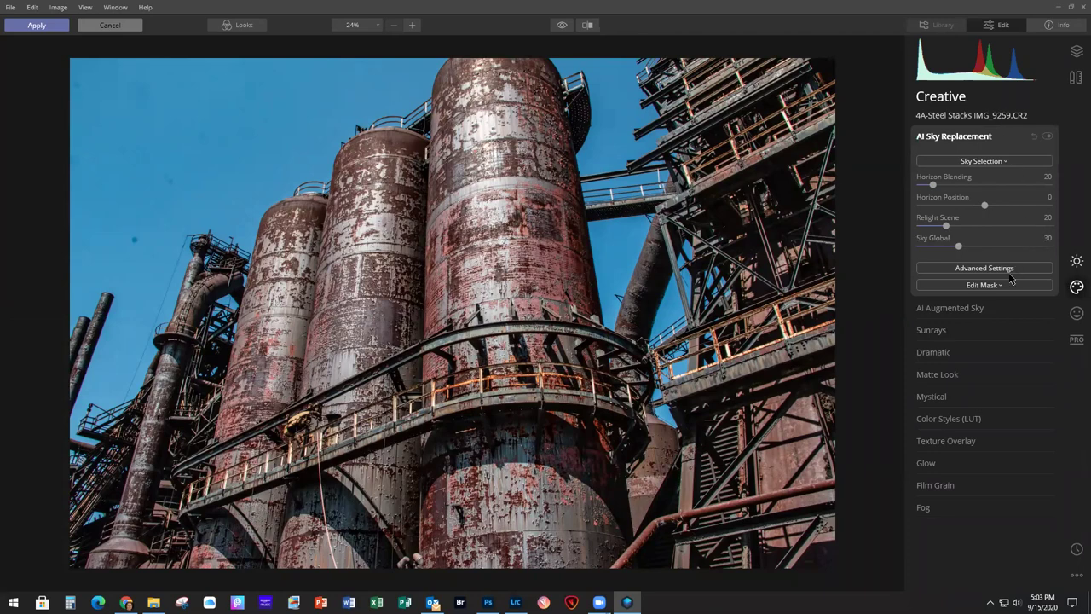
left_click(993, 163)
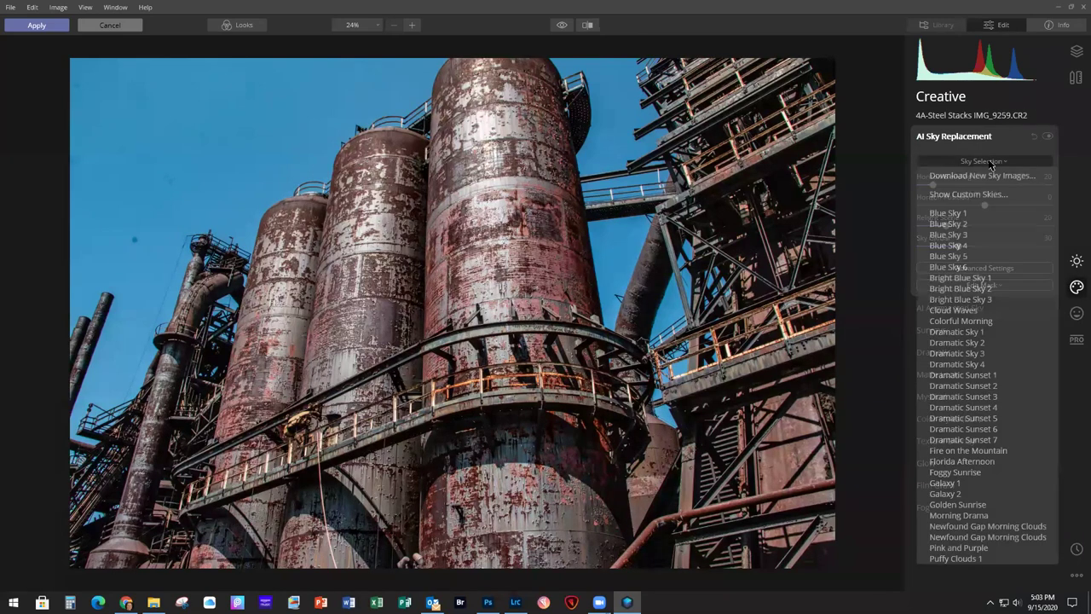
scroll(1028, 413, "down", 10)
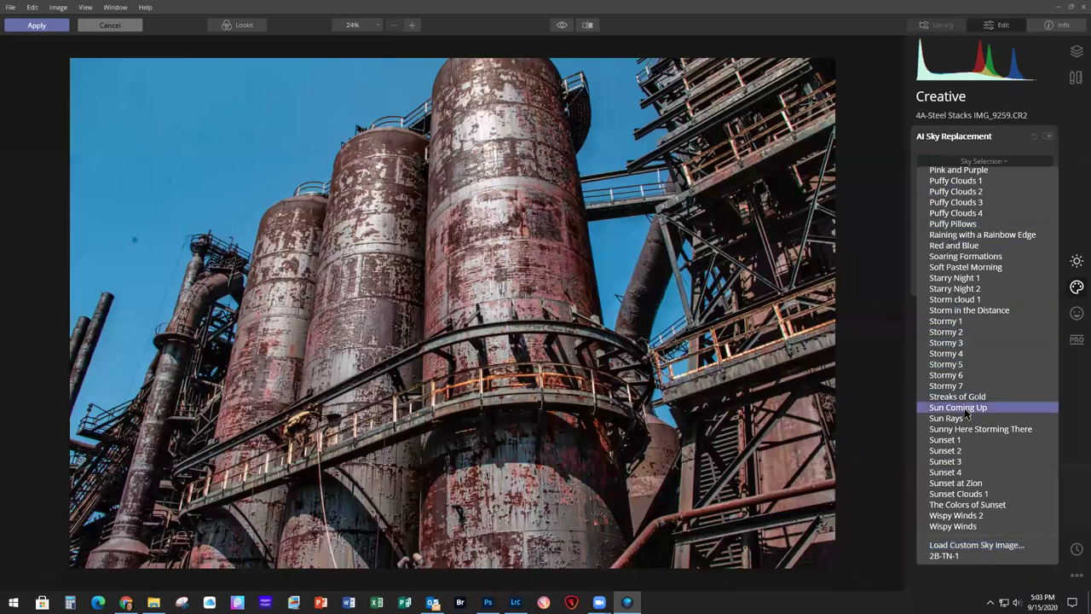
scroll(969, 418, "up", 10)
scroll(968, 420, "up", 2)
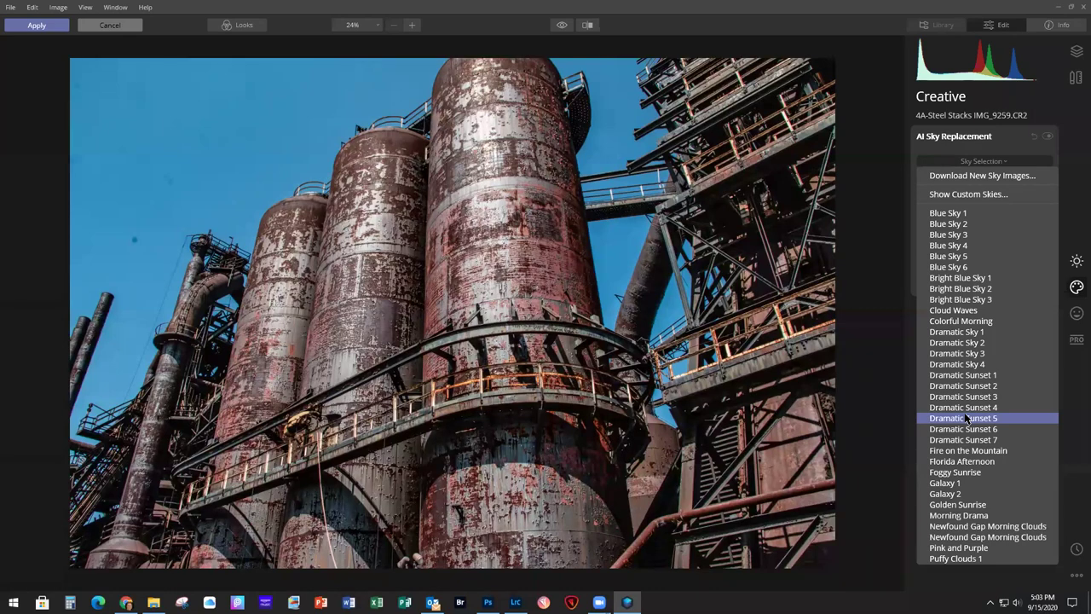
scroll(968, 418, "down", 1)
scroll(968, 417, "up", 1)
scroll(968, 418, "down", 5)
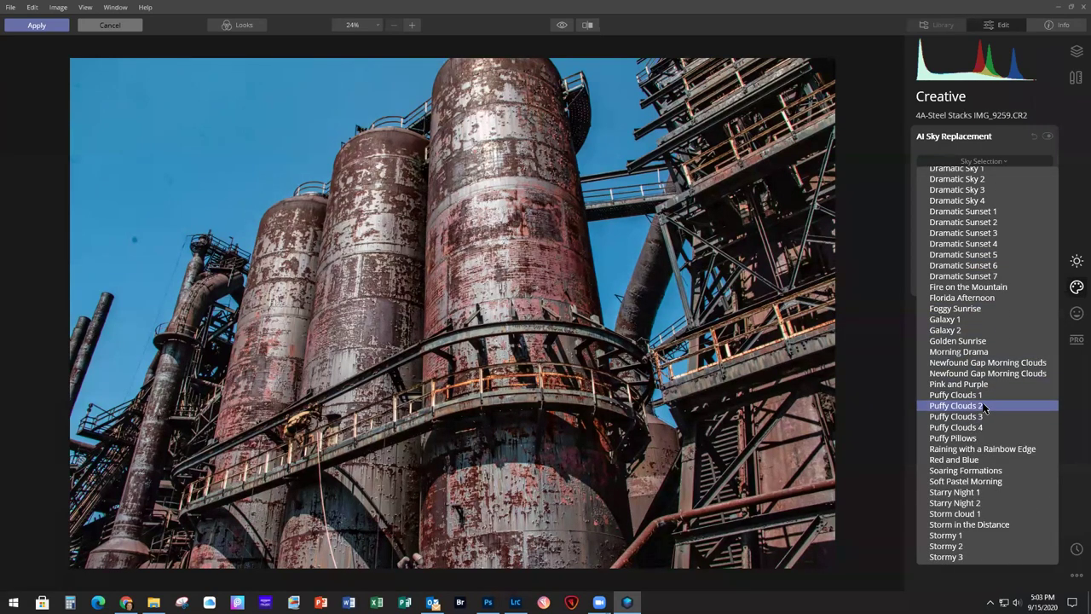
left_click(985, 407)
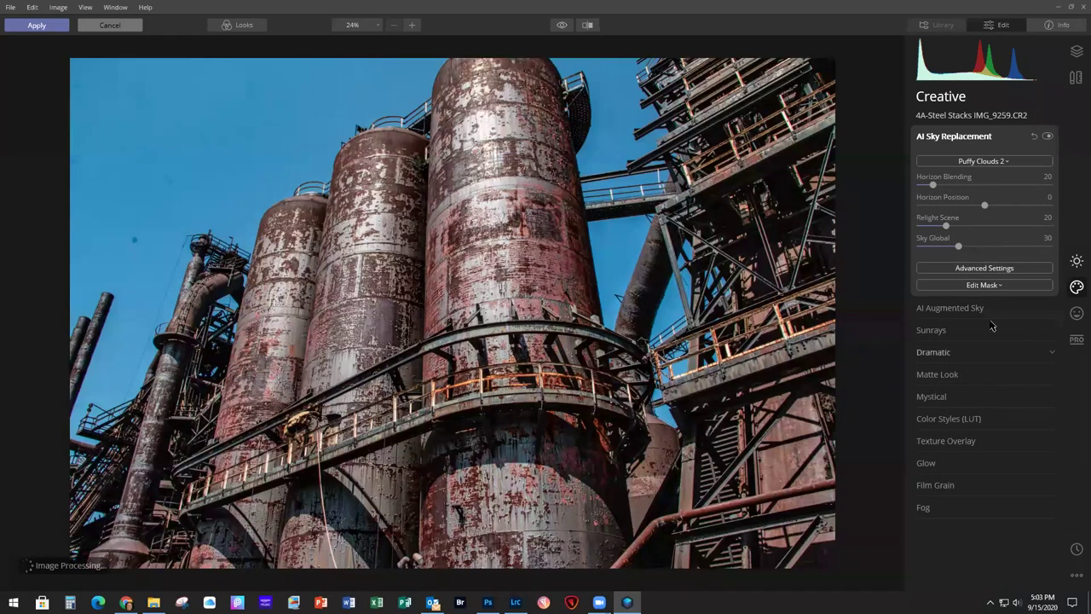
Set the replacement sky's Horizon Position to -48 and its Sky Exposure to 18
left_click(985, 269)
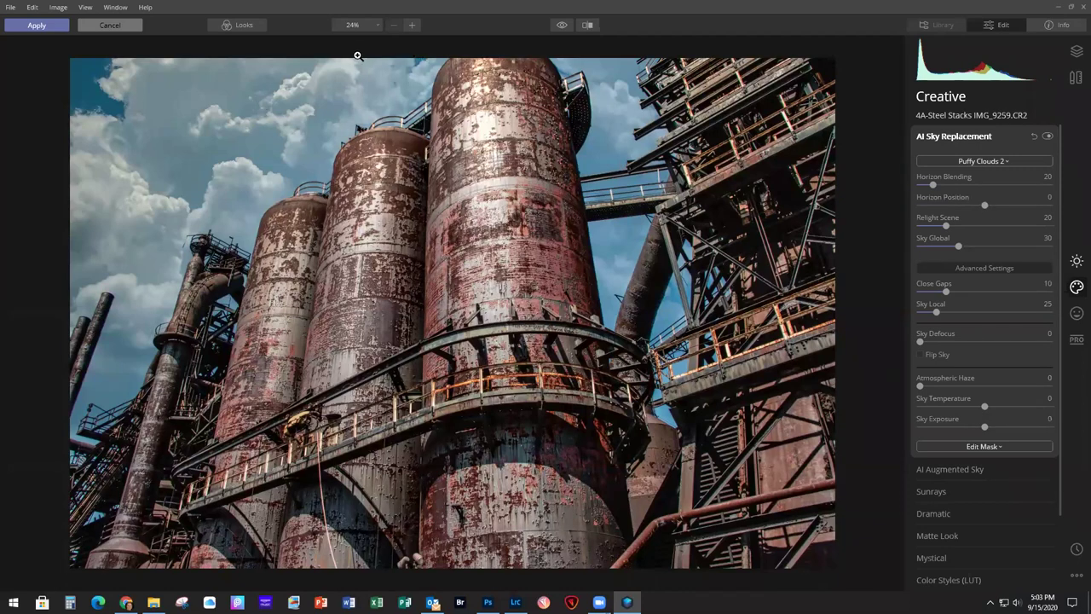
left_click_drag(984, 205, 954, 214)
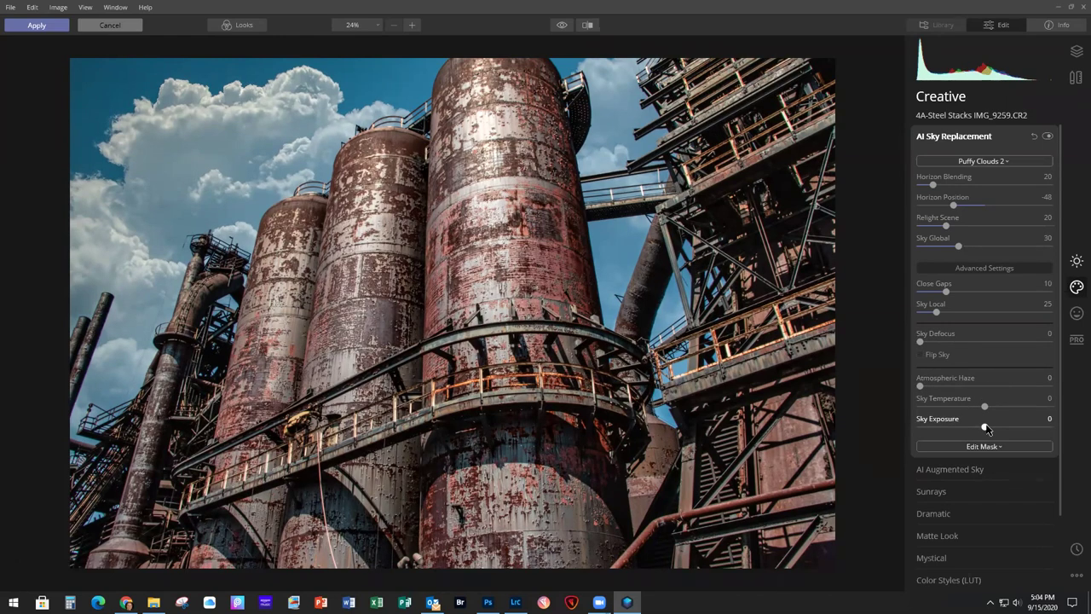
left_click_drag(987, 429, 999, 431)
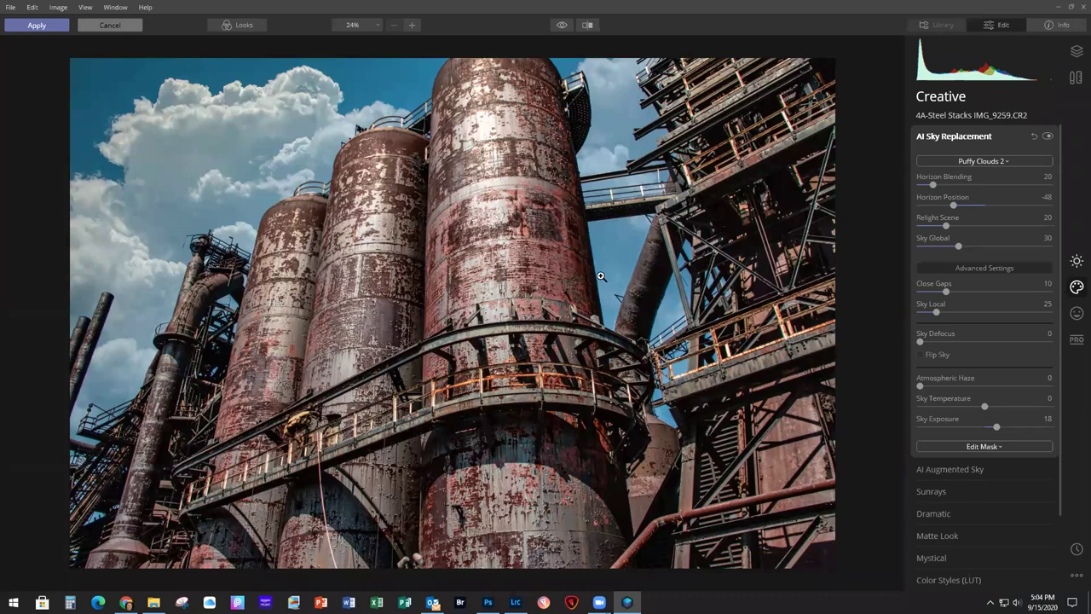
Add the Long Beach LUT color style and apply all Luminar 4 edits to the Photoshop layer
scroll(988, 477, "down", 1)
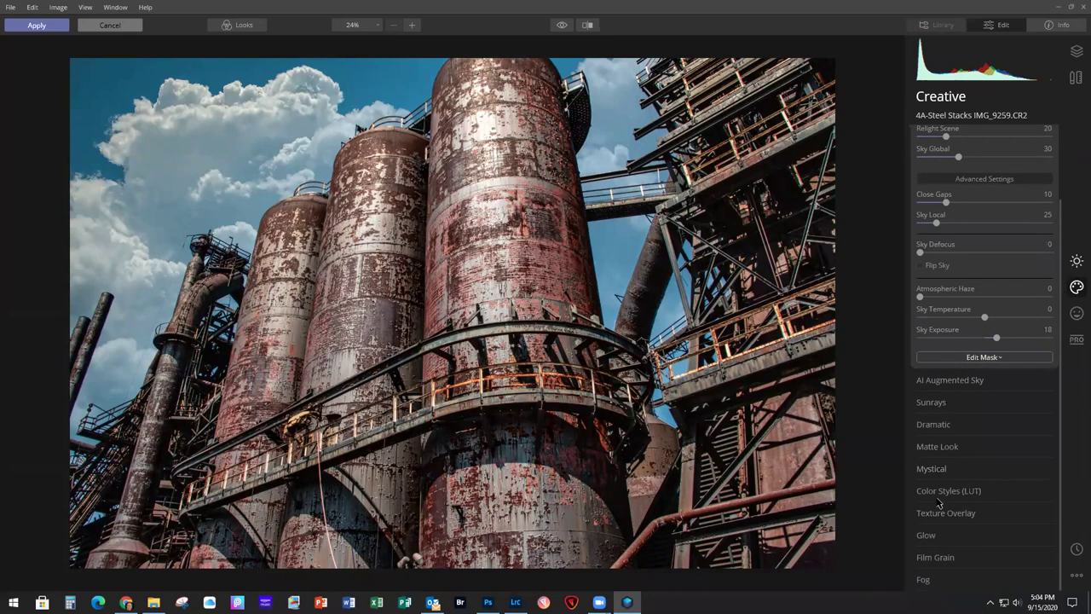
left_click(1009, 492)
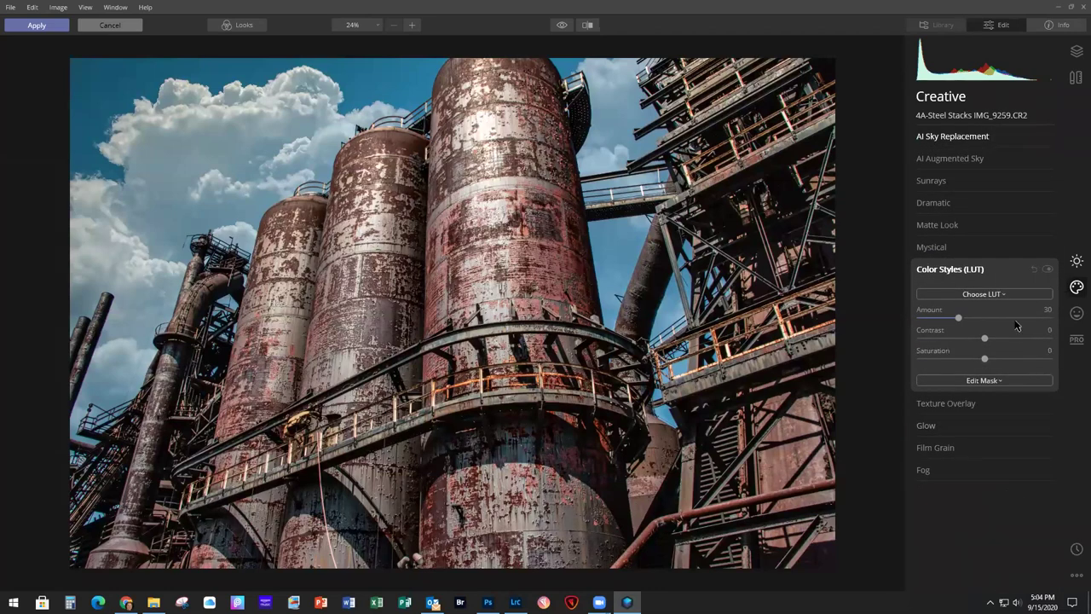
left_click(997, 295)
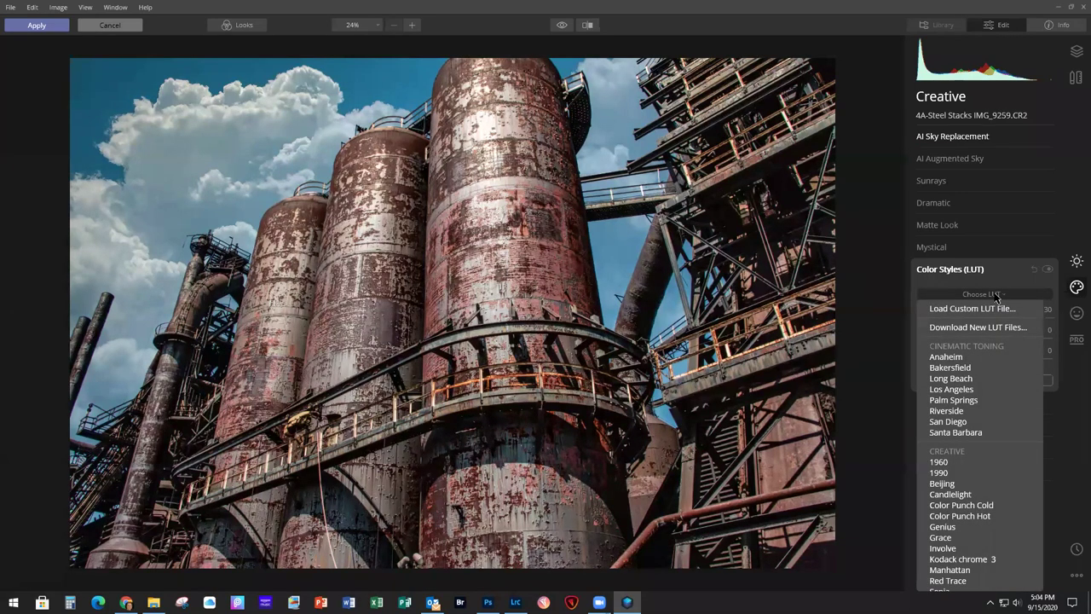
left_click(956, 380)
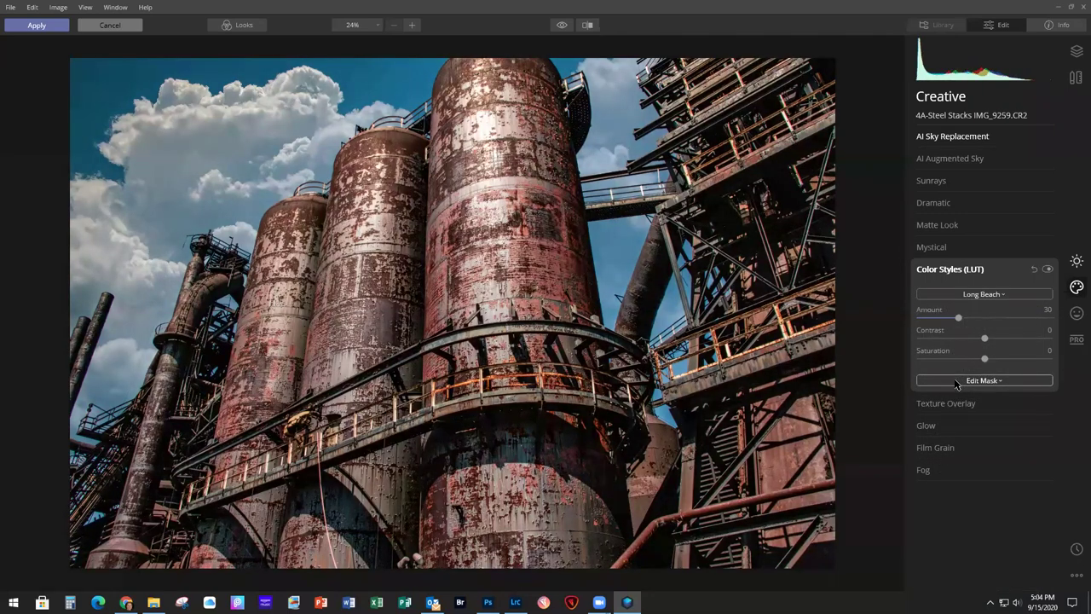
left_click(35, 25)
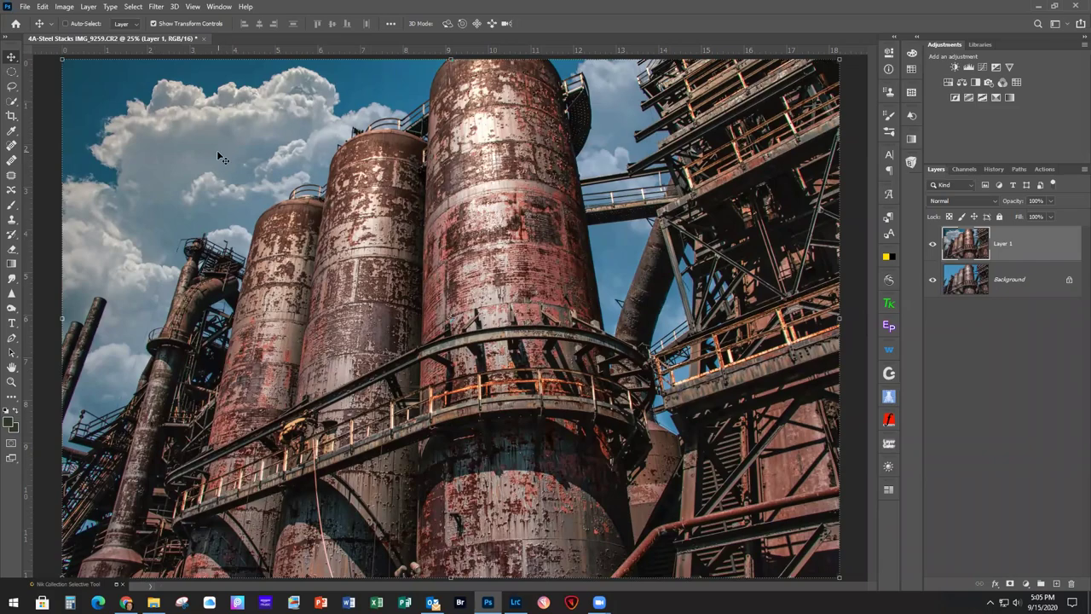
Duplicate the Luminar-edited Layer 1 and open the copy in the Topaz Studio 2 filter
scroll(216, 151, "up", 2)
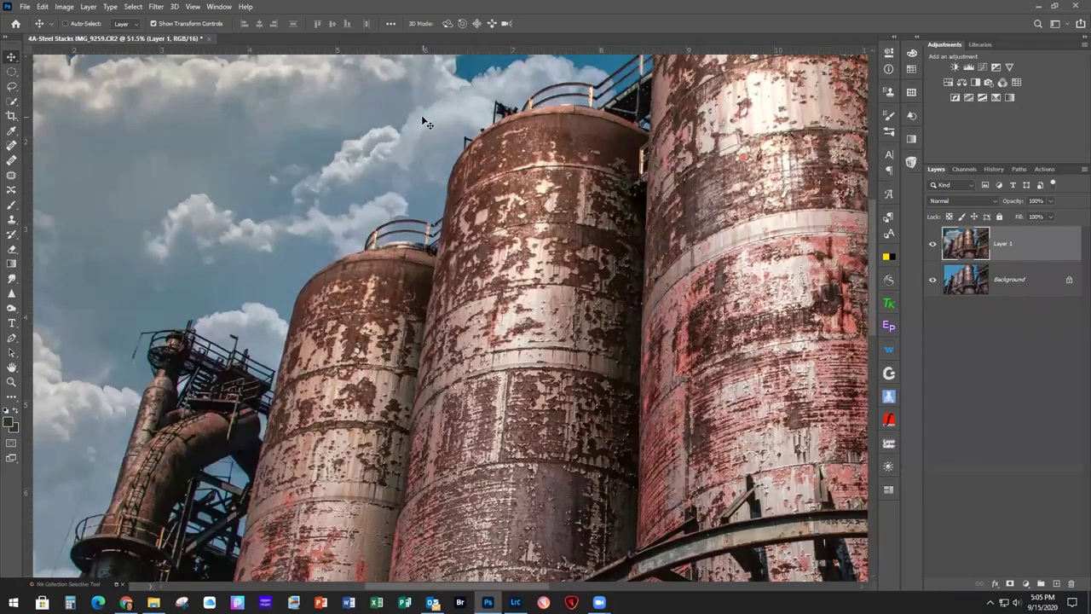
left_click_drag(536, 166, 465, 280)
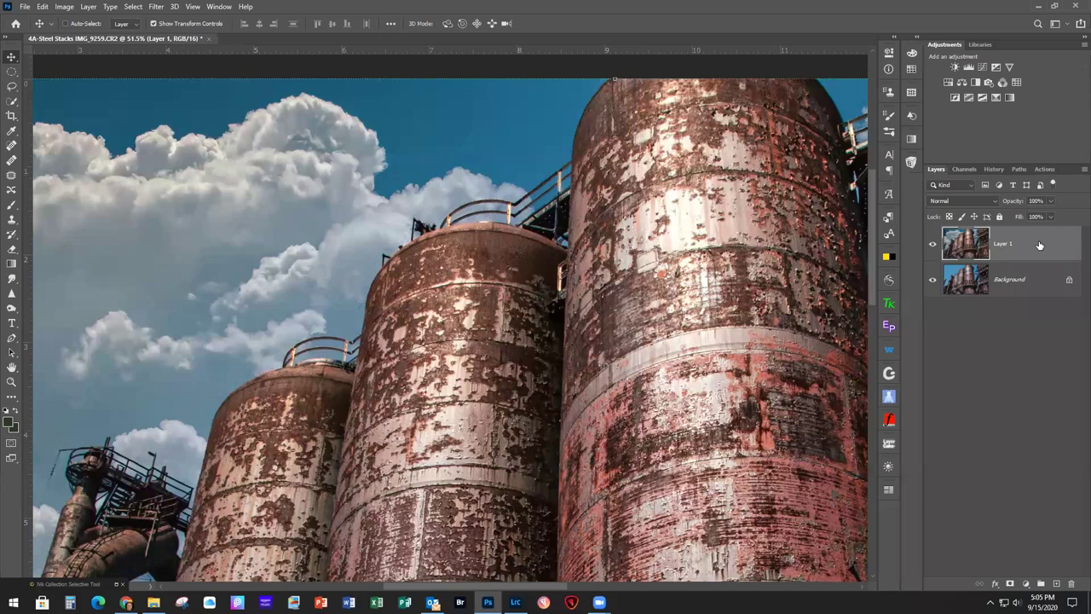
key("ctrl+j")
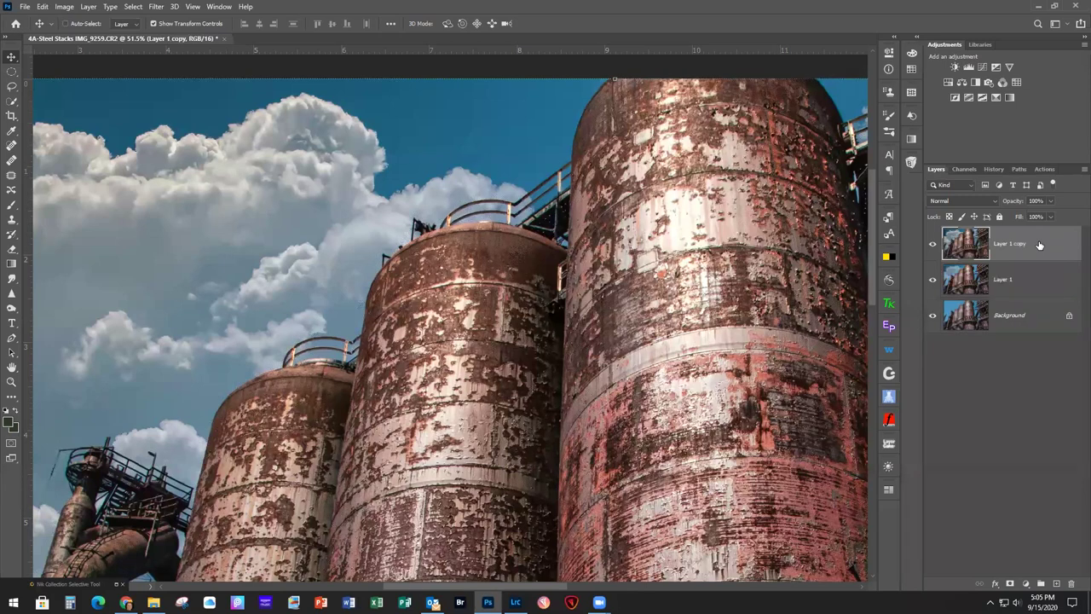
left_click(155, 7)
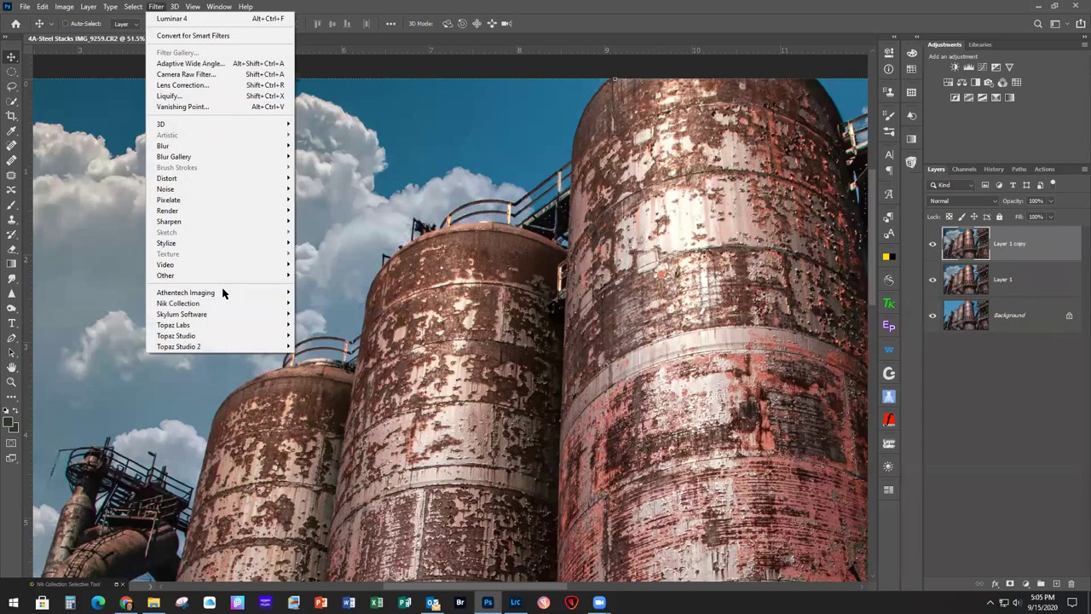
mouse_move(232, 349)
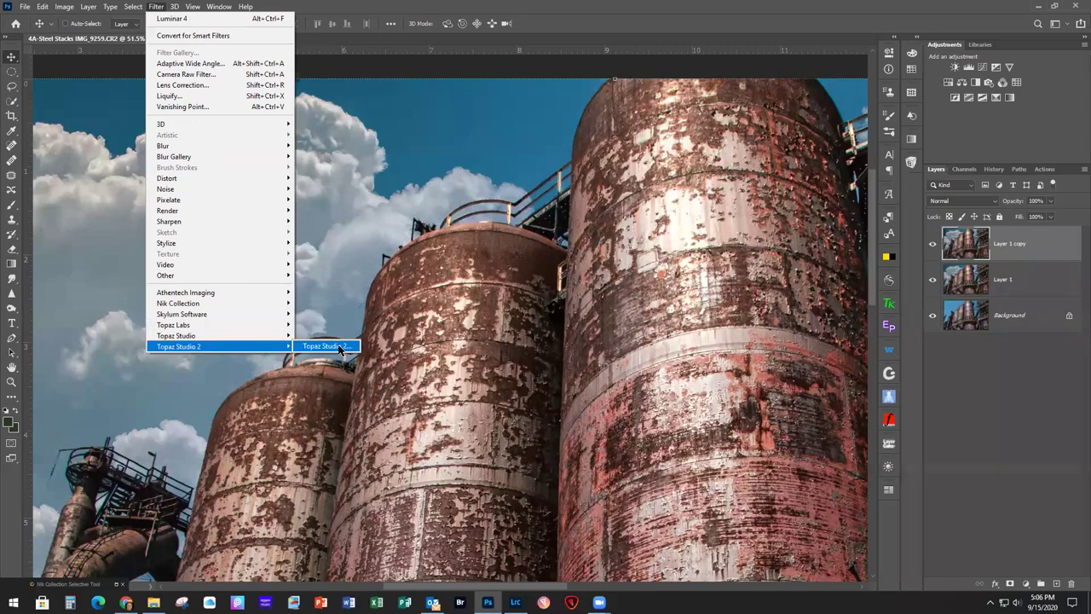
left_click(339, 347)
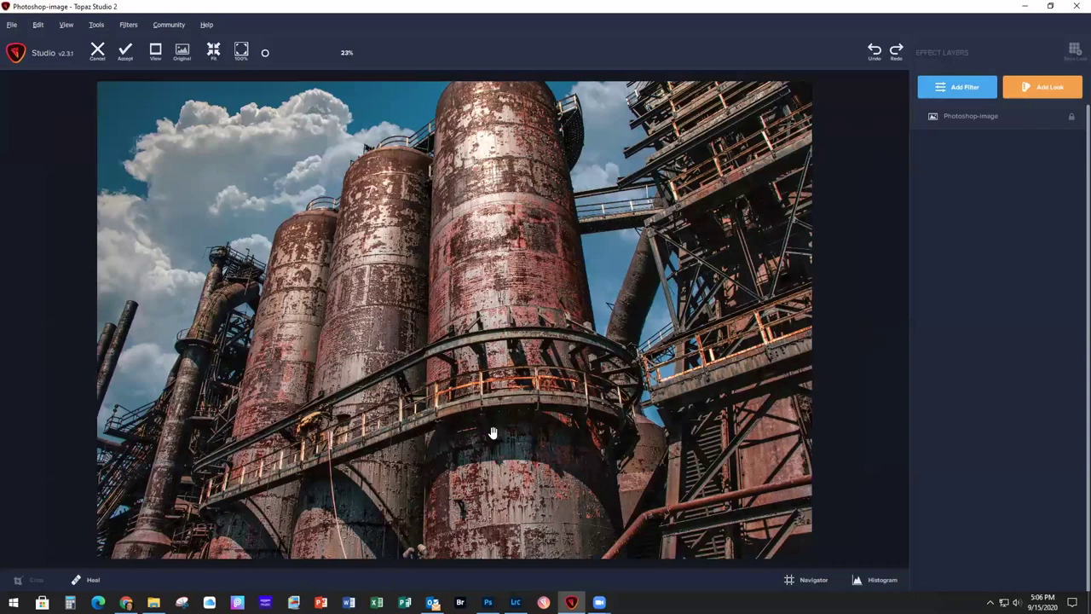
Add the AI Clear filter to the image and accept the result back into Photoshop
left_click(941, 94)
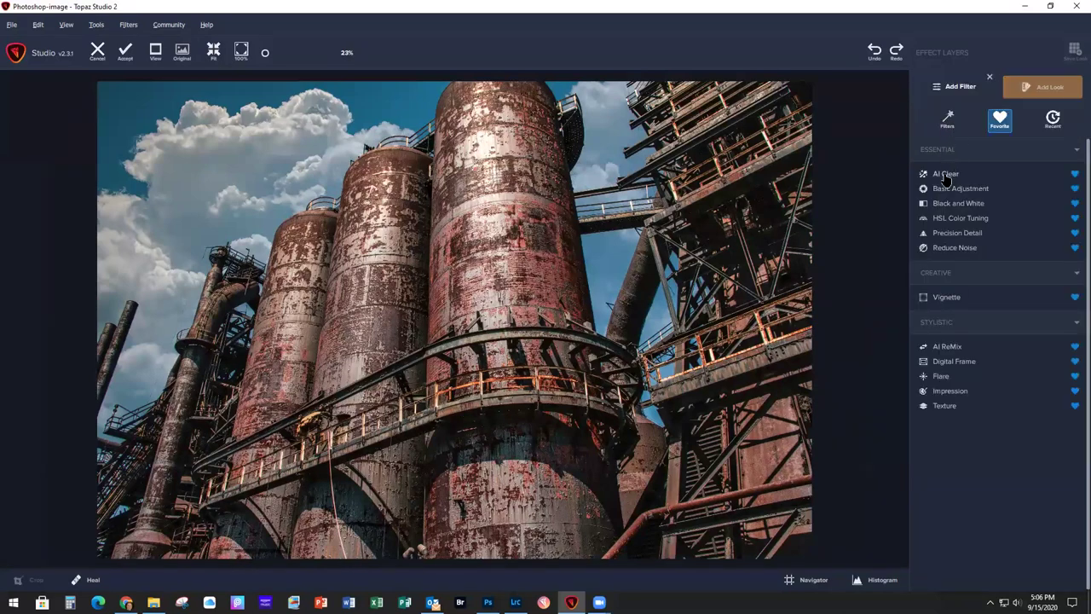
left_click(945, 175)
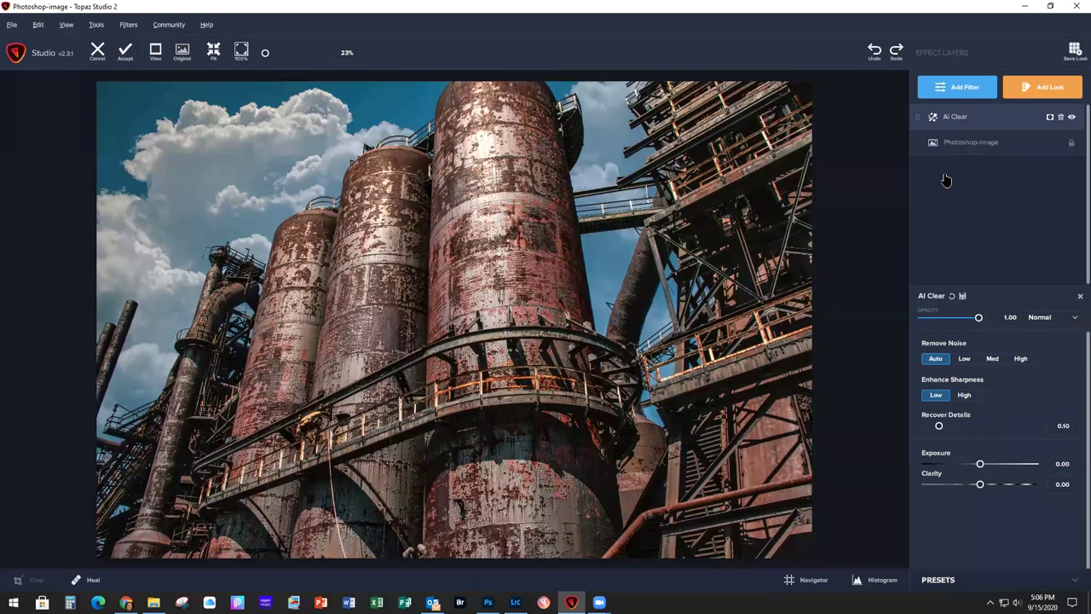
left_click(126, 52)
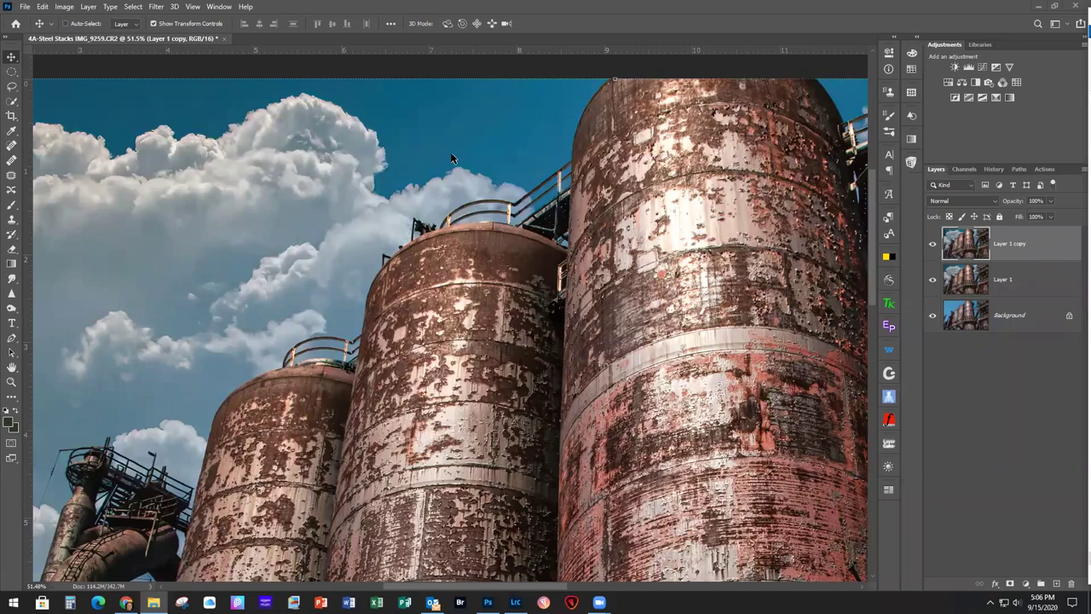
Place the 4B-Grunge 24 B&W Gradient texture stretched over the whole canvas and set its blend mode to Soft Light
key("ctrl+0")
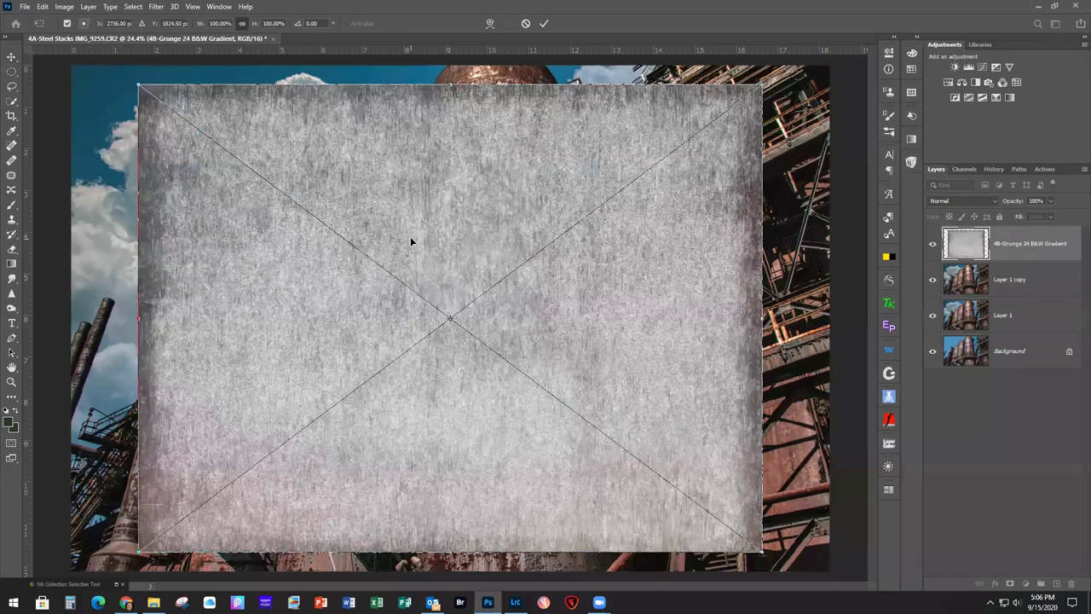
left_click_drag(469, 176, 439, 169)
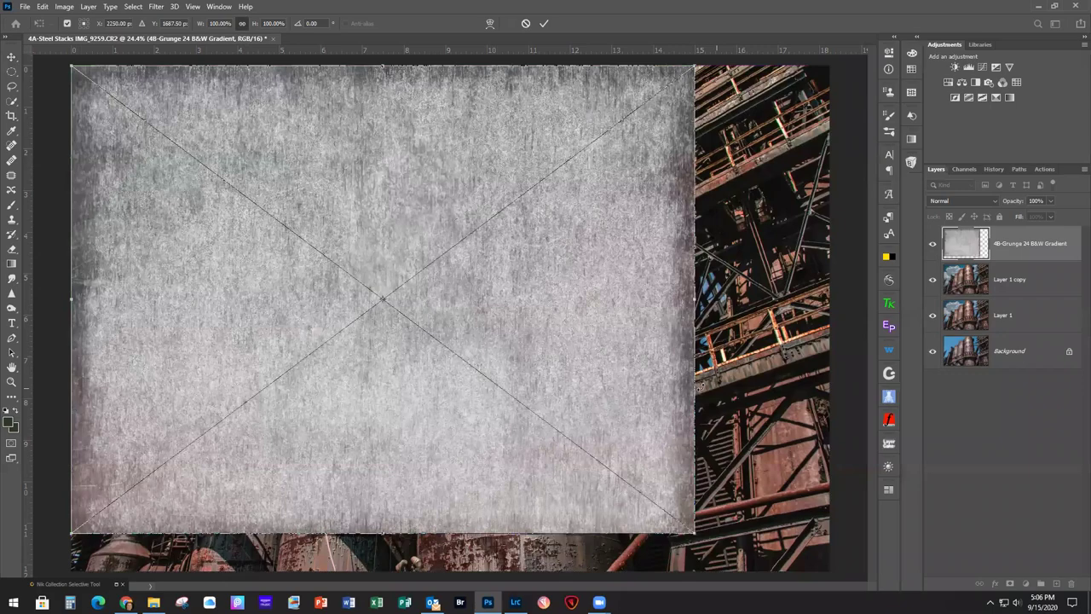
left_click_drag(694, 533, 825, 567)
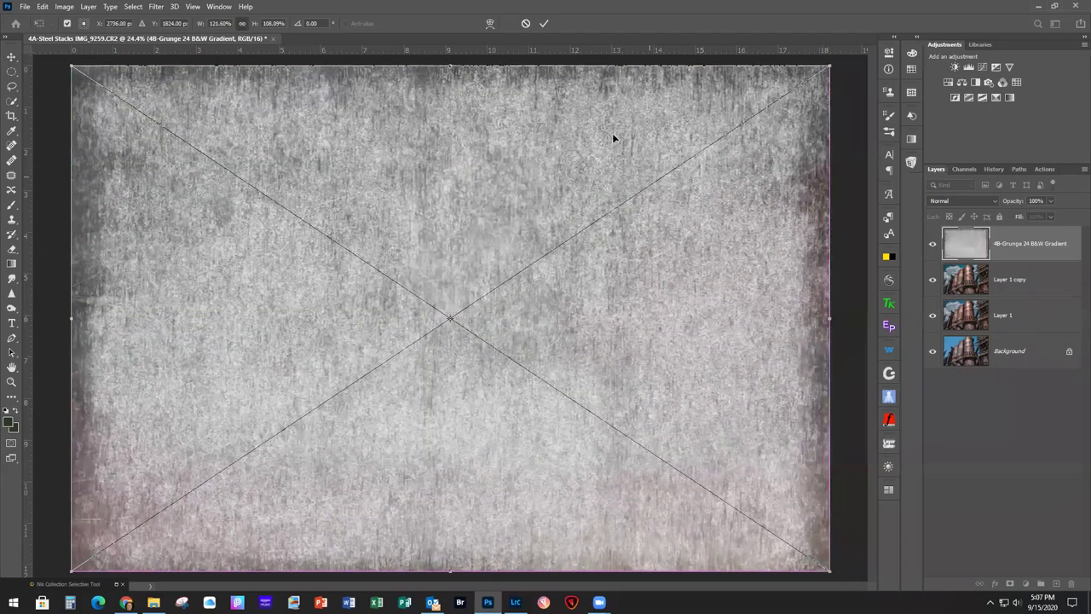
left_click(543, 22)
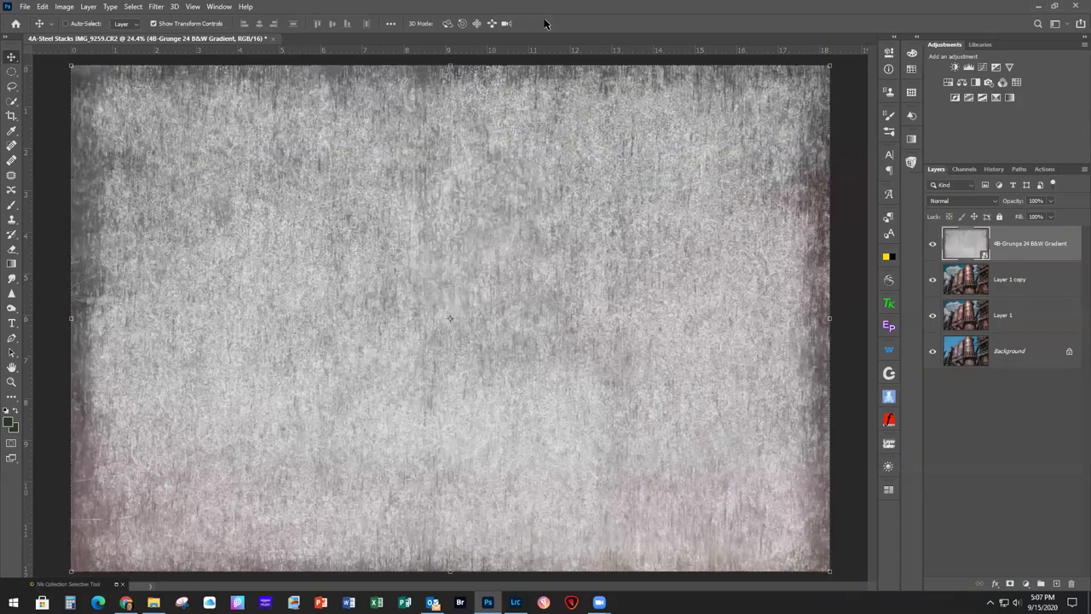
left_click(949, 201)
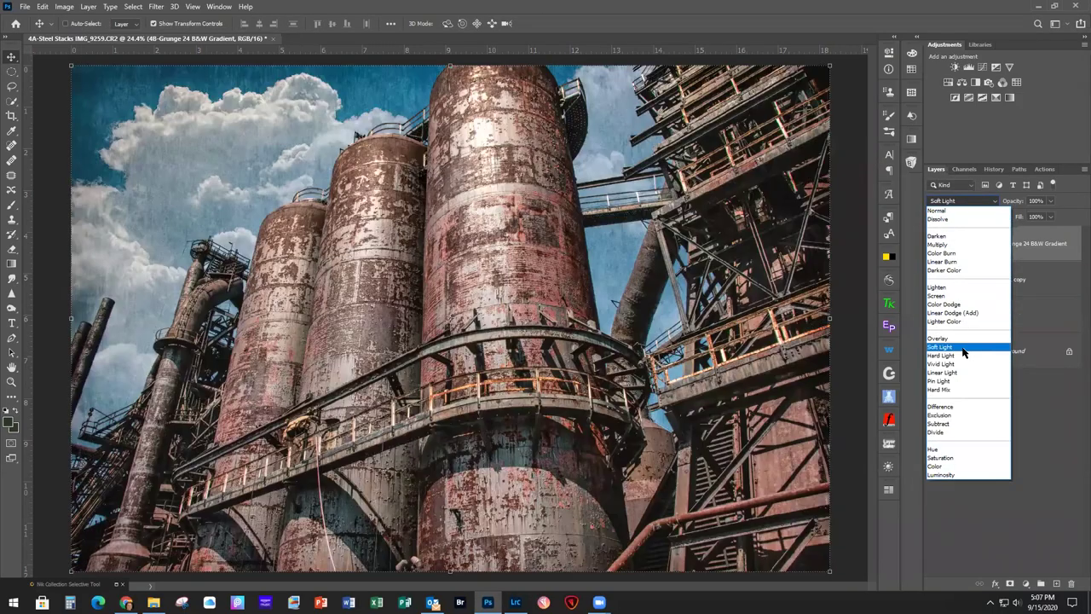
left_click(963, 351)
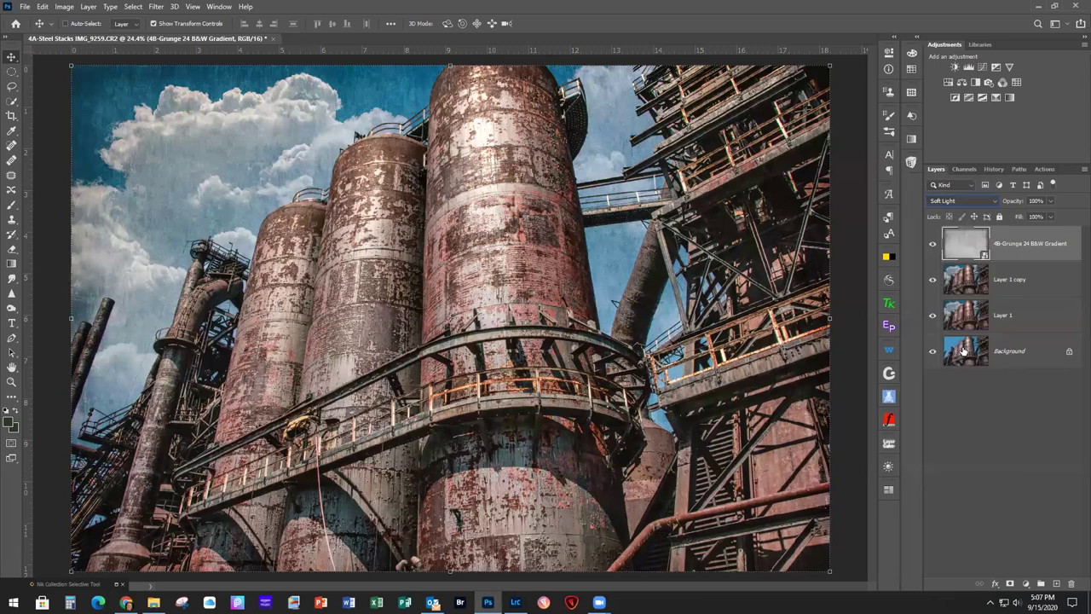
Lower the opacity of the 4B-Grunge 24 B&W Gradient layer to 84% and hide the layer
left_click(1051, 201)
left_click_drag(1052, 213, 1042, 218)
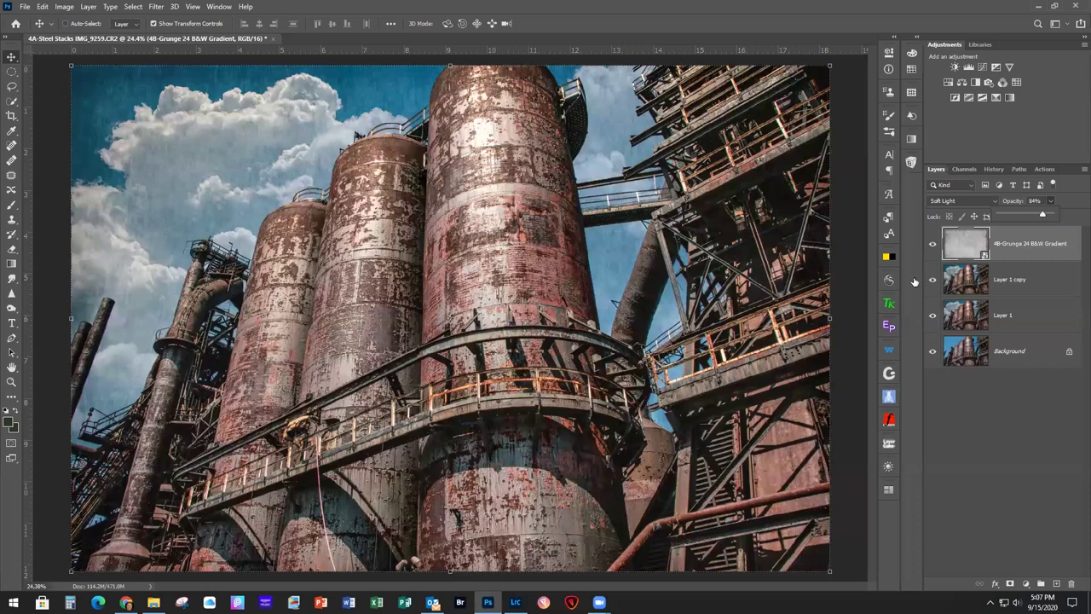
left_click(933, 245)
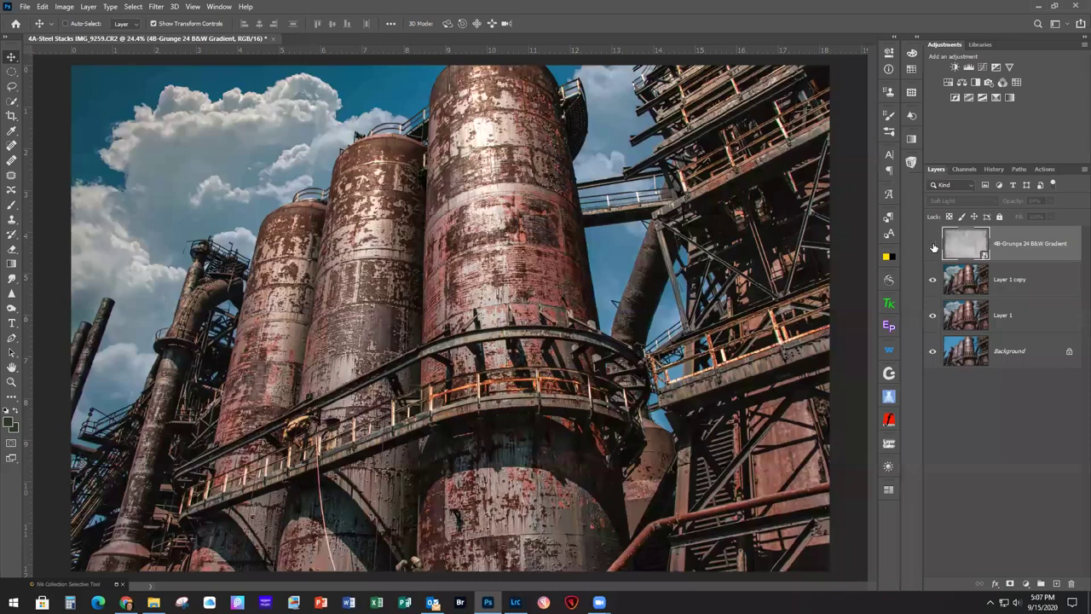
Place the 4C-Grunge 22 Brown Grunge Frame2 texture stretched over the whole canvas and blend it in Soft Light at 80% opacity
left_click_drag(815, 219, 419, 201)
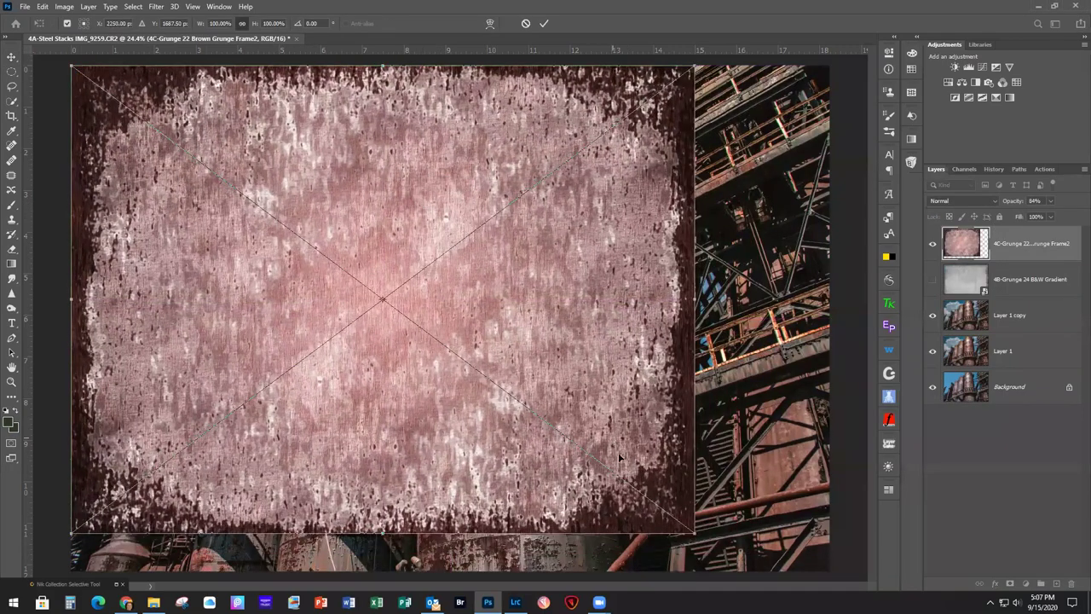
left_click_drag(695, 533, 829, 567)
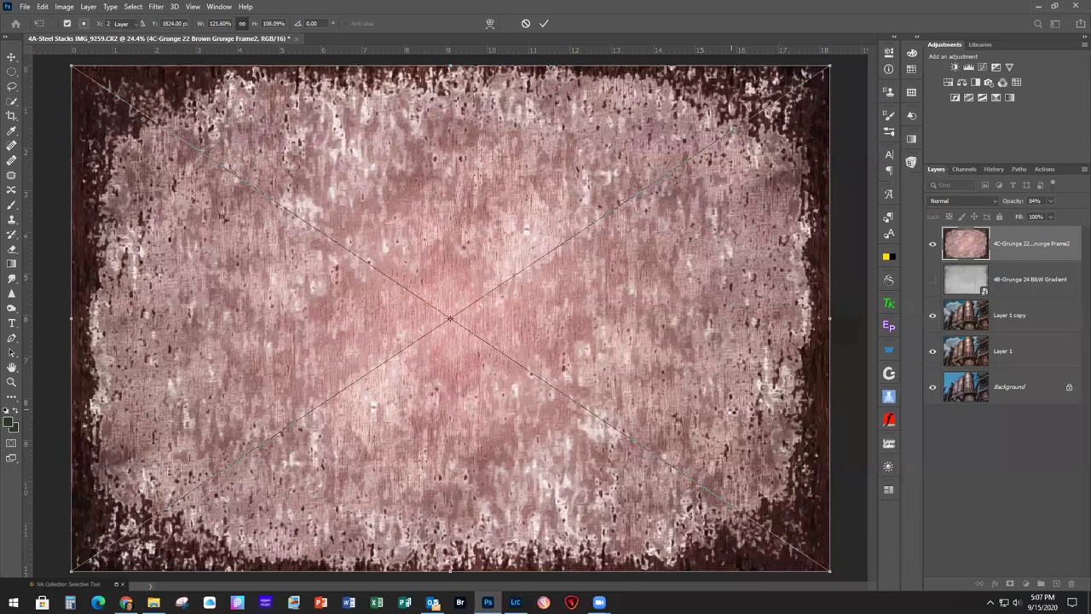
left_click(544, 23)
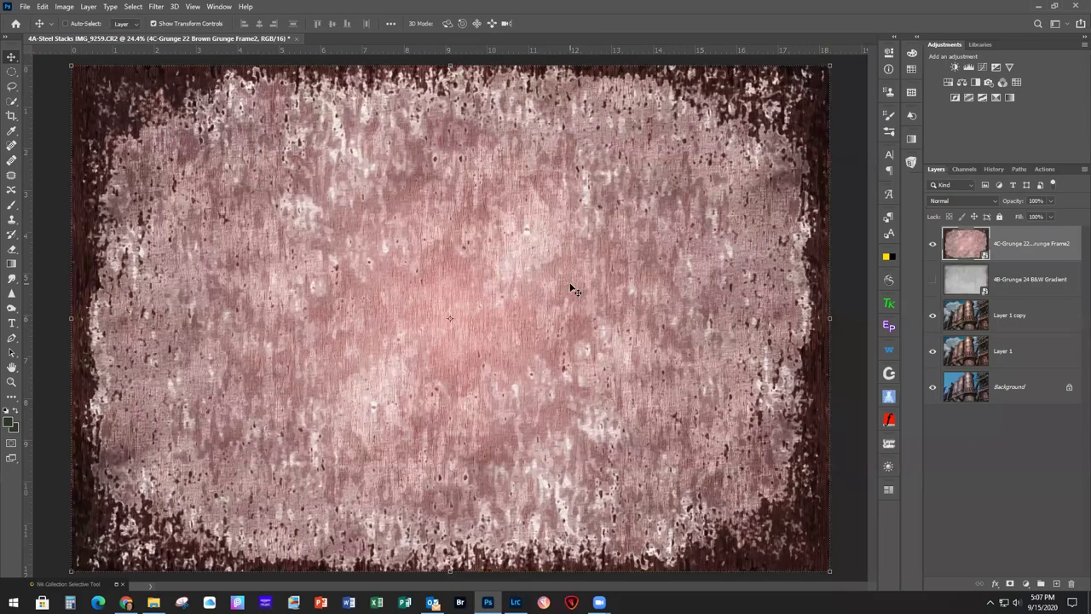
left_click(962, 201)
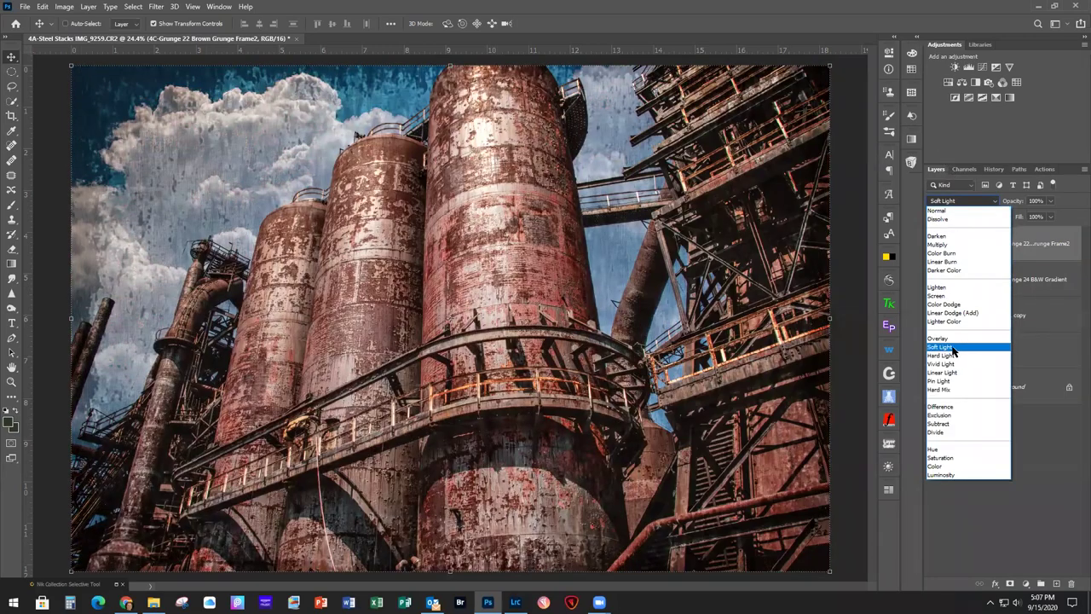
left_click(955, 348)
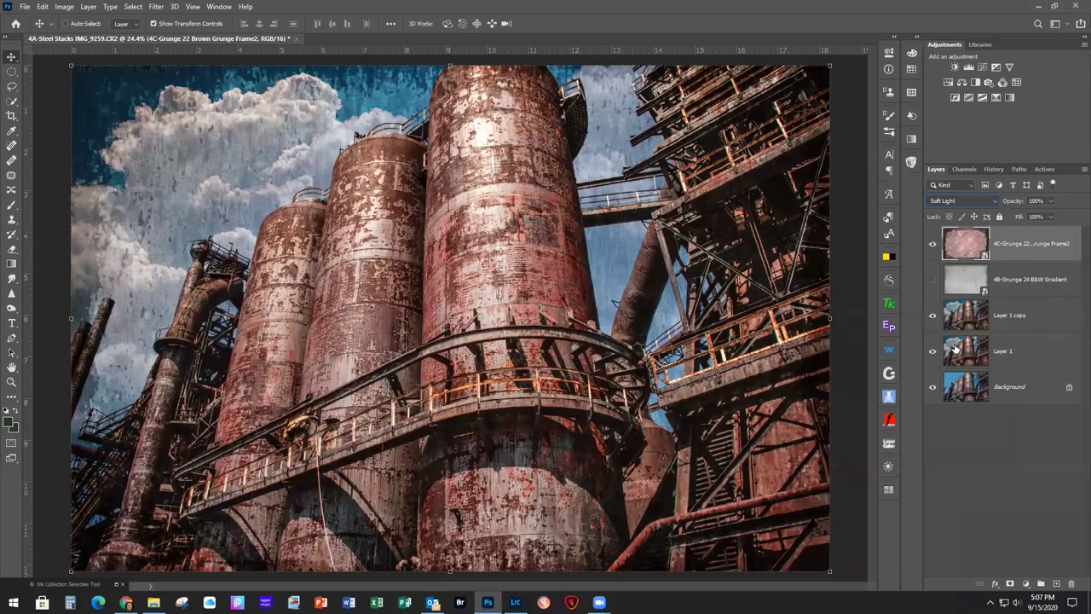
mouse_move(1053, 202)
left_mouse_down()
mouse_move(1055, 219)
mouse_move(1041, 220)
left_mouse_up()
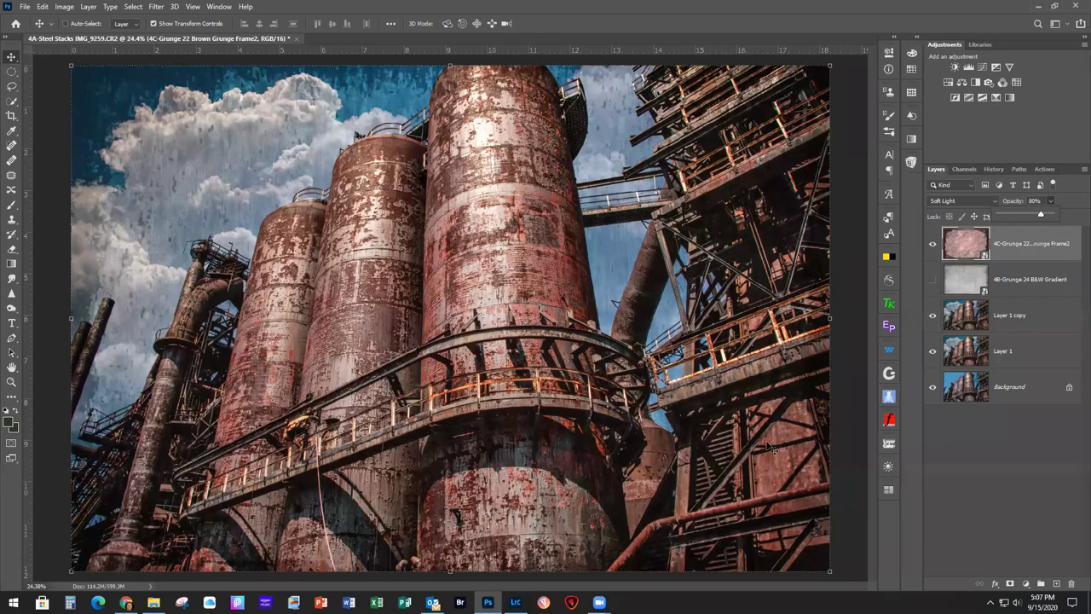
Compare the photo with and without the 4C brown grunge frame and the 4B gradient texture, leaving only the 4C texture showing
left_click(932, 244)
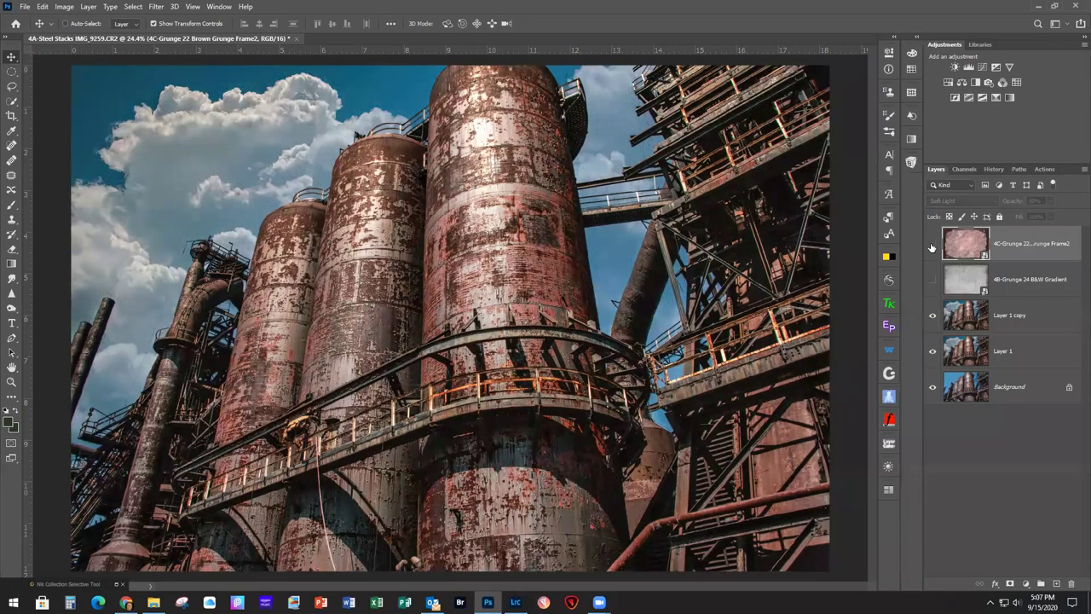
left_click(932, 245)
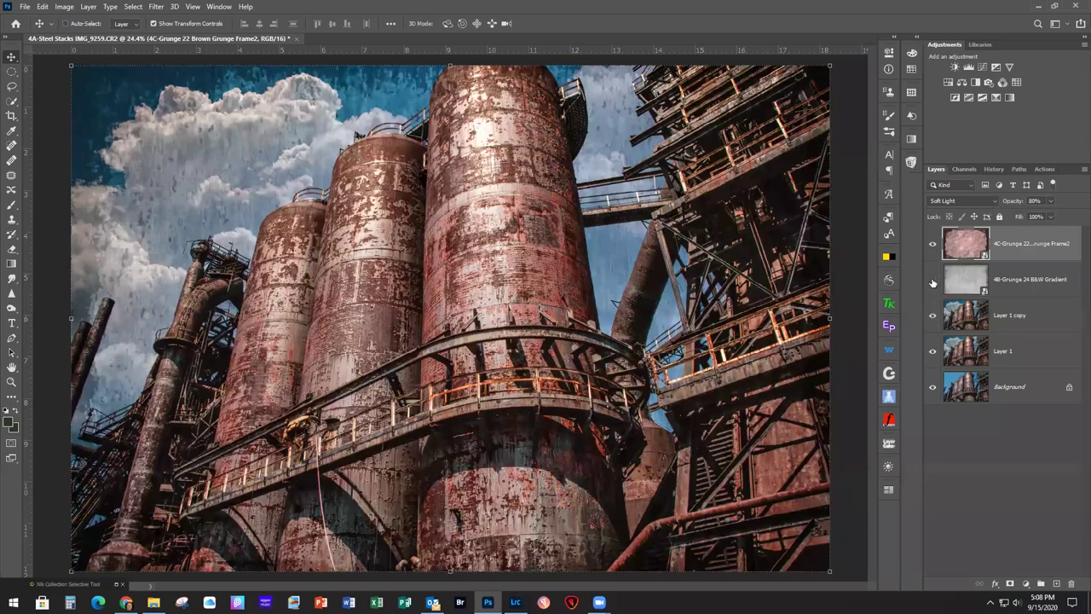
left_click(933, 280)
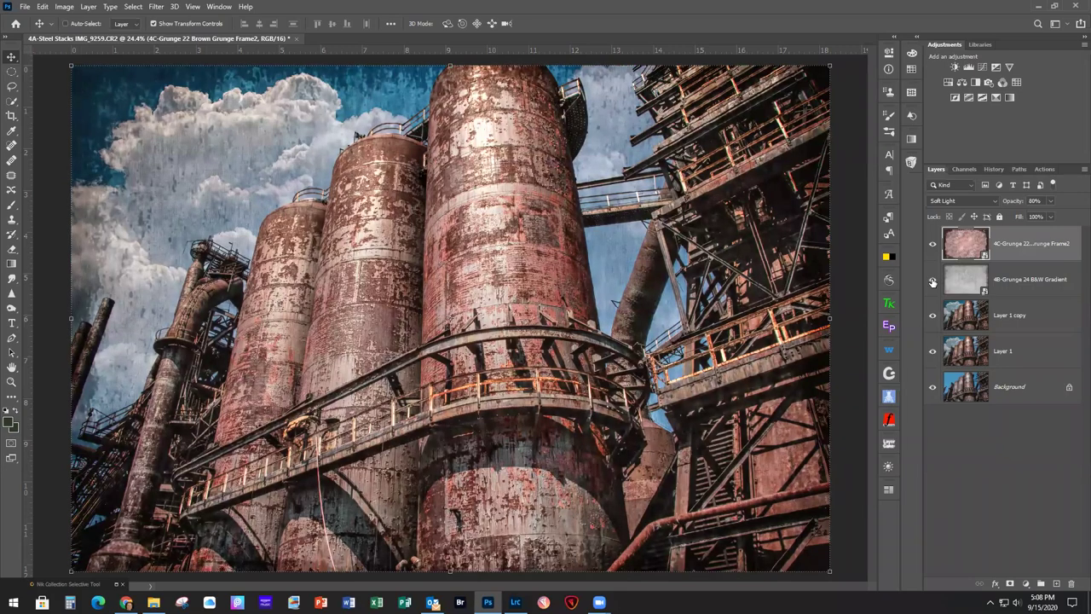
left_click(933, 281)
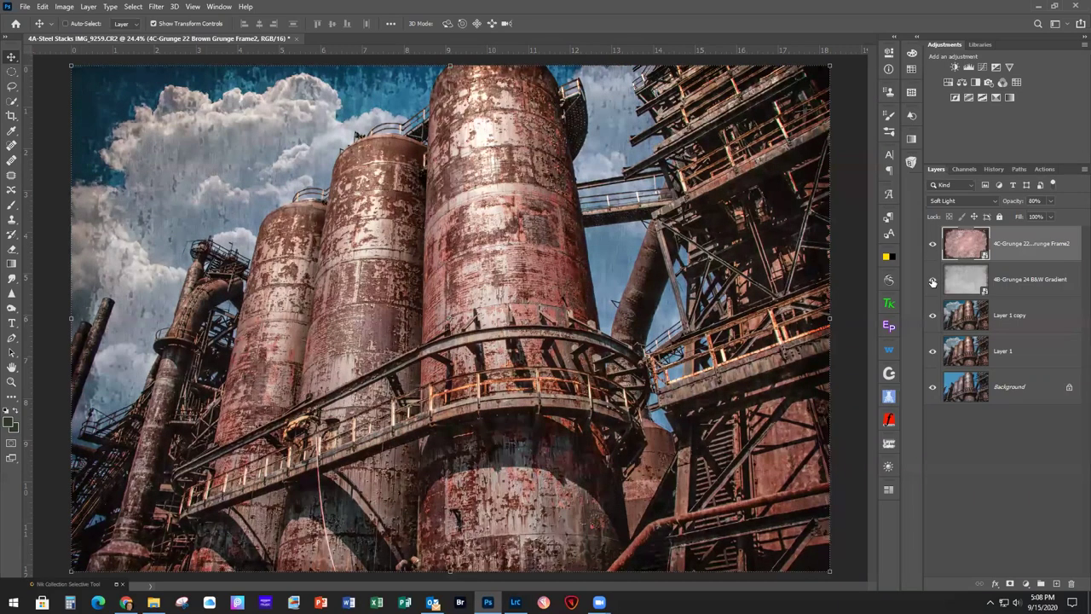
left_click(933, 281)
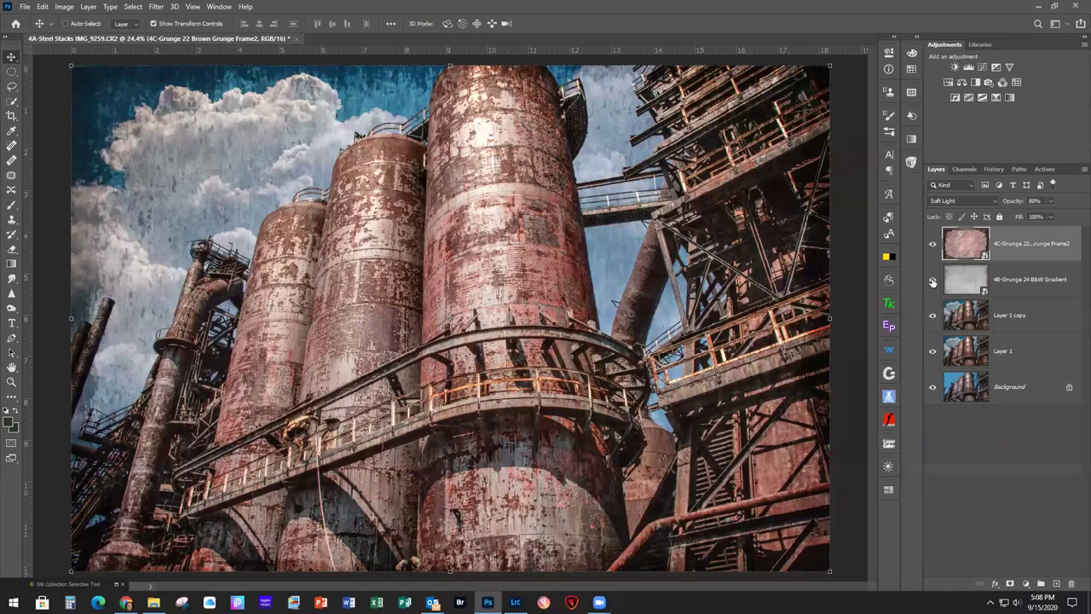
left_click(933, 281)
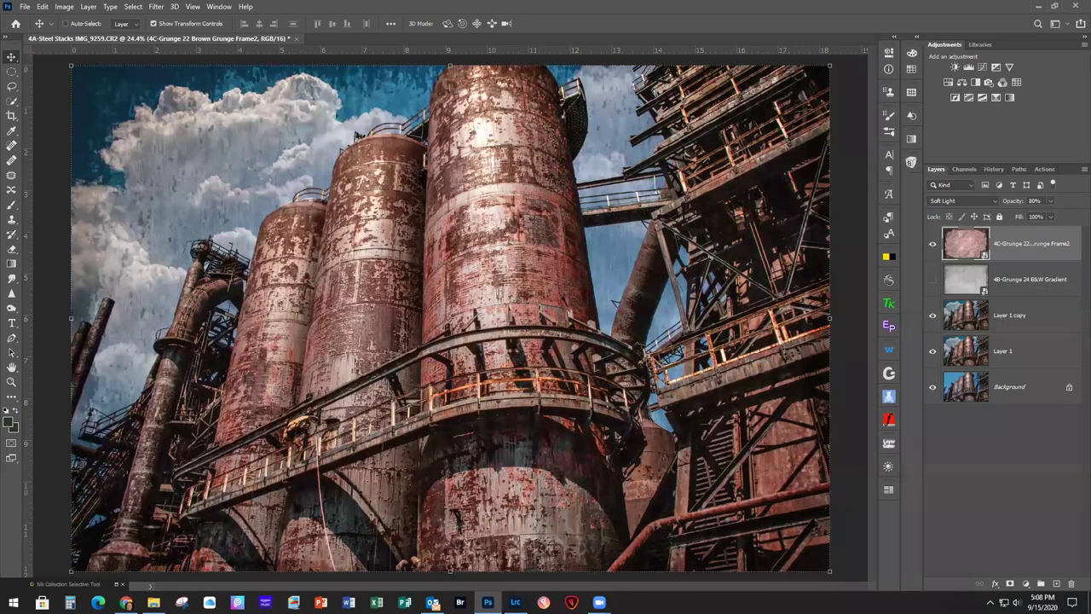
Hide the 4C texture and place 4D-Grunge 13 Faded Border stretched over the whole canvas in Soft Light at 71% opacity
left_click(933, 243)
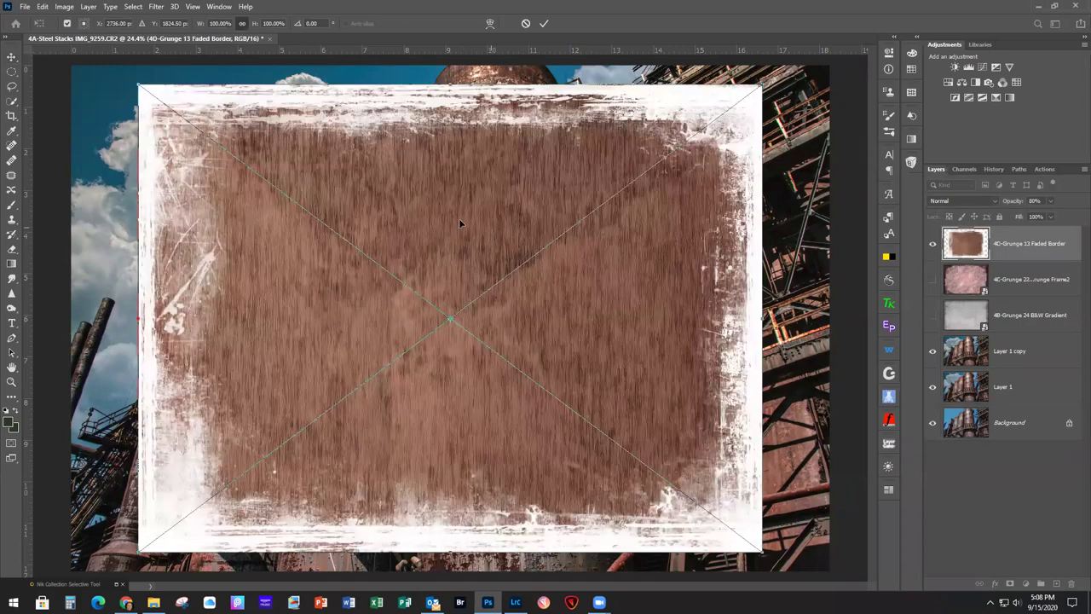
left_click_drag(459, 223, 392, 204)
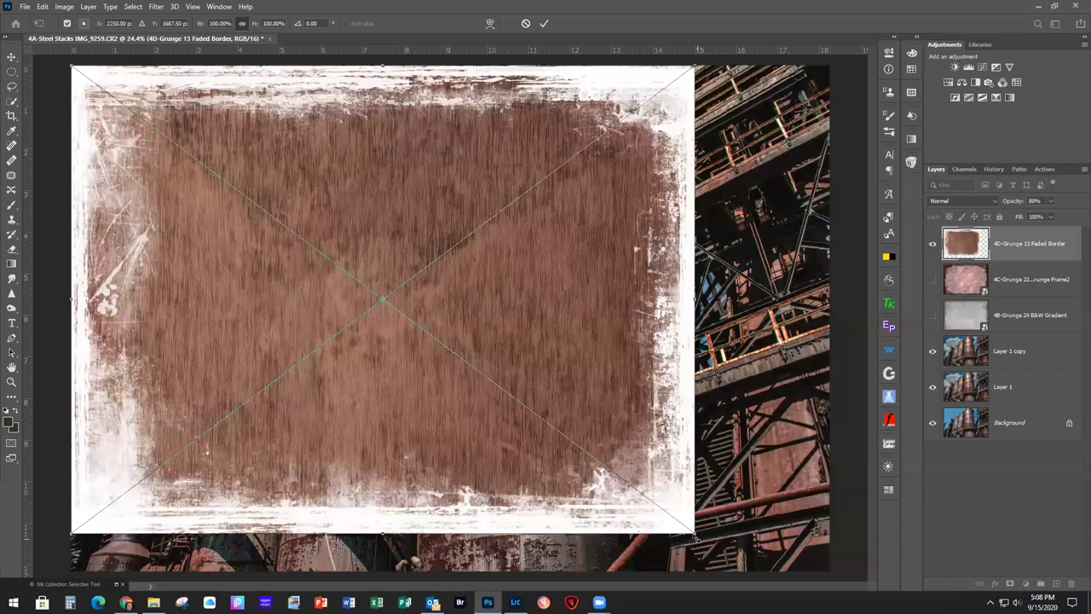
left_click_drag(696, 537, 827, 573)
key("Return")
left_click(976, 205)
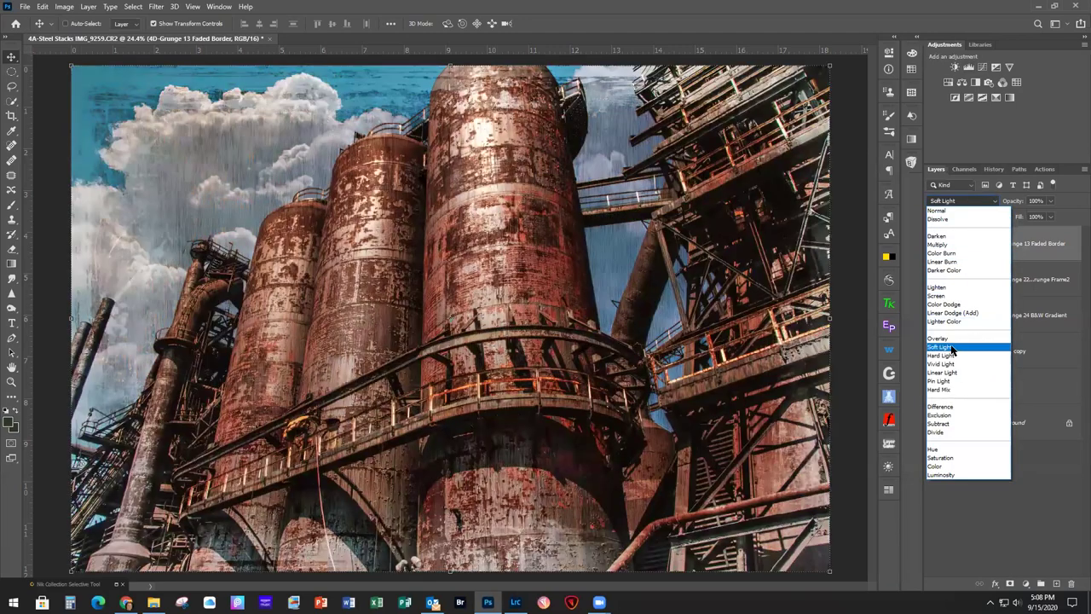
left_click(942, 347)
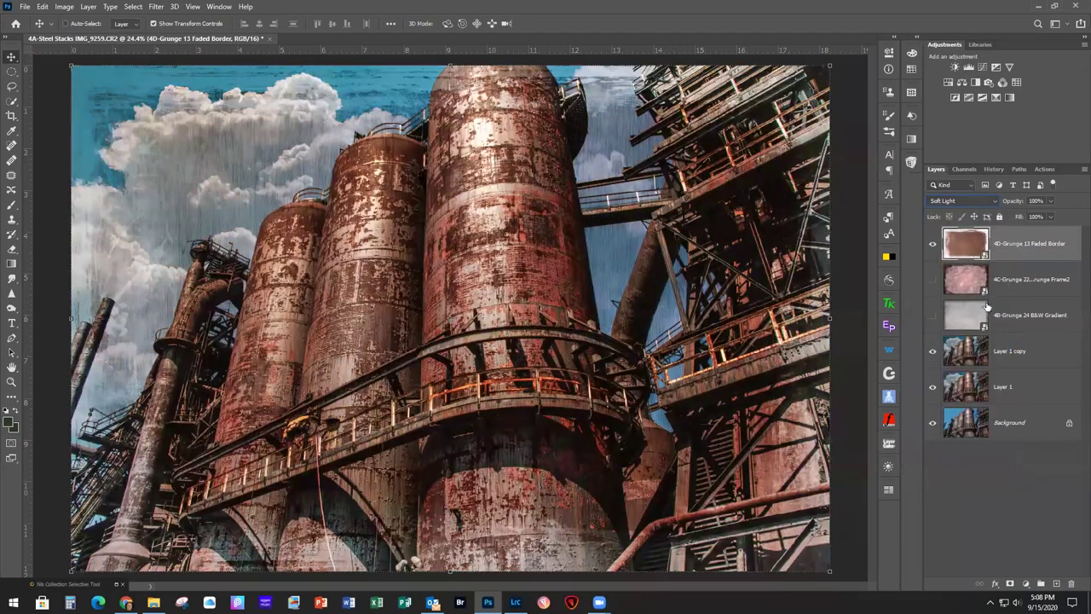
left_click(1050, 201)
left_click_drag(1054, 213, 1036, 217)
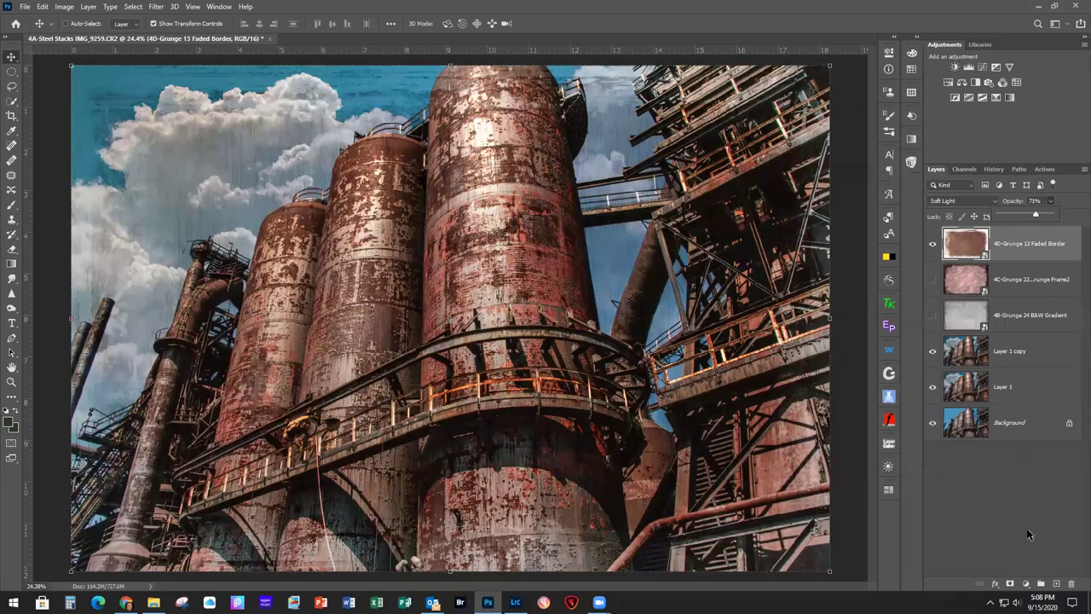
Show the 4C brown grunge frame layer again and delete the 4D-Grunge 13 Faded Border layer
left_click(932, 281)
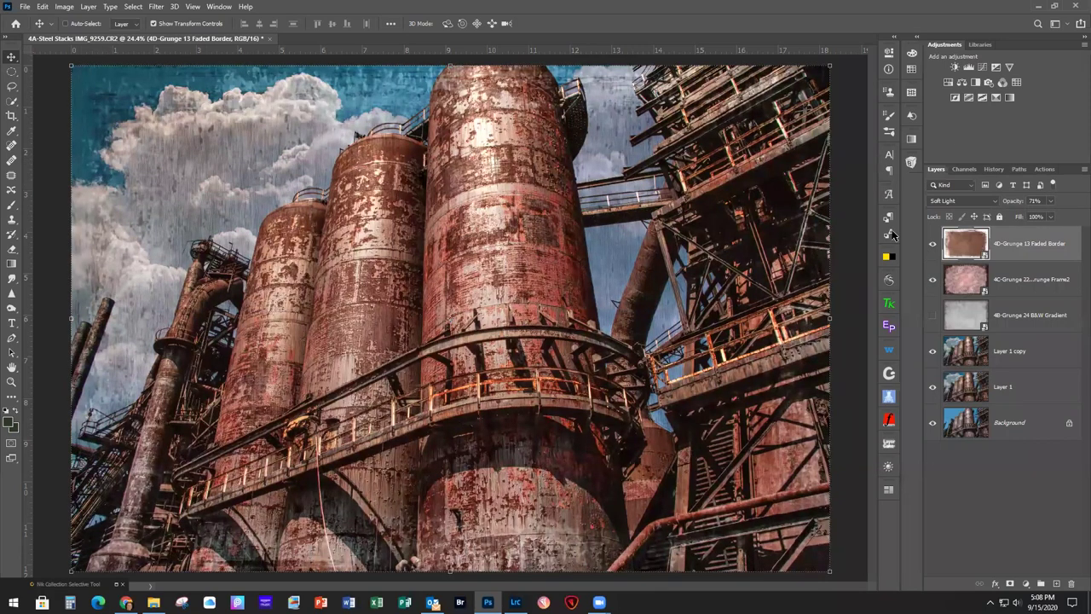
left_click_drag(1071, 241, 1072, 586)
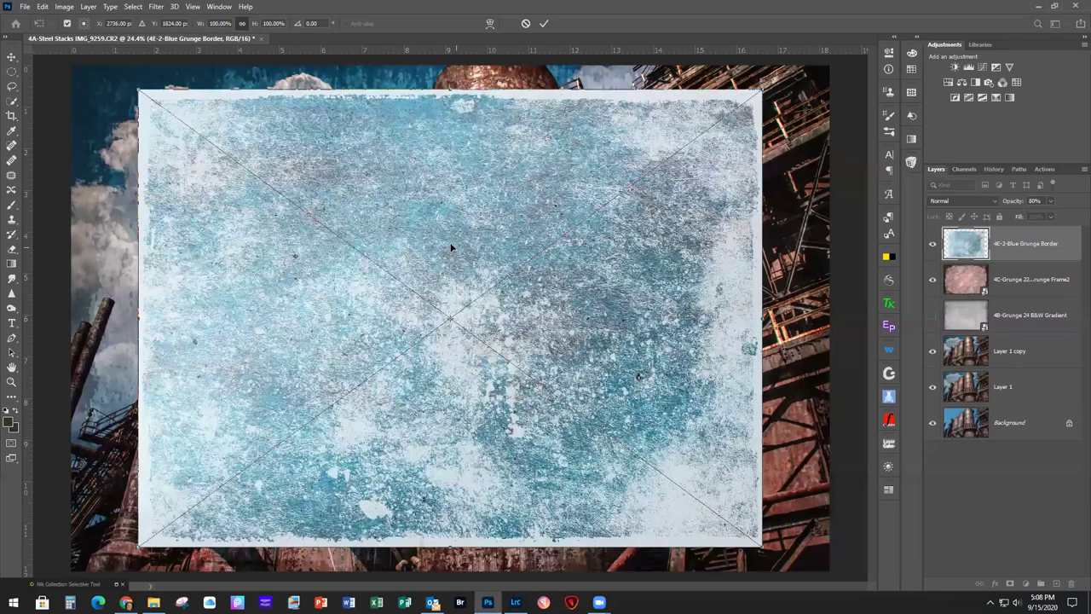
Place the 4E-2-Blue Grunge Border texture stretched over the whole canvas and blend it in Soft Light at 71% opacity
left_click_drag(451, 244, 387, 219)
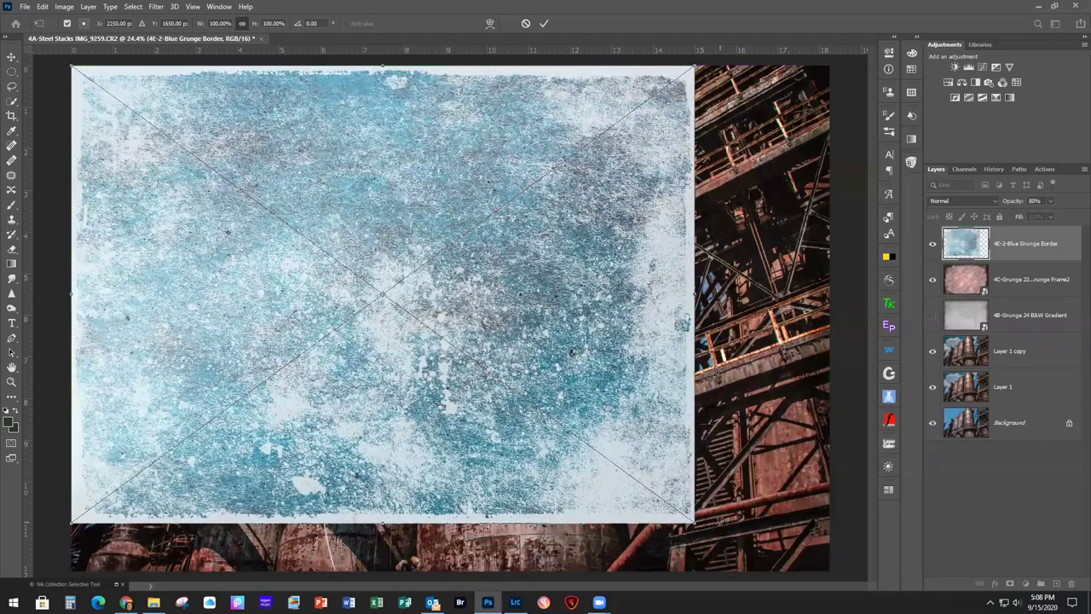
left_click_drag(692, 522, 829, 570)
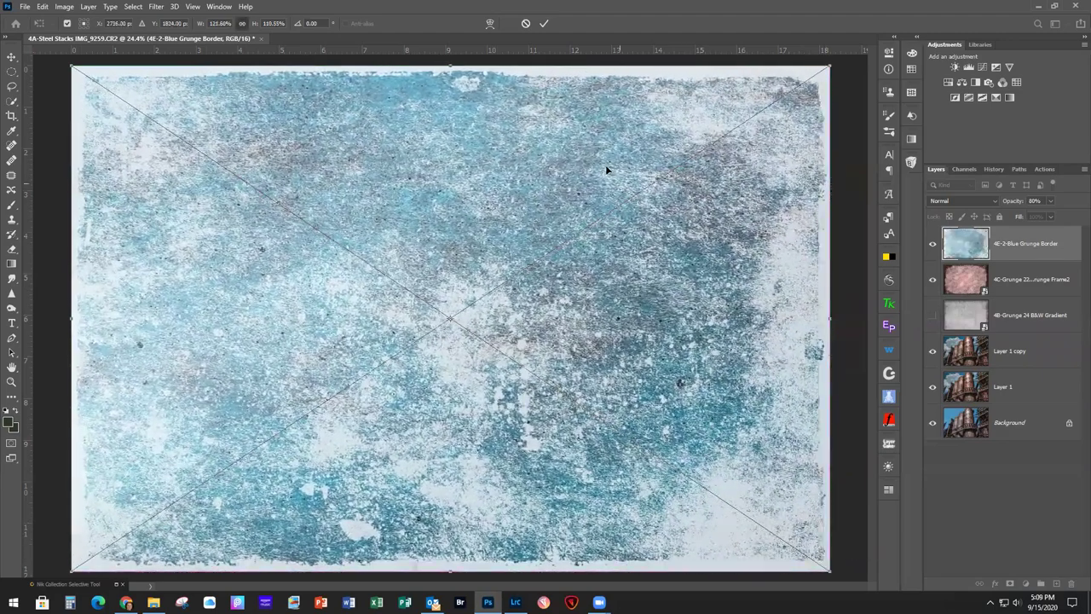
left_click(545, 23)
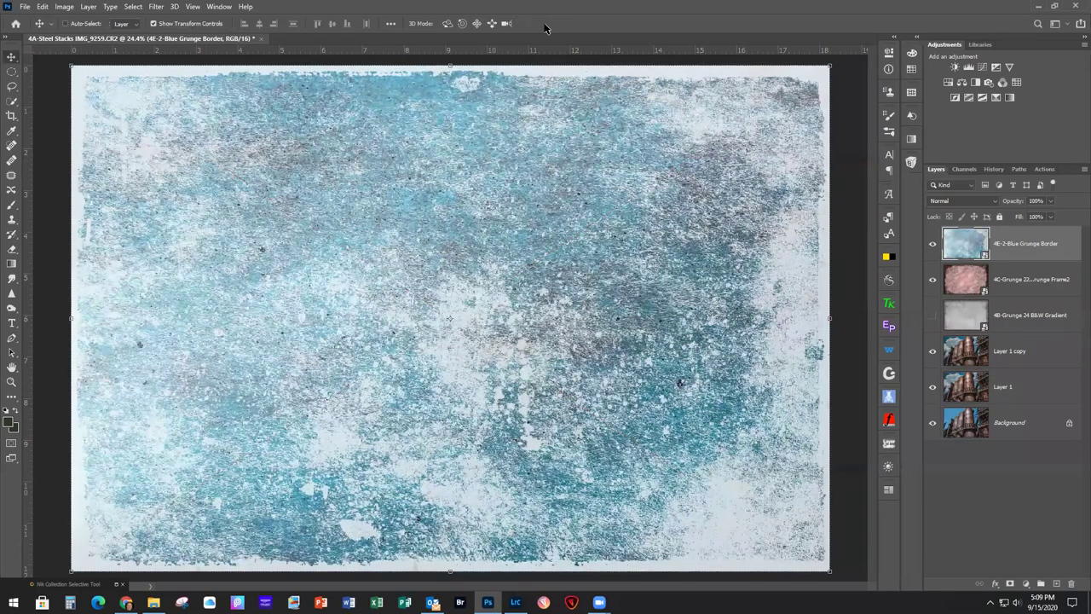
left_click(968, 201)
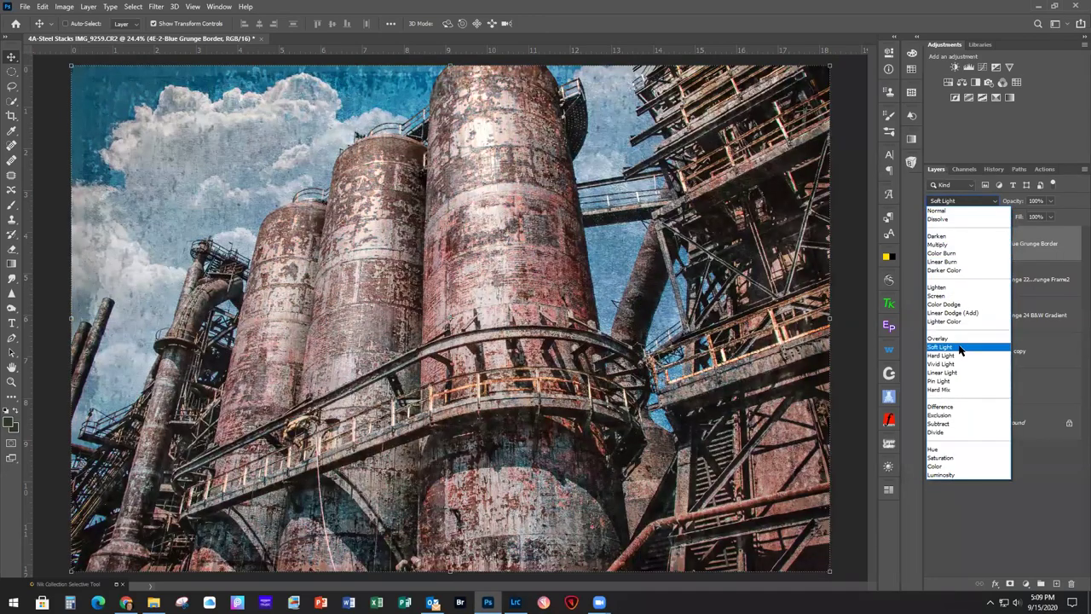
left_click(959, 350)
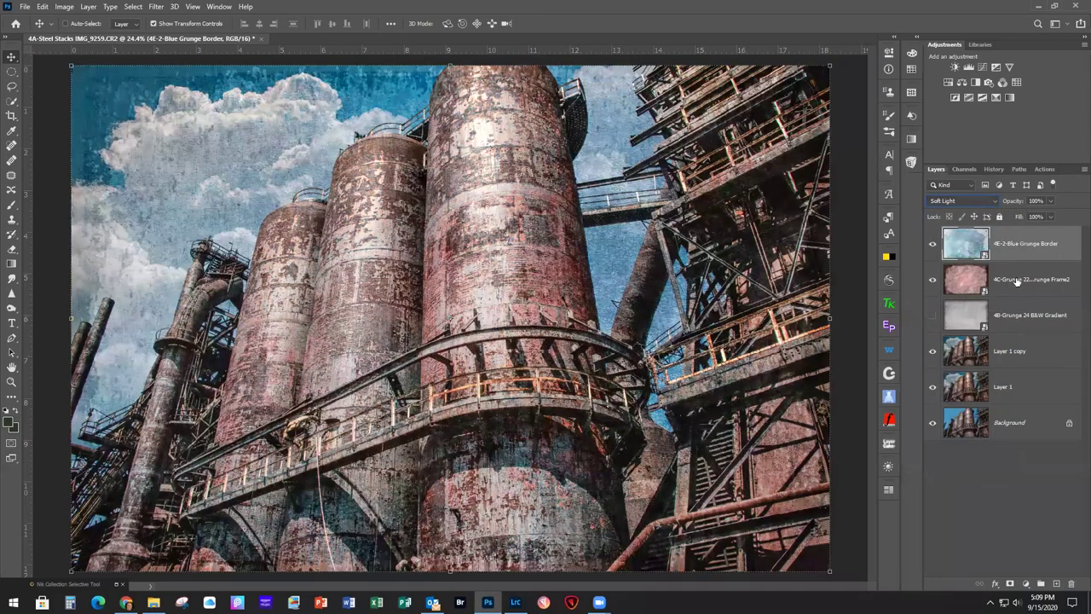
left_click(1052, 201)
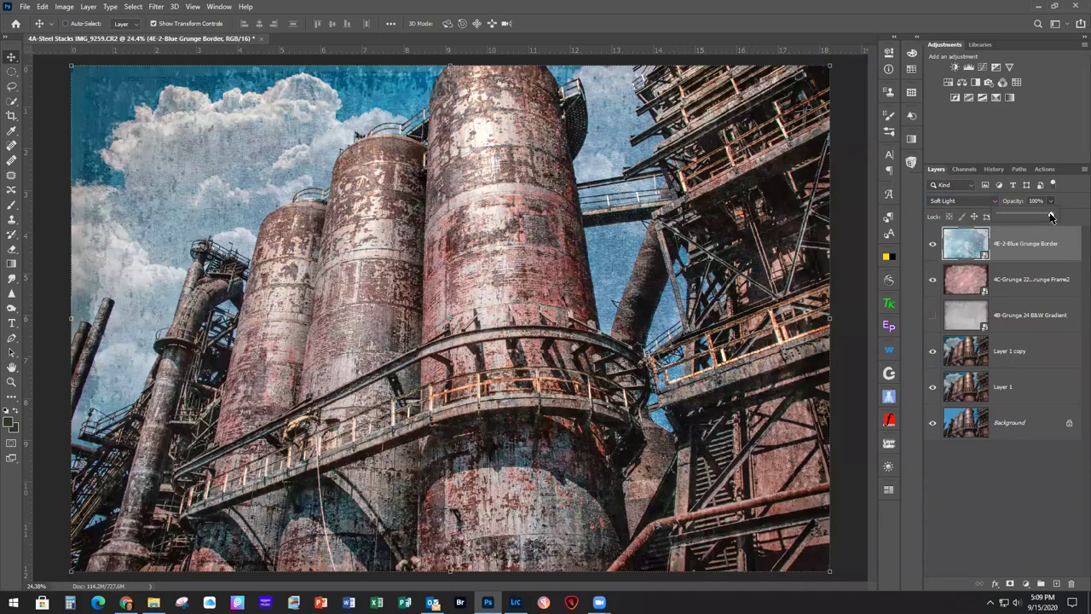
left_click_drag(1050, 216, 1036, 217)
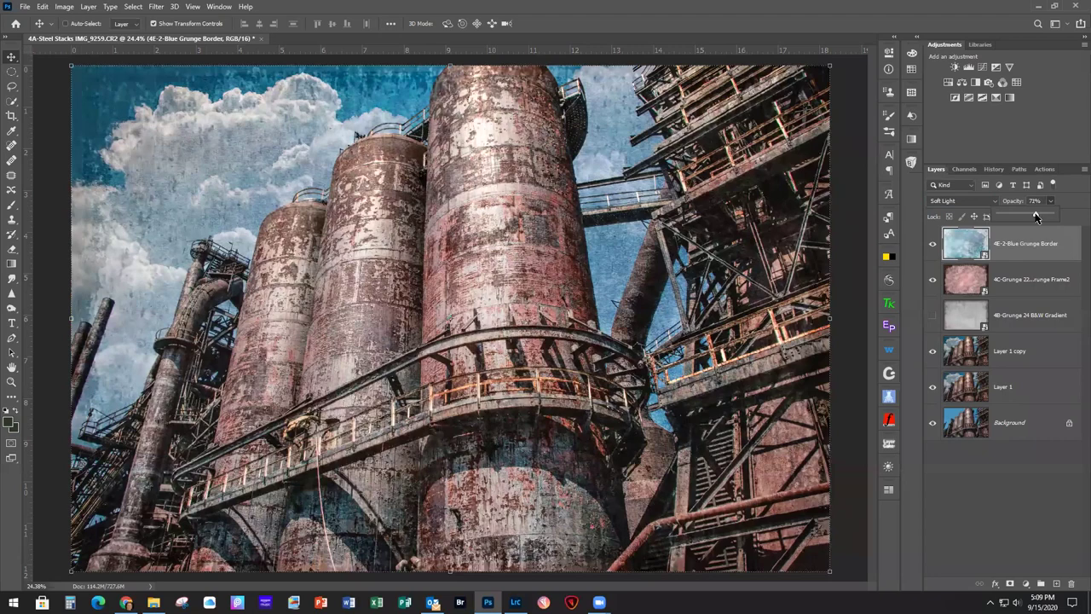
Compare the photo with and without the 4E blue grunge border and the 4B gradient texture, leaving both hidden
left_click(933, 246)
left_click(934, 246)
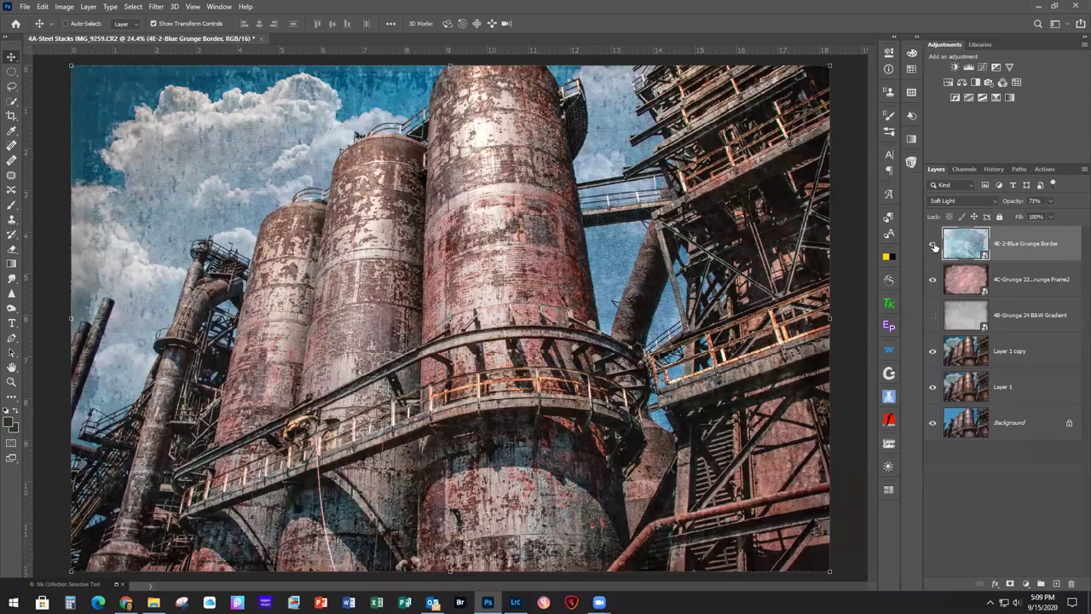
left_click(933, 246)
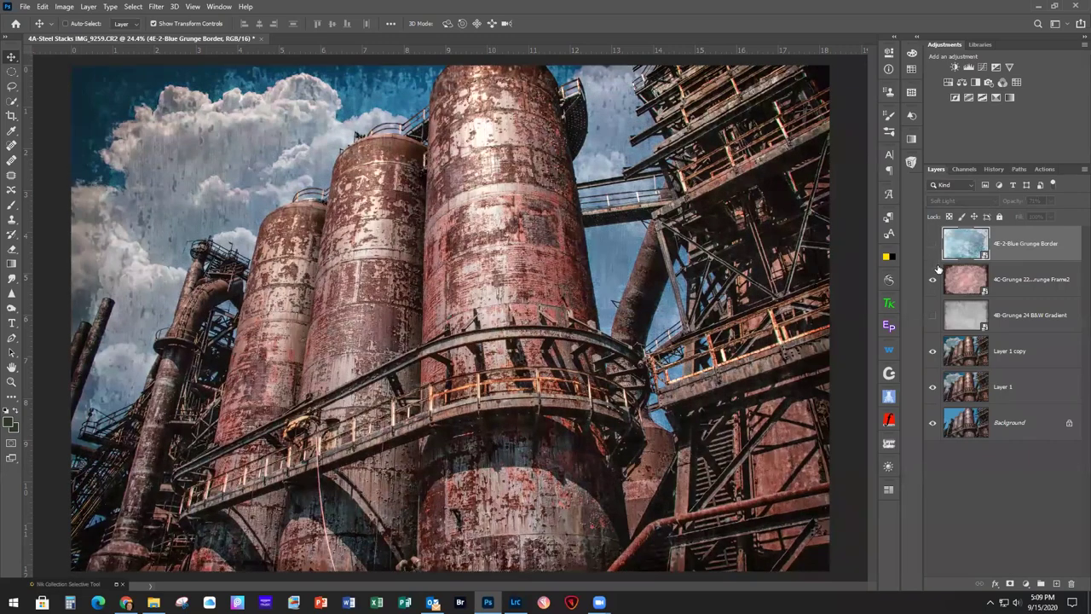
left_click(933, 318)
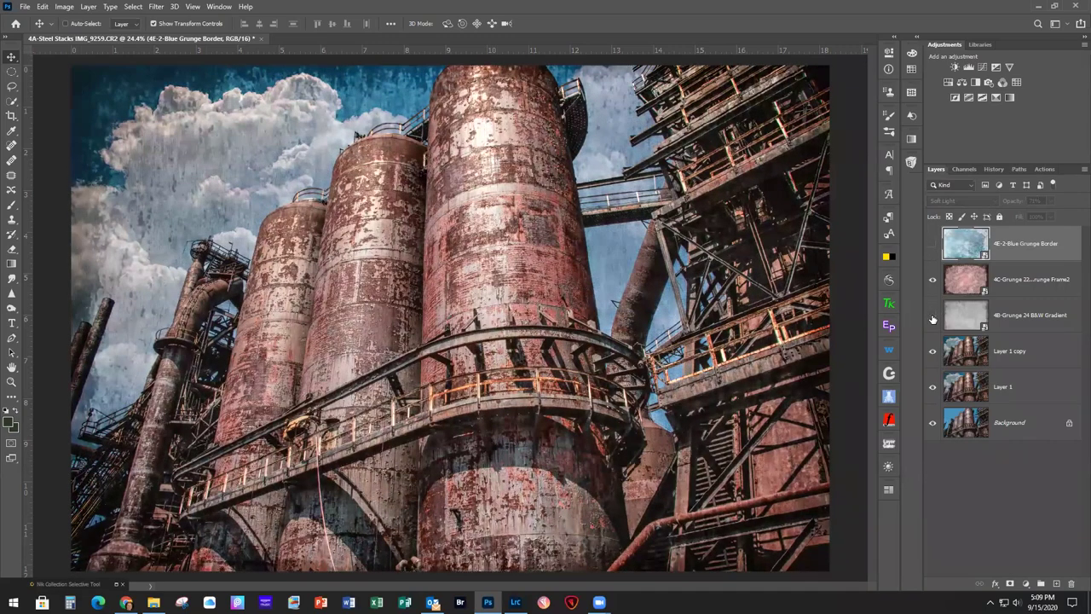
left_click(932, 318)
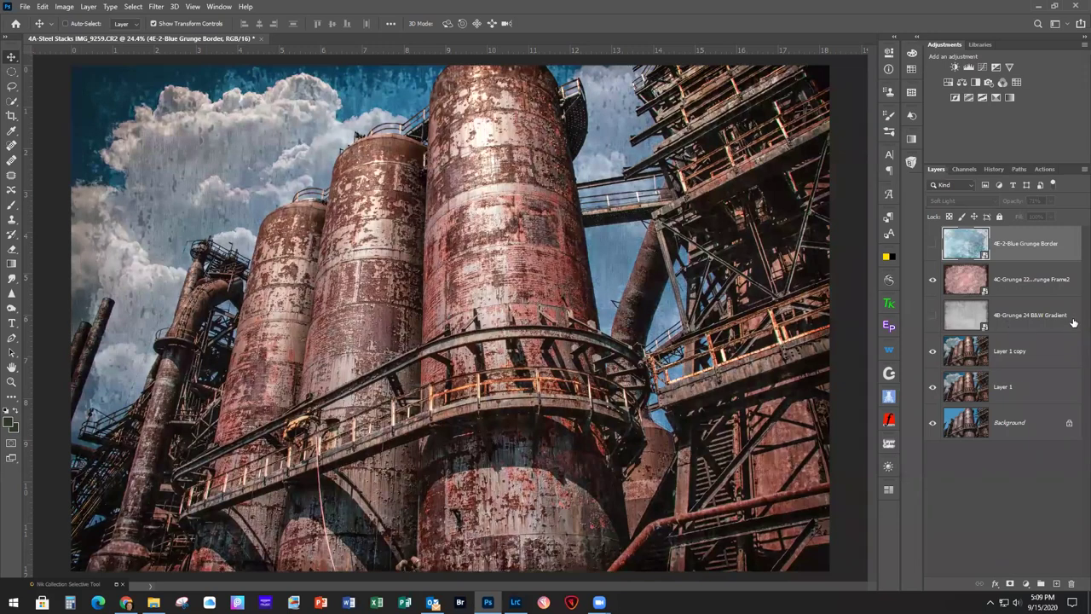
Delete the 4B-Grunge 24 B&W Gradient layer and show the 4E-2-Blue Grunge Border layer again at 60% opacity
left_click_drag(1074, 314, 1074, 588)
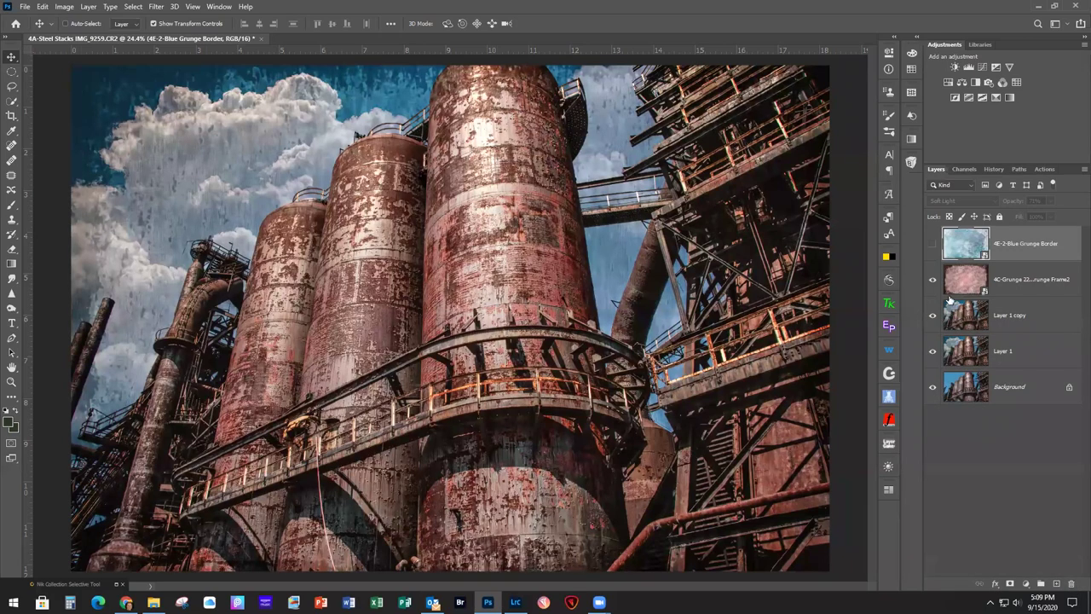
left_click(933, 244)
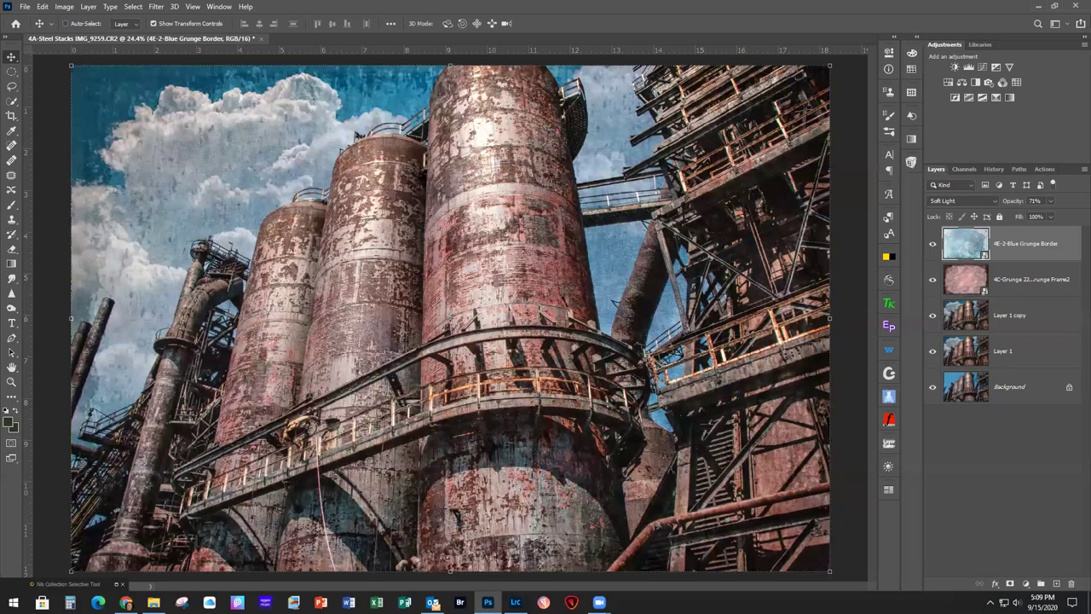
left_click(1051, 201)
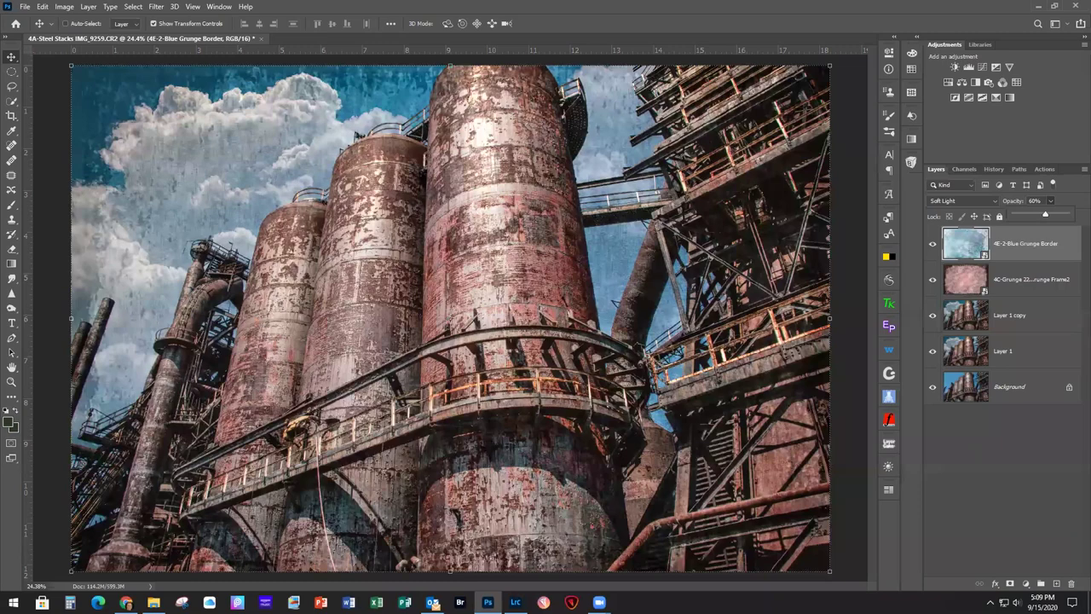
Place the 4F-11-Tan Rust texture as the uppermost layer and stretch it to cover the whole canvas
key("Return")
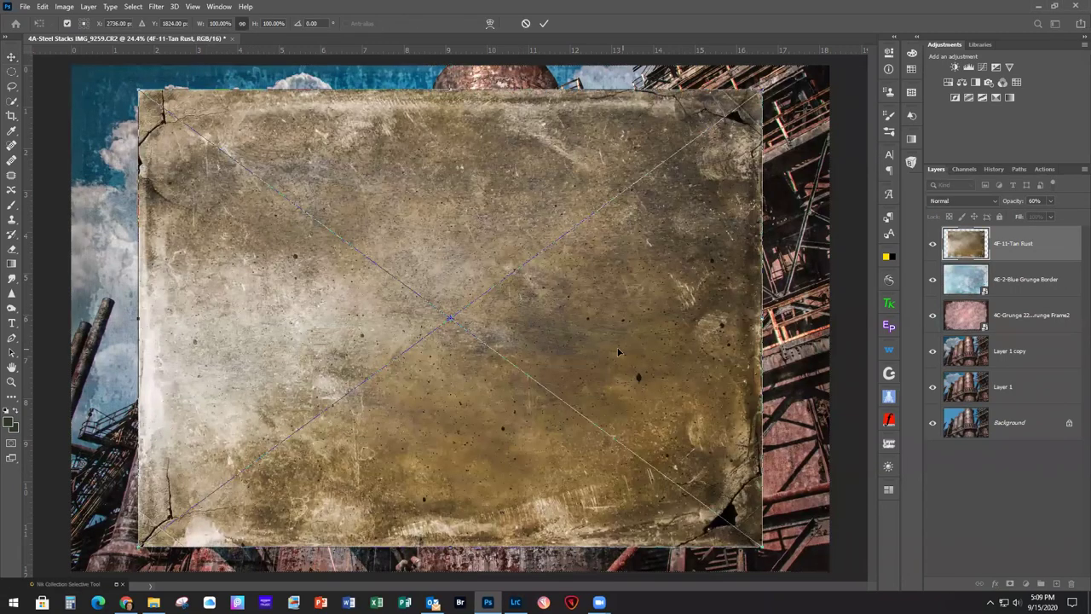
left_click_drag(603, 354, 539, 330)
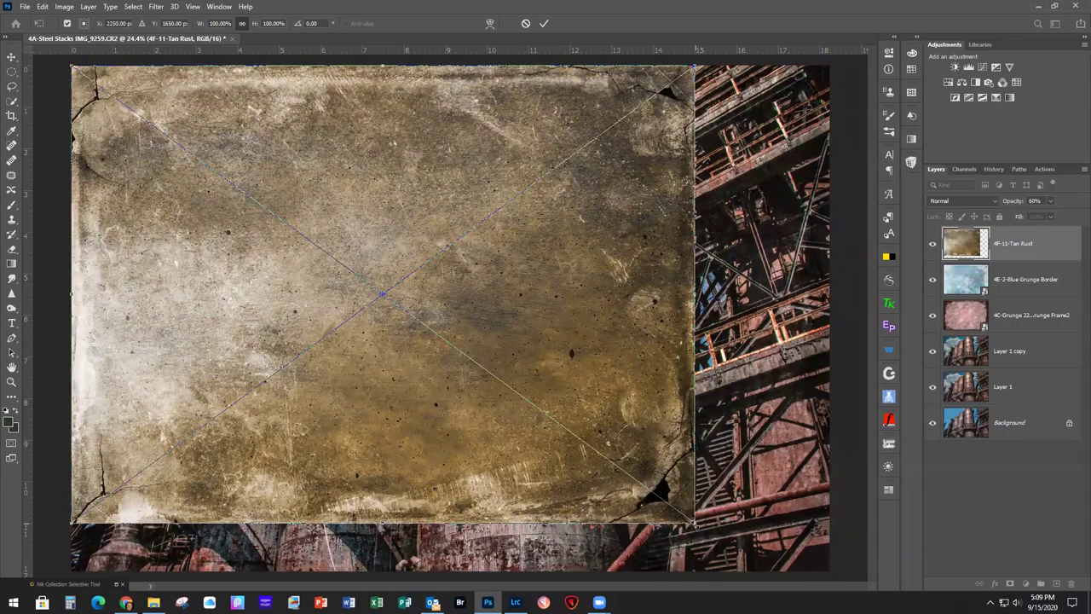
left_click_drag(695, 523, 830, 572)
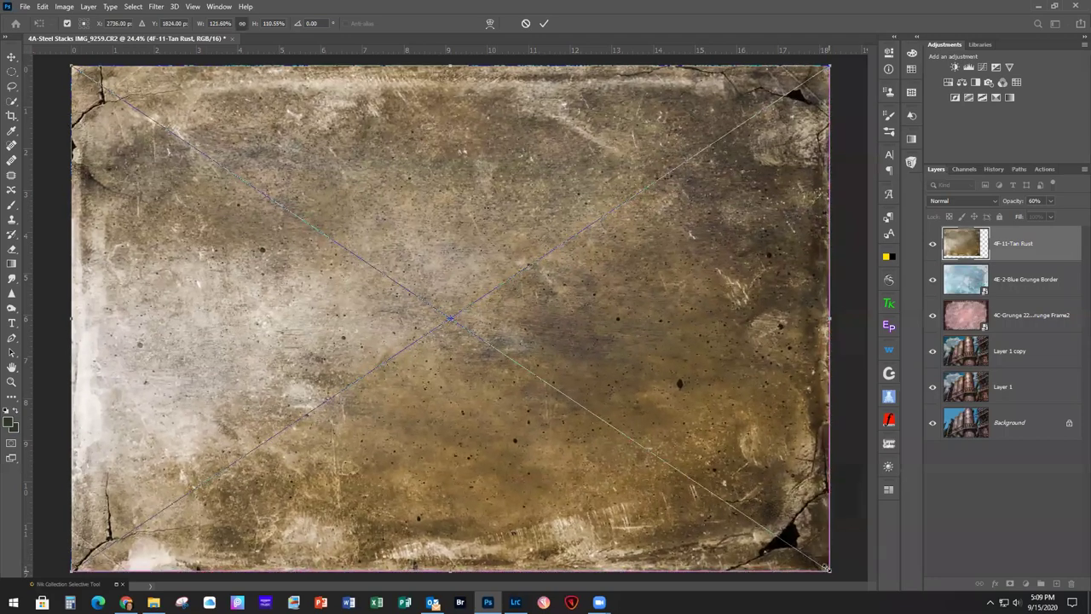
left_click(544, 23)
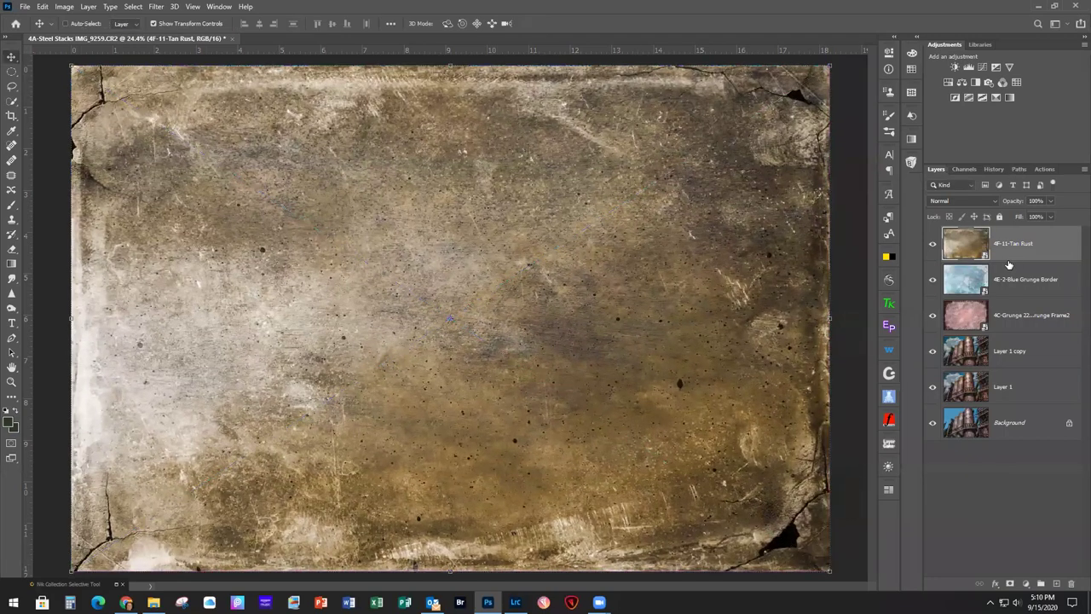
Blend the 4F-11-Tan Rust layer in Soft Light at 86% opacity
left_click(967, 202)
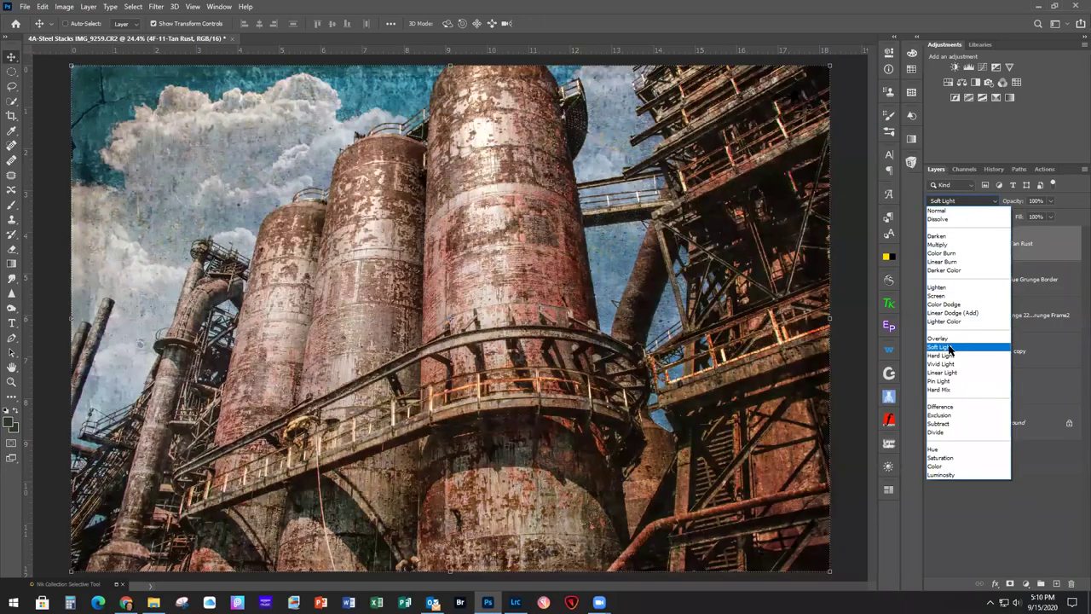
left_click(953, 347)
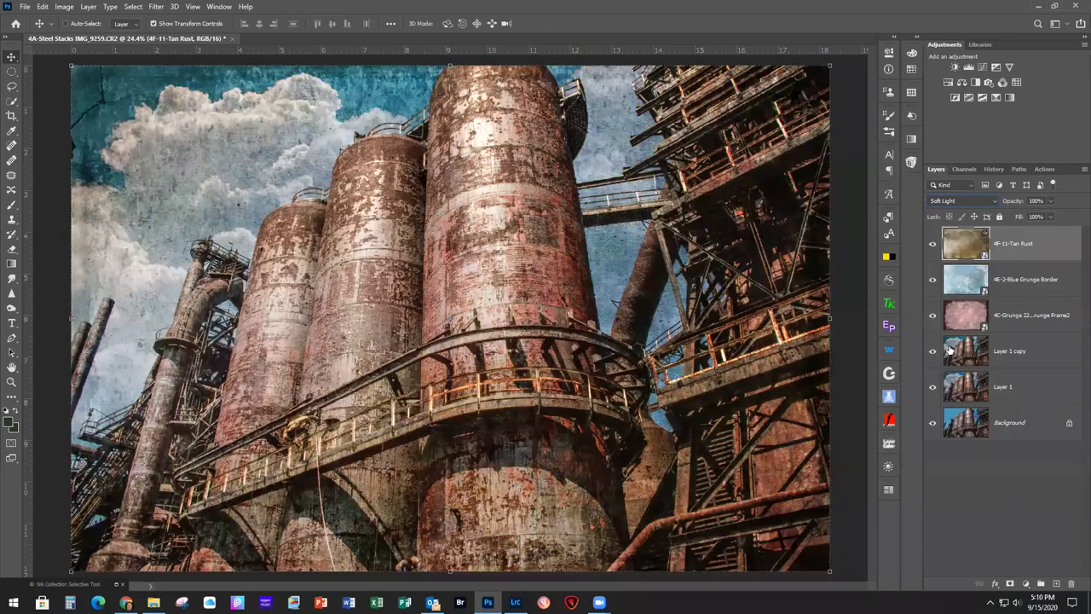
left_click(1052, 201)
left_click_drag(1048, 215, 1044, 217)
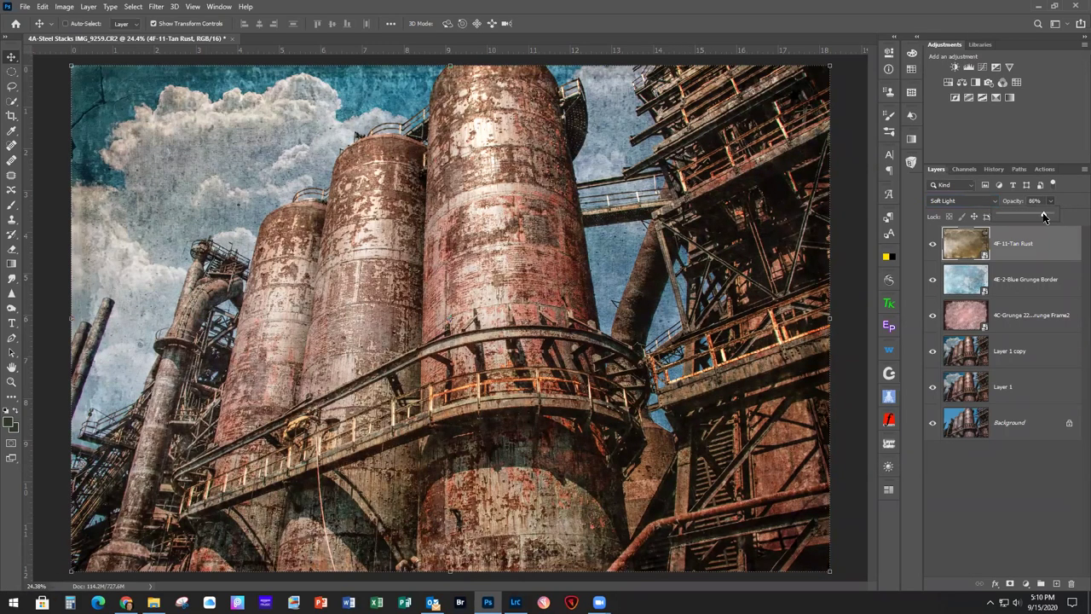
Compare the photo with and without the 4F-11-Tan Rust texture, leaving the layer visible
left_click(933, 243)
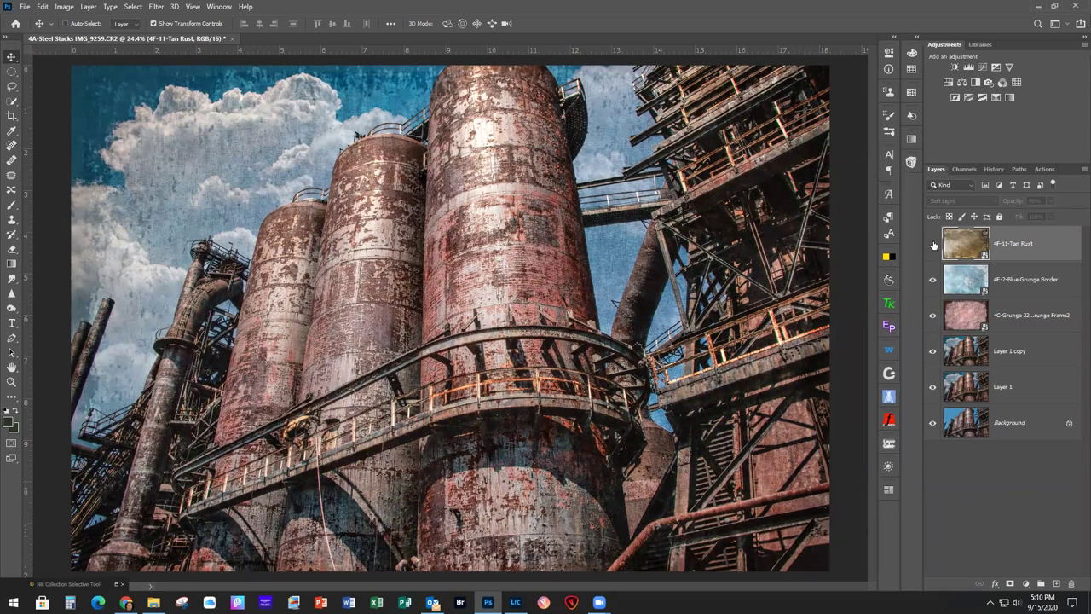
left_click(933, 244)
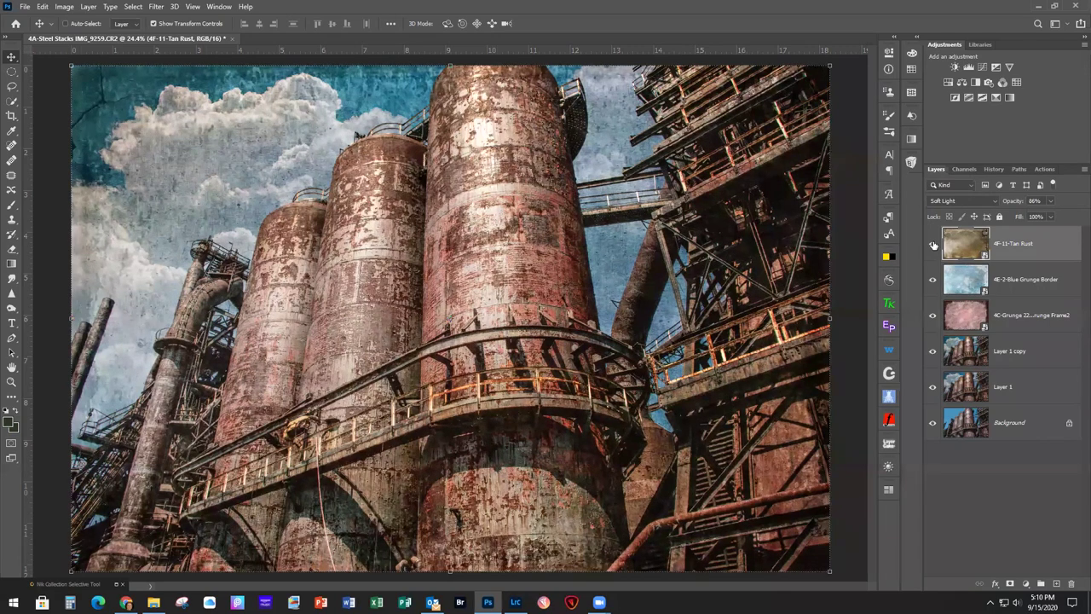
left_click(933, 244)
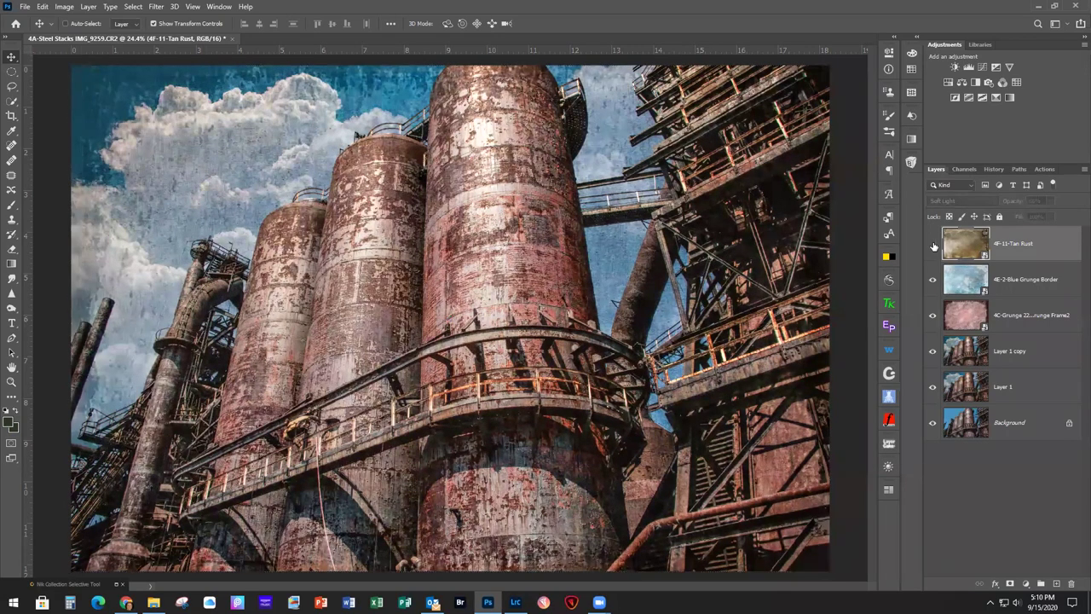
left_click(933, 244)
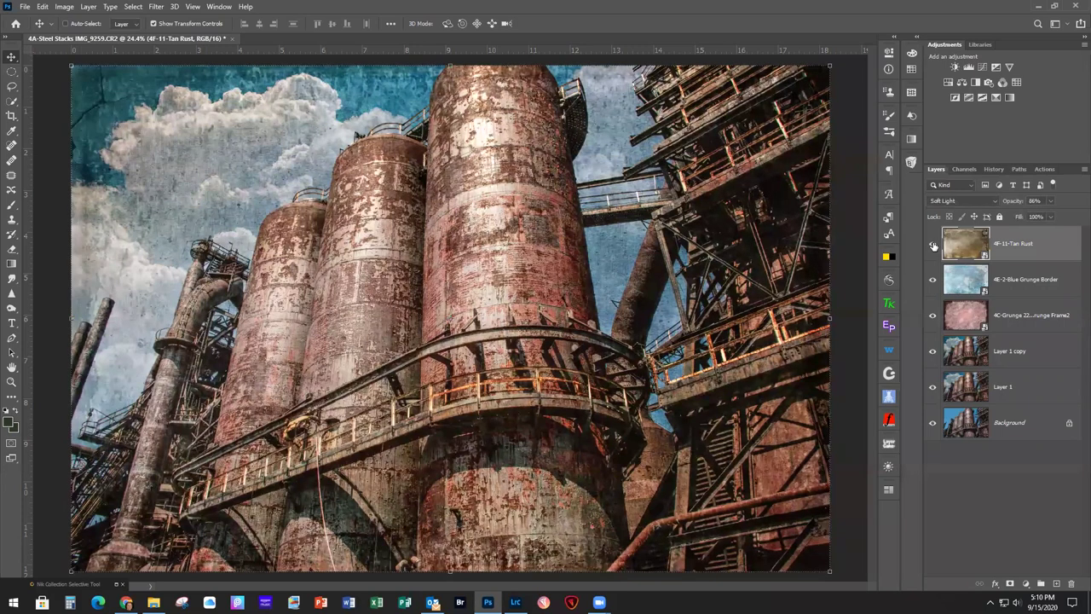